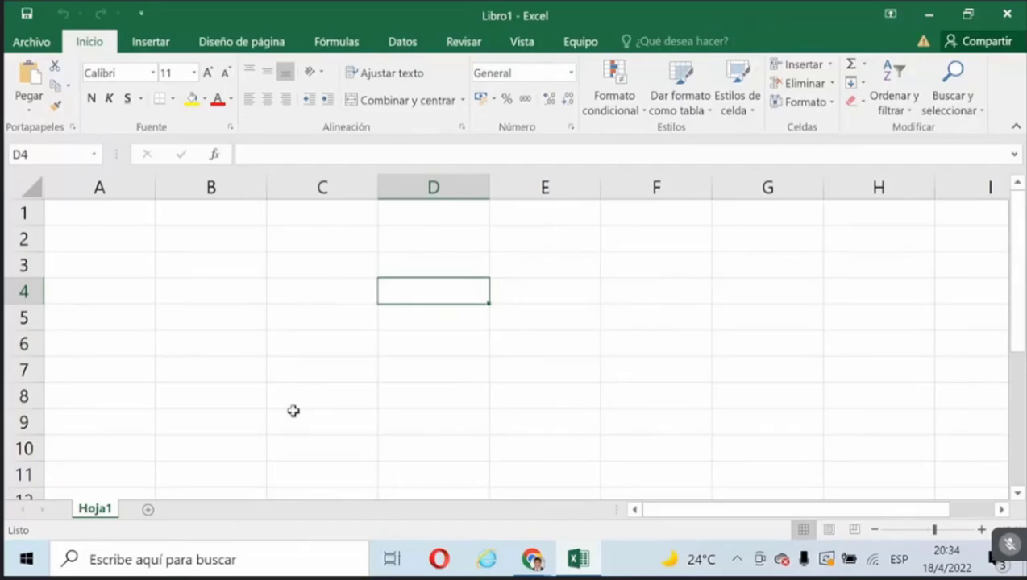
Enter the heading "REGISTROS DE PROPOSITO GENERAL SON:" in cell C4.
{"action": "key", "text": "Left"}
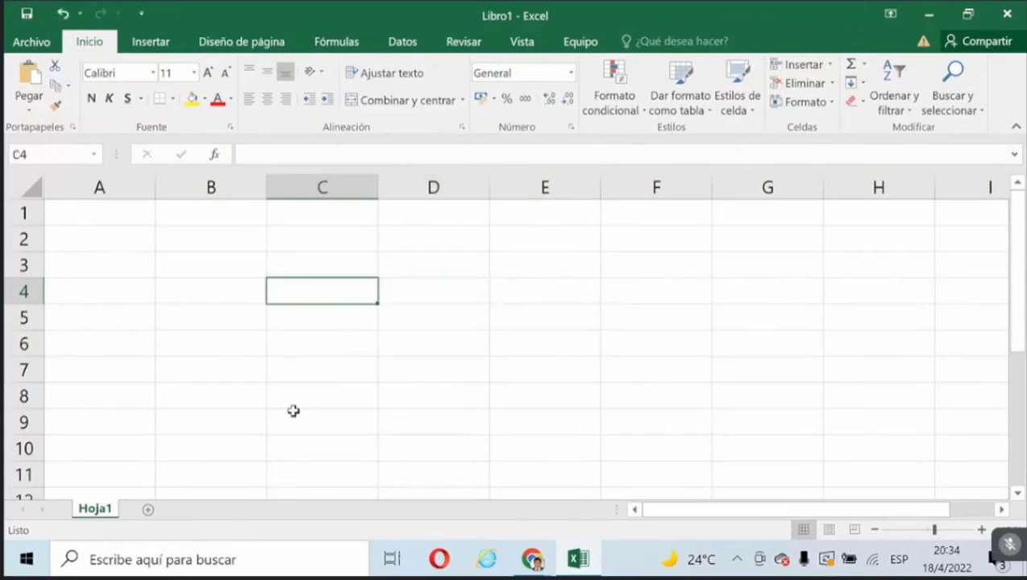
{"action": "type", "text": "re"}
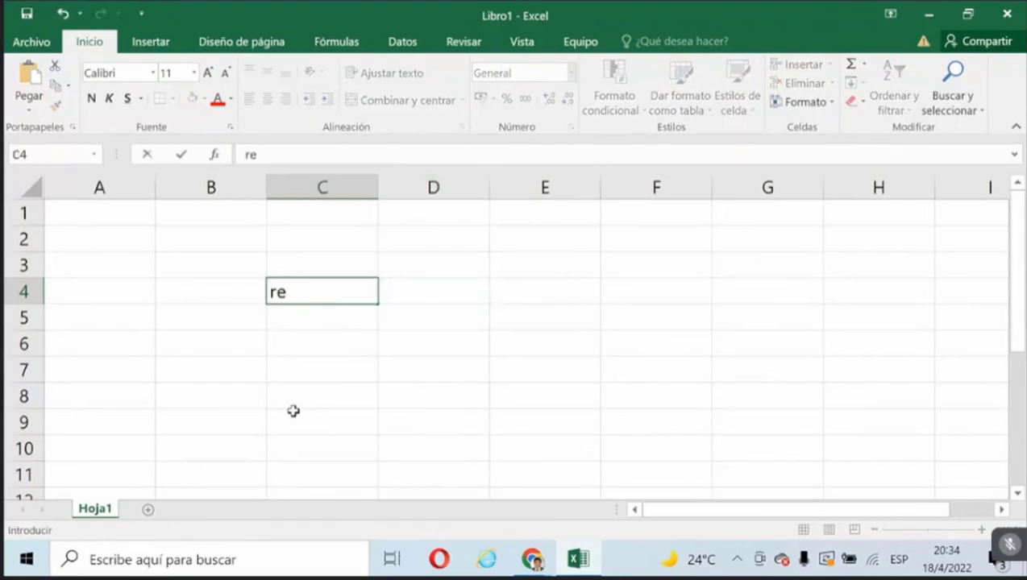
{"action": "type", "text": "REGISTROS"}
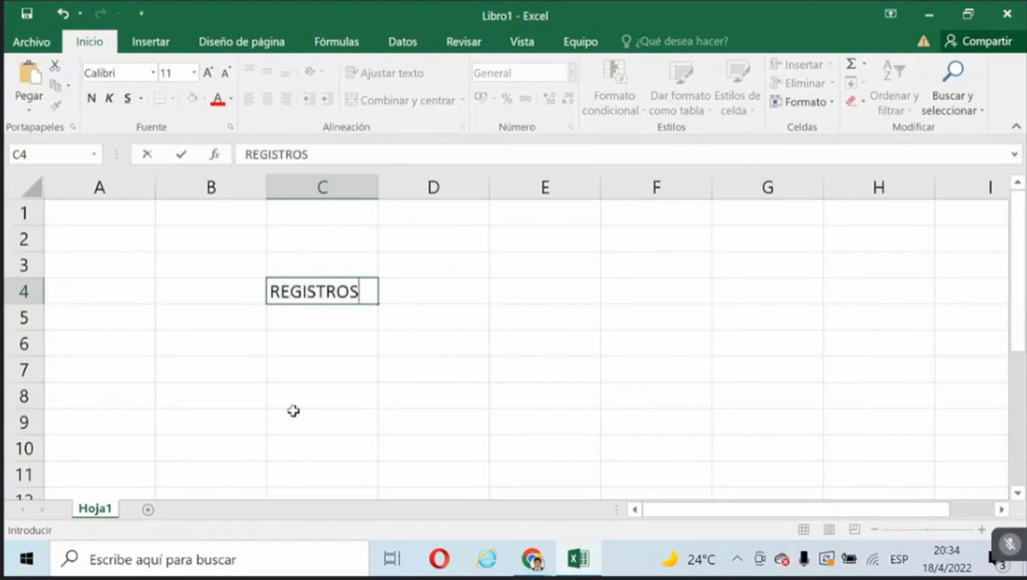
{"action": "type", "text": " DE PROPOS"}
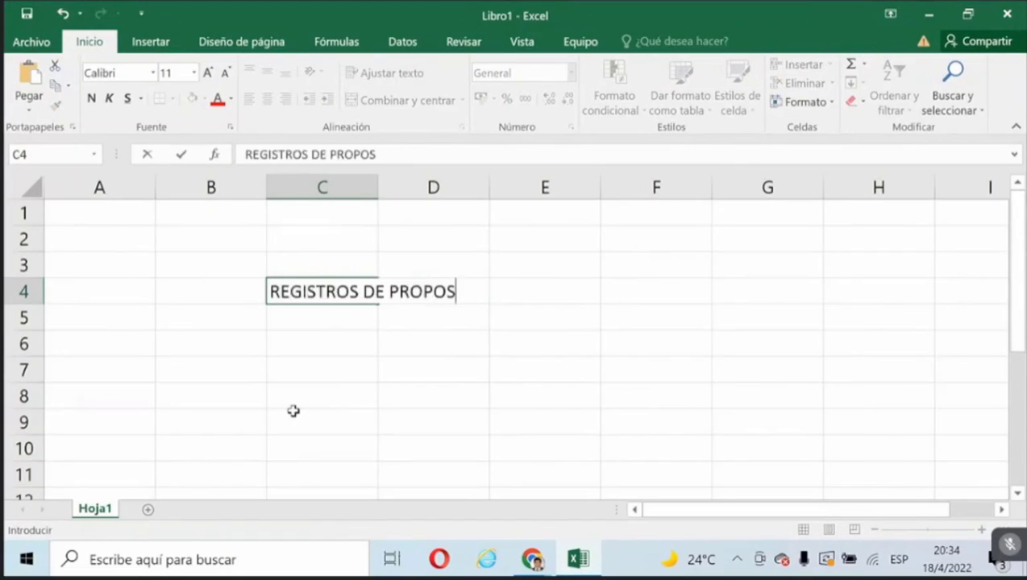
{"action": "type", "text": "ITO GENERAL"}
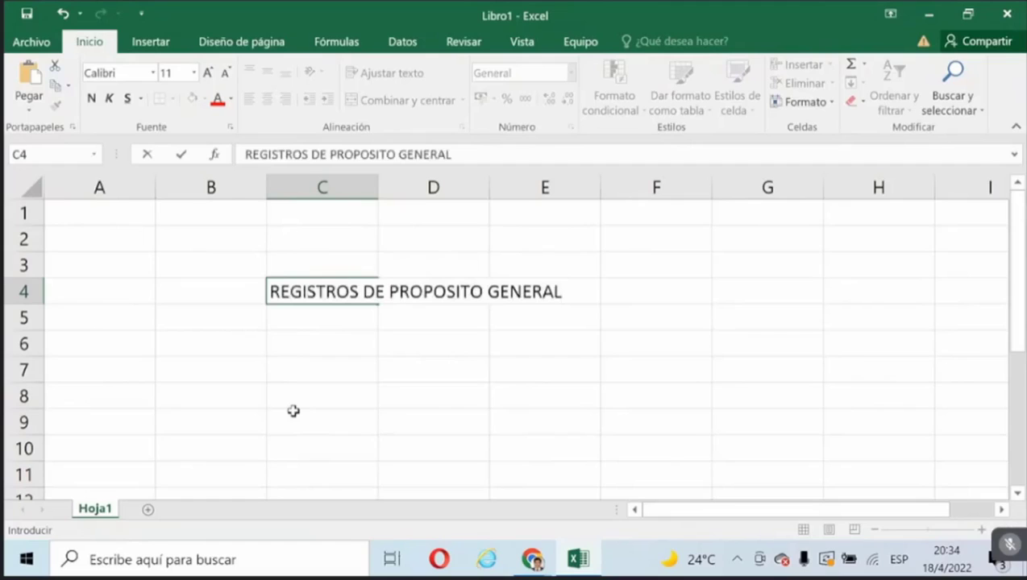
{"action": "type", "text": " SON:"}
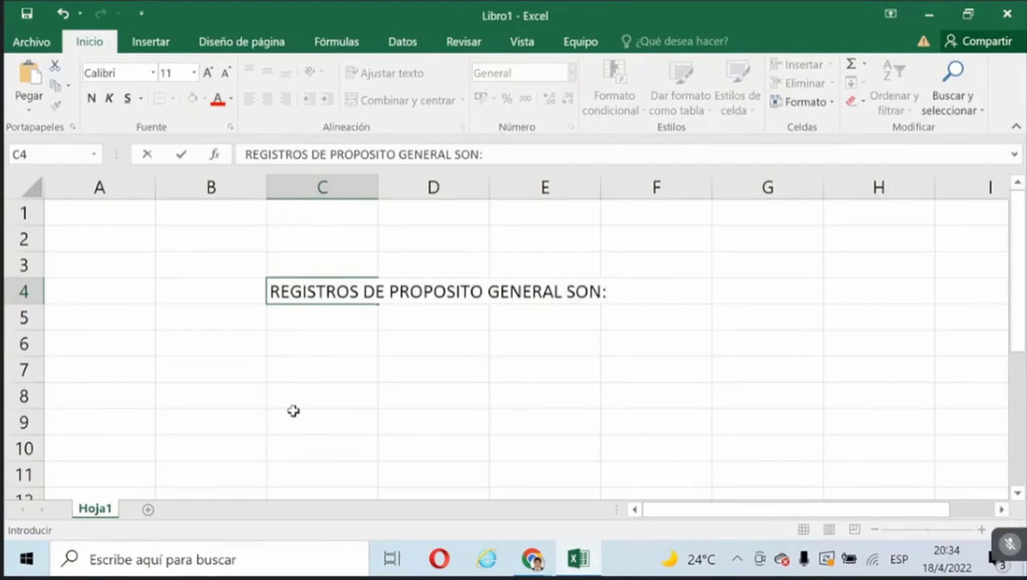
{"action": "key", "text": "Return"}
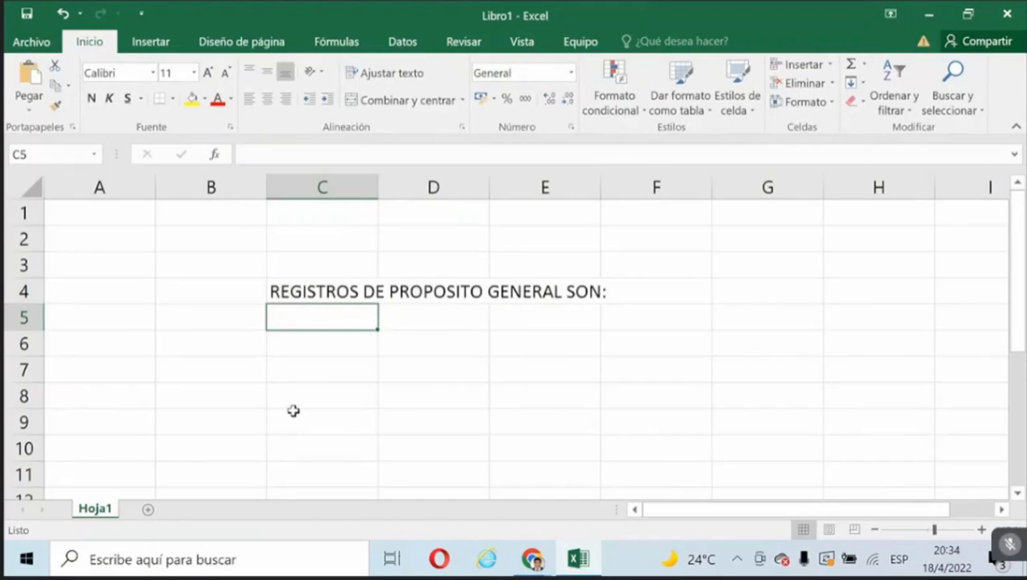
List the registers RAX, RBX, RCX and RDX below the heading in cells C5 to C8.
{"action": "type", "text": "RA"}
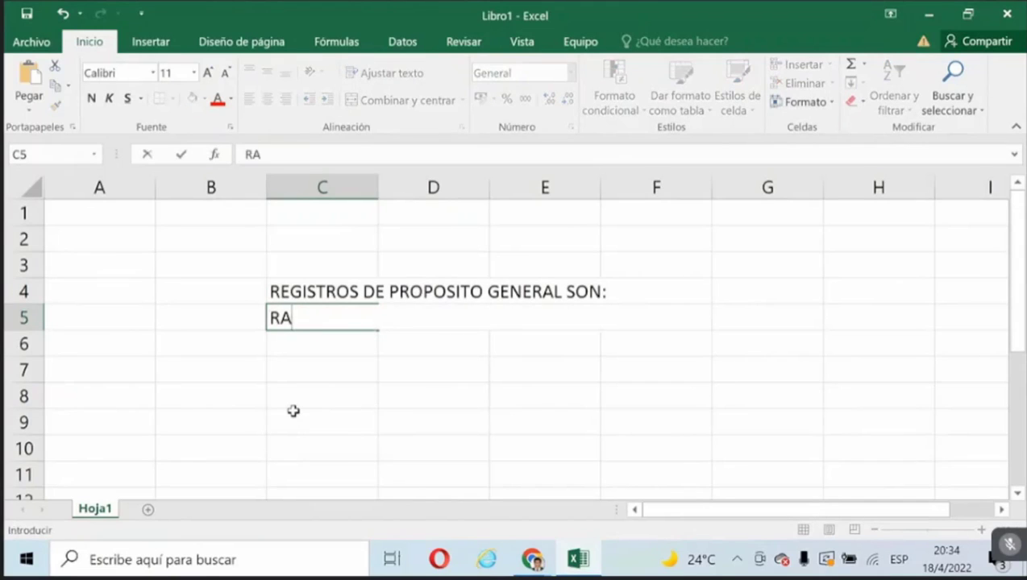
{"action": "type", "text": "X"}
{"action": "key", "text": "Return"}
{"action": "type", "text": "R"}
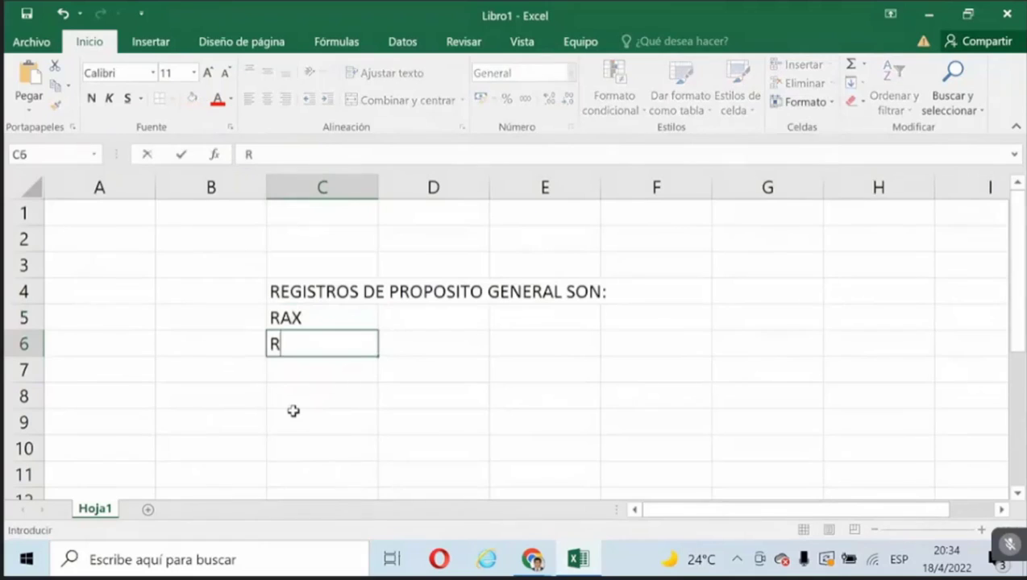
{"action": "type", "text": "BX"}
{"action": "key", "text": "Return"}
{"action": "type", "text": "RC"}
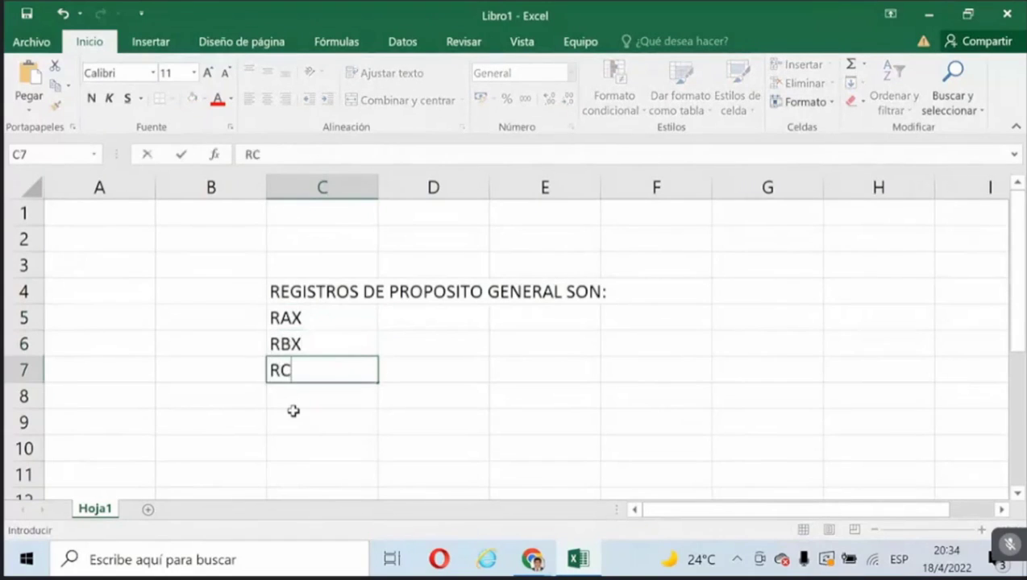
{"action": "type", "text": "X"}
{"action": "key", "text": "Return"}
{"action": "type", "text": "RDX"}
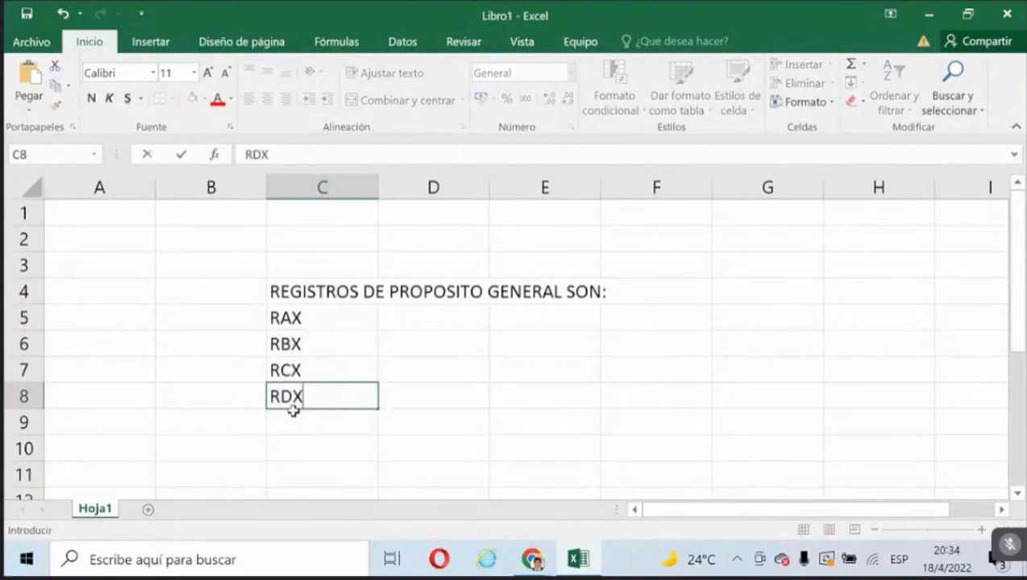
{"action": "key", "text": "Return"}
Continue the register list with R8, R9, R10, R11 and R12 in cells C9 to C13.
{"action": "type", "text": "R8"}
{"action": "key", "text": "Return"}
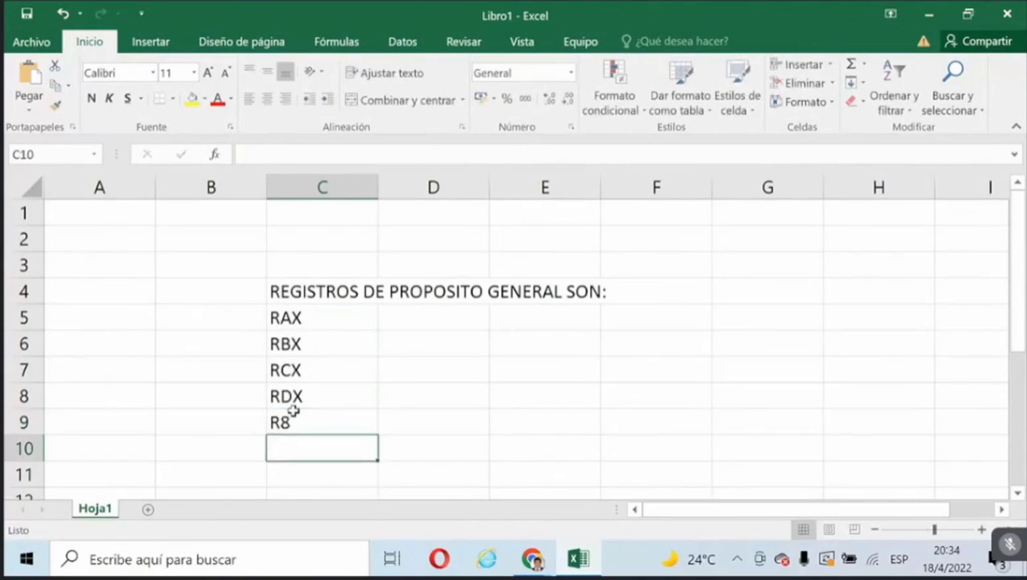
{"action": "type", "text": "R9"}
{"action": "key", "text": "Return"}
{"action": "type", "text": "R"}
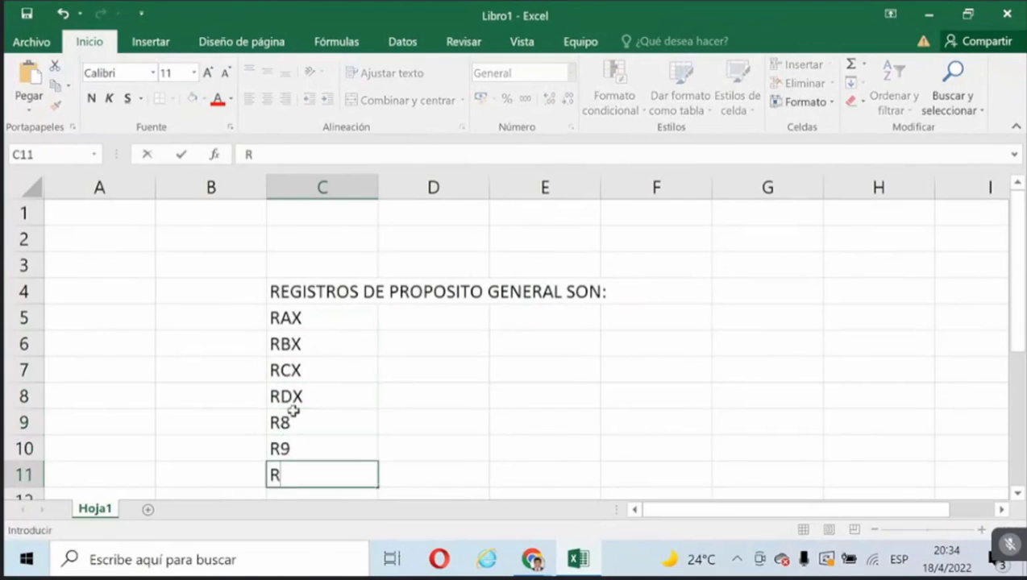
{"action": "type", "text": "10"}
{"action": "key", "text": "Return"}
{"action": "type", "text": "R11"}
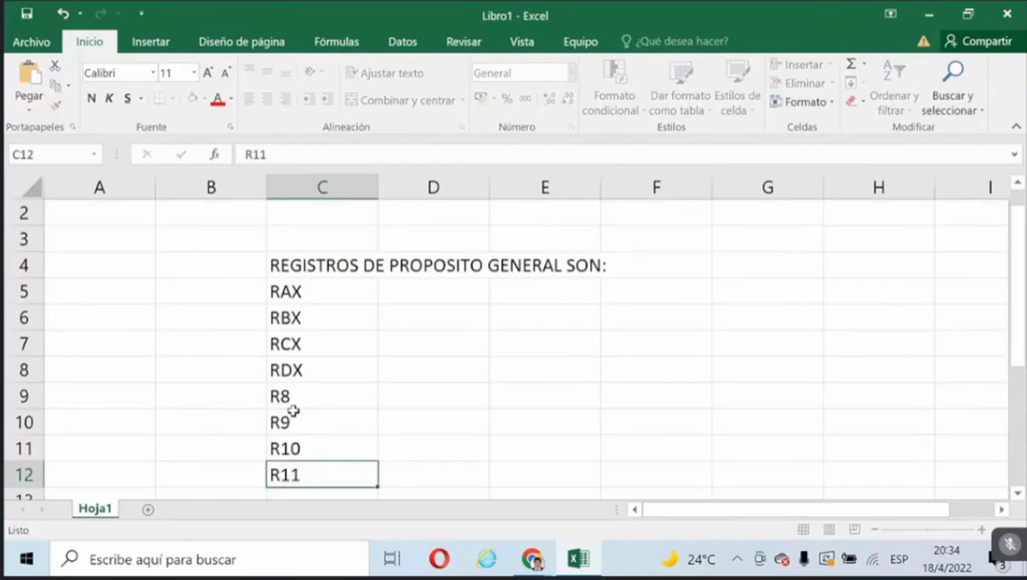
{"action": "key", "text": "Return"}
{"action": "type", "text": "R12"}
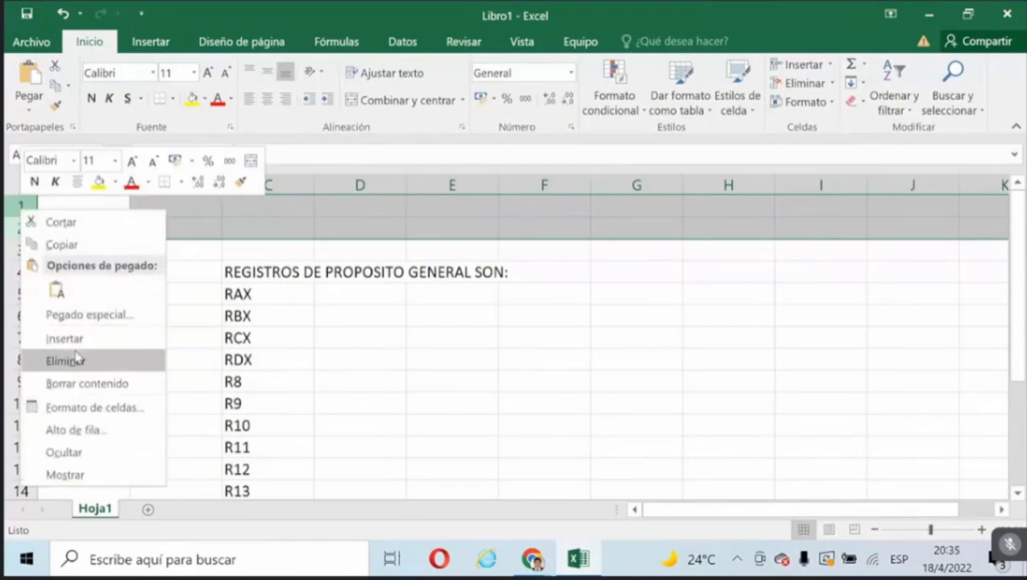
Delete the selected empty rows 1 and 2 above the heading.
{"action": "left_click", "coordinate": [75, 360]}
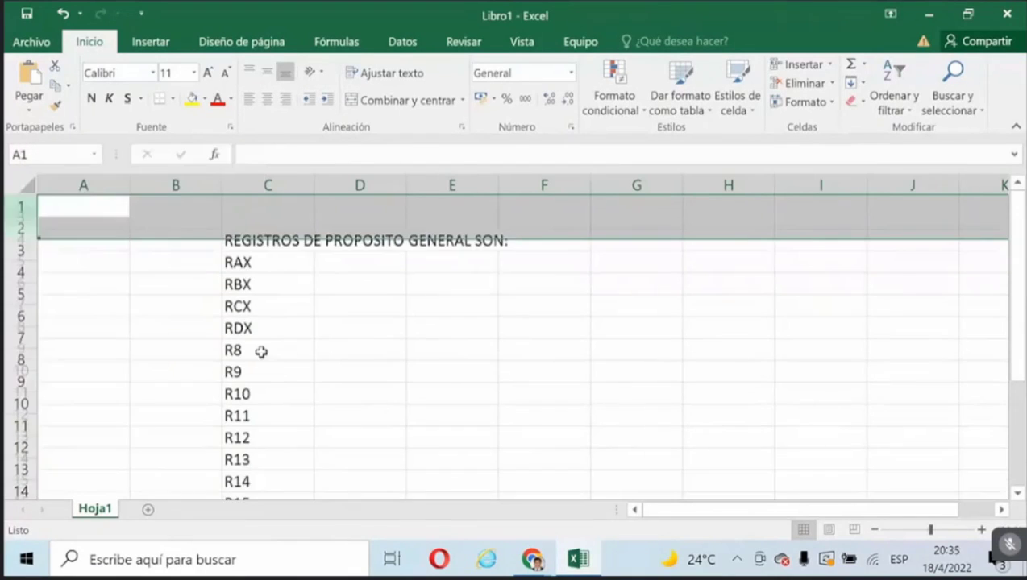
{"action": "left_click", "coordinate": [394, 338]}
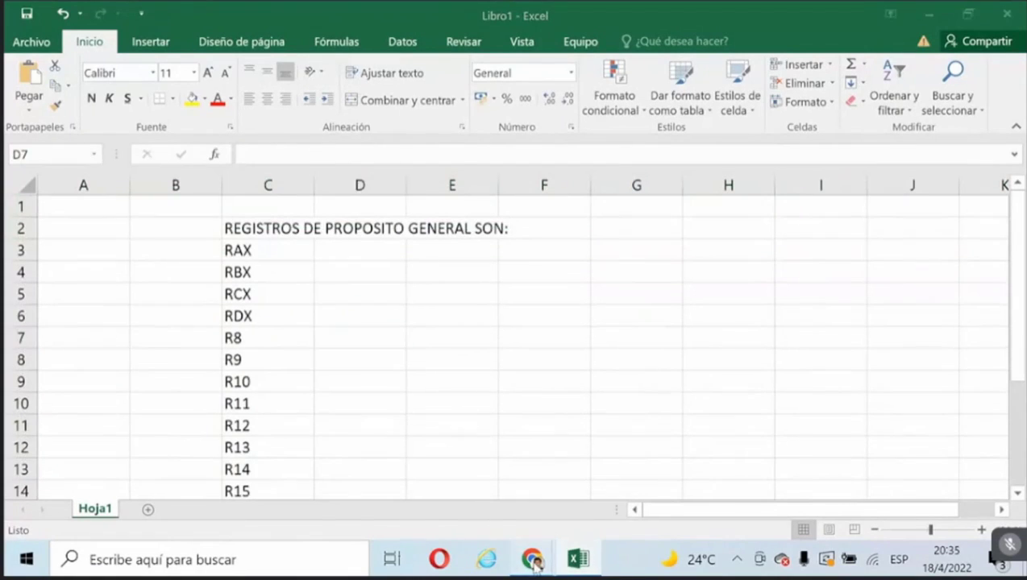
Switch to Chrome to check the flags diagram in the processor architecture PDF, and return to the Excel sheet.
{"action": "mouse_move", "coordinate": [532, 559]}
{"action": "left_click", "coordinate": [463, 504]}
{"action": "scroll", "coordinate": [611, 360], "scroll_direction": "up", "scroll_amount": 3}
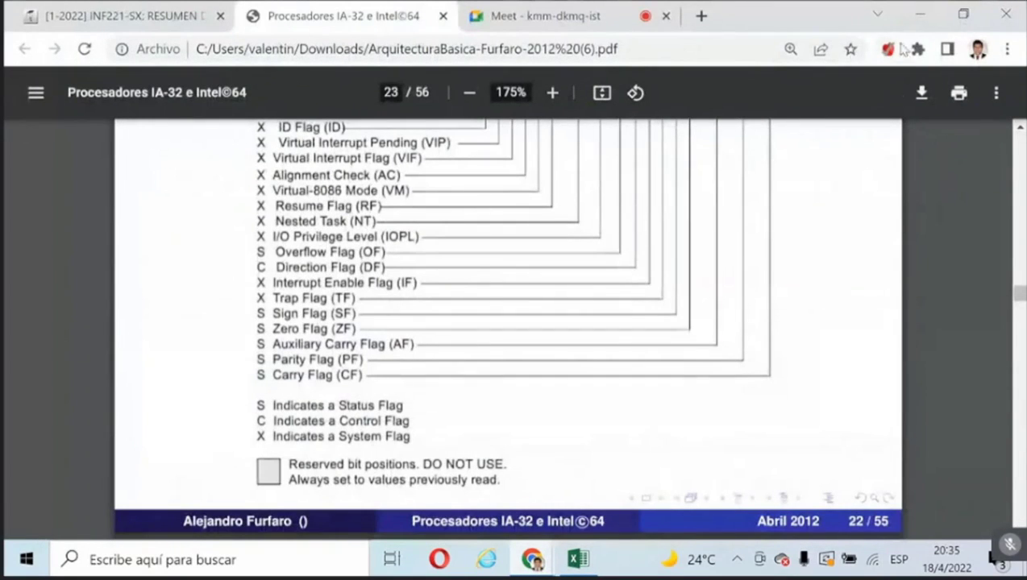
{"action": "left_click", "coordinate": [920, 14]}
{"action": "scroll", "coordinate": [333, 381], "scroll_direction": "down", "scroll_amount": 1}
{"action": "scroll", "coordinate": [334, 381], "scroll_direction": "up", "scroll_amount": 1}
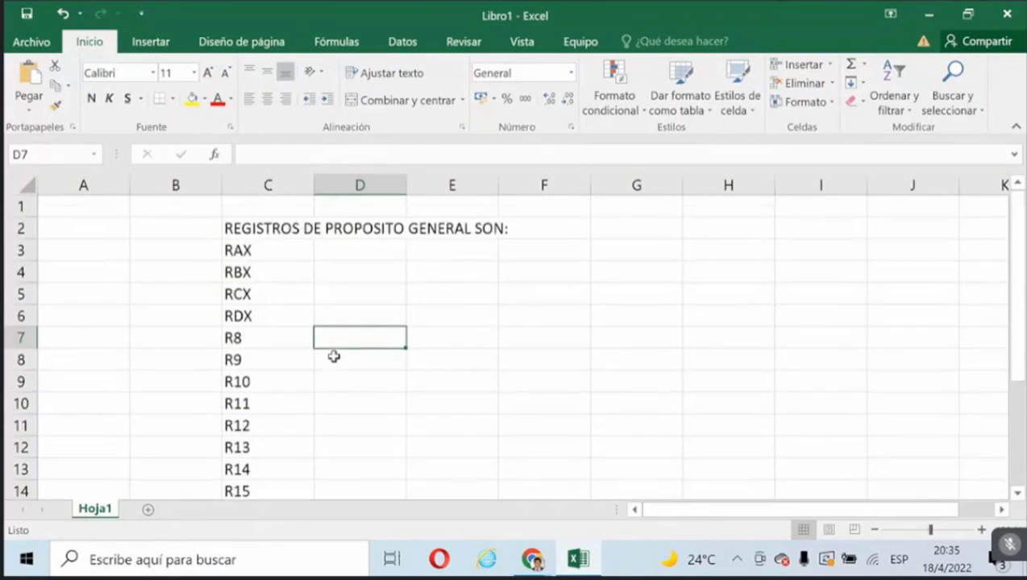
Review the register list cell by cell from the heading down to R15, and highlight RAX to RDX.
{"action": "left_click", "coordinate": [234, 237]}
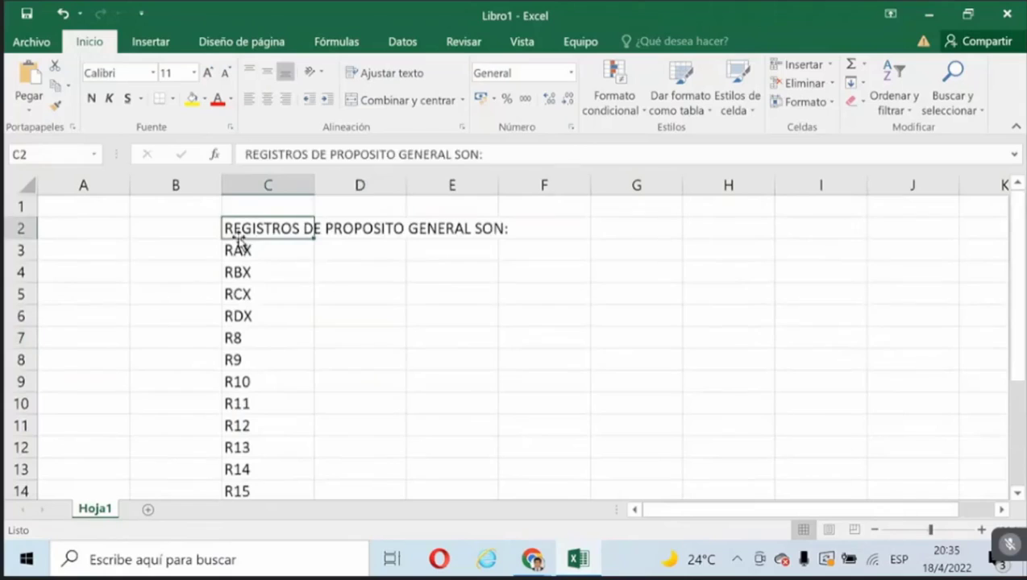
{"action": "left_click", "coordinate": [240, 271]}
{"action": "left_click", "coordinate": [239, 294]}
{"action": "left_click", "coordinate": [250, 316]}
{"action": "left_click", "coordinate": [256, 338]}
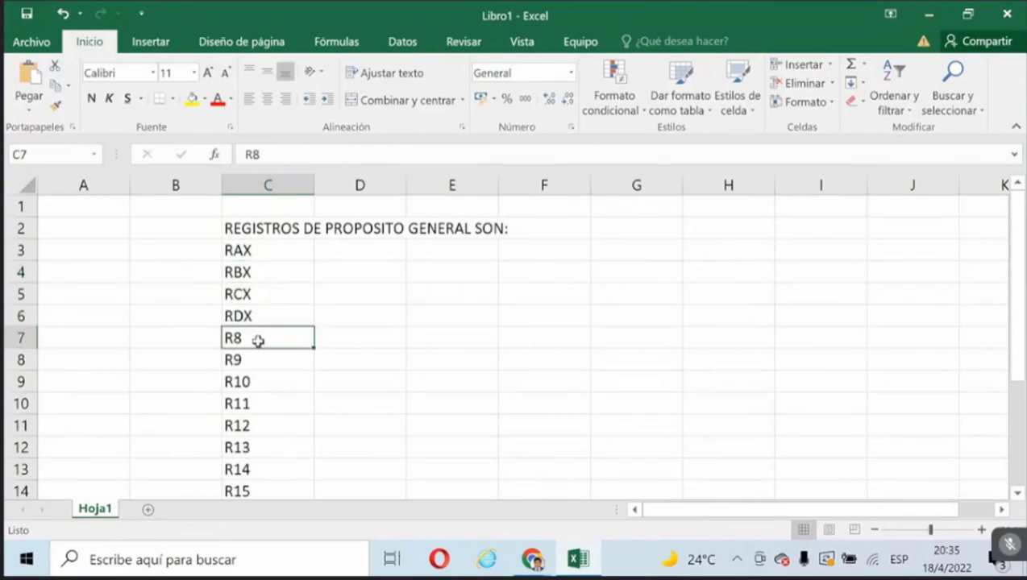
{"action": "left_click", "coordinate": [253, 360]}
{"action": "left_click", "coordinate": [253, 381]}
{"action": "left_click", "coordinate": [253, 404]}
{"action": "left_click", "coordinate": [254, 426]}
{"action": "left_click", "coordinate": [255, 448]}
{"action": "left_click", "coordinate": [254, 469]}
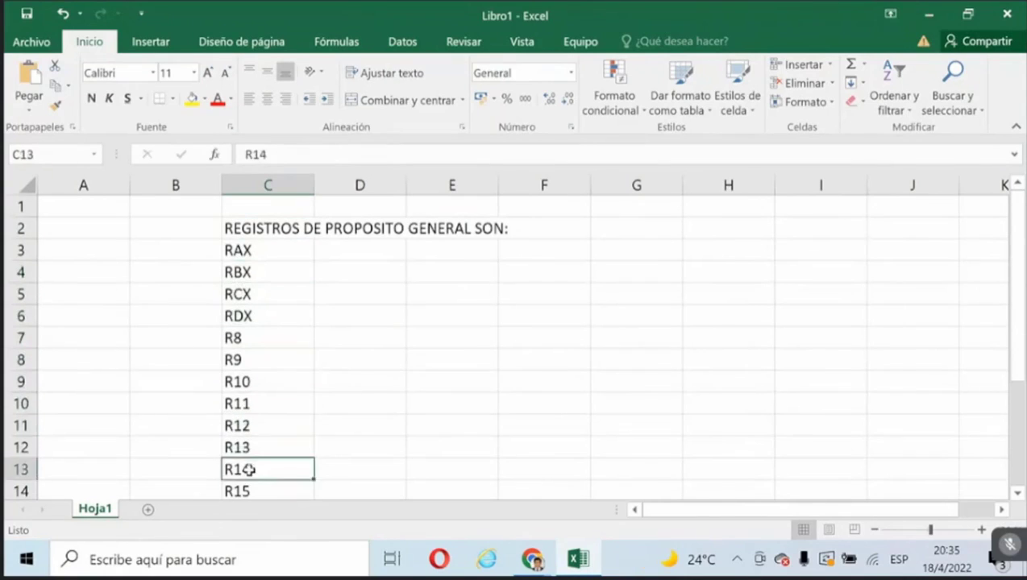
{"action": "left_click", "coordinate": [255, 491]}
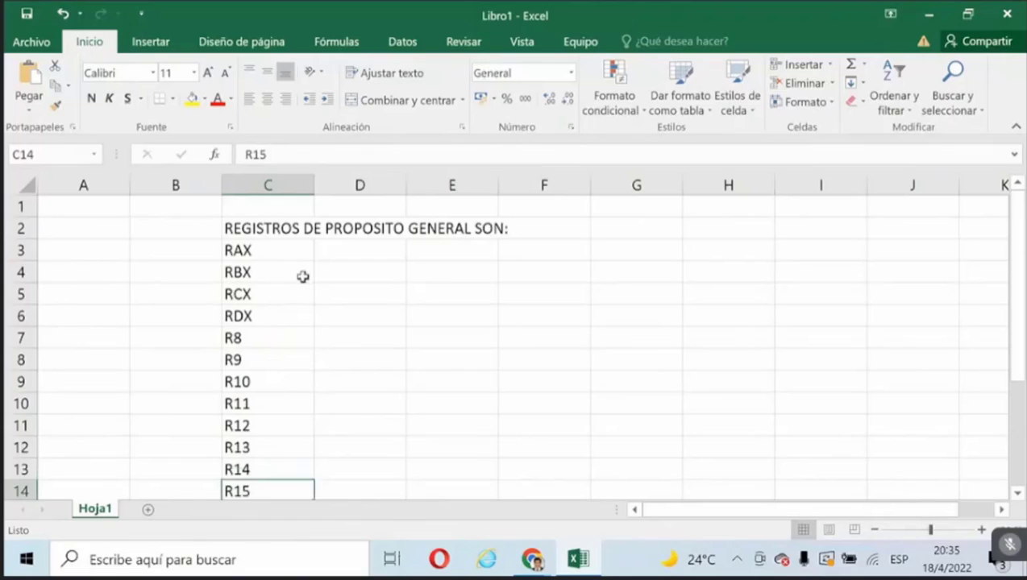
{"action": "left_click_drag", "start_coordinate": [292, 259], "coordinate": [285, 312]}
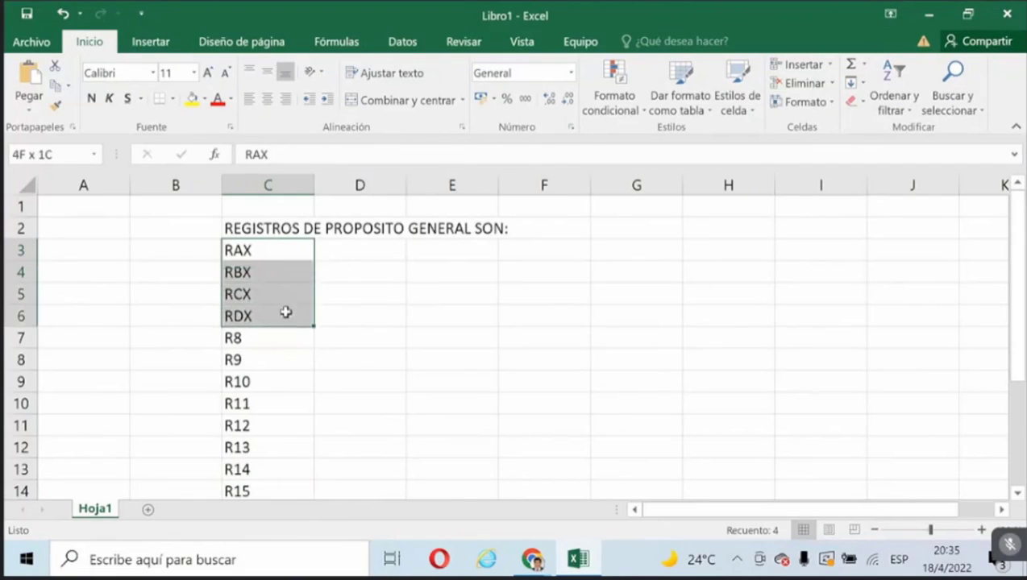
{"action": "left_click", "coordinate": [290, 257]}
Enter the register names EAX, EBX, ECX and EDX in cells F3 to F6, on the rows of RAX to RDX.
{"action": "left_click", "coordinate": [387, 259]}
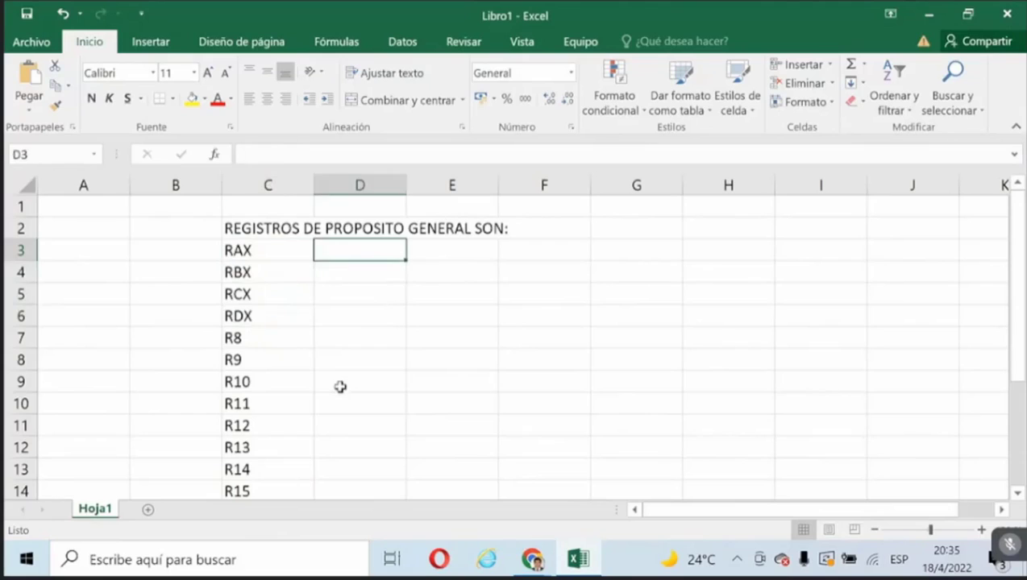
{"action": "key", "text": "Right"}
{"action": "key", "text": "Right"}
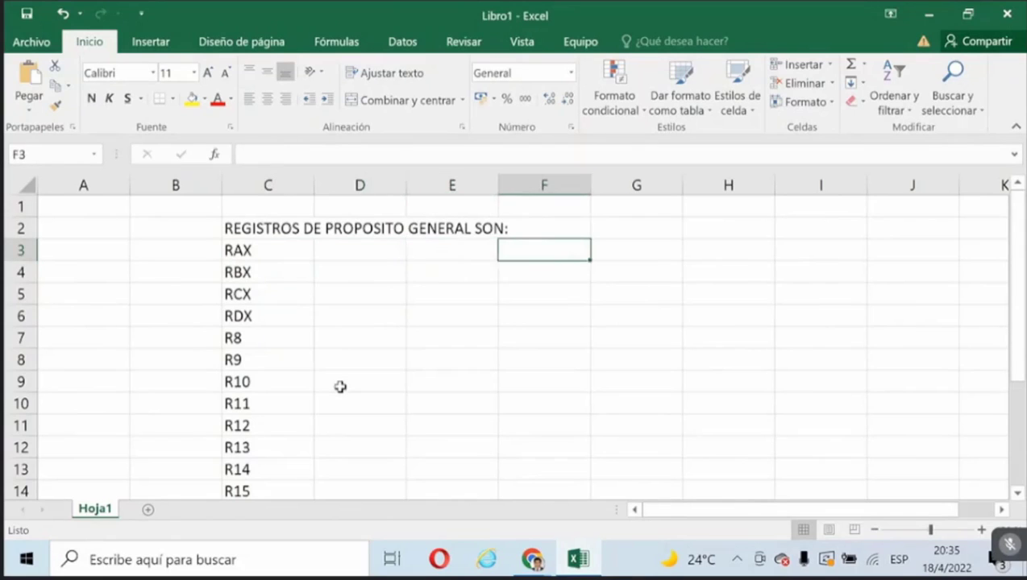
{"action": "key", "text": "Right"}
{"action": "key", "text": "Left"}
{"action": "type", "text": "EA"}
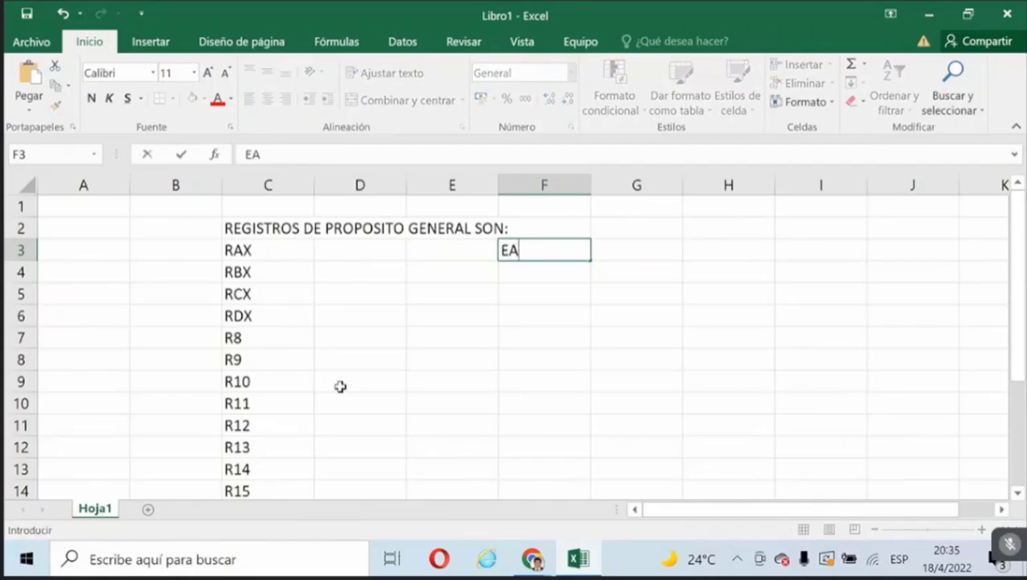
{"action": "type", "text": "X"}
{"action": "key", "text": "Return"}
{"action": "type", "text": "EB"}
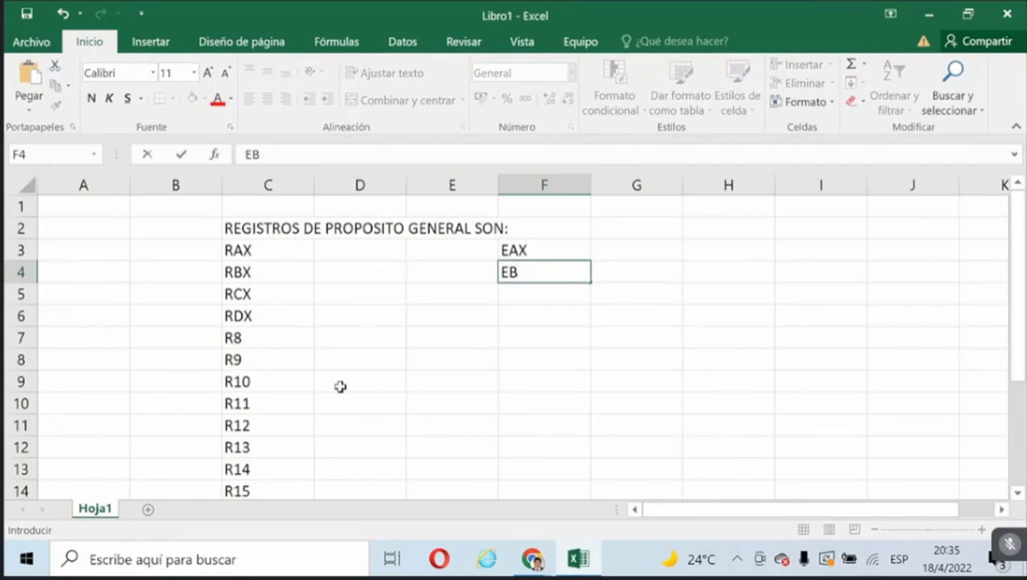
{"action": "type", "text": "X"}
{"action": "key", "text": "Return"}
{"action": "type", "text": "ECX"}
{"action": "key", "text": "Return"}
{"action": "type", "text": "EDX"}
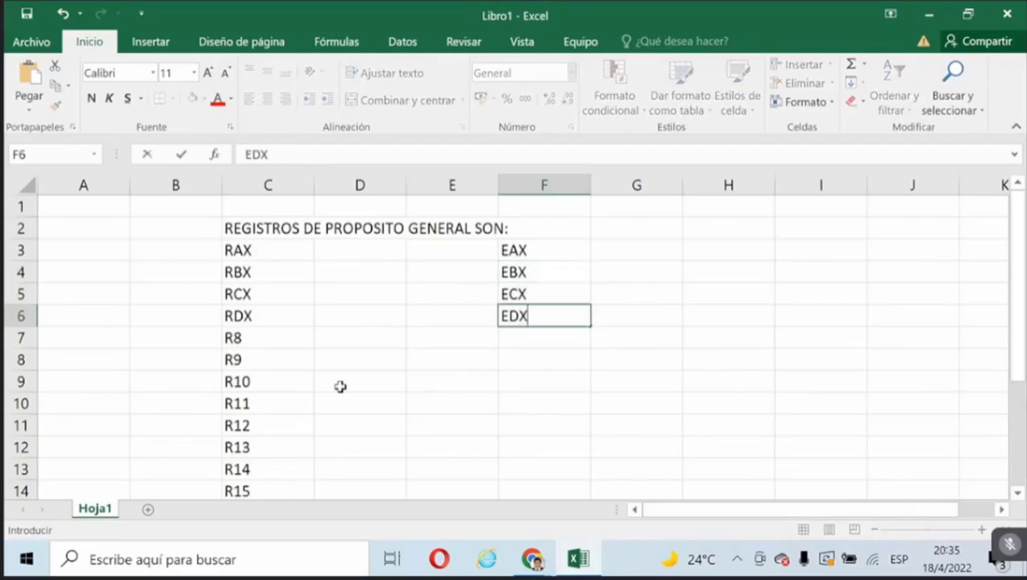
{"action": "key", "text": "Up"}
Enter the size label "64 BITS" in cell B3, beside RAX.
{"action": "key", "text": "Up"}
{"action": "key", "text": "Left"}
{"action": "key", "text": "Up"}
{"action": "key", "text": "Left"}
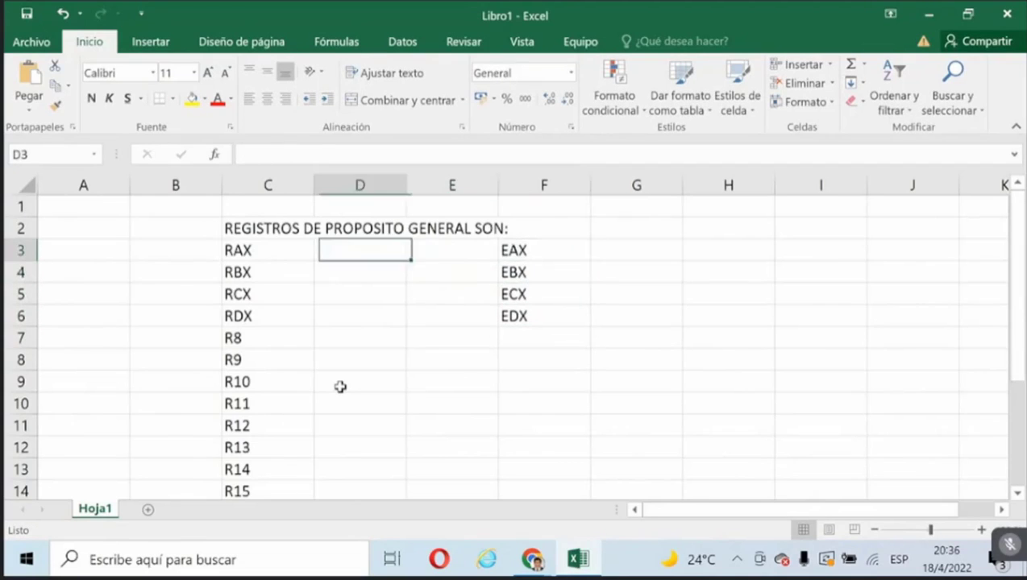
{"action": "key", "text": "Left"}
{"action": "key", "text": "Left"}
{"action": "type", "text": "6"}
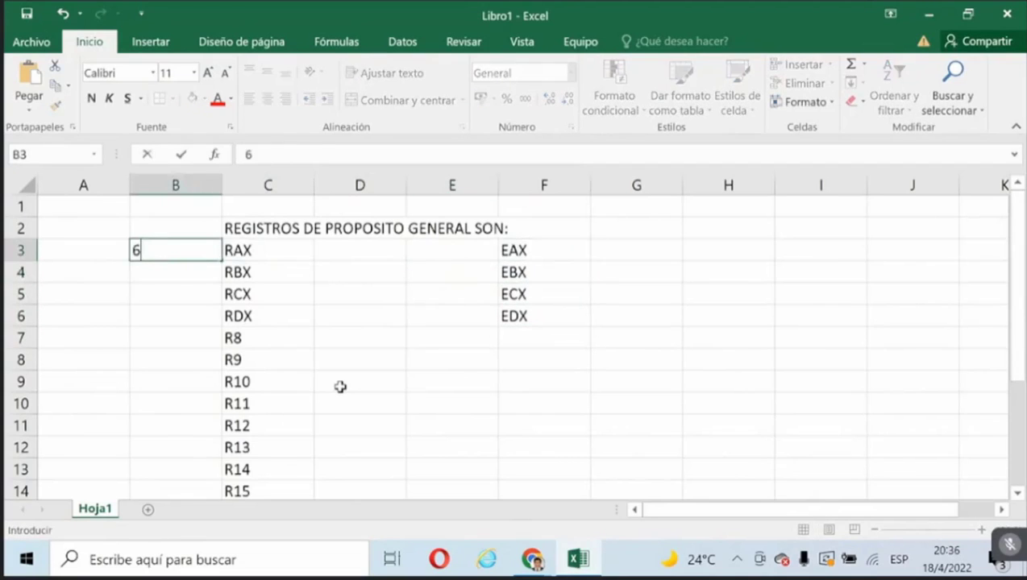
{"action": "type", "text": "4 BITS"}
{"action": "key", "text": "Return"}
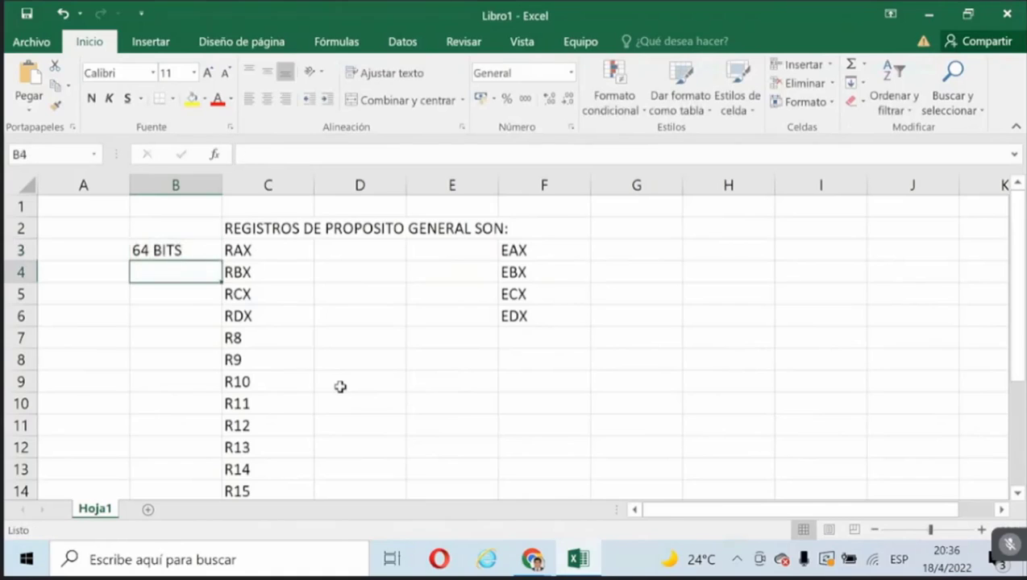
Copy the "64 BITS" label from B3 into cells B4 to B14, beside registers RBX to R15.
{"action": "key", "text": "Up"}
{"action": "key", "text": "ctrl+c"}
{"action": "key", "text": "Down"}
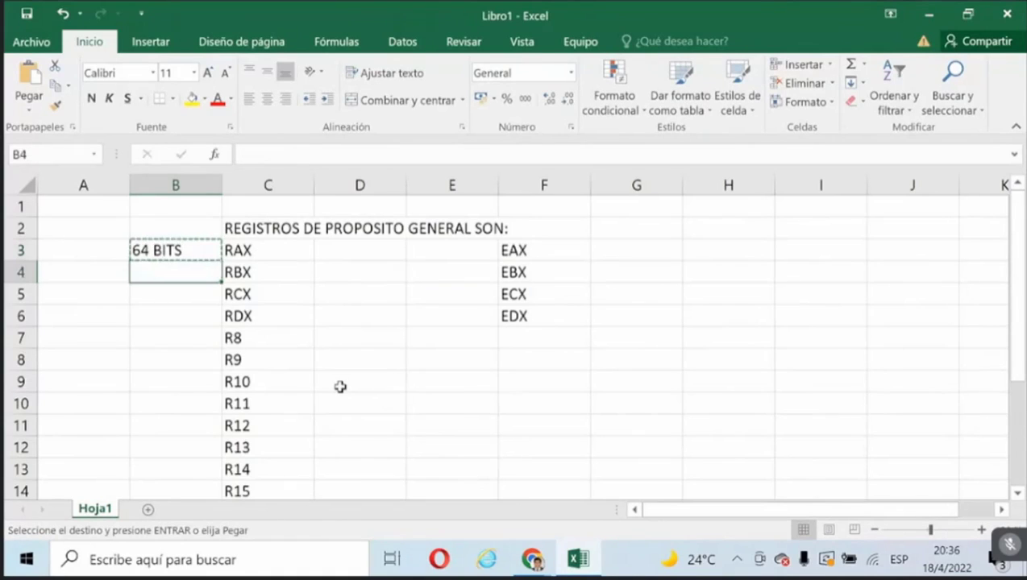
{"action": "key", "text": "shift+Down"}
{"action": "key", "text": "shift+Down"}
{"action": "key", "text": "shift+Down"}
{"action": "key", "text": "shift+Down"}
{"action": "key", "text": "shift+Down"}
{"action": "key", "text": "shift+Down"}
{"action": "key", "text": "shift+Down"}
{"action": "key", "text": "shift+Down"}
{"action": "key", "text": "shift+Down"}
{"action": "key", "text": "shift+Down"}
{"action": "key", "text": "shift+Down"}
{"action": "key", "text": "shift+Down"}
{"action": "key", "text": "shift+Up"}
{"action": "key", "text": "shift+Up"}
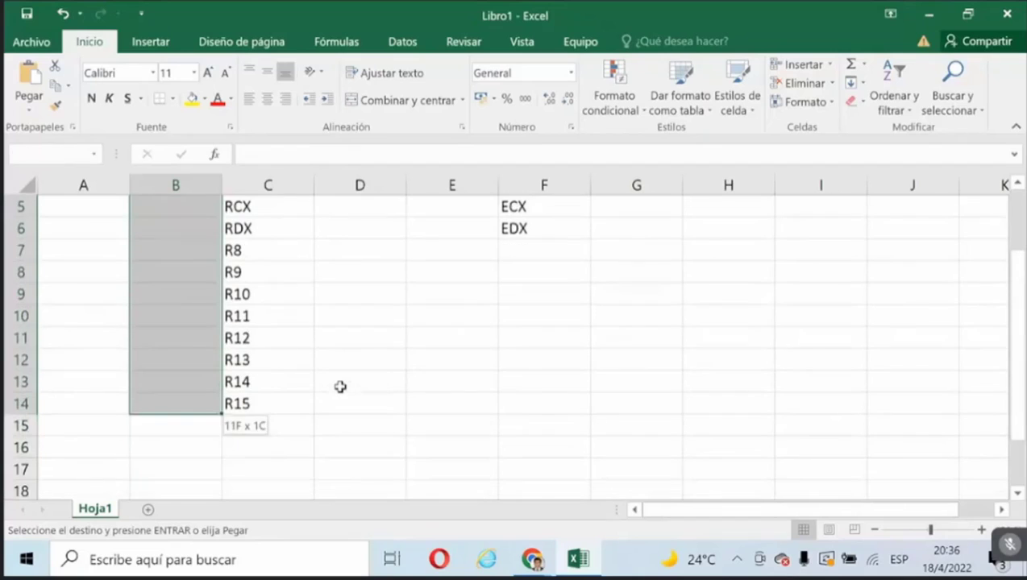
{"action": "scroll", "coordinate": [341, 387], "scroll_direction": "up", "scroll_amount": 2}
{"action": "key", "text": "Return"}
{"action": "key", "text": "Up"}
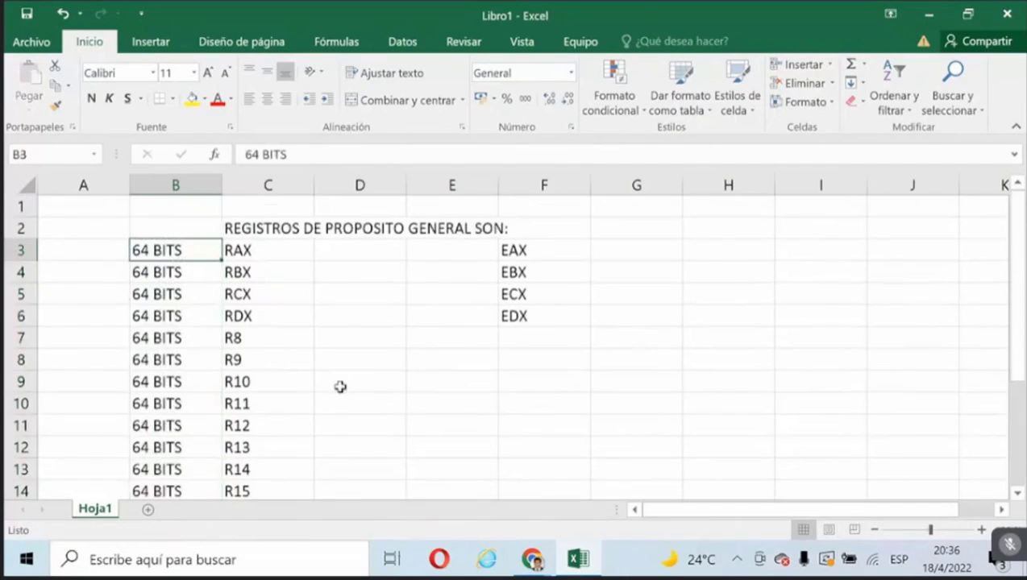
Fill the 64-bit register block B3:C14 with the light green theme colour.
{"action": "key", "text": "shift+Right"}
{"action": "key", "text": "shift+Down"}
{"action": "key", "text": "shift+Down"}
{"action": "key", "text": "shift+Down"}
{"action": "key", "text": "shift+Down"}
{"action": "key", "text": "shift+Down"}
{"action": "key", "text": "shift+Down"}
{"action": "key", "text": "shift+Down"}
{"action": "key", "text": "shift+Down"}
{"action": "key", "text": "shift+Down"}
{"action": "key", "text": "shift+Down"}
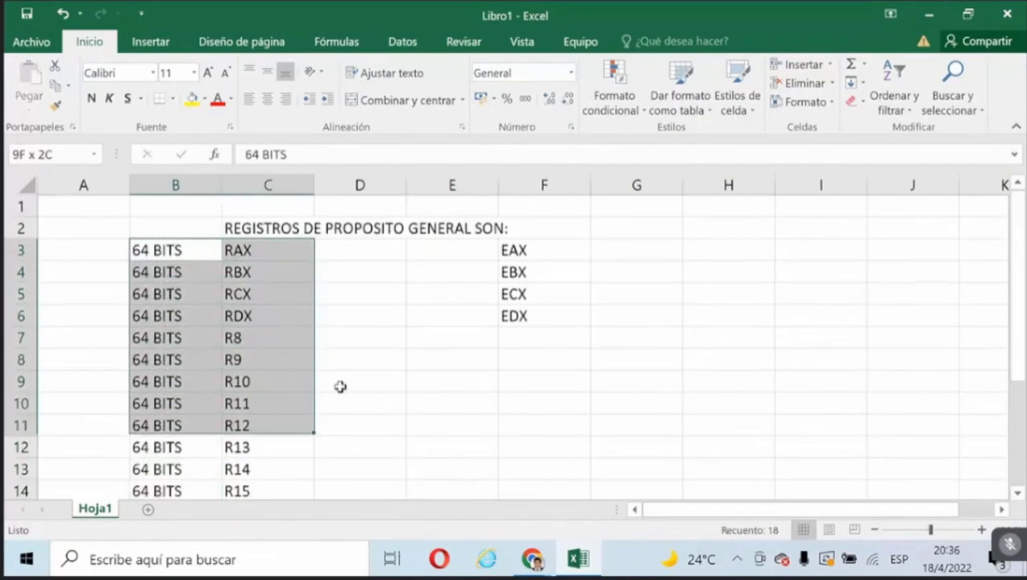
{"action": "key", "text": "shift+Down"}
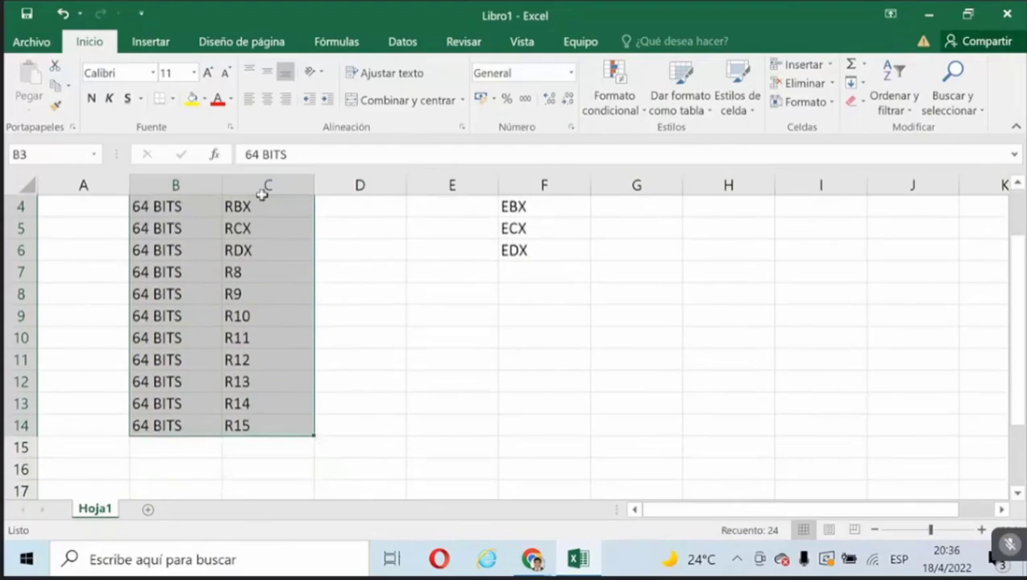
{"action": "left_click", "coordinate": [204, 100]}
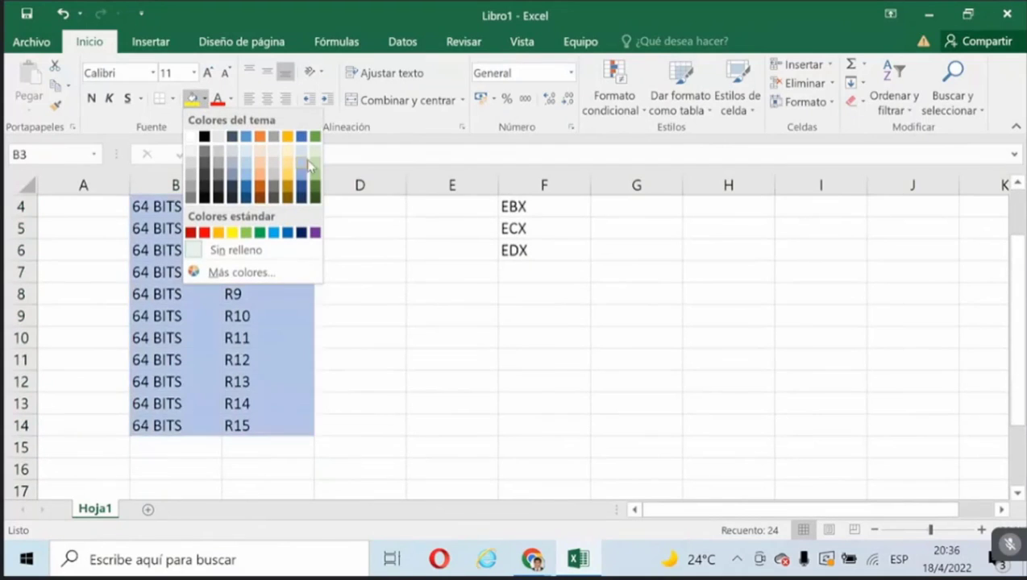
{"action": "left_click", "coordinate": [315, 155]}
{"action": "scroll", "coordinate": [309, 298], "scroll_direction": "up", "scroll_amount": 1}
{"action": "left_click", "coordinate": [318, 293]}
Apply all borders to the cells of the 64-bit register block B3:C14.
{"action": "left_click_drag", "start_coordinate": [156, 245], "coordinate": [279, 448]}
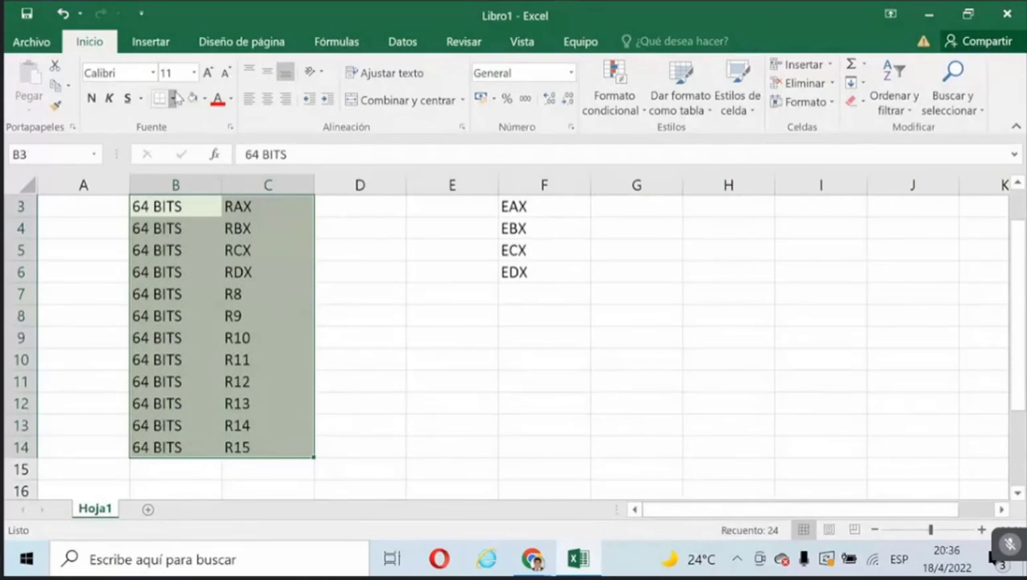
{"action": "left_click", "coordinate": [172, 99]}
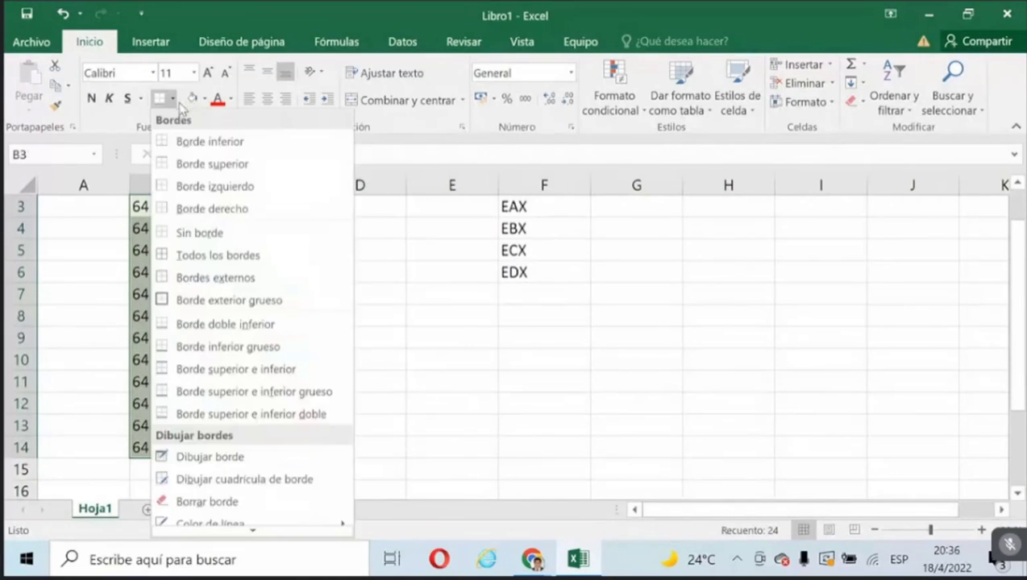
{"action": "left_click", "coordinate": [202, 255]}
{"action": "left_click", "coordinate": [269, 292]}
{"action": "scroll", "coordinate": [347, 347], "scroll_direction": "up", "scroll_amount": 1}
{"action": "left_click", "coordinate": [317, 380]}
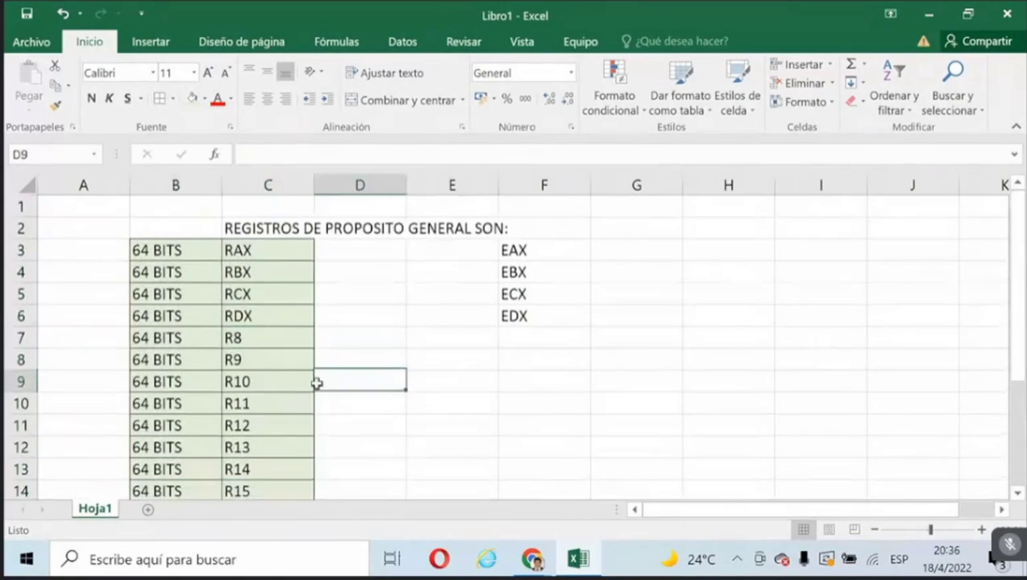
{"action": "left_click", "coordinate": [426, 408]}
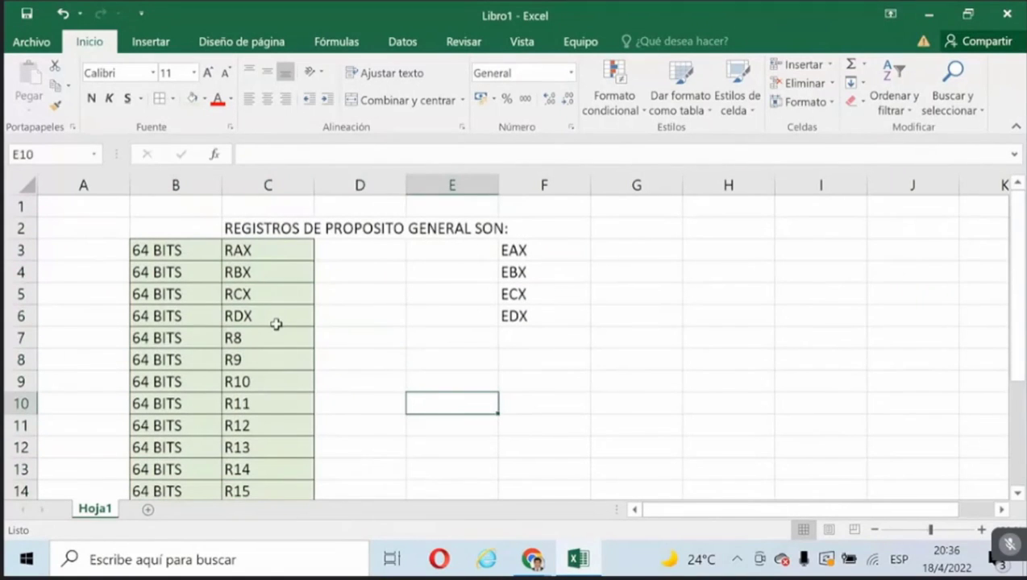
Enter the register names R8D, R9D, R10D and R11D in cells F7 to F10, below EDX.
{"action": "left_click", "coordinate": [508, 251]}
{"action": "left_click", "coordinate": [523, 341]}
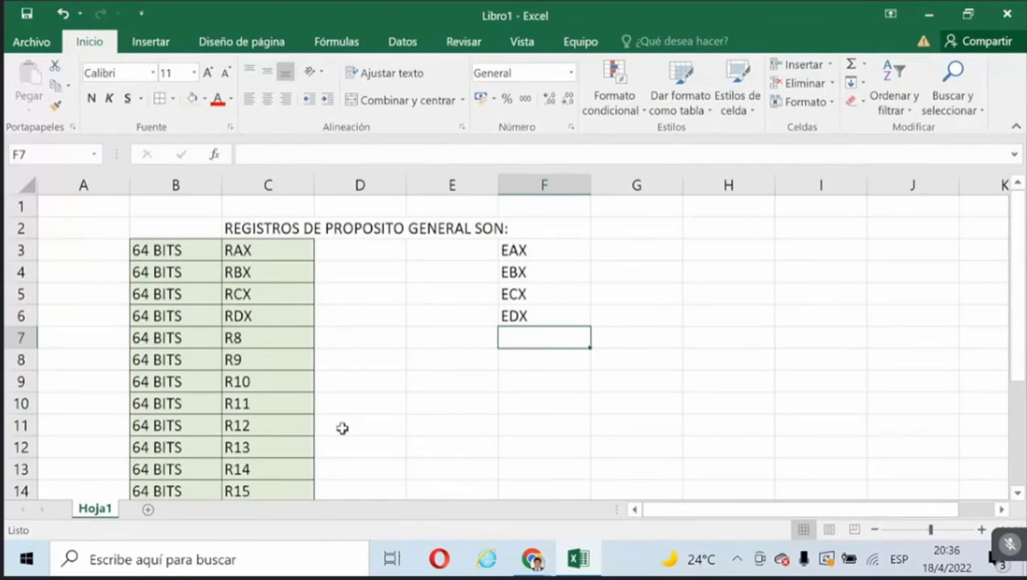
{"action": "type", "text": "R"}
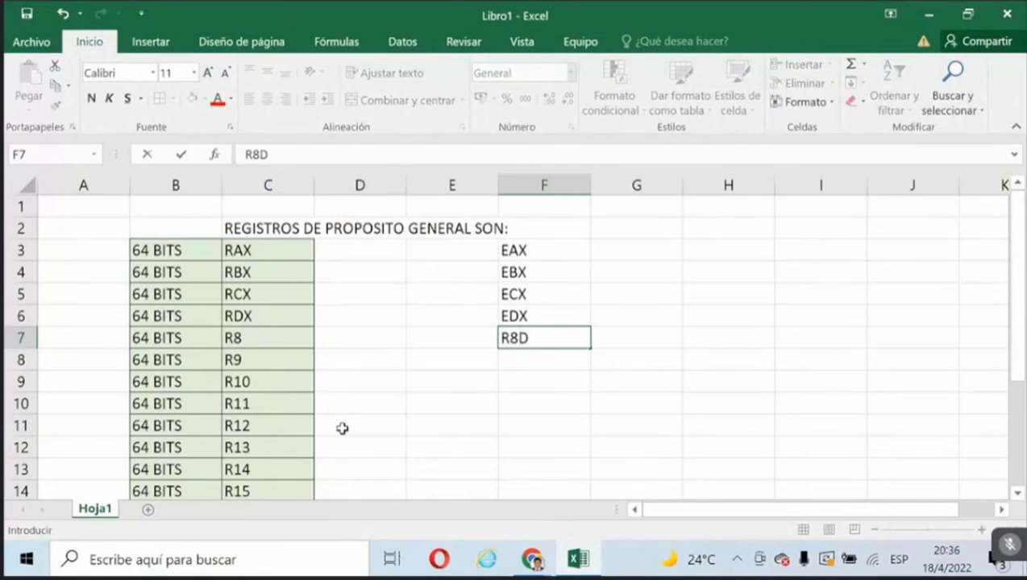
{"action": "type", "text": "8D"}
{"action": "key", "text": "Return"}
{"action": "type", "text": "R9D"}
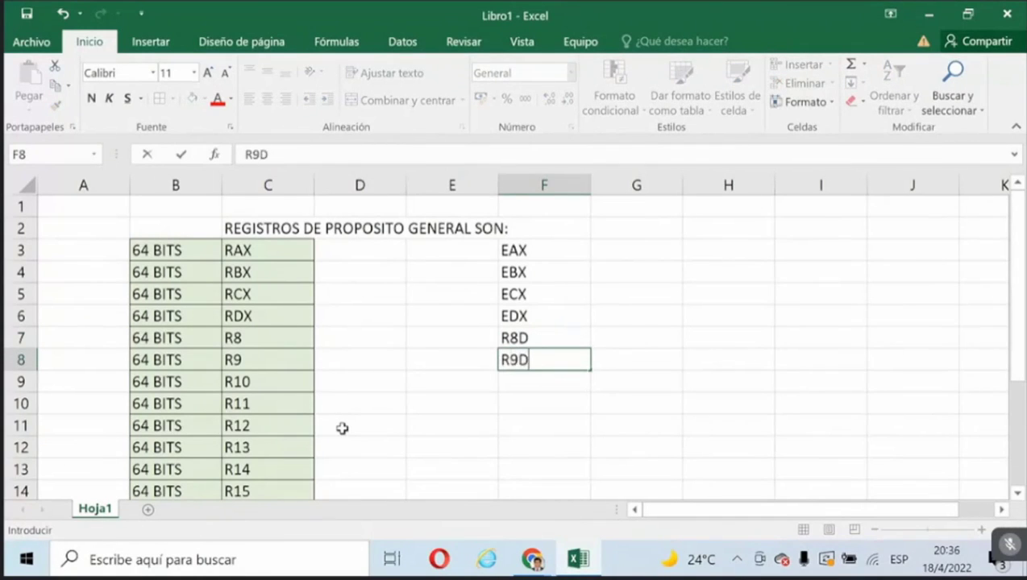
{"action": "key", "text": "Return"}
{"action": "type", "text": "R10D"}
{"action": "key", "text": "Return"}
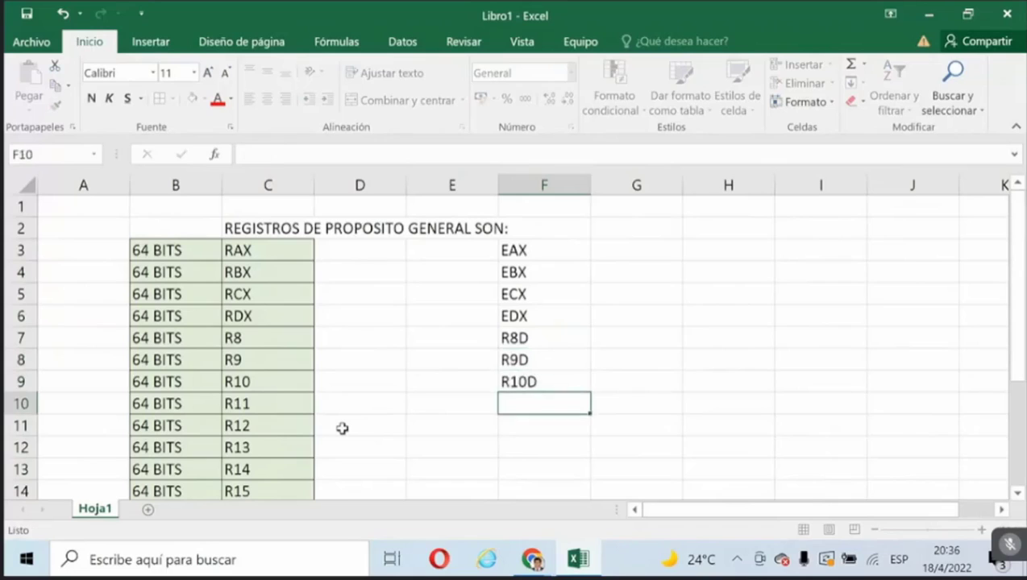
{"action": "type", "text": "R11D"}
{"action": "key", "text": "Return"}
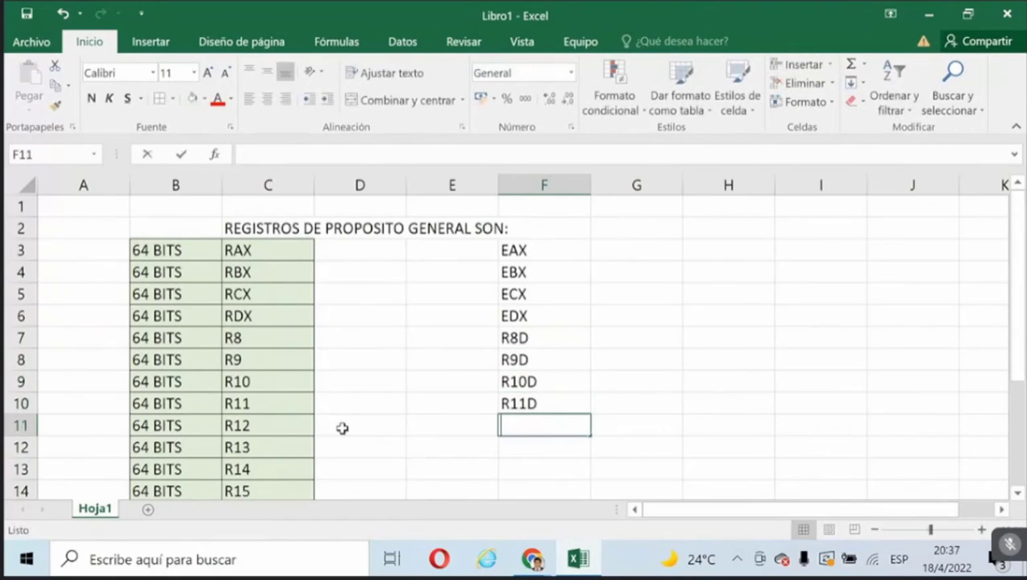
Enter the register names R12D, R13D, R14D and R15D in cells F11 to F14.
{"action": "type", "text": "R12D"}
{"action": "key", "text": "Return"}
{"action": "type", "text": "R12D"}
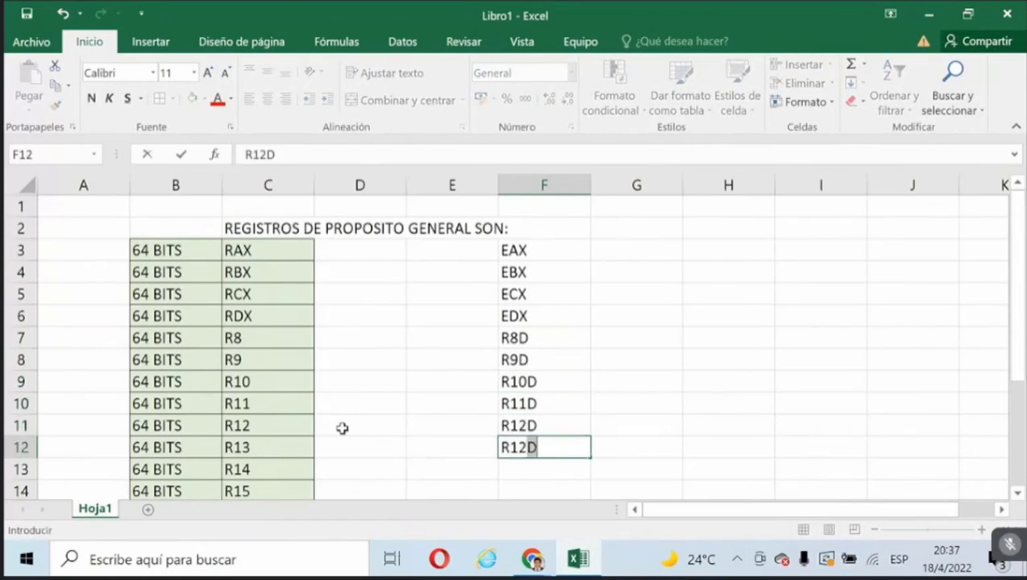
{"action": "key", "text": "BackSpace"}
{"action": "key", "text": "BackSpace"}
{"action": "type", "text": "3D"}
{"action": "key", "text": "Return"}
{"action": "type", "text": "R14"}
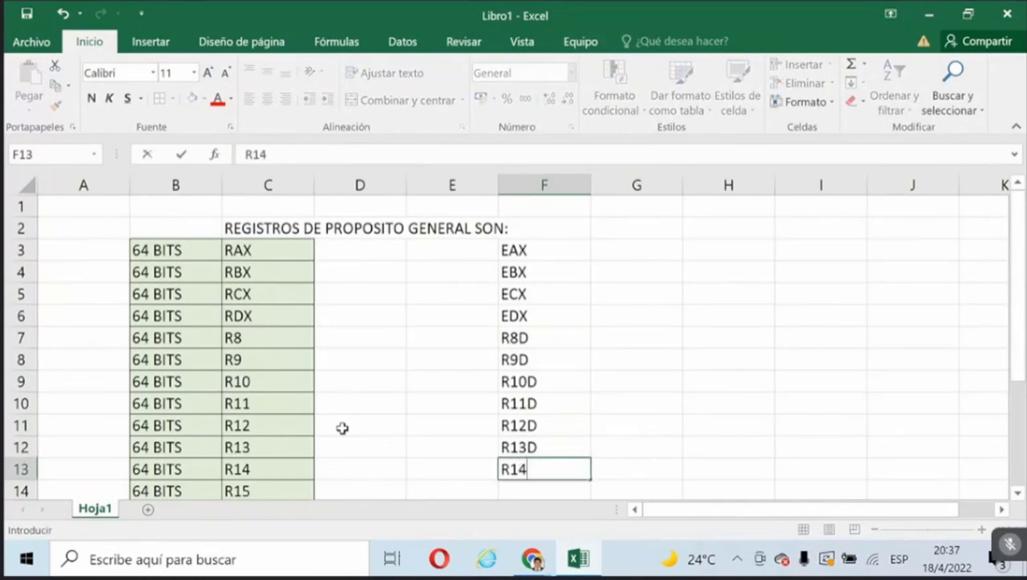
{"action": "type", "text": "D"}
{"action": "key", "text": "Return"}
{"action": "type", "text": "R15D"}
{"action": "key", "text": "Return"}
Enter the size label "32 BITS" in cell E3, beside EAX.
{"action": "key", "text": "Up"}
{"action": "key", "text": "Up"}
{"action": "key", "text": "Up"}
{"action": "key", "text": "Up"}
{"action": "key", "text": "Up"}
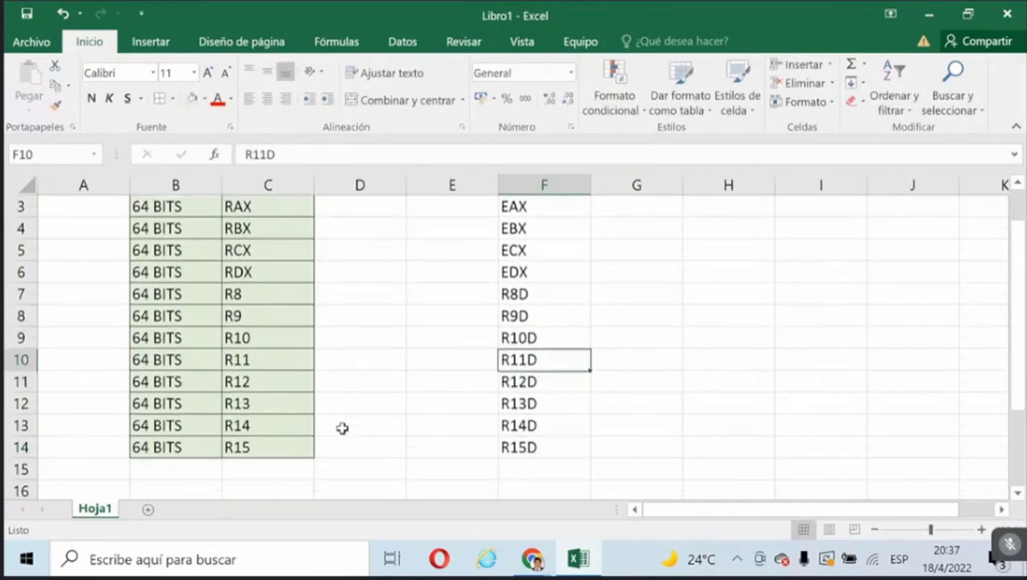
{"action": "key", "text": "Up"}
{"action": "key", "text": "Up"}
{"action": "key", "text": "Up"}
{"action": "key", "text": "Up"}
{"action": "key", "text": "Up"}
{"action": "key", "text": "Up"}
{"action": "key", "text": "Up"}
{"action": "key", "text": "Up"}
{"action": "key", "text": "Left"}
{"action": "key", "text": "Down"}
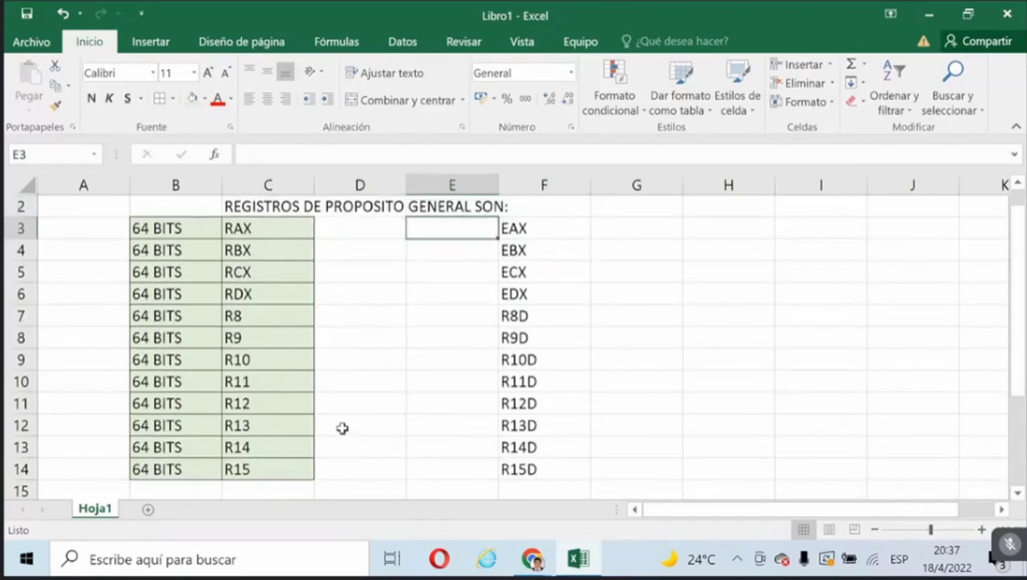
{"action": "type", "text": "32 BITS"}
{"action": "key", "text": "Return"}
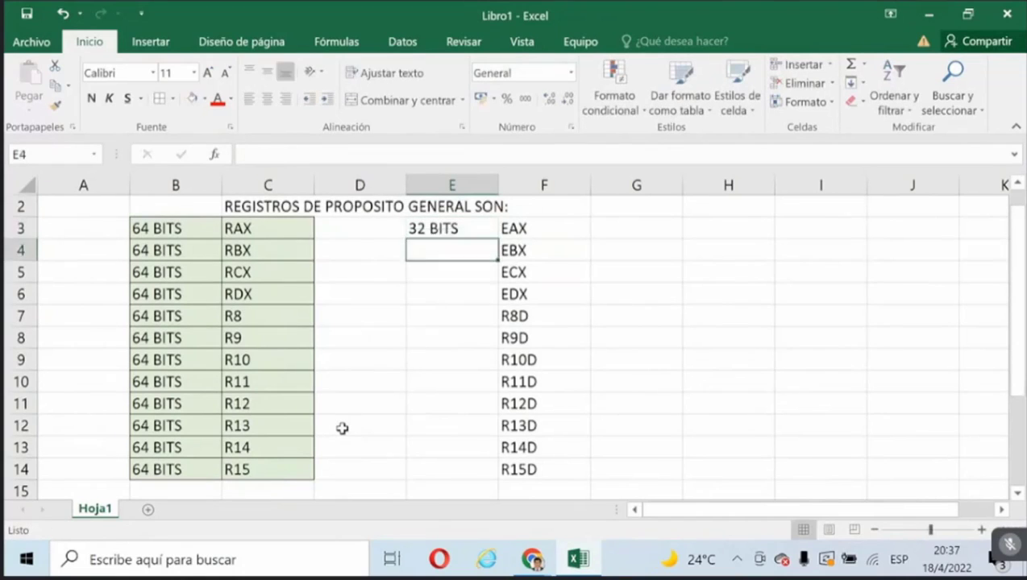
Copy the "32 BITS" label from E3 into cells E4 to E14, beside registers EBX to R15D.
{"action": "key", "text": "Up"}
{"action": "key", "text": "ctrl+c"}
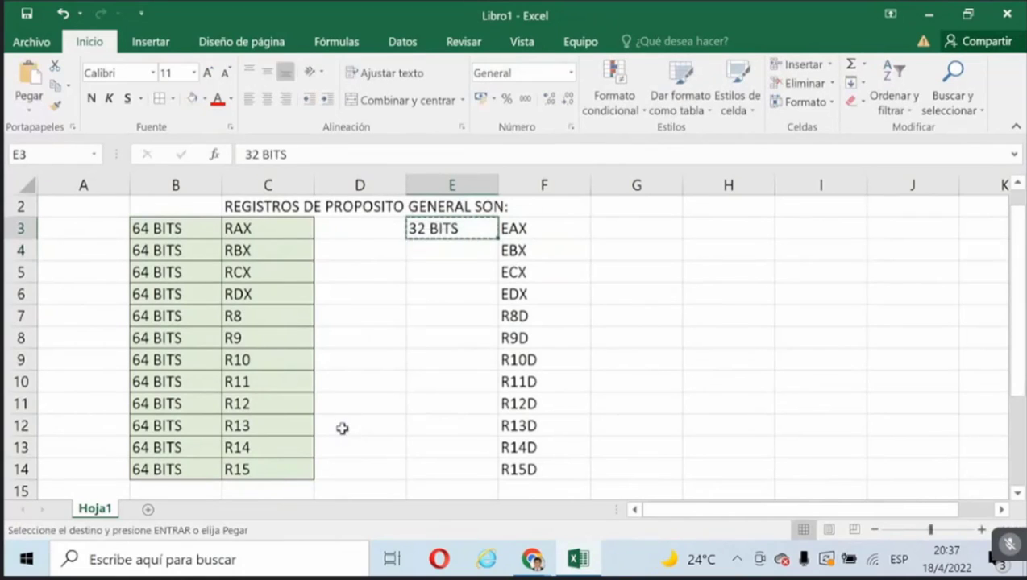
{"action": "key", "text": "shift+Down"}
{"action": "key", "text": "shift+Down"}
{"action": "key", "text": "shift+Down"}
{"action": "key", "text": "shift+Down"}
{"action": "key", "text": "shift+Down"}
{"action": "key", "text": "shift+Down"}
{"action": "key", "text": "shift+Down"}
{"action": "key", "text": "shift+Down"}
{"action": "key", "text": "shift+Down"}
{"action": "key", "text": "shift+Down"}
{"action": "key", "text": "shift+Down"}
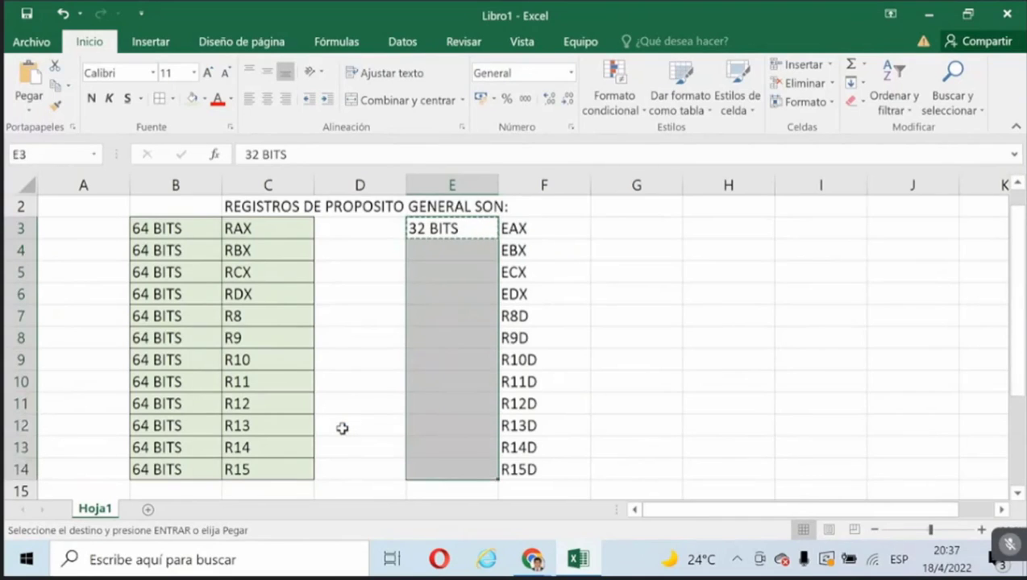
{"action": "key", "text": "ctrl+v"}
{"action": "key", "text": "Escape"}
{"action": "key", "text": "Up"}
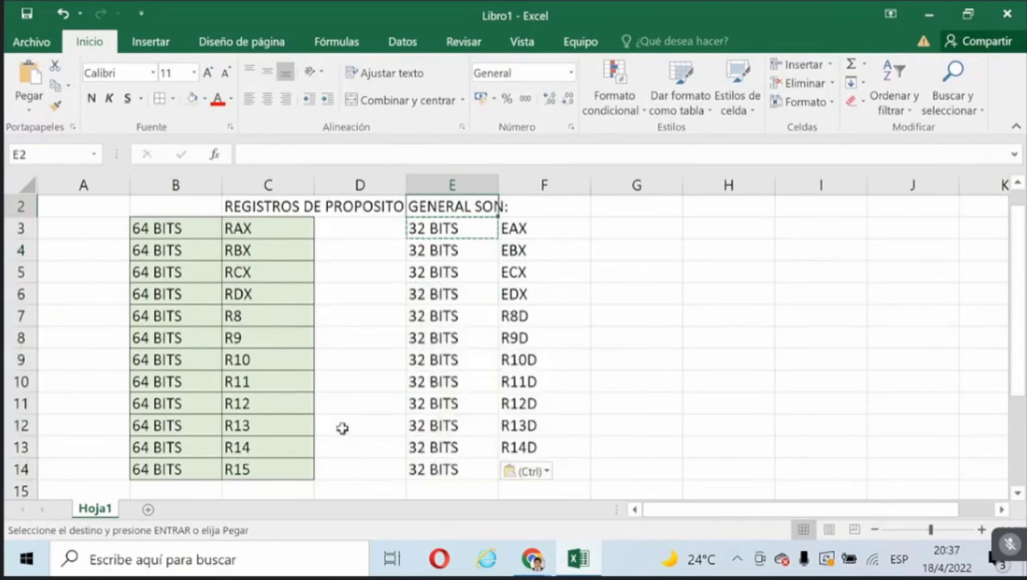
{"action": "key", "text": "Escape"}
Apply all borders and a yellow fill to the 32-bit register block E3:F14.
{"action": "key", "text": "Left"}
{"action": "key", "text": "Down"}
{"action": "key", "text": "Right"}
{"action": "key", "text": "shift+Right"}
{"action": "key", "text": "shift+Down"}
{"action": "key", "text": "shift+Down"}
{"action": "key", "text": "shift+Down"}
{"action": "key", "text": "shift+Down"}
{"action": "key", "text": "shift+Down"}
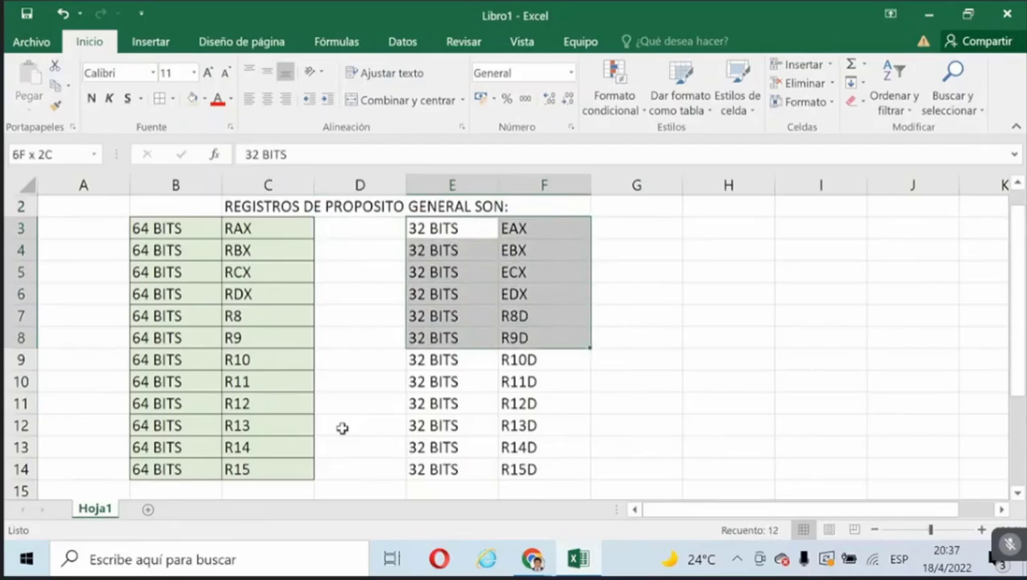
{"action": "key", "text": "shift+Down"}
{"action": "key", "text": "shift+Down"}
{"action": "key", "text": "shift+Down"}
{"action": "key", "text": "shift+Down"}
{"action": "key", "text": "shift+Down"}
{"action": "key", "text": "shift+Down"}
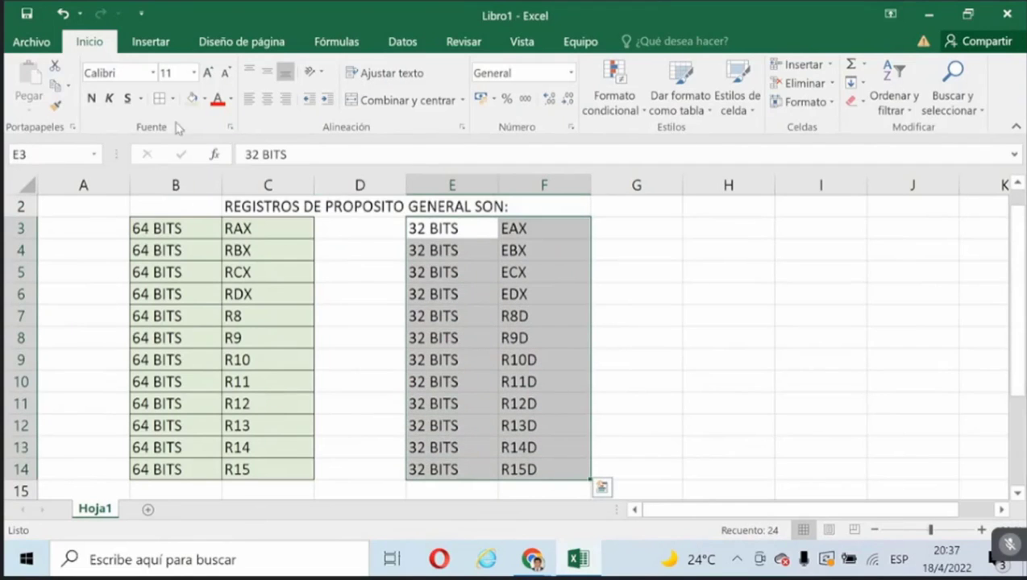
{"action": "left_click", "coordinate": [204, 98]}
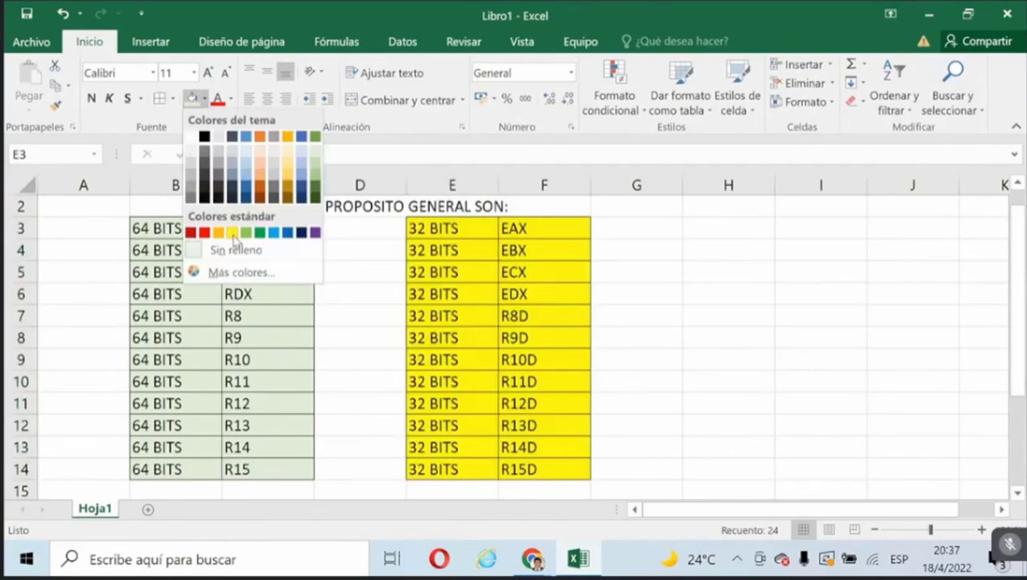
{"action": "left_click", "coordinate": [233, 234]}
{"action": "left_click", "coordinate": [730, 295]}
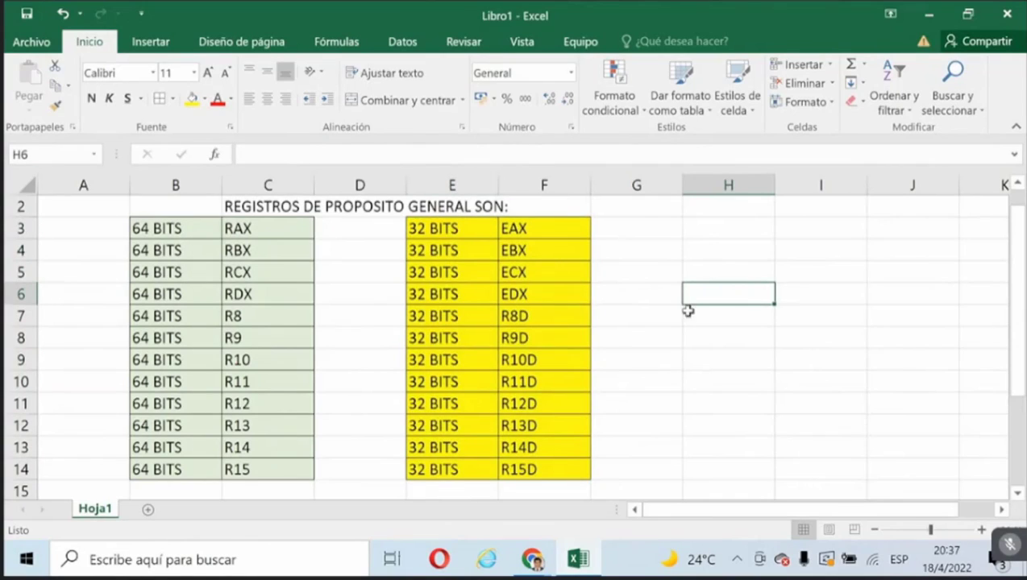
Enter the register name AX in cell I3, on the row of EAX.
{"action": "left_click", "coordinate": [705, 232]}
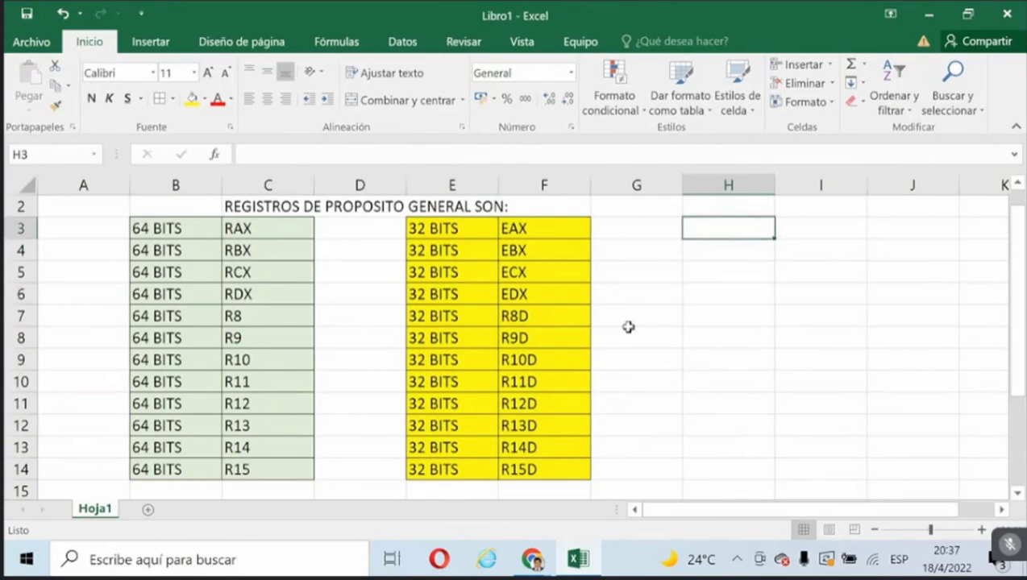
{"action": "key", "text": "Right"}
{"action": "scroll", "coordinate": [629, 327], "scroll_direction": "right", "scroll_amount": 1}
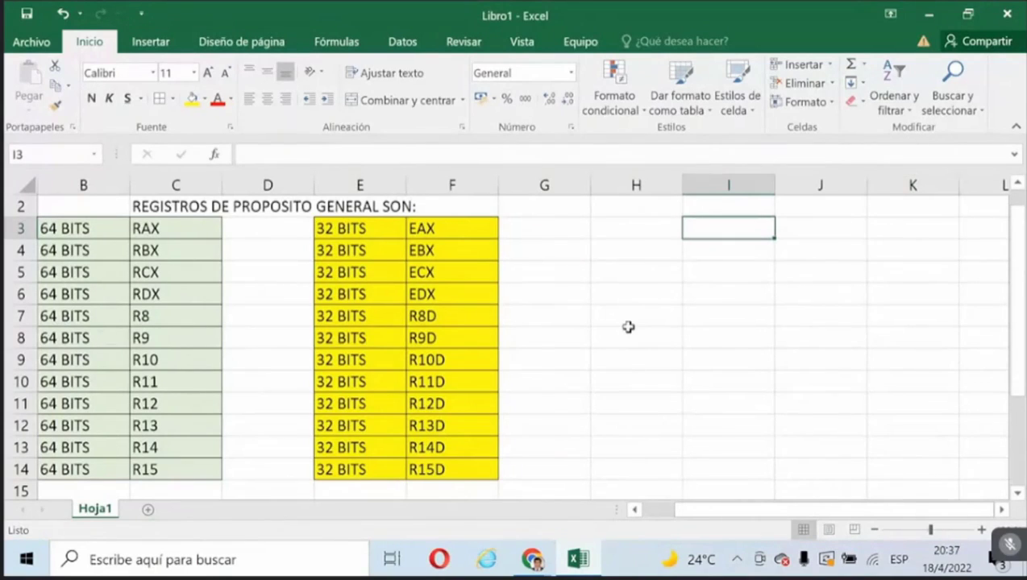
{"action": "type", "text": "A"}
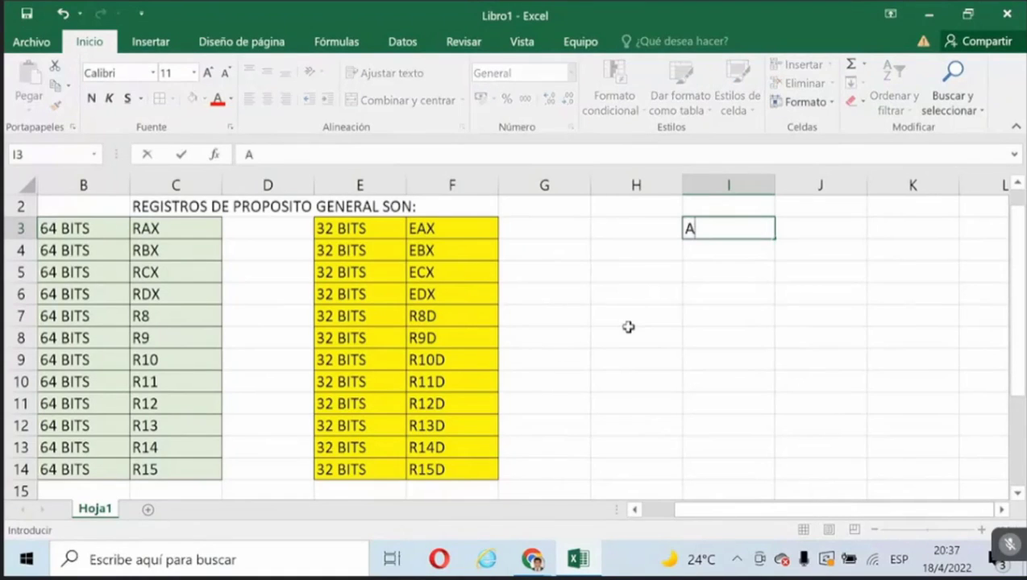
{"action": "type", "text": "X"}
{"action": "key", "text": "Return"}
Enter the register names BX, DX and CX in cells I4 to I6, below AX.
{"action": "key", "text": "Left"}
{"action": "key", "text": "Left"}
{"action": "key", "text": "Left"}
{"action": "key", "text": "Up"}
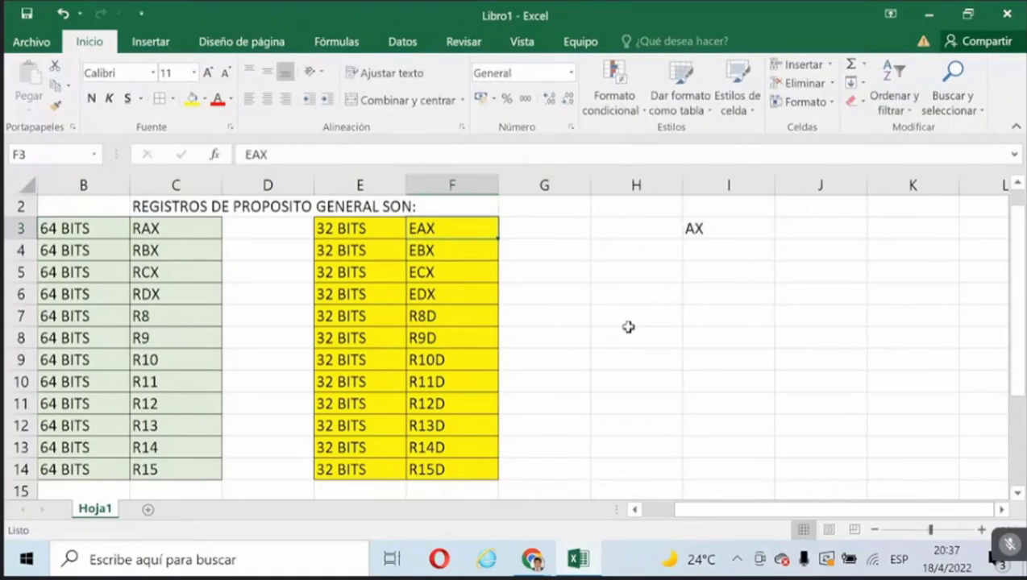
{"action": "key", "text": "Right"}
{"action": "key", "text": "Right"}
{"action": "key", "text": "Right"}
{"action": "key", "text": "Down"}
{"action": "type", "text": "B"}
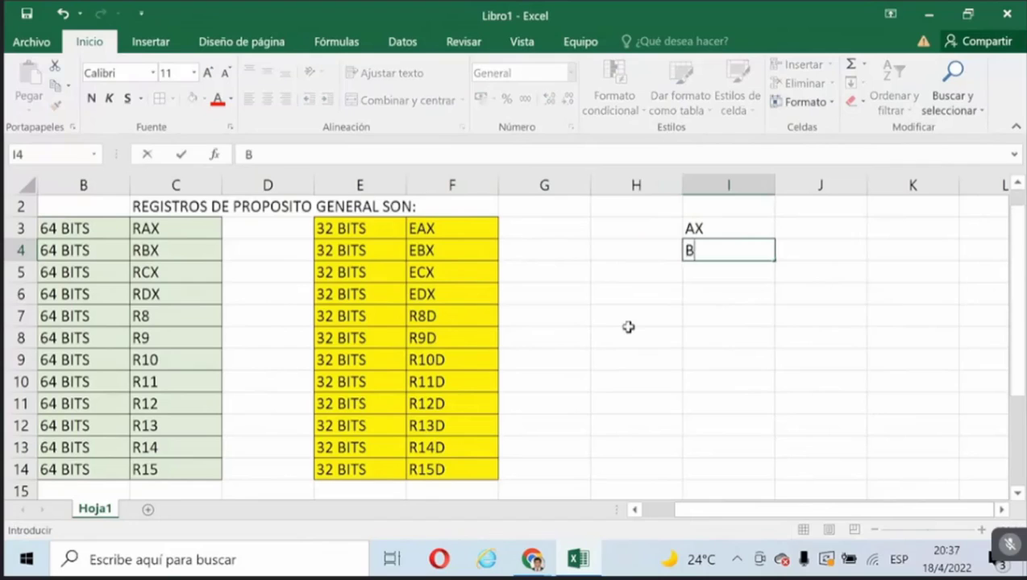
{"action": "type", "text": "X"}
{"action": "key", "text": "Return"}
{"action": "type", "text": "DX"}
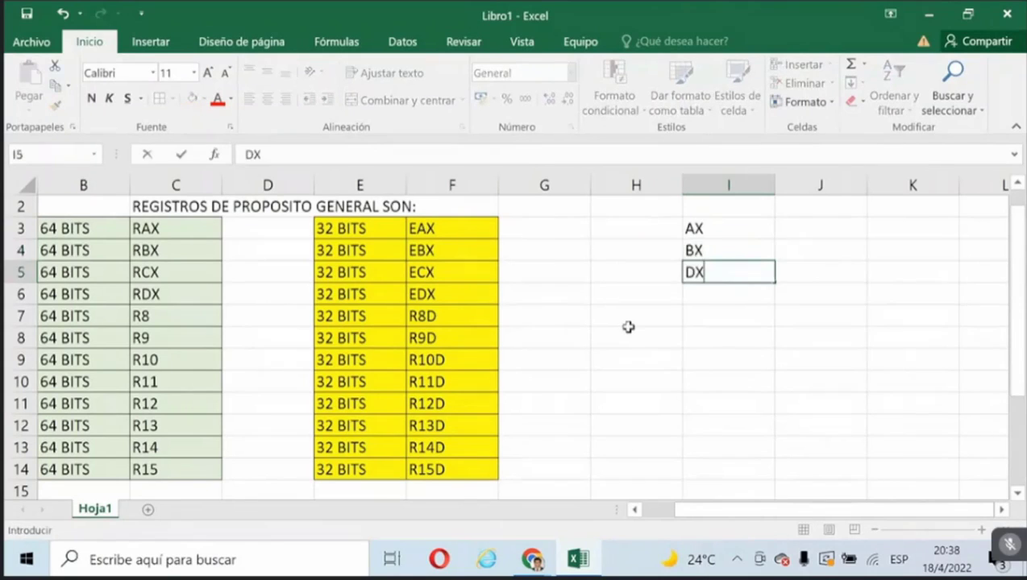
{"action": "key", "text": "Return"}
{"action": "type", "text": "CX"}
{"action": "key", "text": "Return"}
Enter the register names R8W, R9W, R10W and R11W in cells I7 to I10.
{"action": "type", "text": "R"}
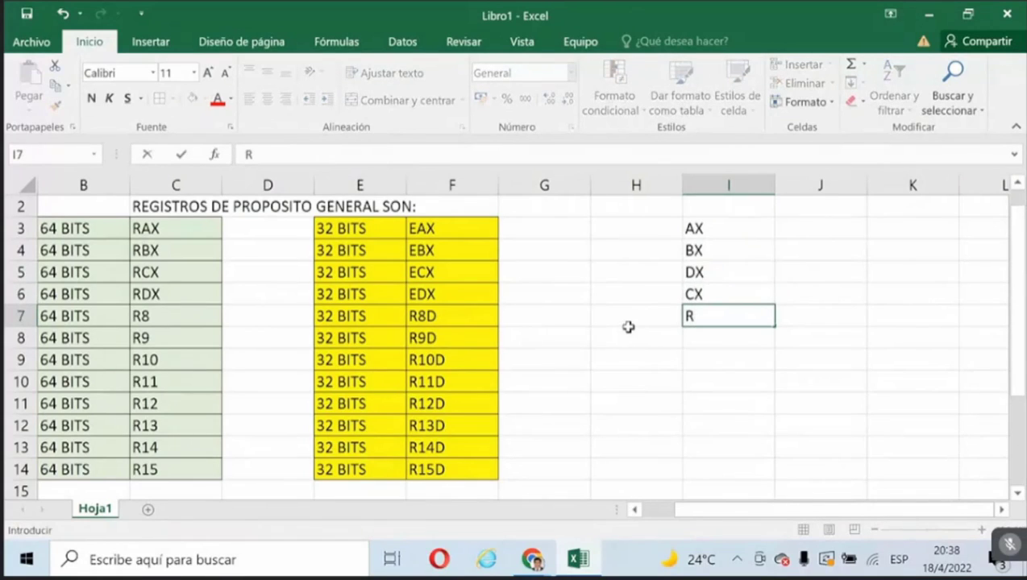
{"action": "type", "text": "8W"}
{"action": "key", "text": "Return"}
{"action": "type", "text": "R9W"}
{"action": "key", "text": "ctrl+Return"}
{"action": "key", "text": "Return"}
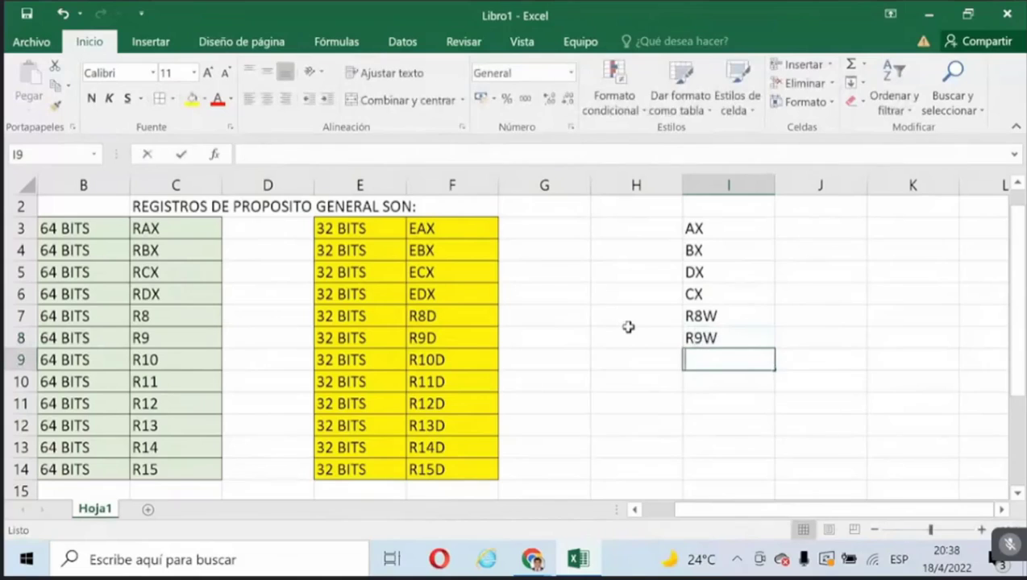
{"action": "type", "text": "R10W"}
{"action": "key", "text": "Return"}
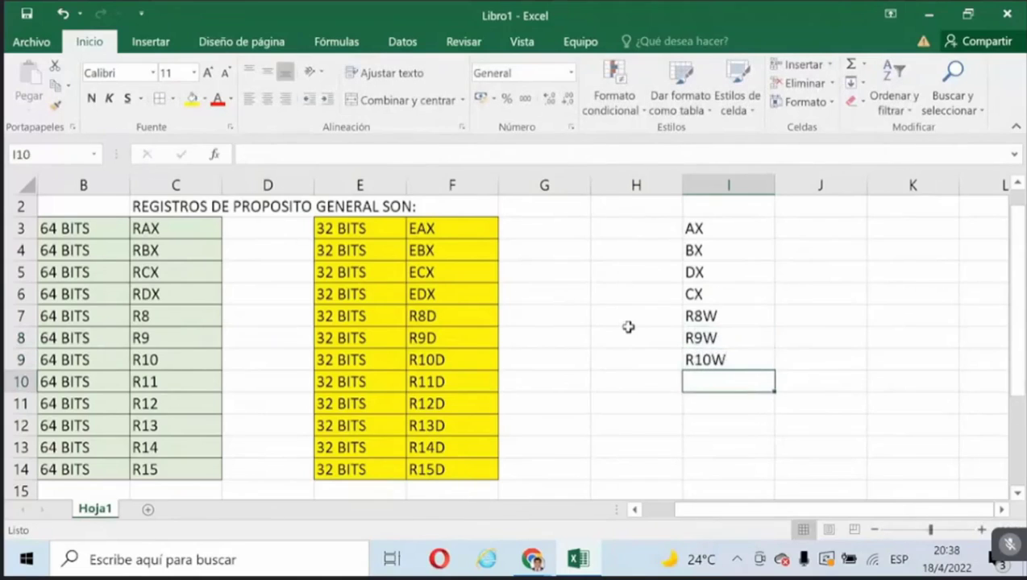
{"action": "type", "text": "R11W"}
{"action": "key", "text": "Return"}
Enter the register names R12W, R13W and R14W in cells I11 to I13.
{"action": "type", "text": "R12"}
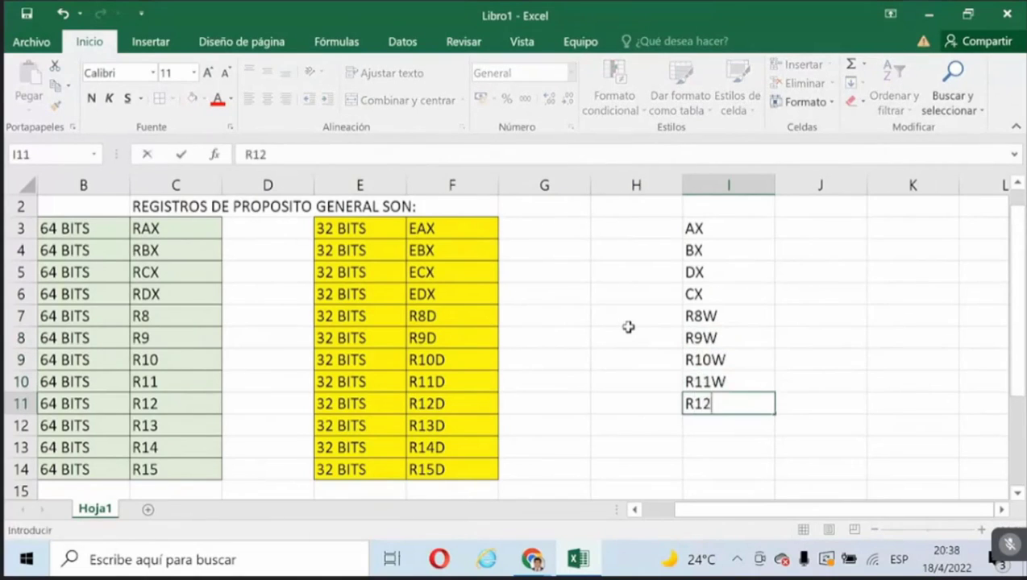
{"action": "type", "text": "W"}
{"action": "key", "text": "Return"}
{"action": "type", "text": "R13W"}
{"action": "key", "text": "Return"}
{"action": "type", "text": "R"}
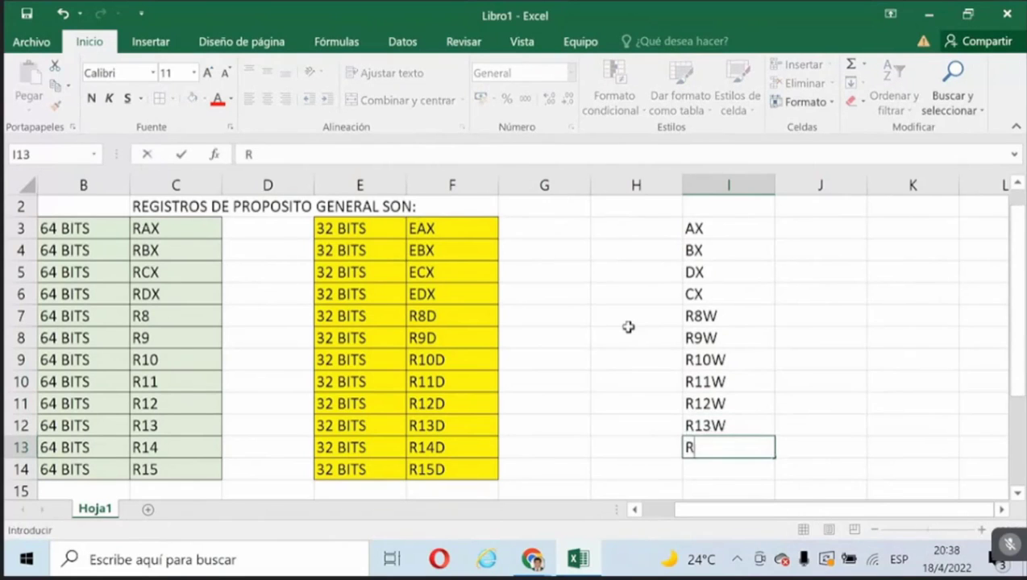
{"action": "type", "text": "14W"}
{"action": "key", "text": "Return"}
Enter the register name R15W in cell I14, at the end of the list.
{"action": "type", "text": "R15"}
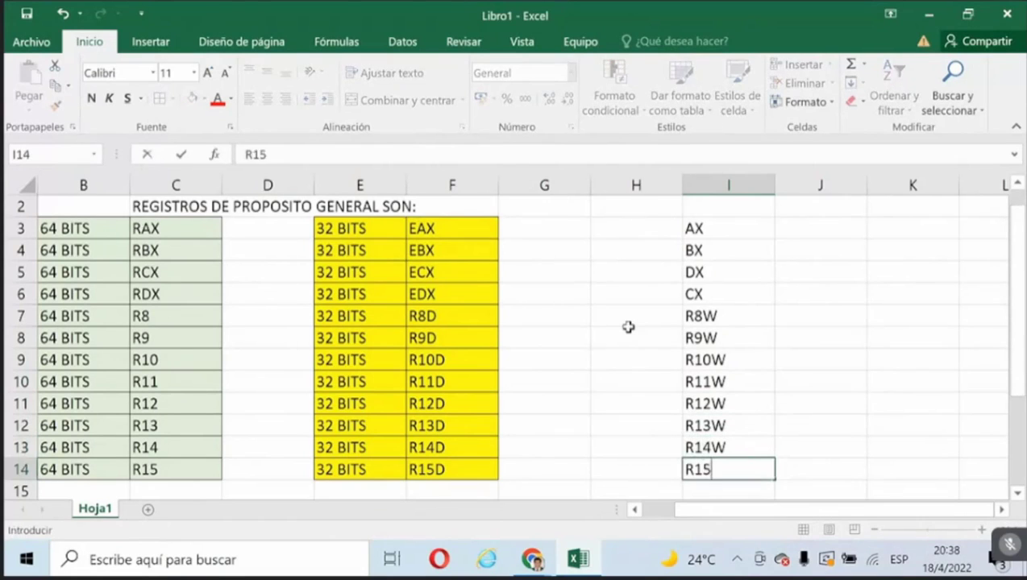
{"action": "key", "text": "Return"}
{"action": "key", "text": "Up"}
{"action": "key", "text": "F2"}
{"action": "type", "text": "W"}
{"action": "key", "text": "Return"}
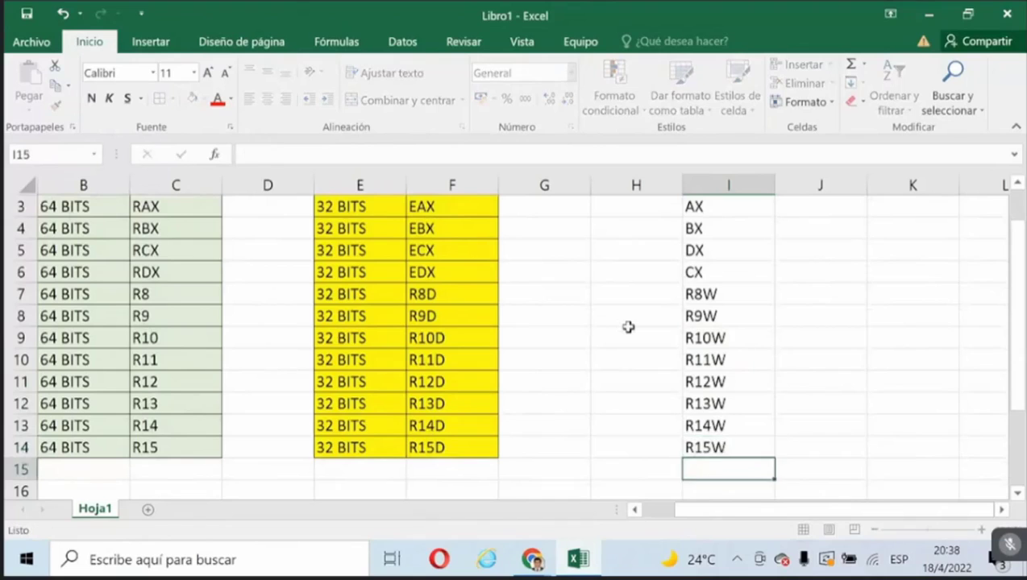
Enter the label 16 BITS in cell H3, beside AX.
{"action": "key", "text": "Up"}
{"action": "key", "text": "Left"}
{"action": "key", "text": "ctrl+Up"}
{"action": "key", "text": "Down"}
{"action": "key", "text": "Down"}
{"action": "type", "text": "1"}
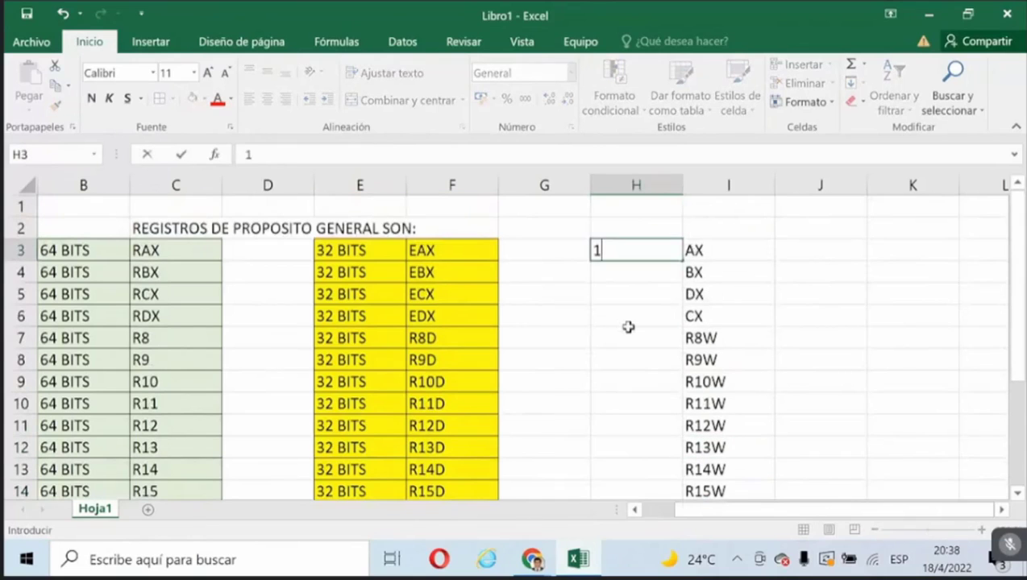
{"action": "type", "text": "6 BITS"}
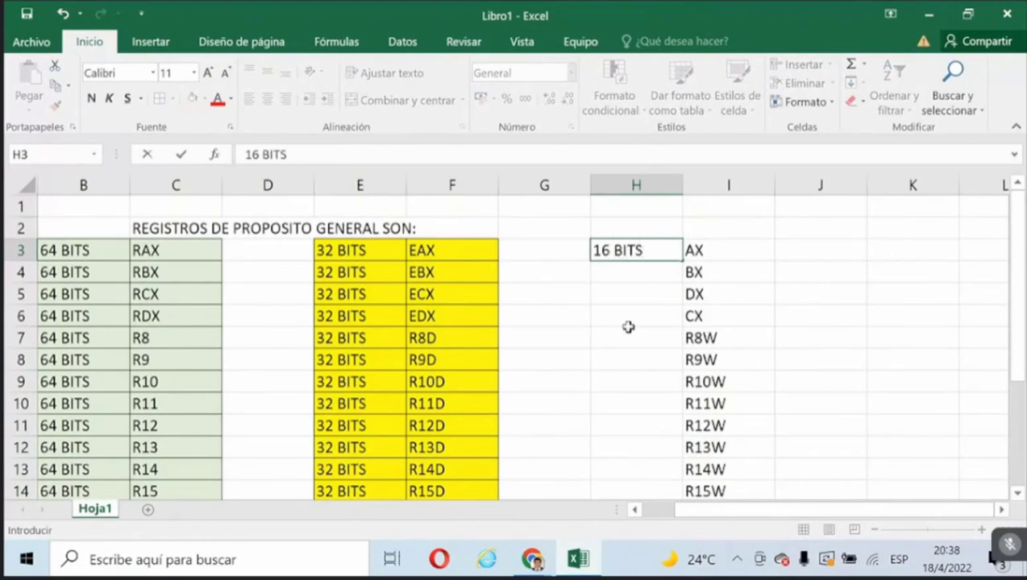
{"action": "key", "text": "Return"}
Copy the 16 BITS label from H3 down through H14, beside every register in column I.
{"action": "key", "text": "Up"}
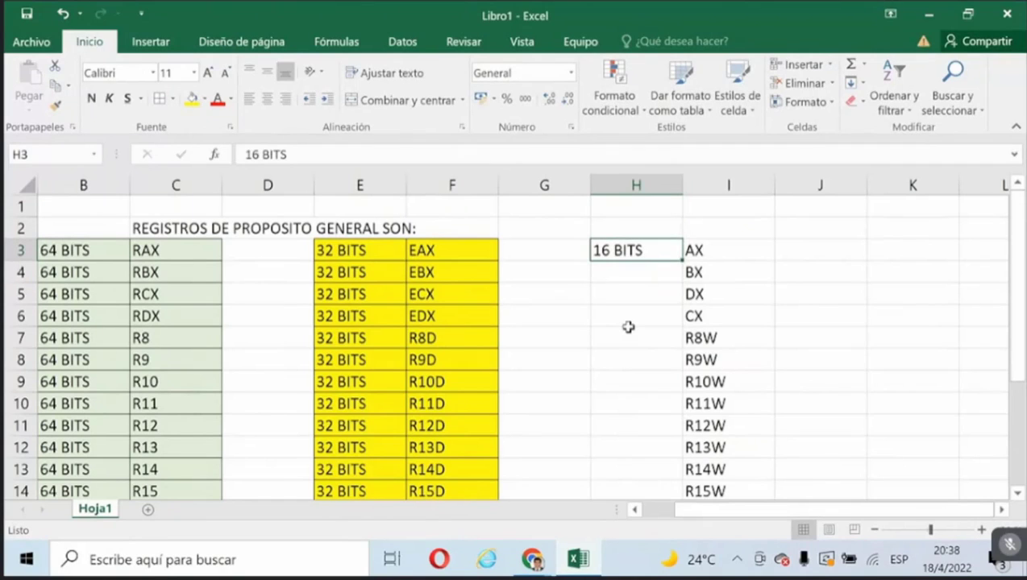
{"action": "key", "text": "ctrl+c"}
{"action": "key", "text": "Right"}
{"action": "key", "text": "Left"}
{"action": "key", "text": "shift+Right"}
{"action": "key", "text": "shift+Down"}
{"action": "key", "text": "shift+Down"}
{"action": "key", "text": "shift+Down"}
{"action": "key", "text": "shift+Down"}
{"action": "key", "text": "shift+Down"}
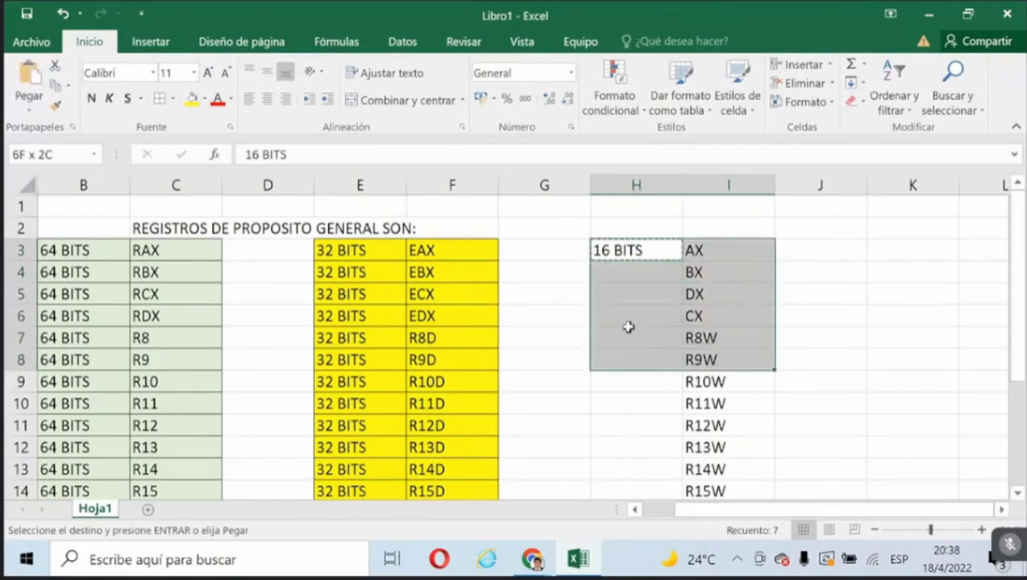
{"action": "key", "text": "shift+Left"}
{"action": "key", "text": "shift+Left"}
{"action": "key", "text": "shift+Down"}
{"action": "key", "text": "shift+Down"}
{"action": "key", "text": "shift+Right"}
{"action": "key", "text": "shift+Down"}
{"action": "key", "text": "shift+Down"}
{"action": "key", "text": "shift+Down"}
{"action": "key", "text": "shift+Down"}
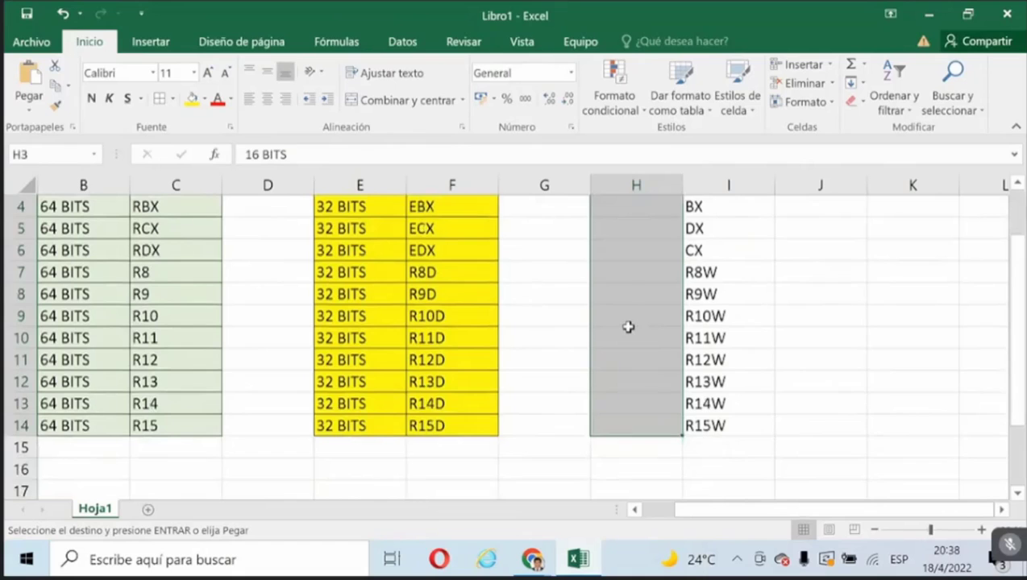
{"action": "key", "text": "ctrl+v"}
Apply a light orange fill to the 16-bit register block H3:I14.
{"action": "key", "text": "Up"}
{"action": "key", "text": "Down"}
{"action": "key", "text": "shift+Right"}
{"action": "key", "text": "shift+Down"}
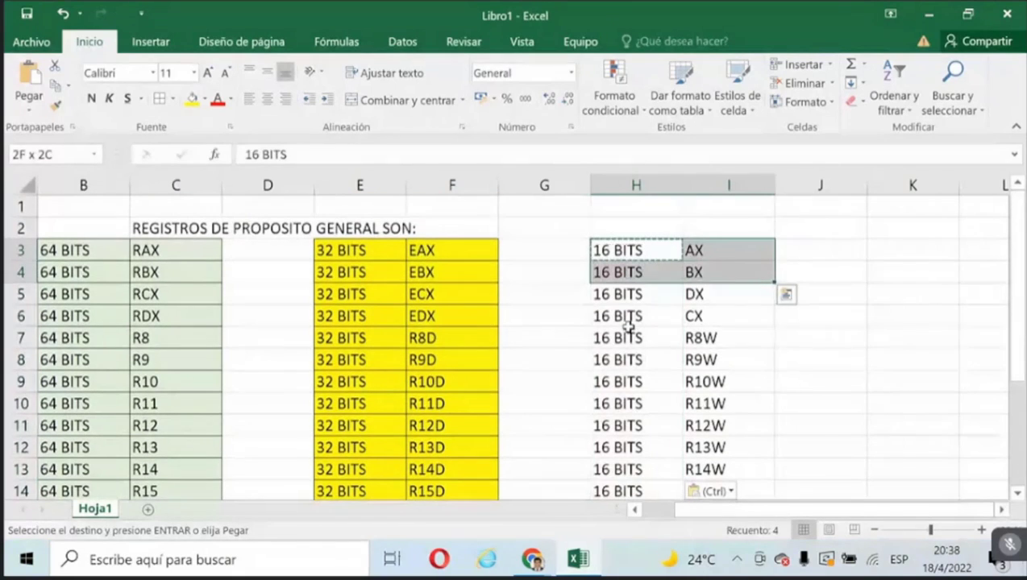
{"action": "key", "text": "shift+Down"}
{"action": "key", "text": "shift+Down"}
{"action": "key", "text": "shift+Down"}
{"action": "key", "text": "shift+Down"}
{"action": "key", "text": "shift+Down"}
{"action": "key", "text": "shift+Down"}
{"action": "key", "text": "shift+Down"}
{"action": "key", "text": "shift+Down"}
{"action": "key", "text": "shift+Down"}
{"action": "key", "text": "shift+Down"}
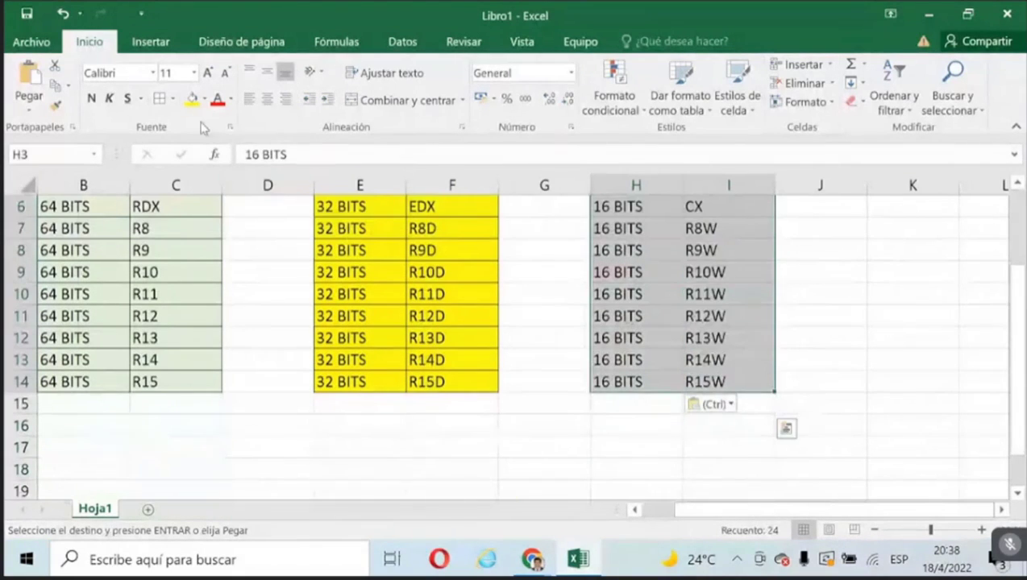
{"action": "left_click", "coordinate": [204, 98]}
{"action": "left_click", "coordinate": [262, 161]}
{"action": "scroll", "coordinate": [732, 313], "scroll_direction": "up", "scroll_amount": 2}
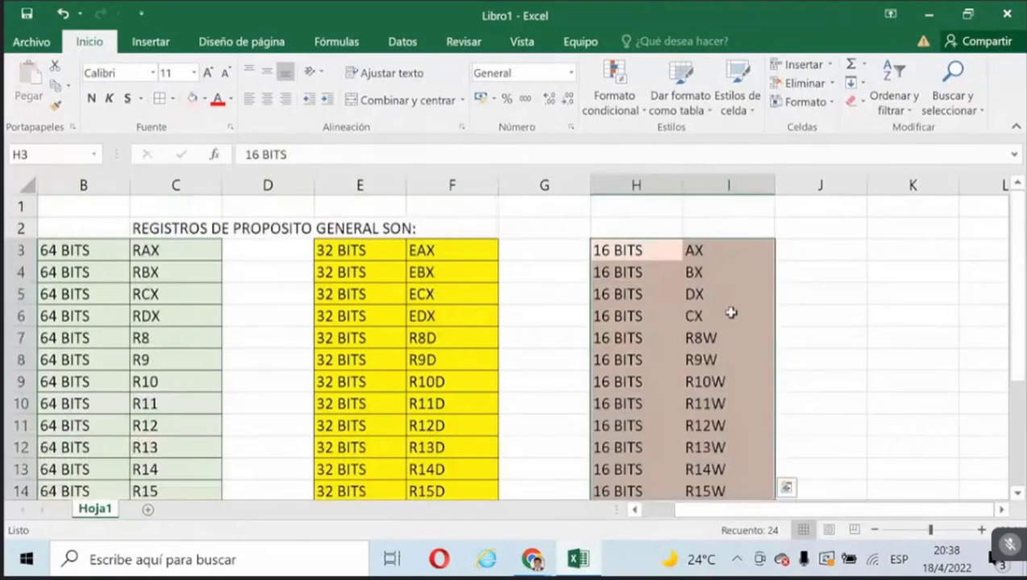
Narrow the empty spacer columns G and D between the register blocks.
{"action": "left_click", "coordinate": [731, 313]}
{"action": "left_click", "coordinate": [876, 530]}
{"action": "left_click", "coordinate": [876, 530]}
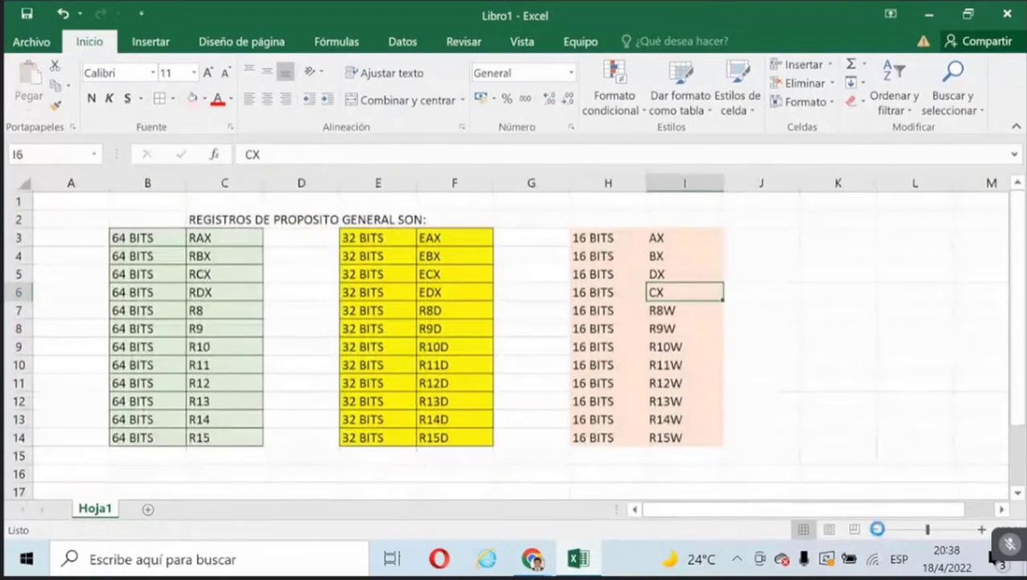
{"action": "left_click", "coordinate": [875, 530]}
{"action": "left_click_drag", "start_coordinate": [513, 184], "coordinate": [467, 185]}
{"action": "left_click_drag", "start_coordinate": [306, 182], "coordinate": [266, 182]}
{"action": "left_click", "coordinate": [562, 382]}
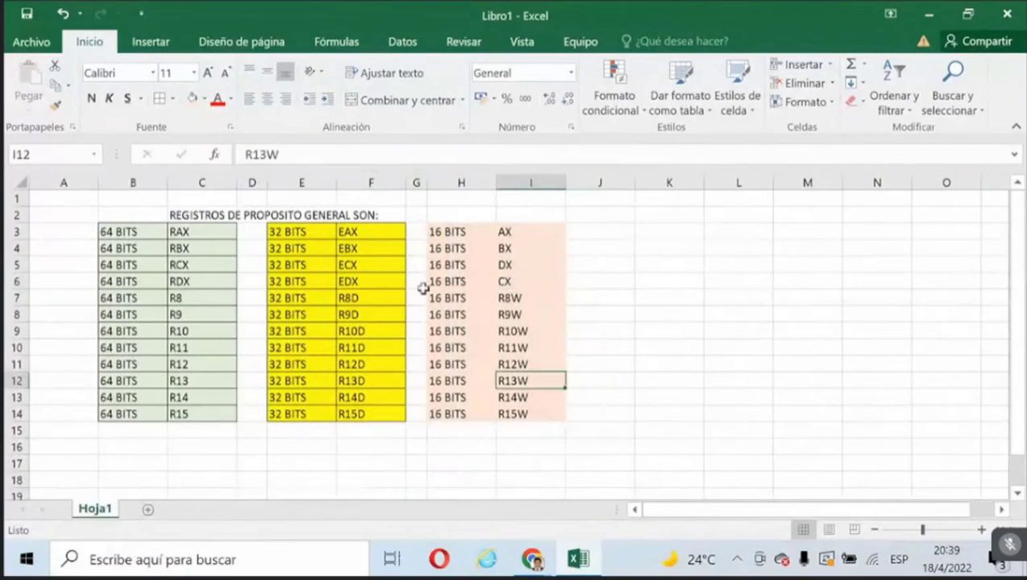
{"action": "left_click", "coordinate": [188, 233]}
{"action": "left_click", "coordinate": [347, 231]}
{"action": "left_click", "coordinate": [497, 232]}
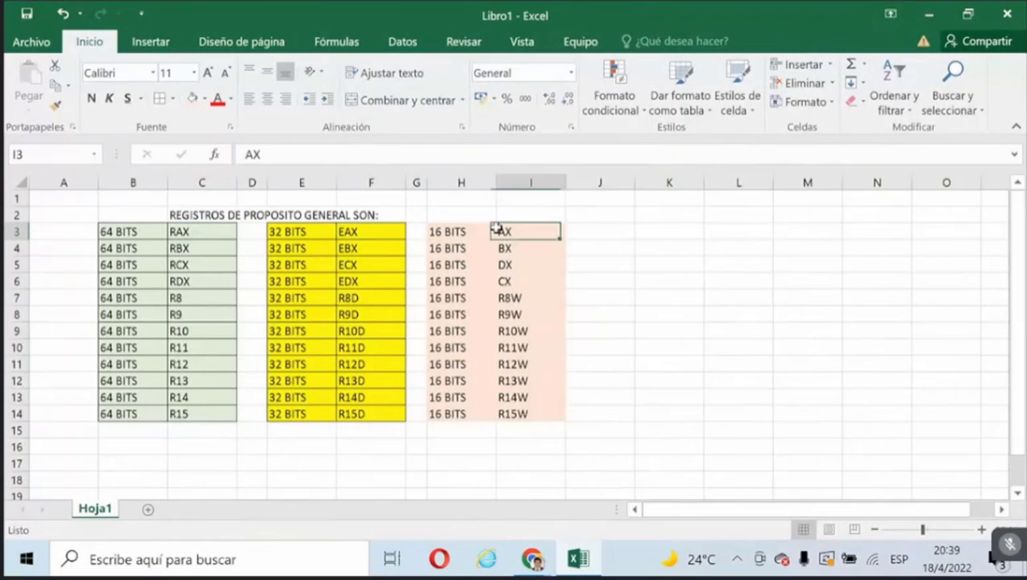
{"action": "left_click", "coordinate": [206, 230]}
{"action": "left_click", "coordinate": [340, 230]}
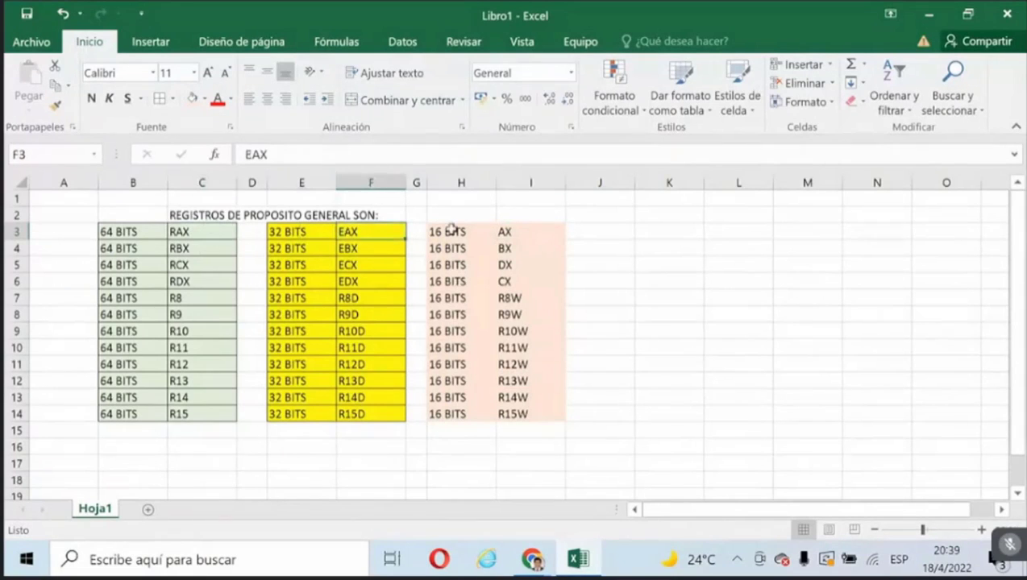
{"action": "left_click", "coordinate": [450, 230]}
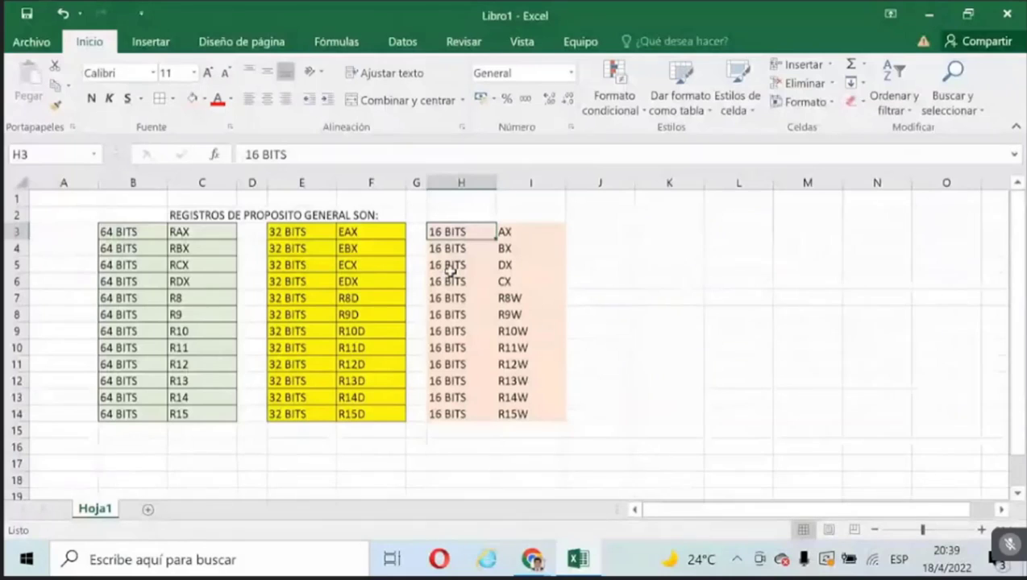
Save the workbook in the Escritorio folder as REGISTROS DEL PROCESADOR INTEL 8086 64 BITS.
{"action": "left_click", "coordinate": [29, 14]}
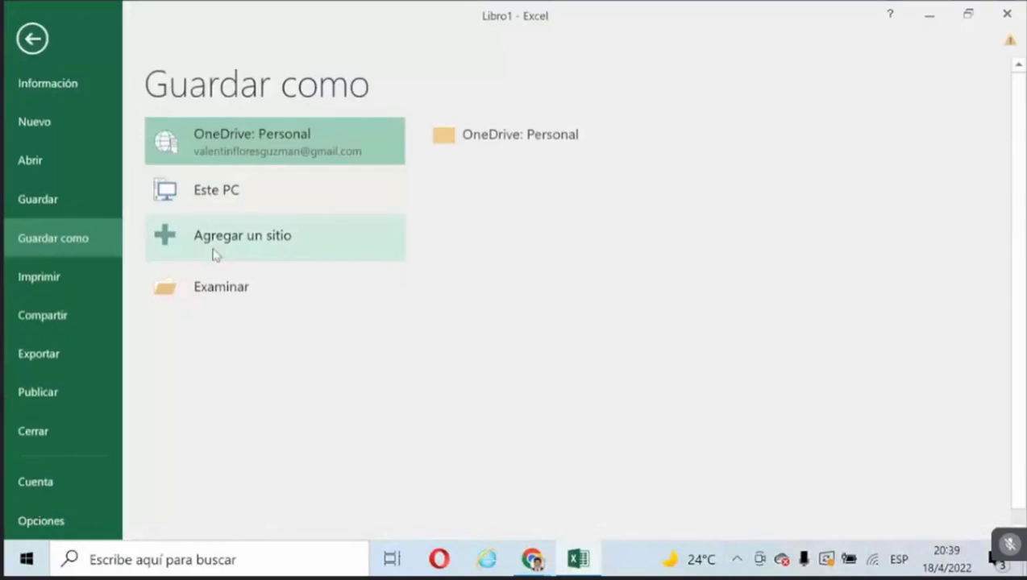
{"action": "left_click", "coordinate": [240, 202]}
{"action": "left_click", "coordinate": [483, 167]}
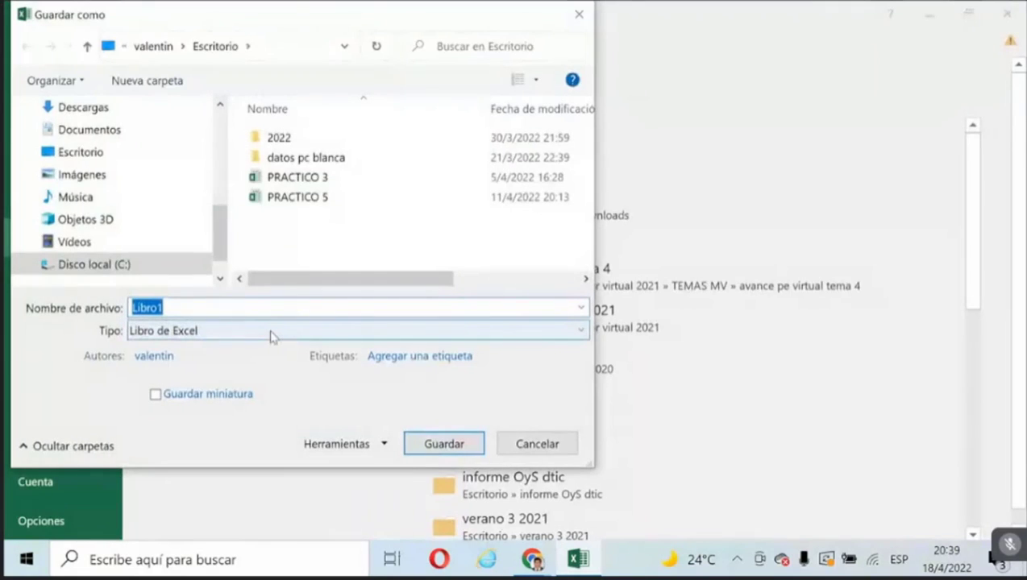
{"action": "type", "text": "REGISTROS DEL PROC"}
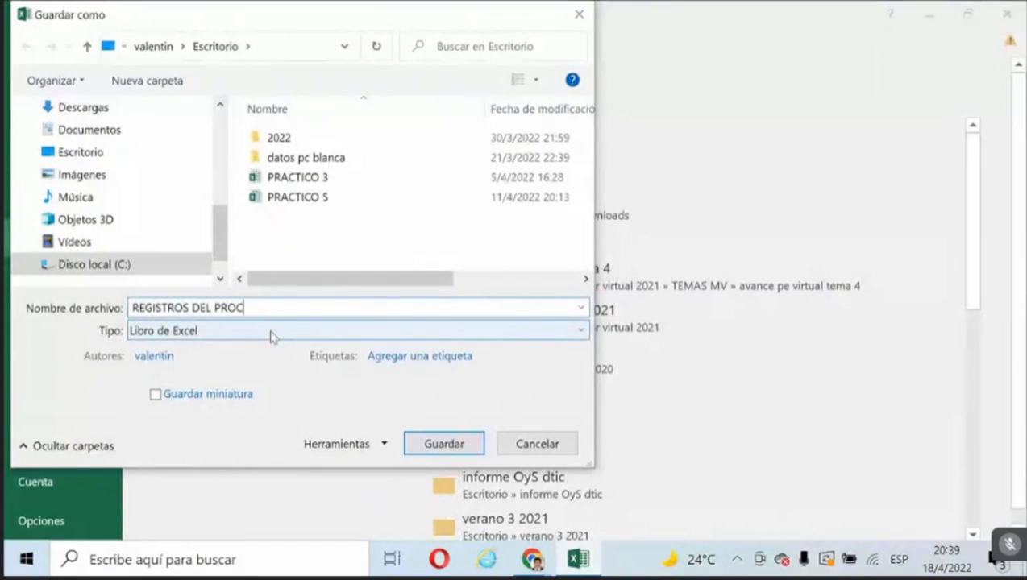
{"action": "type", "text": "ESADOR INTEL 80"}
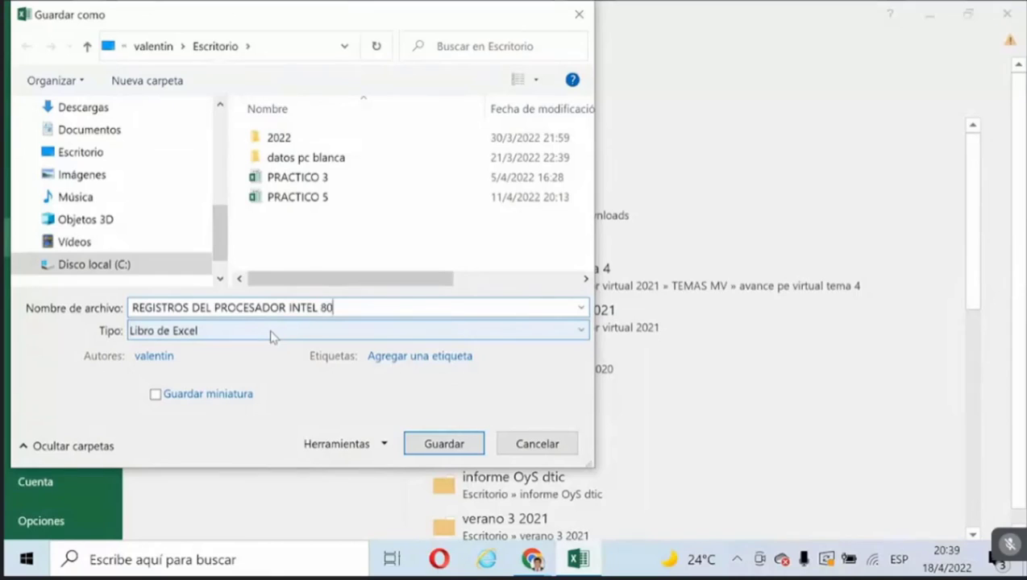
{"action": "type", "text": "86 64 BITS"}
{"action": "key", "text": "Return"}
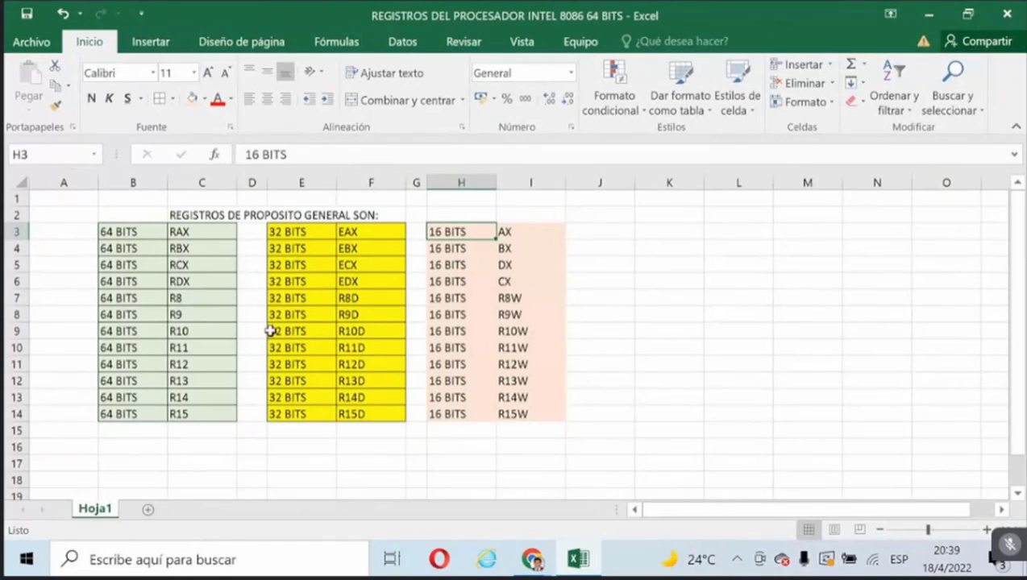
Narrow the empty columns L and M to equal widths.
{"action": "key", "text": "Right"}
{"action": "key", "text": "Right"}
{"action": "key", "text": "Right"}
{"action": "key", "text": "Right"}
{"action": "key", "text": "Left"}
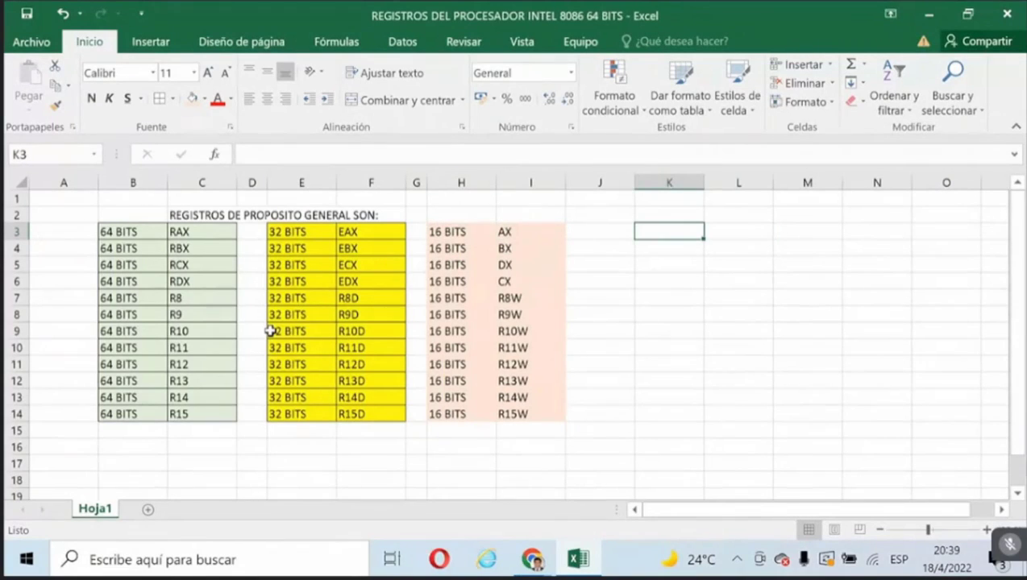
{"action": "left_click", "coordinate": [719, 178]}
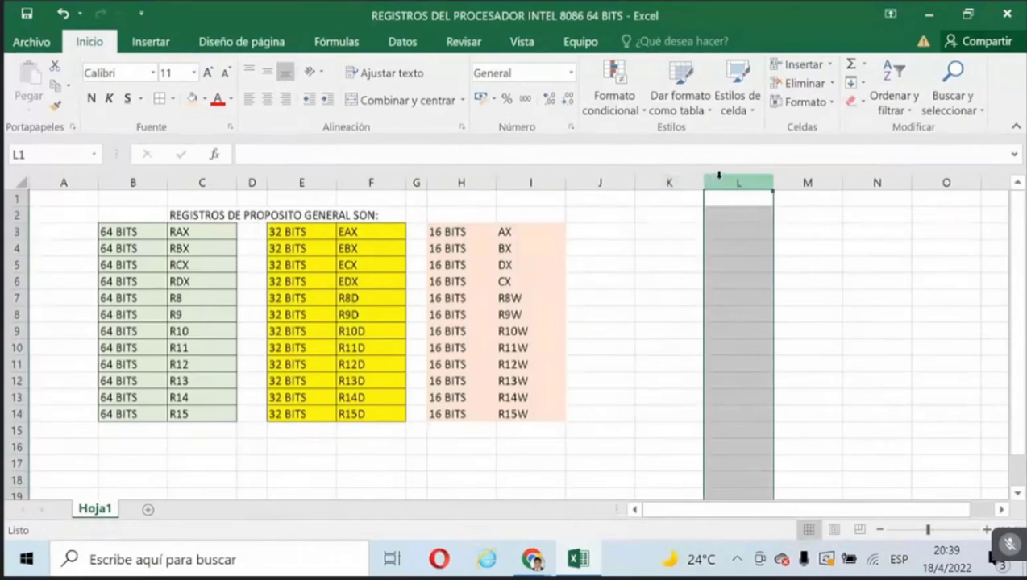
{"action": "left_click_drag", "start_coordinate": [719, 176], "coordinate": [747, 183]}
Enter the register names AH and AL in L3:M3, and BH and BL in L4:M4.
{"action": "left_click", "coordinate": [717, 236]}
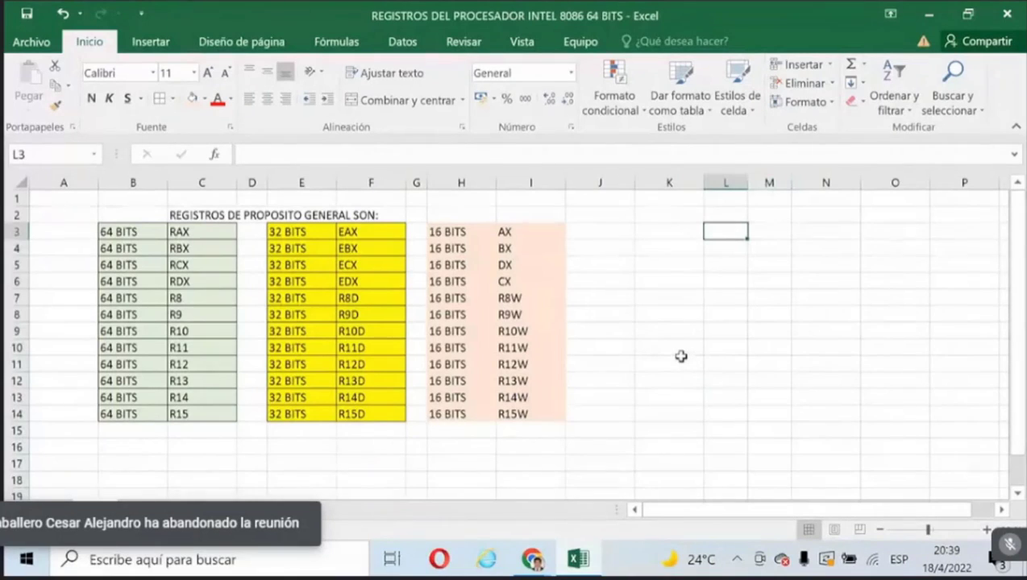
{"action": "type", "text": "AH"}
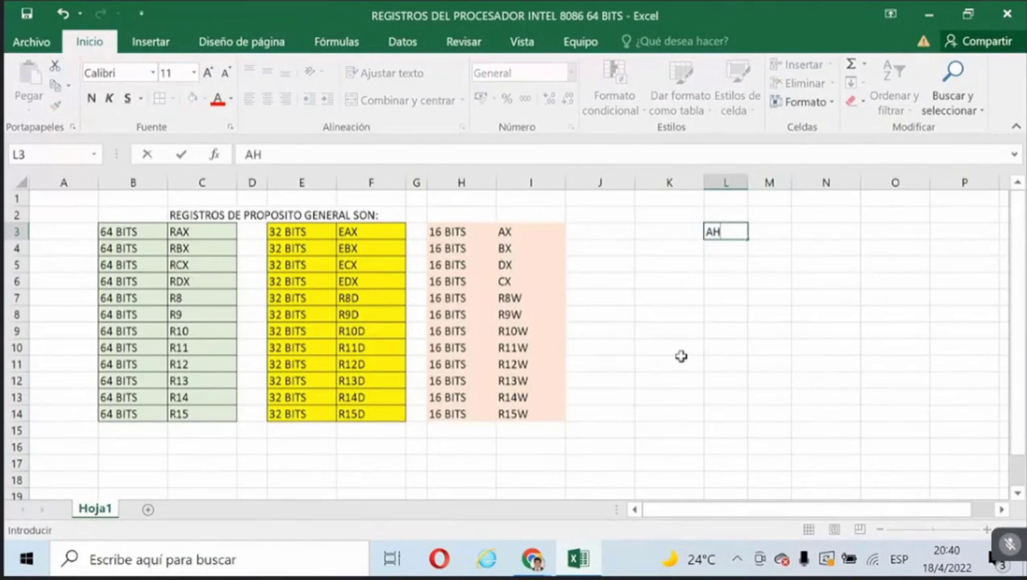
{"action": "key", "text": "Tab"}
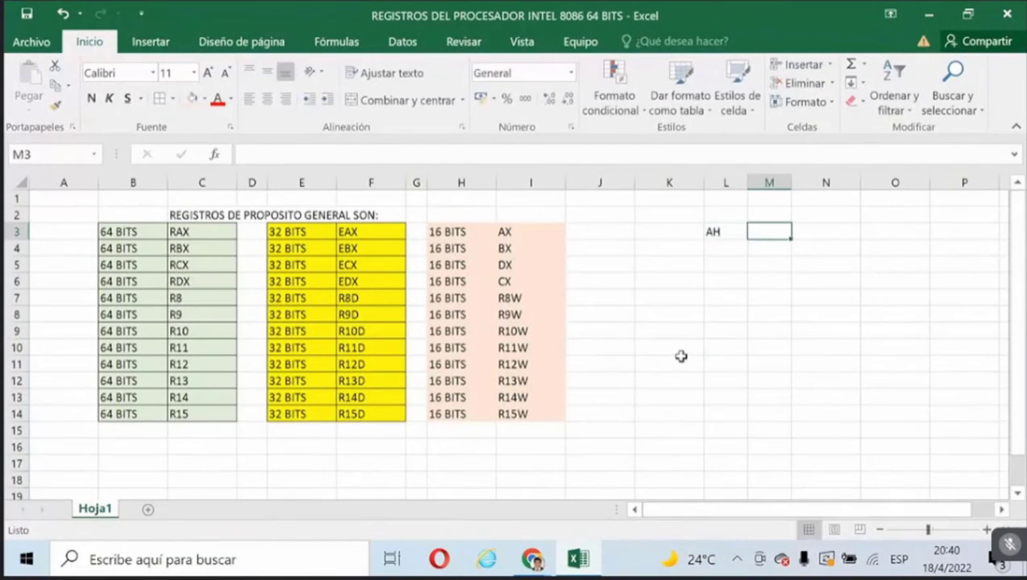
{"action": "type", "text": "AL"}
{"action": "key", "text": "Return"}
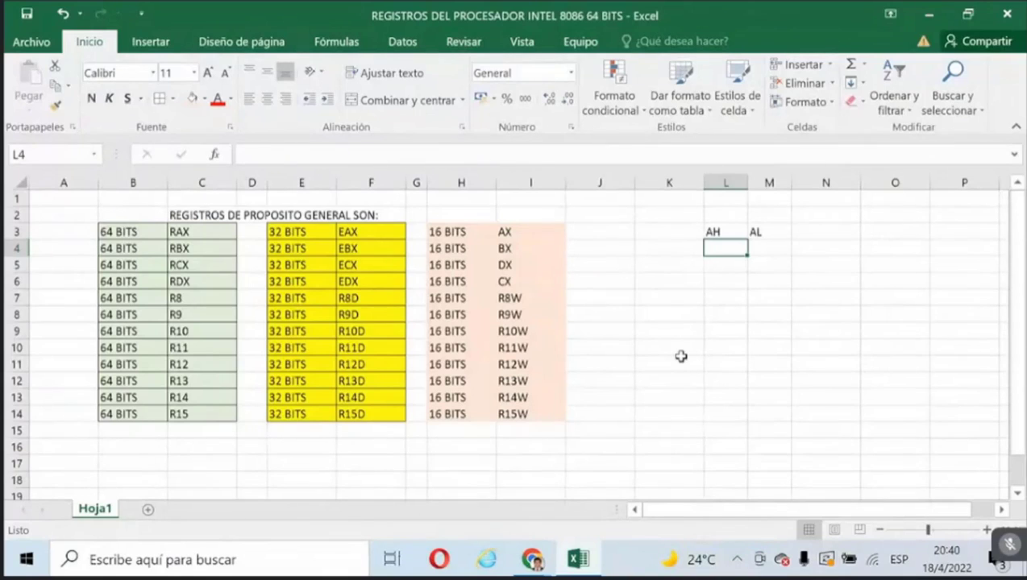
{"action": "type", "text": "BH"}
{"action": "key", "text": "Tab"}
{"action": "type", "text": "BL"}
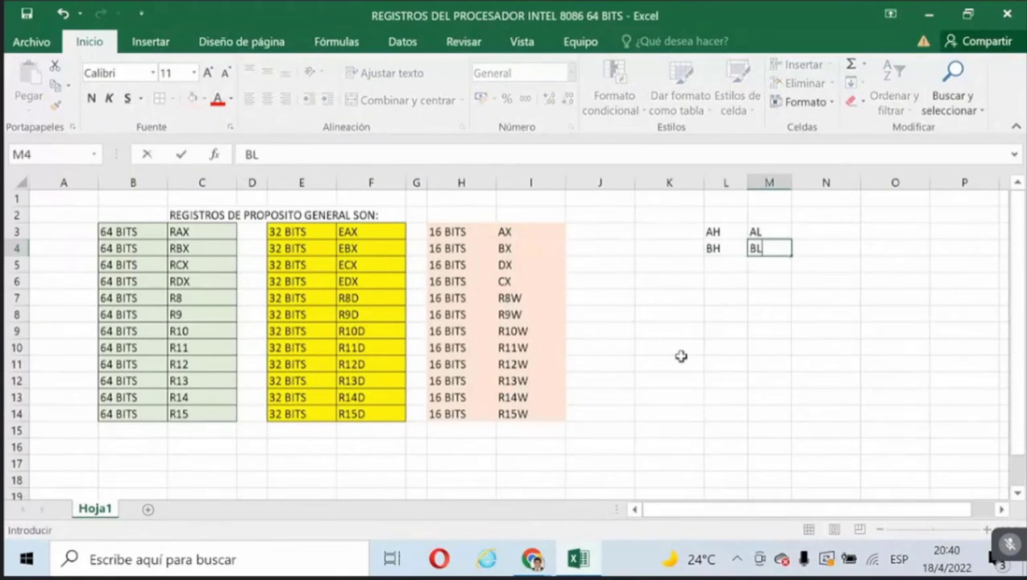
{"action": "key", "text": "Return"}
Enter the register names CH and CL in cells L5 and M5.
{"action": "type", "text": "B"}
{"action": "key", "text": "BackSpace"}
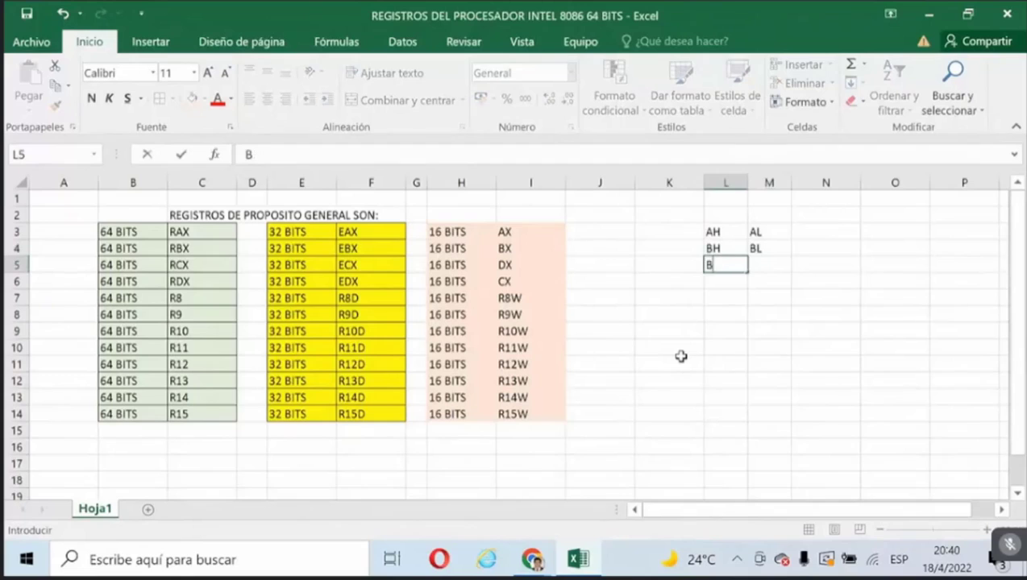
{"action": "key", "text": "BackSpace"}
{"action": "type", "text": "CH"}
{"action": "key", "text": "Tab"}
{"action": "type", "text": "CL"}
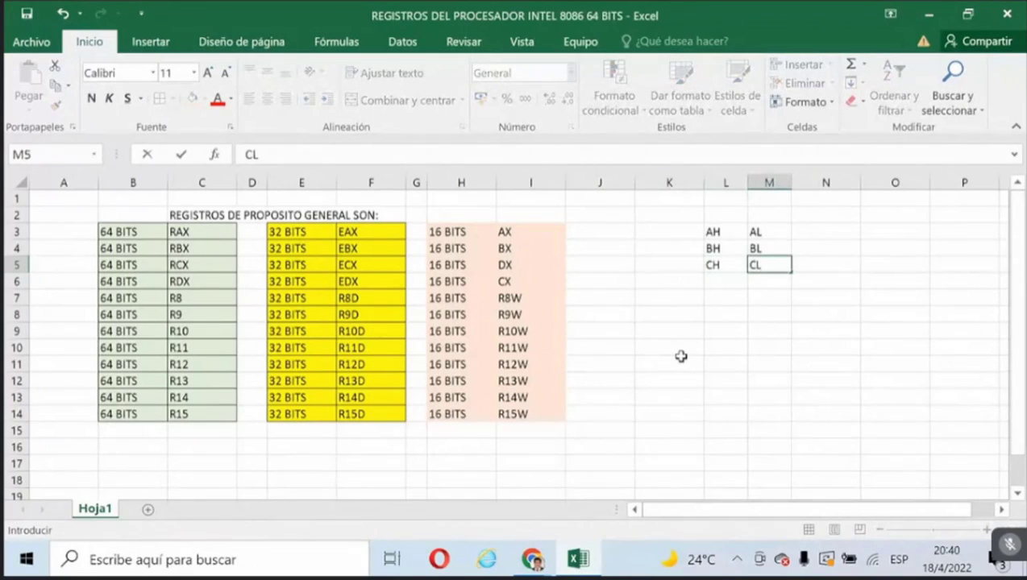
{"action": "key", "text": "Return"}
Enter the register names DH and DL in cells L6 and M6.
{"action": "key", "text": "Left"}
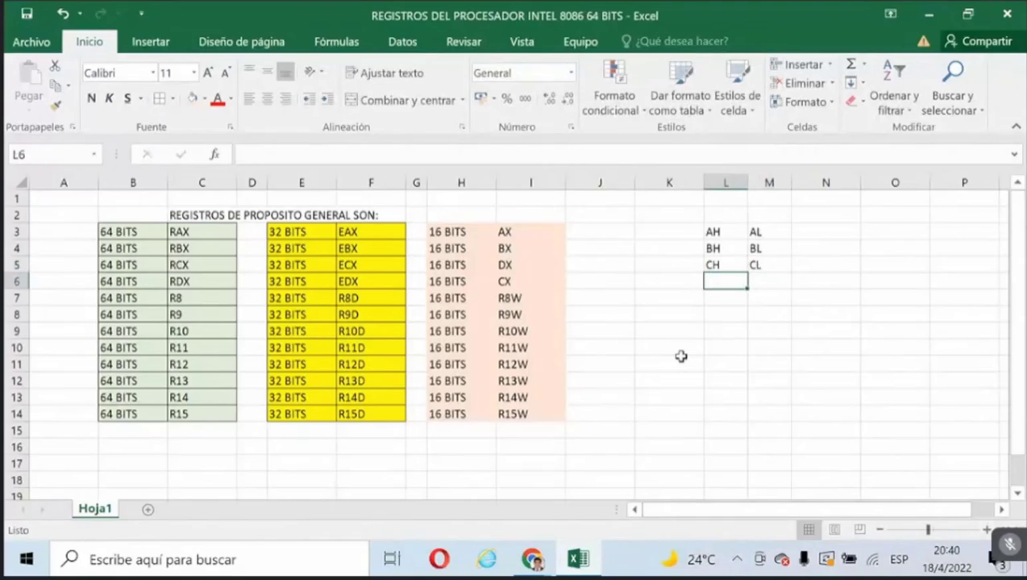
{"action": "type", "text": "DH"}
{"action": "key", "text": "Tab"}
{"action": "type", "text": "DLK"}
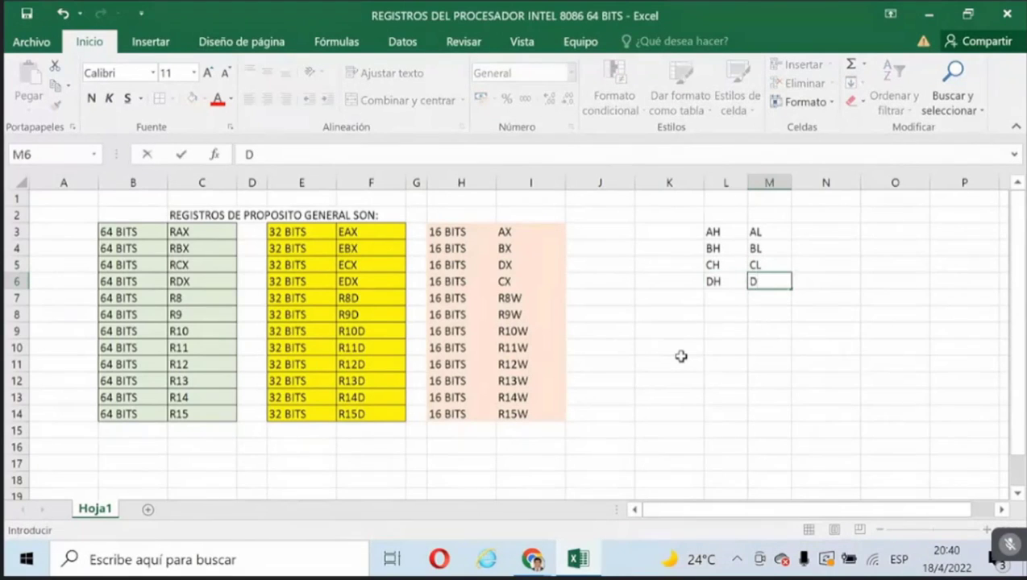
{"action": "key", "text": "Return"}
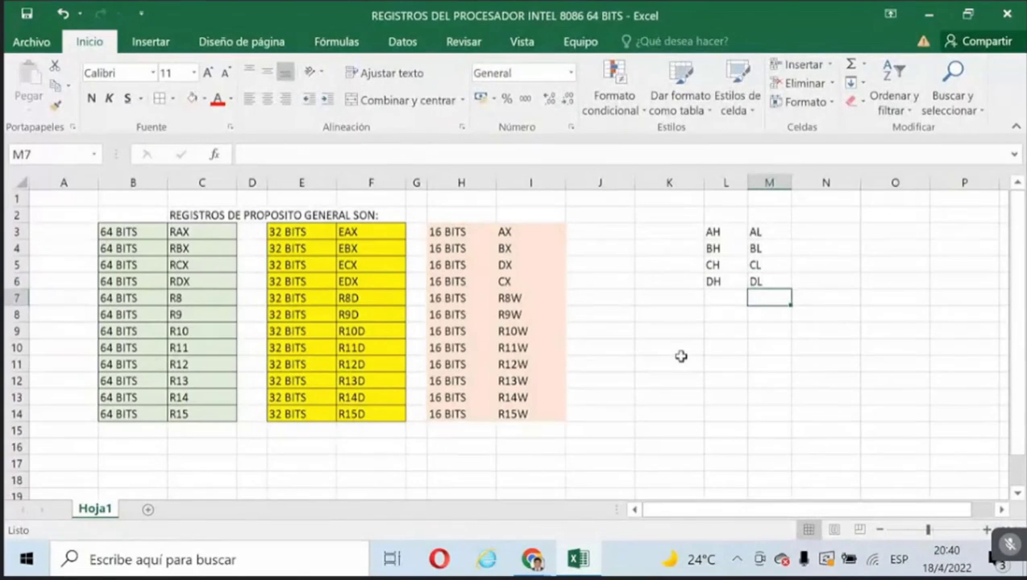
{"action": "key", "text": "Up"}
{"action": "key", "text": "Up"}
{"action": "key", "text": "Up"}
{"action": "key", "text": "Up"}
{"action": "key", "text": "Left"}
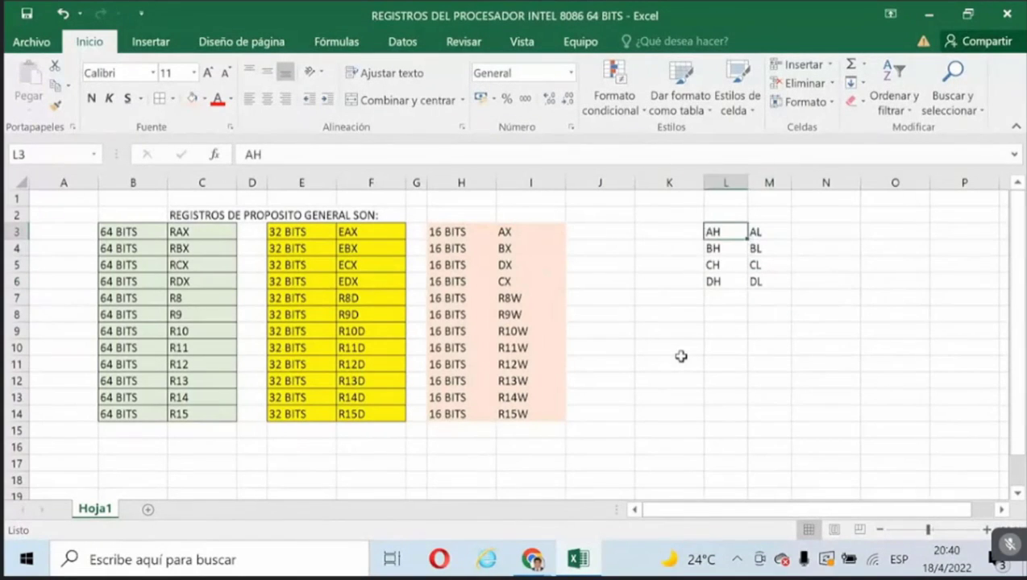
{"action": "key", "text": "Right"}
{"action": "key", "text": "Left"}
{"action": "key", "text": "Up"}
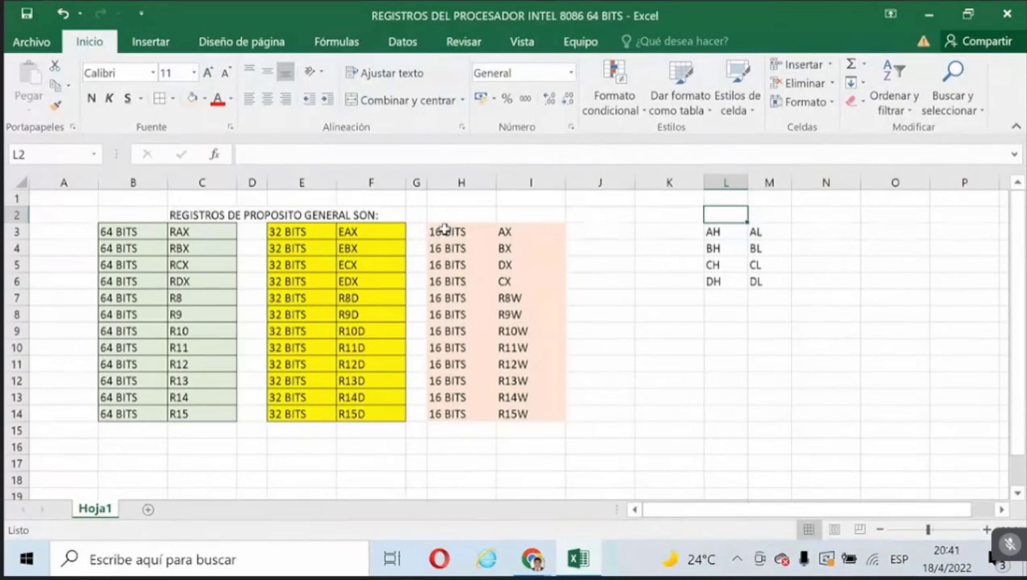
{"action": "left_click", "coordinate": [717, 234]}
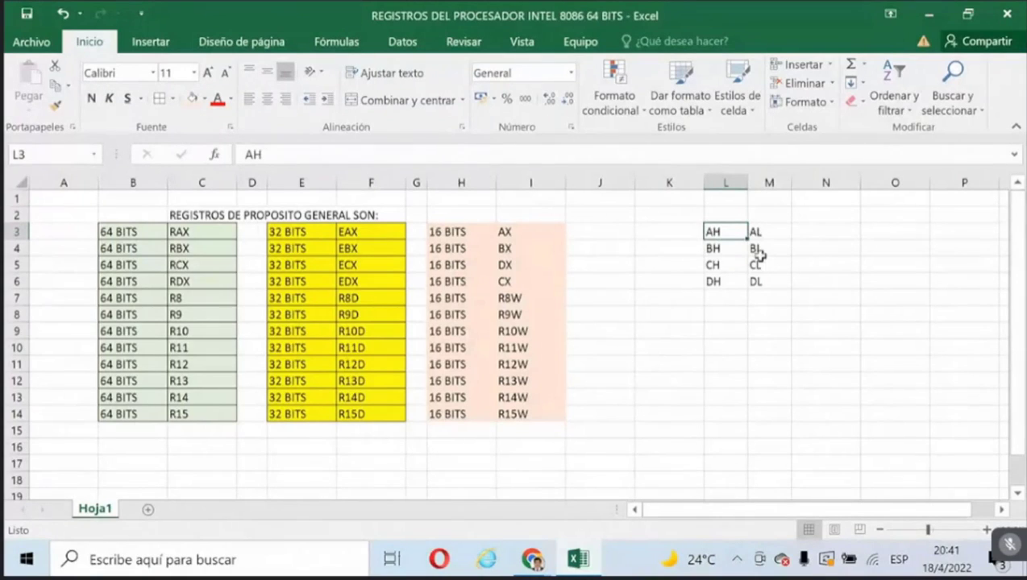
Enter the heading 8BITS in cells M2 and L2, above the two columns of 8-bit registers.
{"action": "left_click", "coordinate": [765, 215]}
{"action": "type", "text": "8B"}
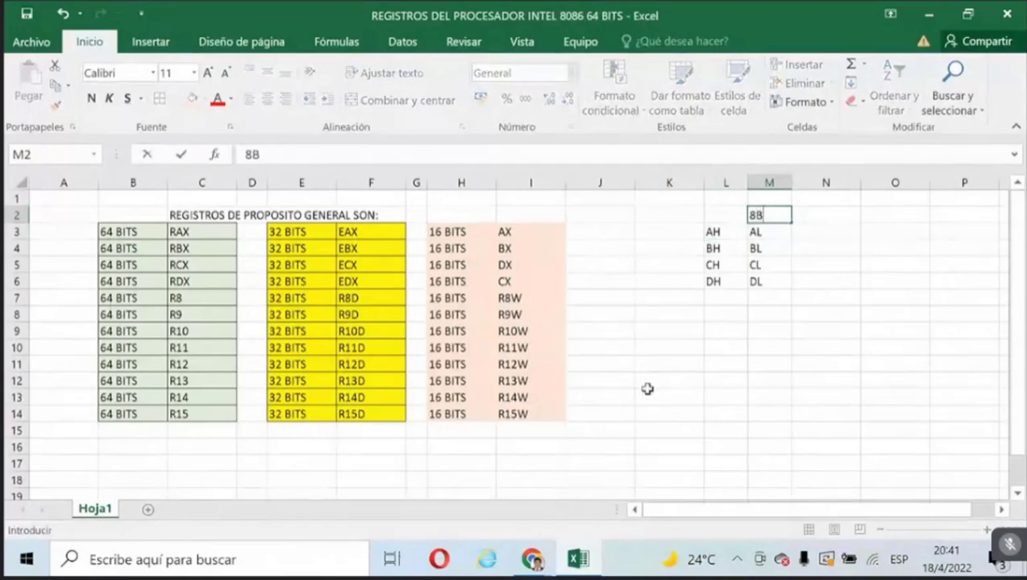
{"action": "type", "text": "IT"}
{"action": "key", "text": "BackSpace"}
{"action": "key", "text": "BackSpace"}
{"action": "type", "text": "ITS"}
{"action": "key", "text": "Return"}
{"action": "key", "text": "Left"}
{"action": "key", "text": "Up"}
{"action": "type", "text": "8BT"}
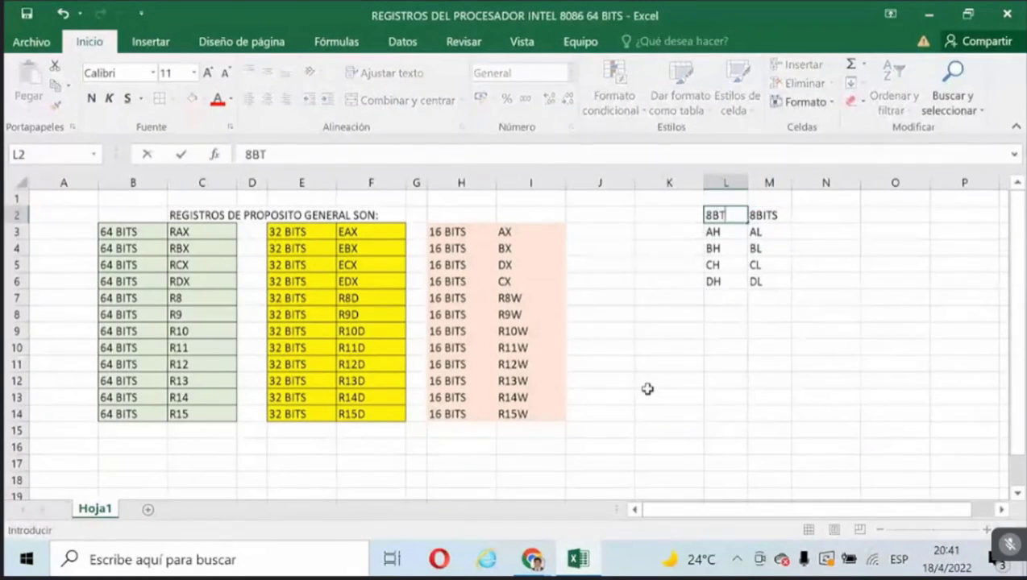
{"action": "key", "text": "BackSpace"}
{"action": "type", "text": "ITS"}
{"action": "key", "text": "Return"}
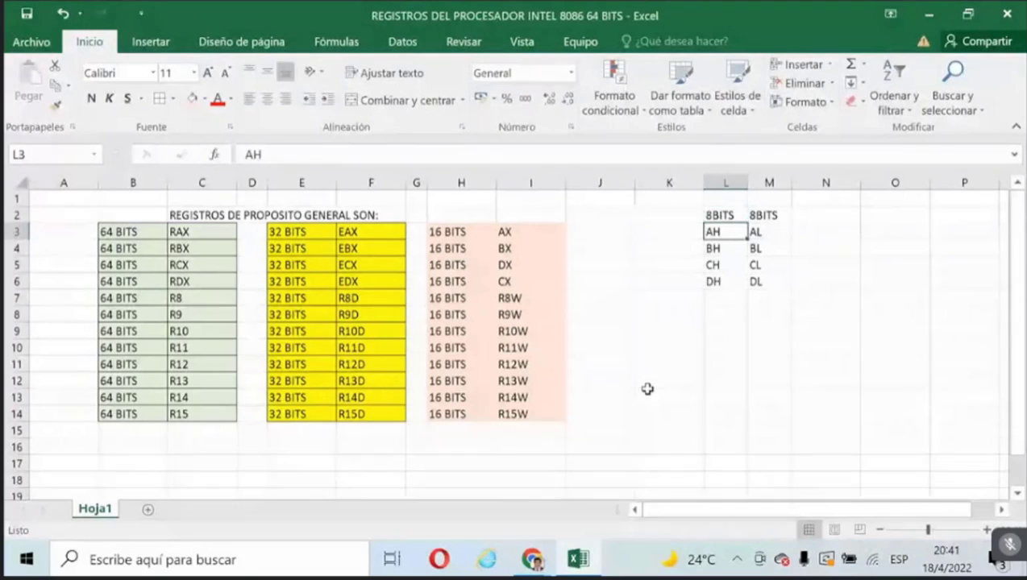
Enter the register names R8B, R9B and R10B in cells M7 to M9.
{"action": "key", "text": "Down"}
{"action": "key", "text": "Down"}
{"action": "key", "text": "Down"}
{"action": "key", "text": "Down"}
{"action": "key", "text": "Left"}
{"action": "key", "text": "Left"}
{"action": "key", "text": "Left"}
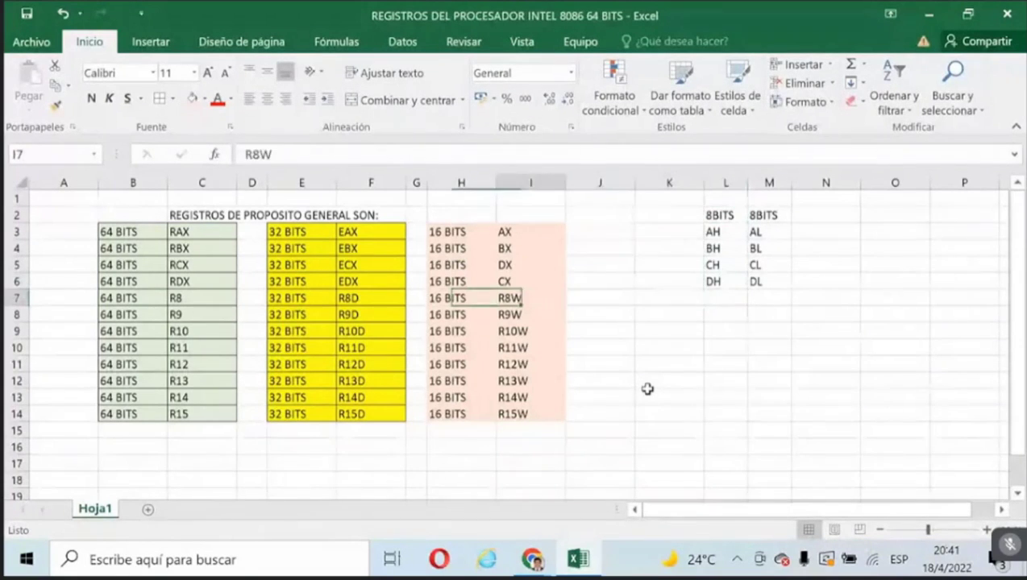
{"action": "key", "text": "Right"}
{"action": "key", "text": "Right"}
{"action": "key", "text": "Right"}
{"action": "key", "text": "Left"}
{"action": "key", "text": "Left"}
{"action": "key", "text": "Right"}
{"action": "key", "text": "Right"}
{"action": "key", "text": "Right"}
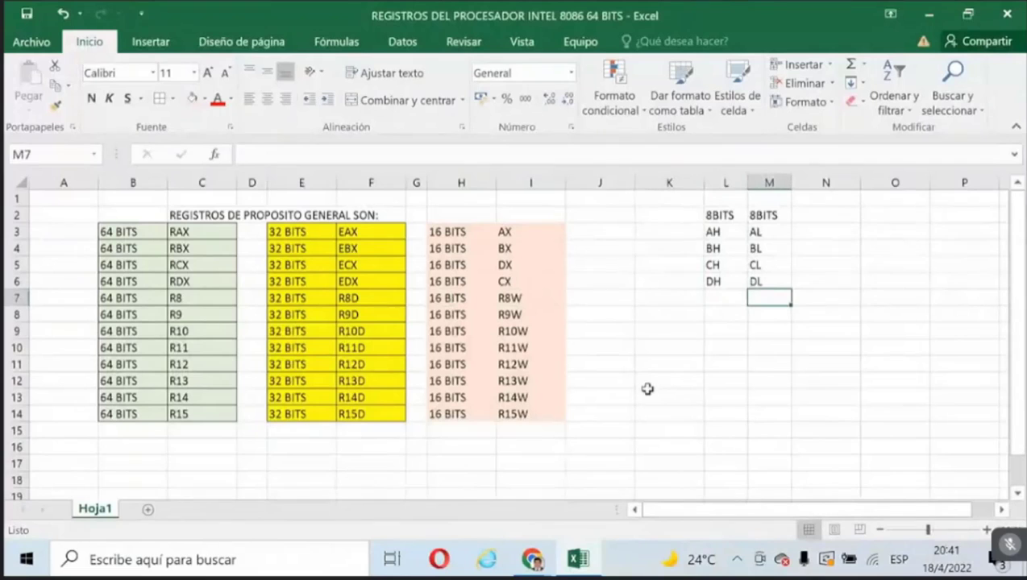
{"action": "type", "text": "R8B"}
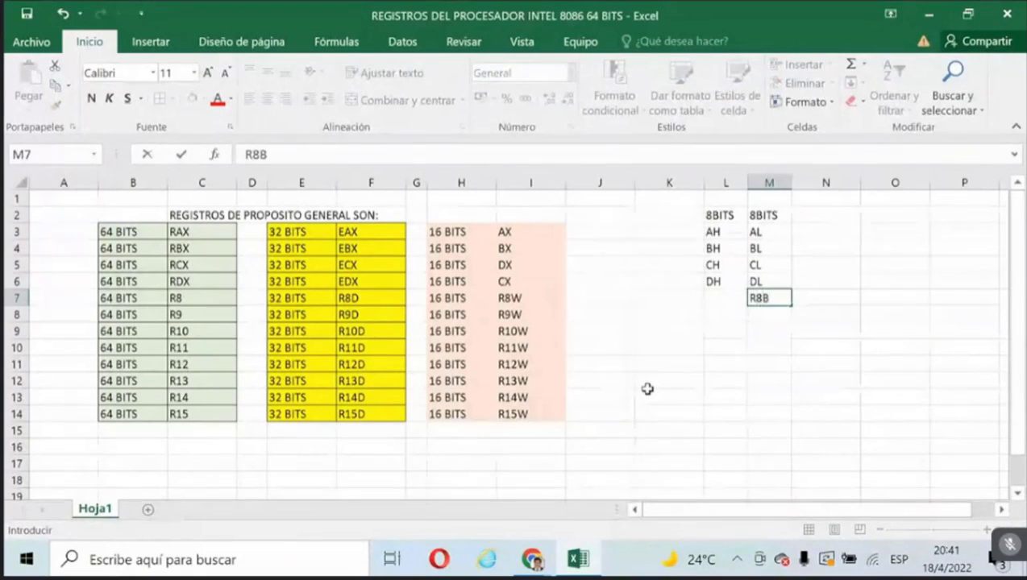
{"action": "key", "text": "Return"}
{"action": "type", "text": "R9B"}
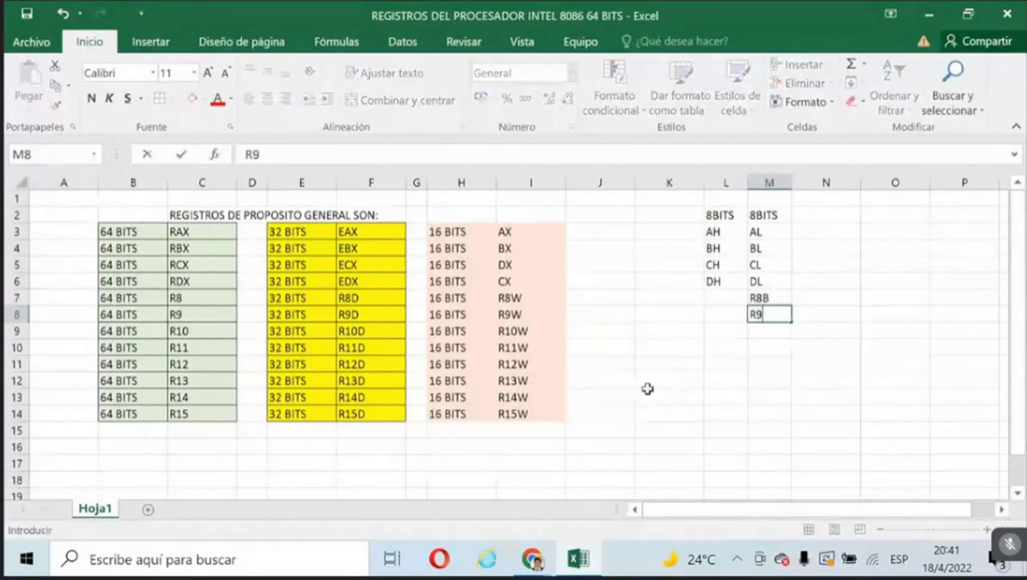
{"action": "key", "text": "Return"}
{"action": "type", "text": "R10B"}
{"action": "key", "text": "Return"}
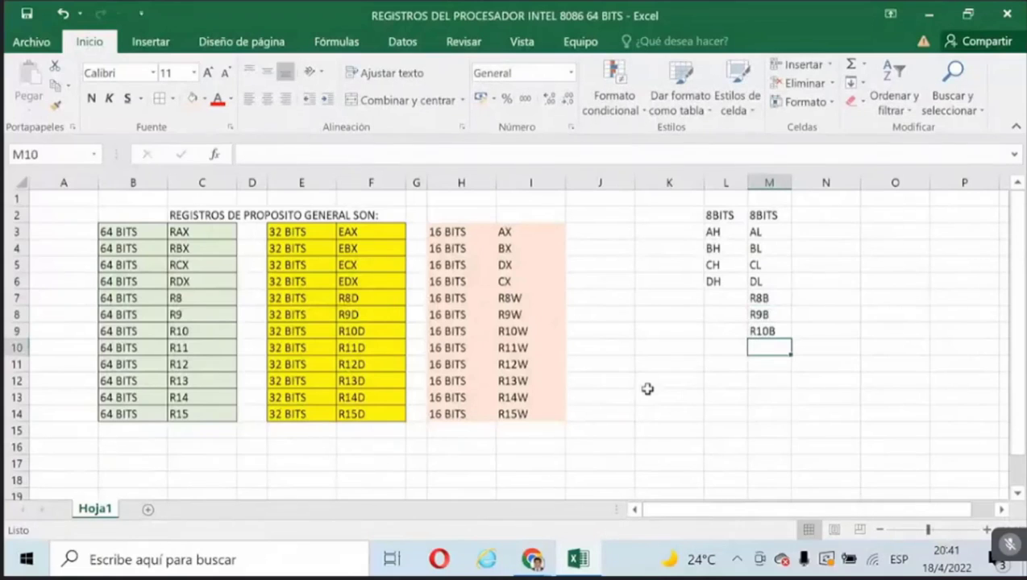
Enter the register names R11B, R12B, R13B, R14B and R15B in cells M10 to M14.
{"action": "type", "text": "R11B"}
{"action": "key", "text": "Return"}
{"action": "type", "text": "R12B"}
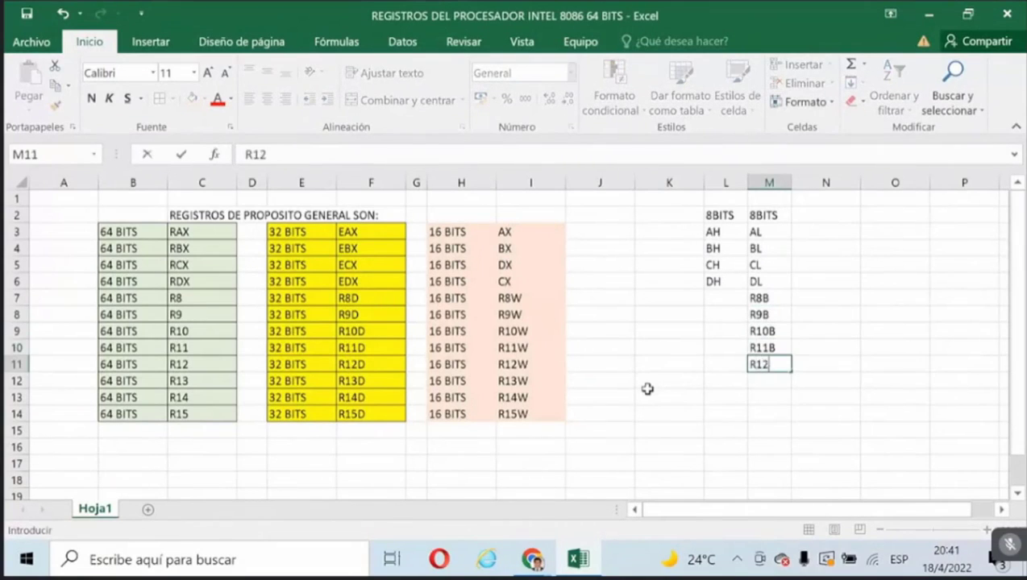
{"action": "key", "text": "Return"}
{"action": "type", "text": "R13B"}
{"action": "key", "text": "Return"}
{"action": "type", "text": "R14B"}
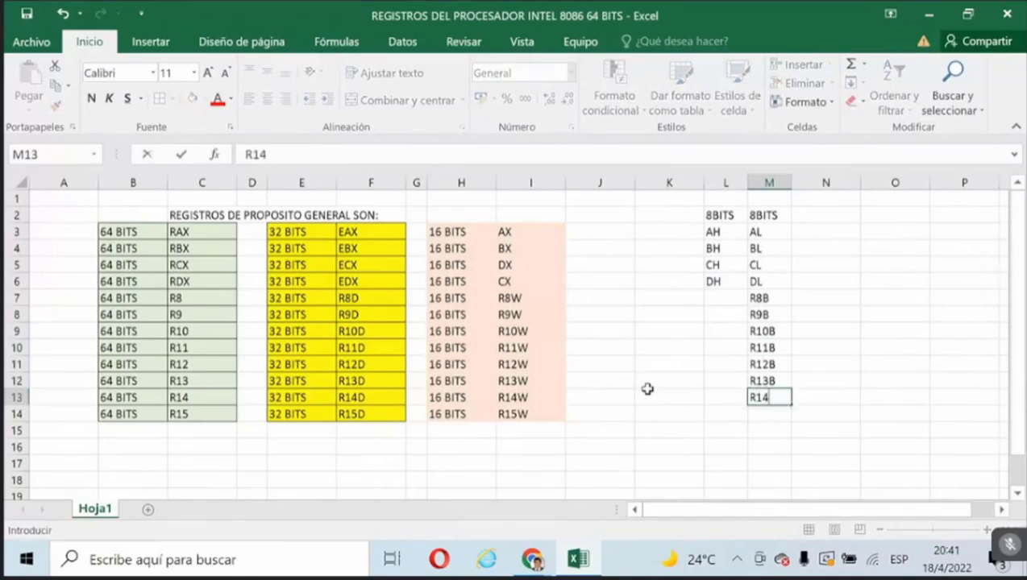
{"action": "key", "text": "Return"}
{"action": "type", "text": "R15B"}
{"action": "key", "text": "Return"}
Apply borders to every cell of the 8-bit register block L3:M14 and fill it with light gray.
{"action": "key", "text": "Up"}
{"action": "key", "text": "Up"}
{"action": "key", "text": "Up"}
{"action": "key", "text": "Up"}
{"action": "key", "text": "Up"}
{"action": "key", "text": "Up"}
{"action": "key", "text": "Up"}
{"action": "key", "text": "Up"}
{"action": "key", "text": "Up"}
{"action": "key", "text": "Up"}
{"action": "key", "text": "Up"}
{"action": "key", "text": "Up"}
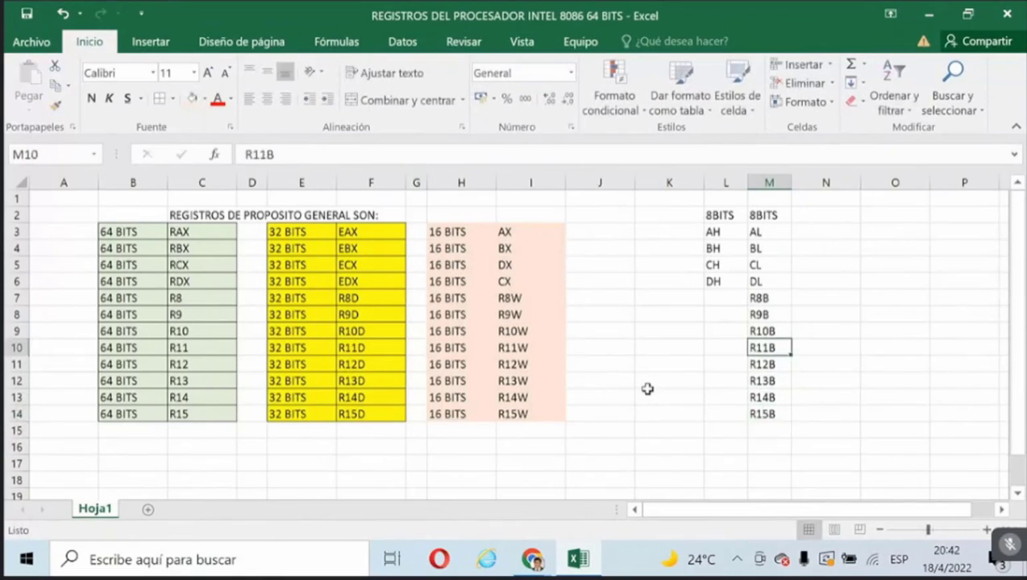
{"action": "key", "text": "Left"}
{"action": "key", "text": "Left"}
{"action": "key", "text": "Right"}
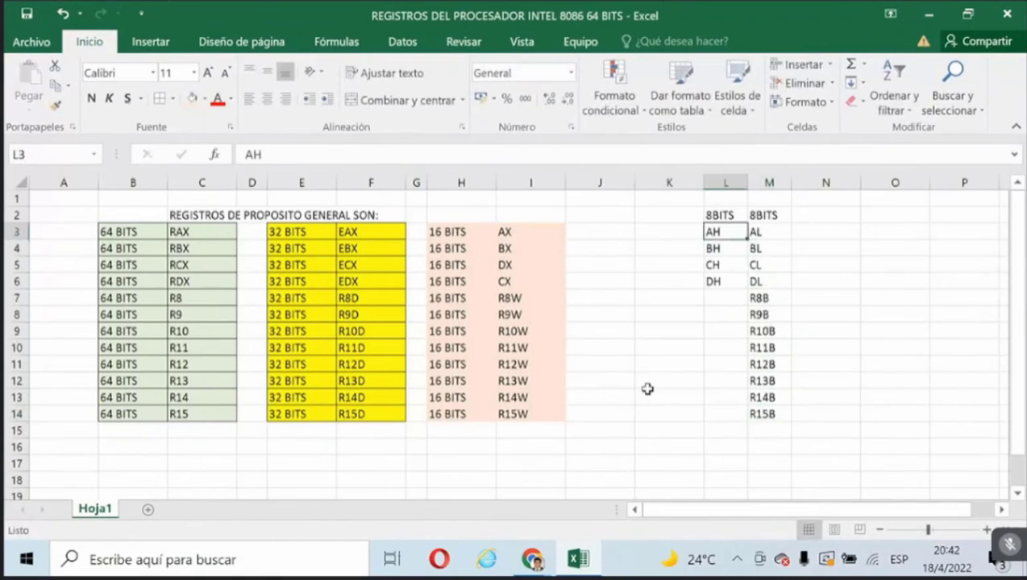
{"action": "key", "text": "Left"}
{"action": "key", "text": "Right"}
{"action": "key", "text": "Up"}
{"action": "key", "text": "Down"}
{"action": "key", "text": "shift+Right"}
{"action": "key", "text": "shift+Down"}
{"action": "key", "text": "shift+Down"}
{"action": "key", "text": "shift+Down"}
{"action": "key", "text": "shift+Down"}
{"action": "key", "text": "shift+Down"}
{"action": "key", "text": "shift+Down"}
{"action": "key", "text": "shift+Down"}
{"action": "key", "text": "shift+Down"}
{"action": "key", "text": "shift+Down"}
{"action": "key", "text": "shift+Down"}
{"action": "key", "text": "shift+Down"}
{"action": "key", "text": "shift+Down"}
{"action": "key", "text": "shift+Down"}
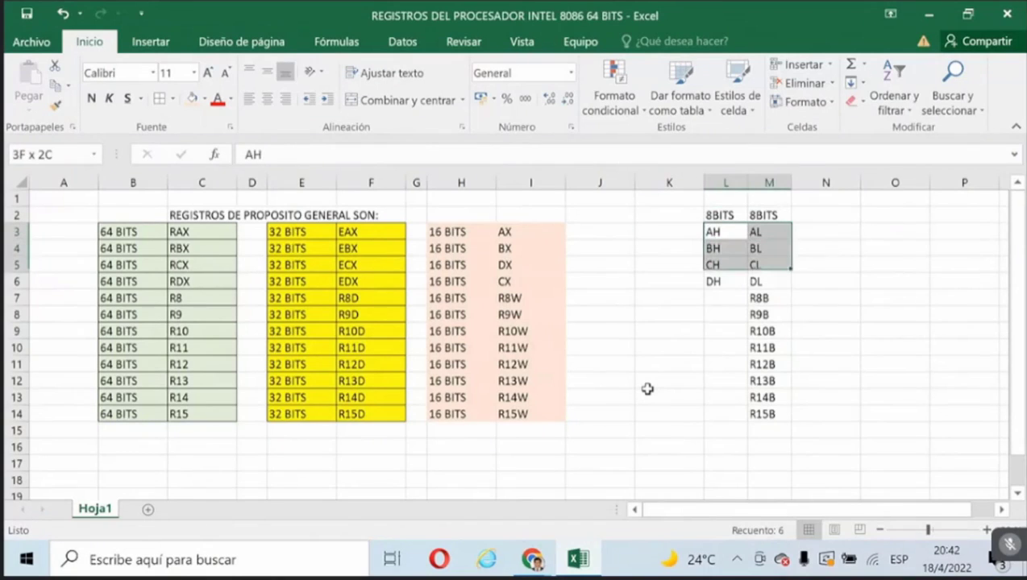
{"action": "key", "text": "shift+Up"}
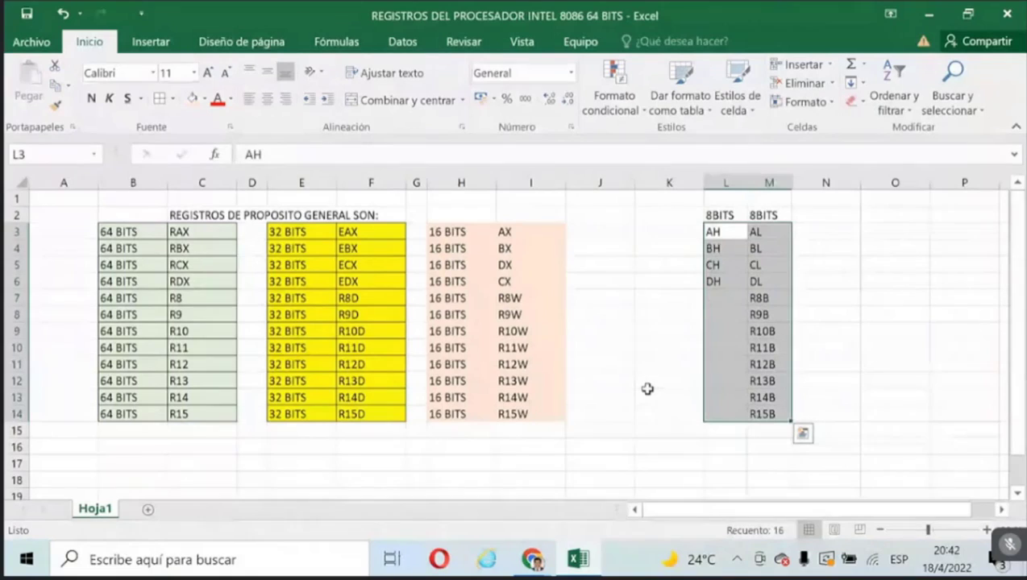
{"action": "left_click", "coordinate": [161, 99]}
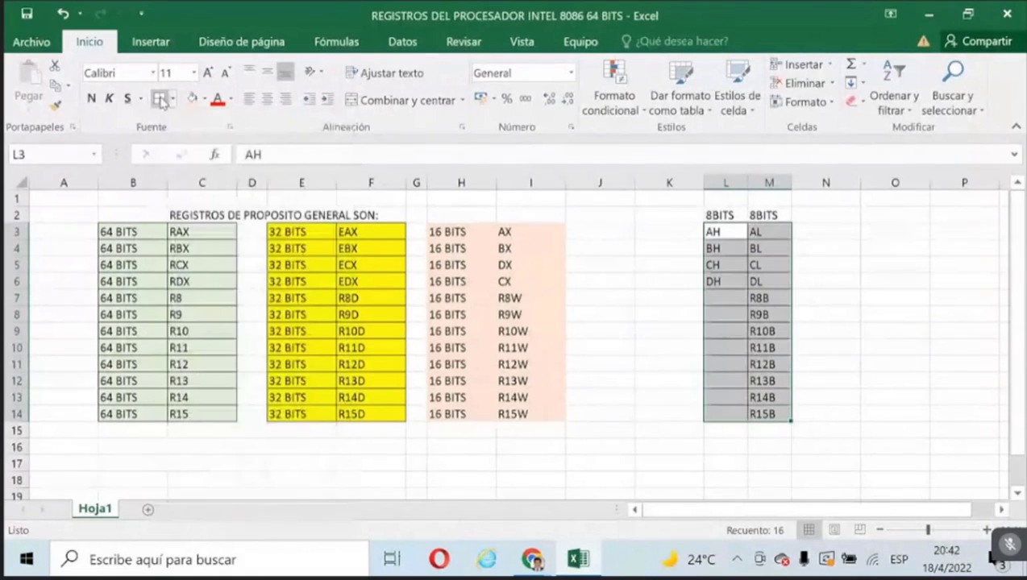
{"action": "left_click", "coordinate": [208, 99]}
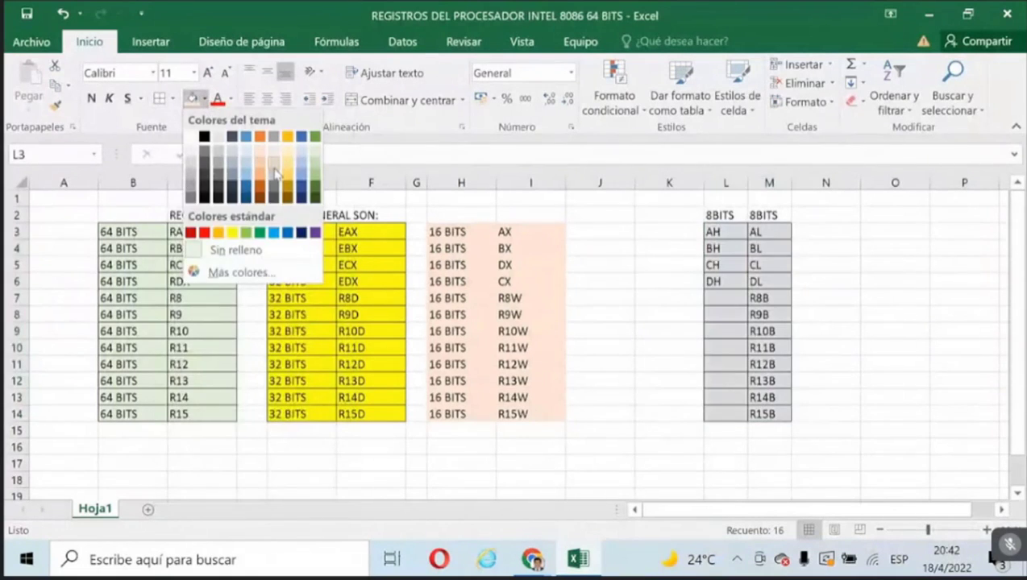
{"action": "left_click", "coordinate": [274, 167]}
Delete the empty column K and narrow column J to a thin gap beside the 16-bit block.
{"action": "left_click", "coordinate": [649, 182]}
{"action": "right_click", "coordinate": [649, 182]}
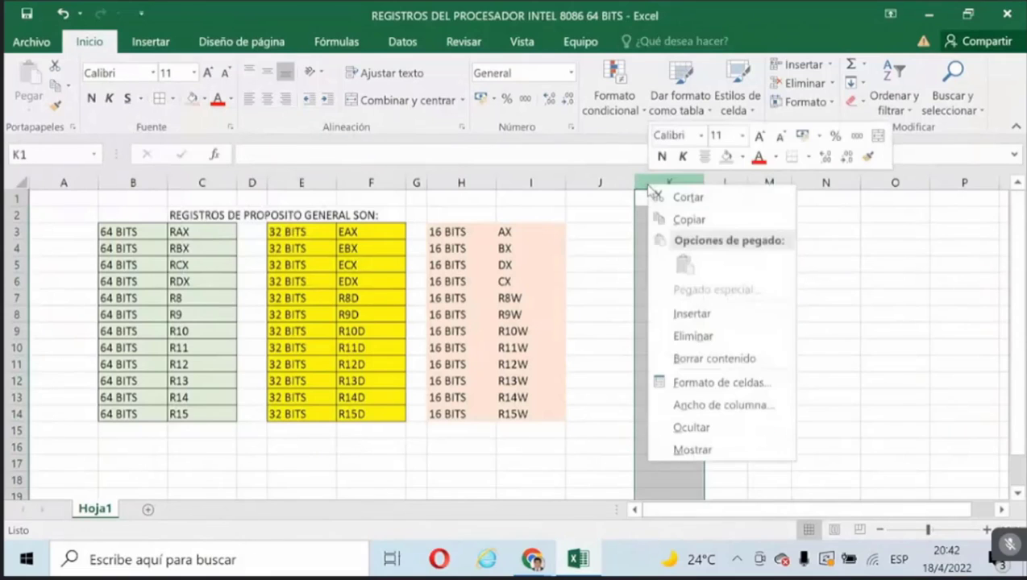
{"action": "left_click", "coordinate": [691, 335]}
{"action": "left_click_drag", "start_coordinate": [634, 183], "coordinate": [597, 182]}
{"action": "left_click", "coordinate": [773, 318]}
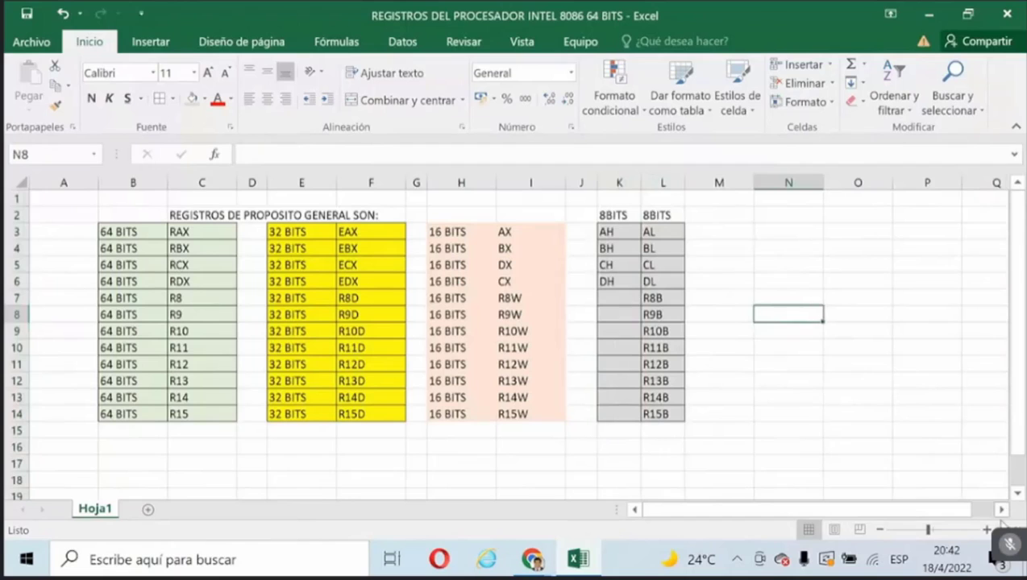
{"action": "left_click", "coordinate": [986, 529]}
{"action": "left_click", "coordinate": [986, 530]}
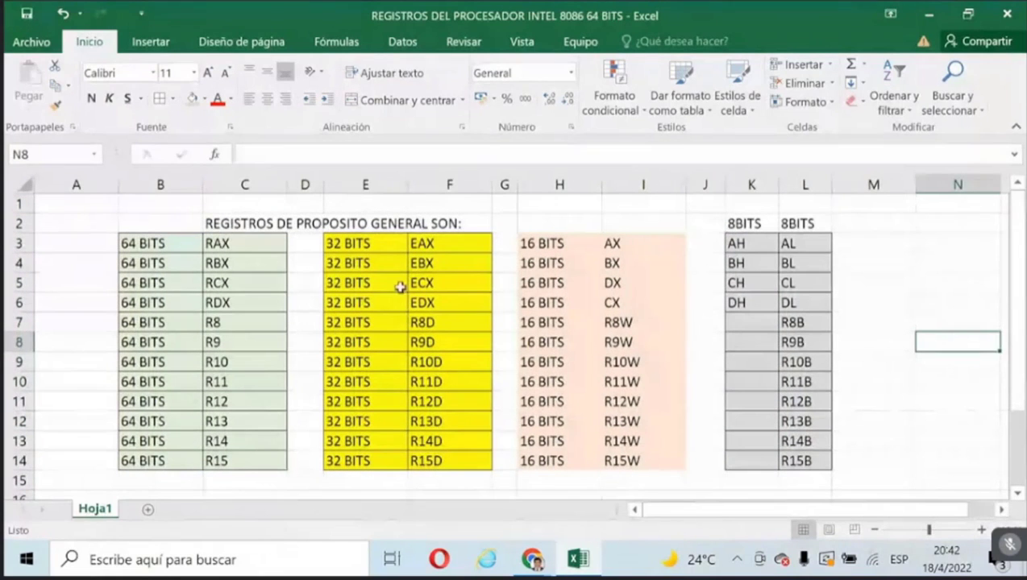
{"action": "left_click_drag", "start_coordinate": [241, 243], "coordinate": [242, 455]}
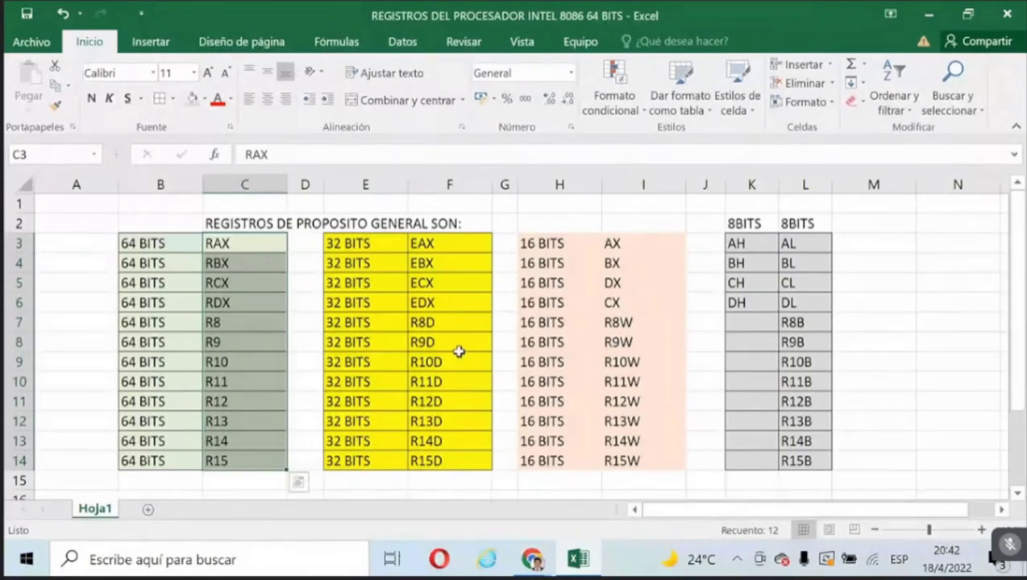
Rename the worksheet Hoja1 as REGISTROS 8086 64 BITS.
{"action": "right_click", "coordinate": [94, 509]}
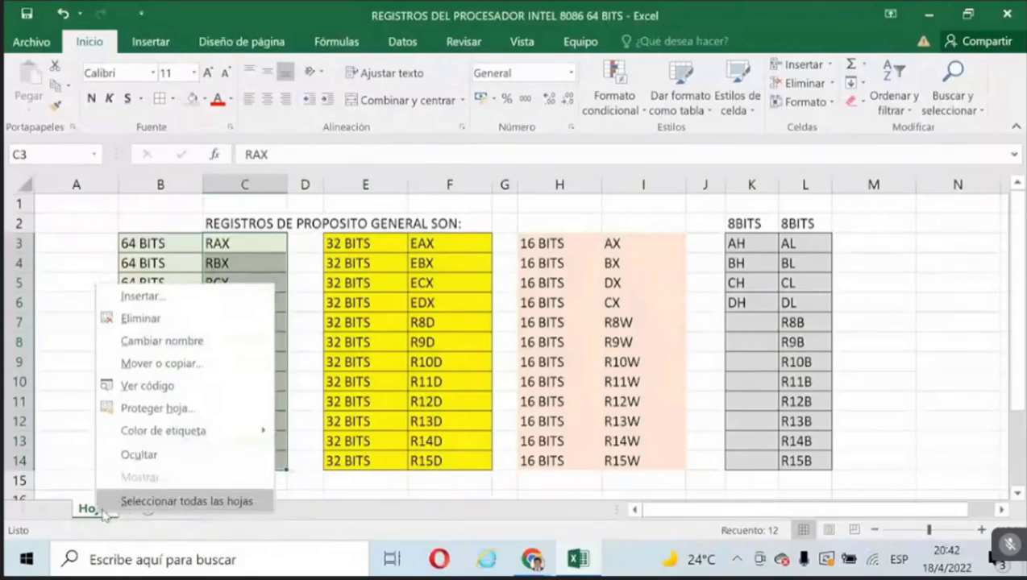
{"action": "key", "text": "Escape"}
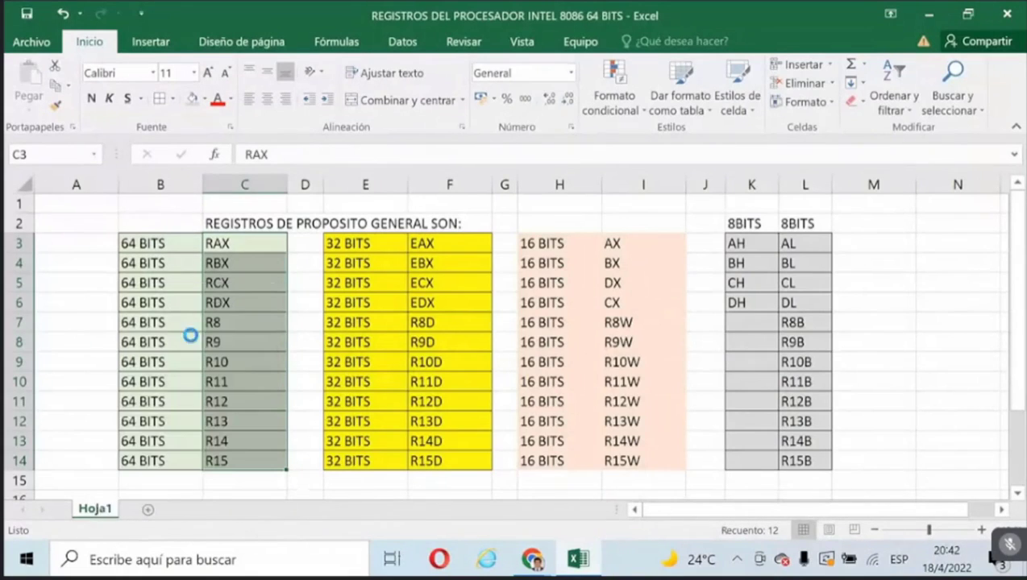
{"action": "type", "text": "PRO"}
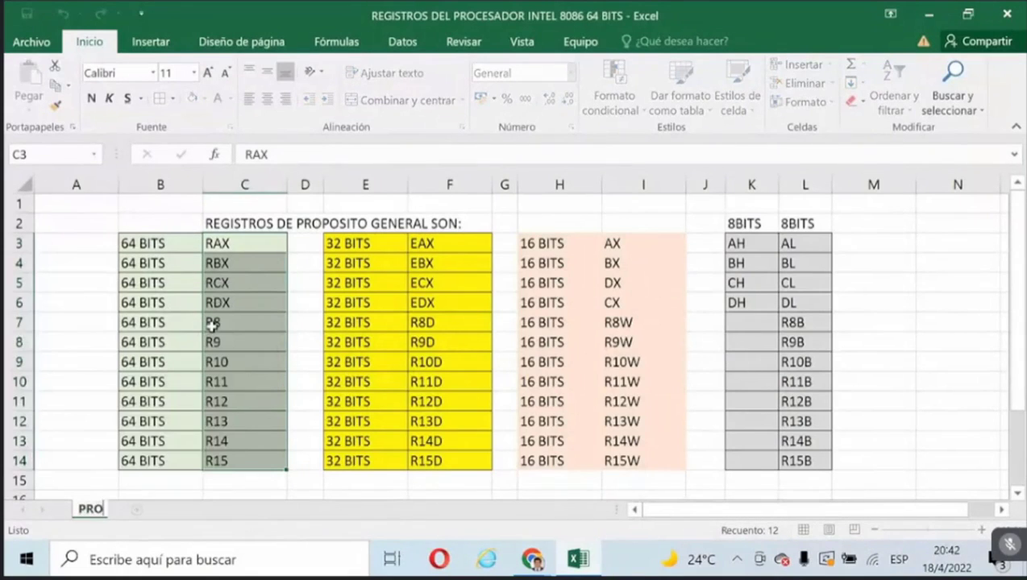
{"action": "type", "text": "C"}
{"action": "key", "text": "BackSpace"}
{"action": "key", "text": "BackSpace"}
{"action": "key", "text": "BackSpace"}
{"action": "key", "text": "BackSpace"}
{"action": "type", "text": "REGISTROS"}
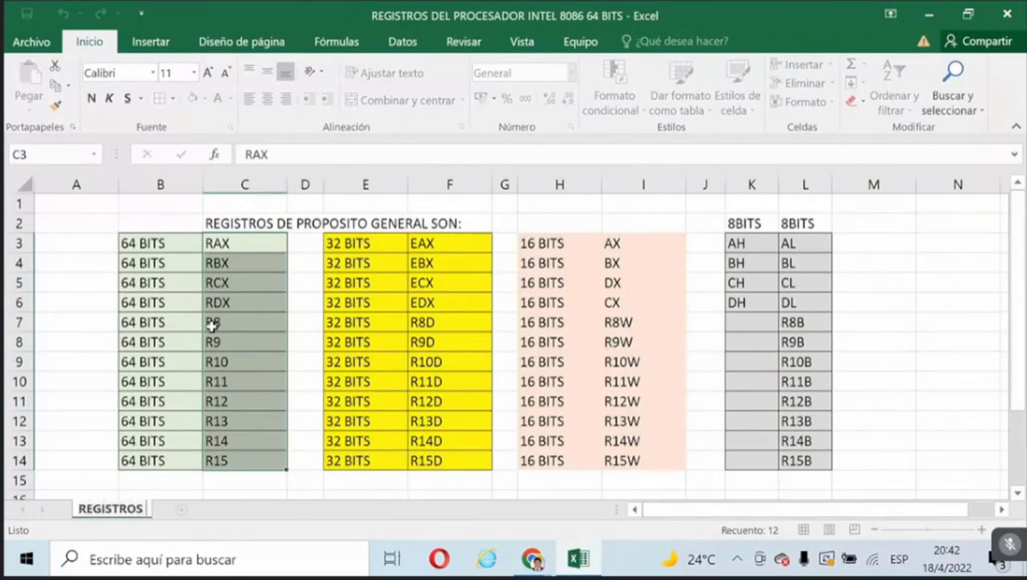
{"action": "type", "text": " 808"}
{"action": "key", "text": "BackSpace"}
{"action": "type", "text": "6"}
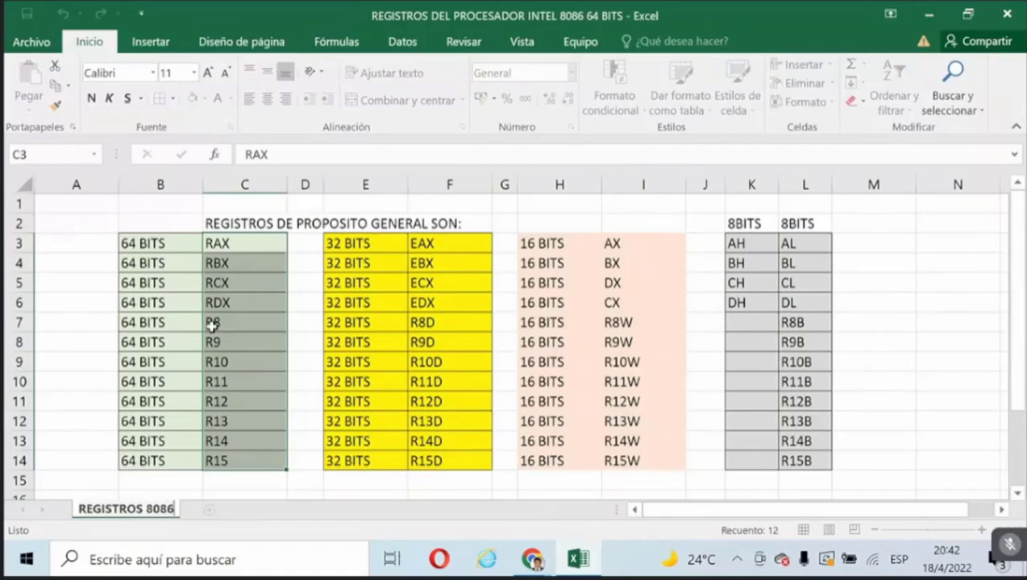
{"action": "type", "text": " 64 BITS"}
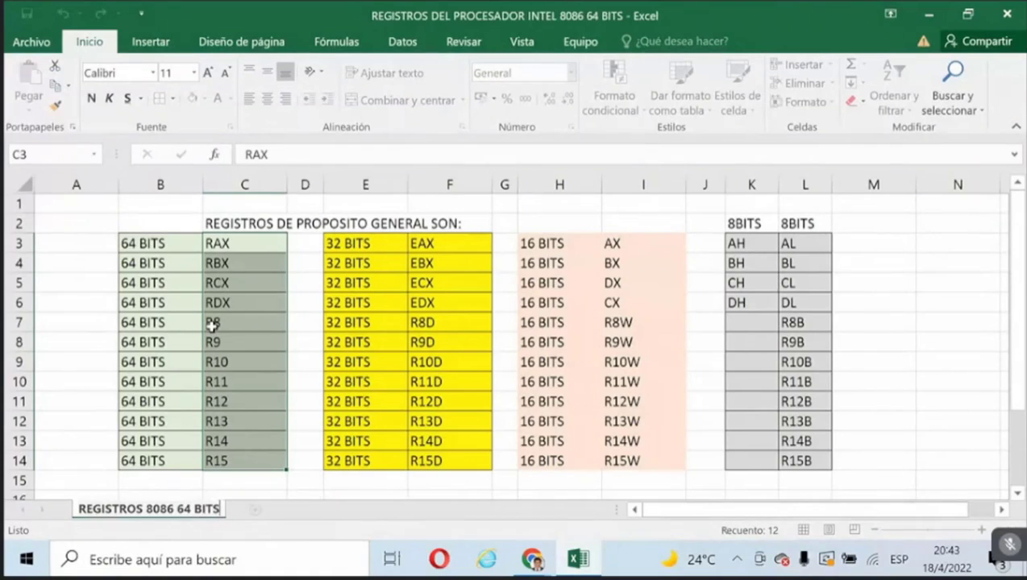
{"action": "left_click", "coordinate": [141, 303]}
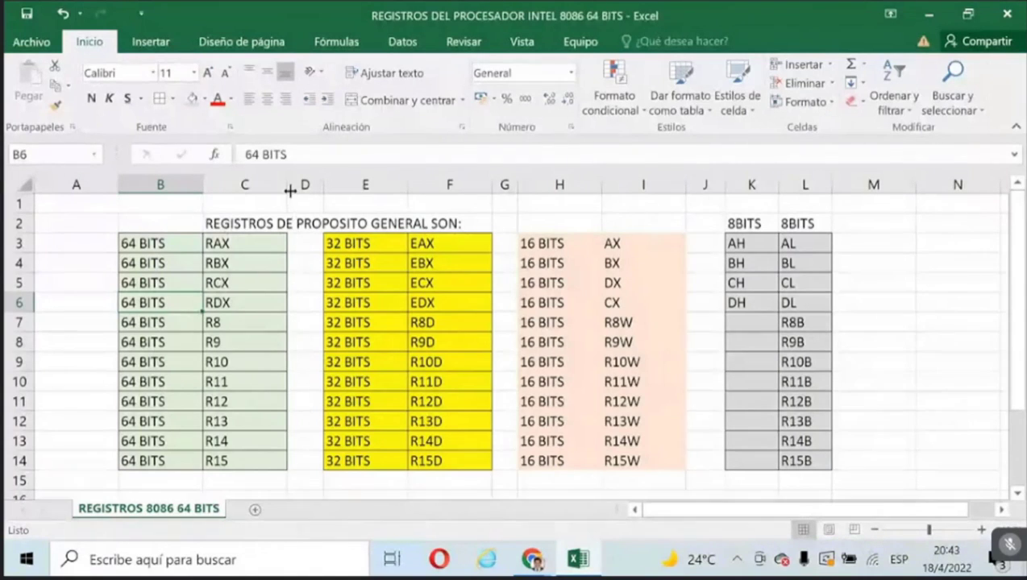
Look over the register table and compare the first-row entries RAX, EAX and AX across the 64-, 32- and 16-bit blocks.
{"action": "scroll", "coordinate": [290, 191], "scroll_direction": "down", "scroll_amount": 1}
{"action": "scroll", "coordinate": [290, 191], "scroll_direction": "down", "scroll_amount": 2}
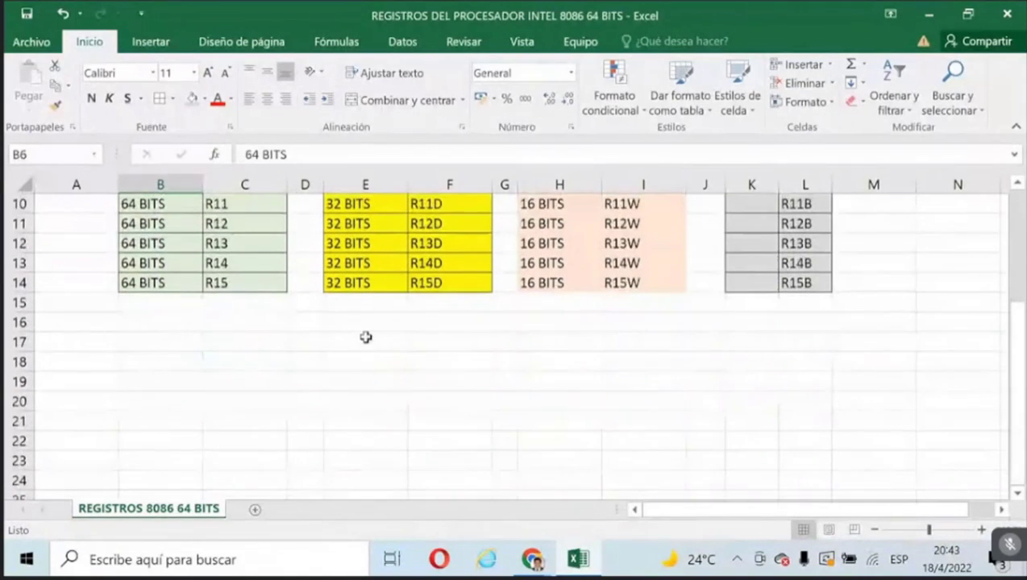
{"action": "scroll", "coordinate": [367, 337], "scroll_direction": "up", "scroll_amount": 2}
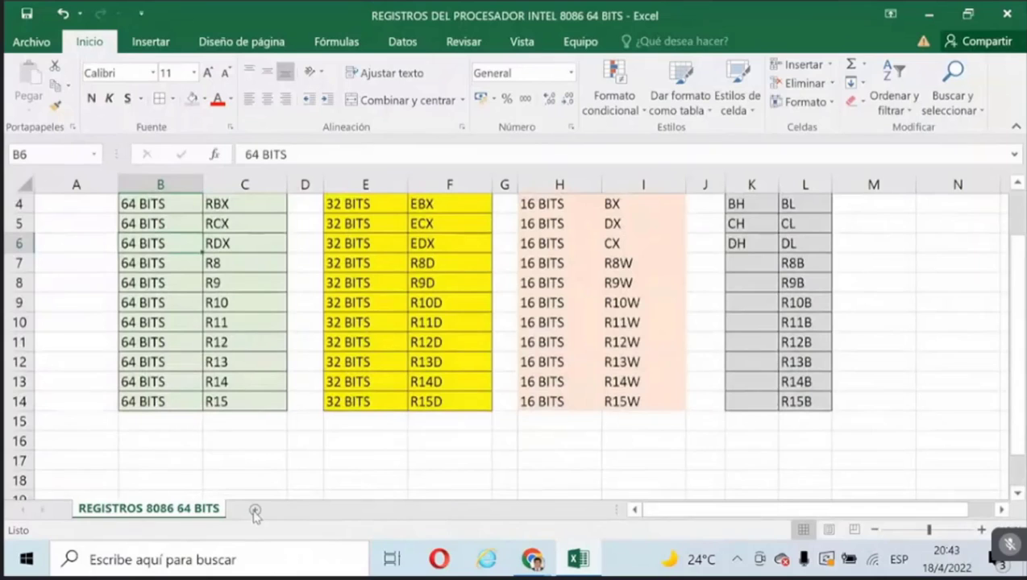
{"action": "scroll", "coordinate": [257, 448], "scroll_direction": "up", "scroll_amount": 1}
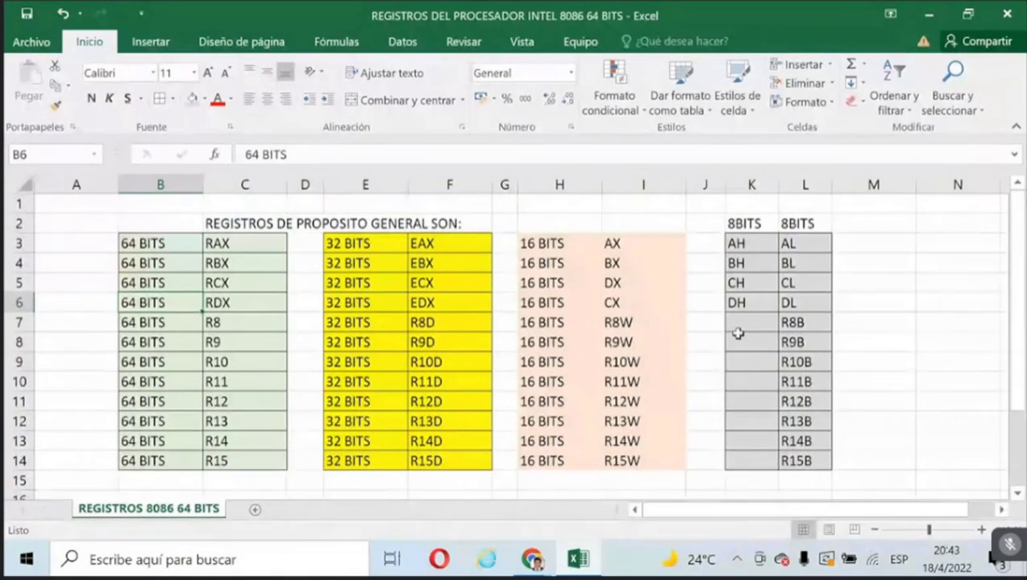
{"action": "left_click", "coordinate": [138, 240]}
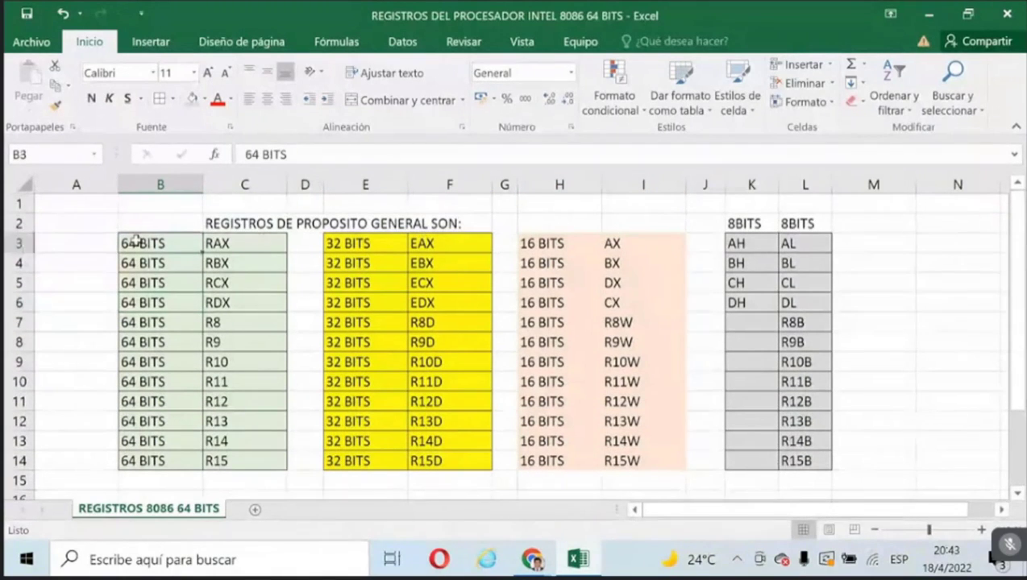
{"action": "left_click", "coordinate": [228, 239]}
{"action": "left_click", "coordinate": [427, 241]}
{"action": "left_click", "coordinate": [637, 241]}
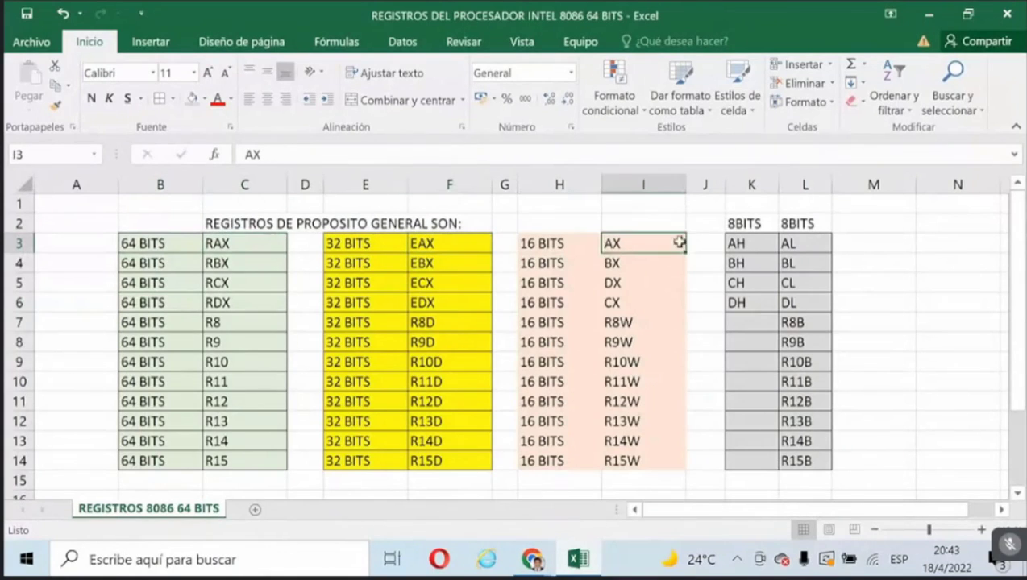
Add a new worksheet after REGISTROS 8086 64 BITS and enter RAX in cell C4.
{"action": "left_click", "coordinate": [789, 240]}
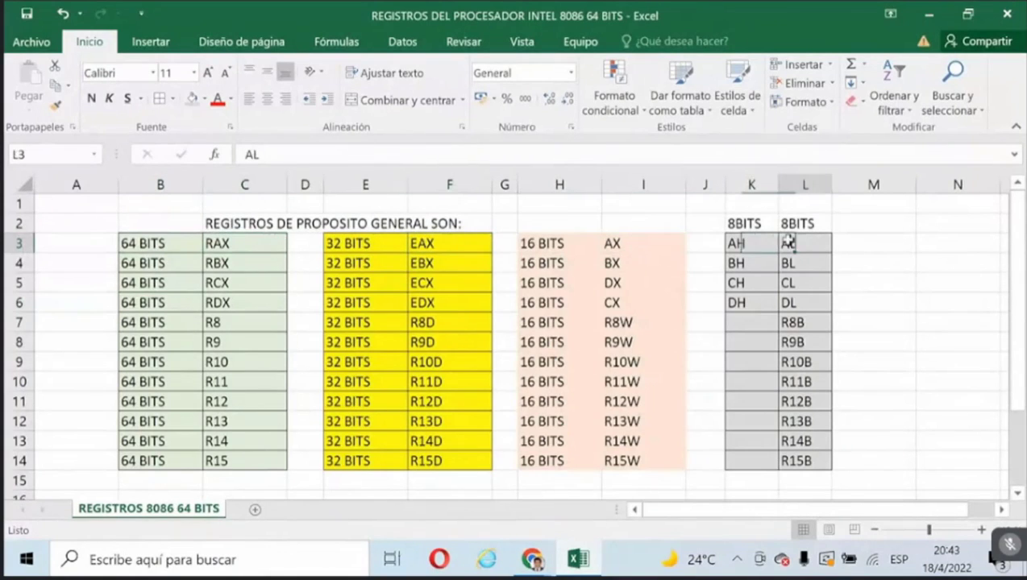
{"action": "left_click", "coordinate": [255, 510]}
{"action": "left_click", "coordinate": [221, 253]}
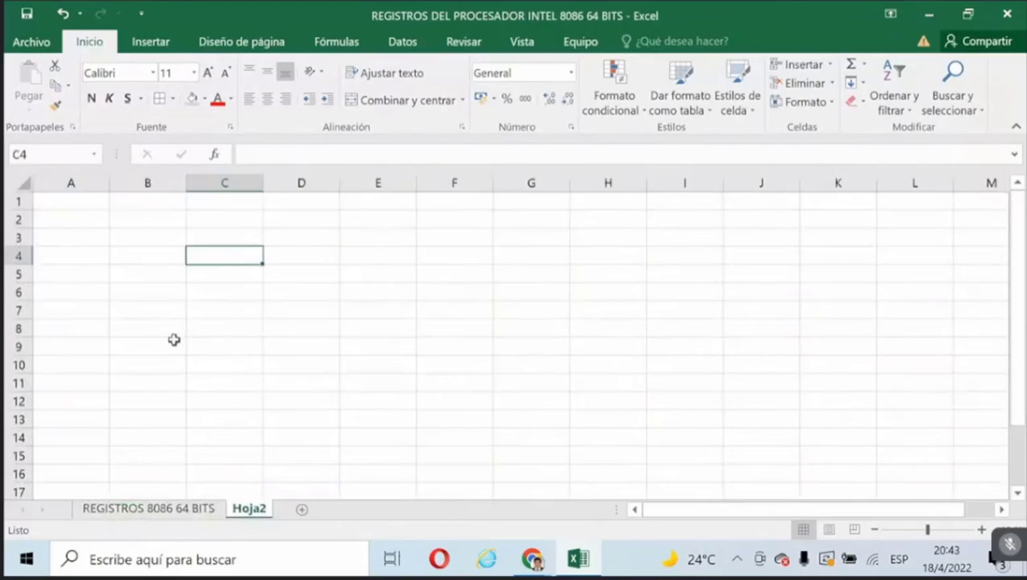
{"action": "type", "text": "RAX"}
{"action": "key", "text": "Tab"}
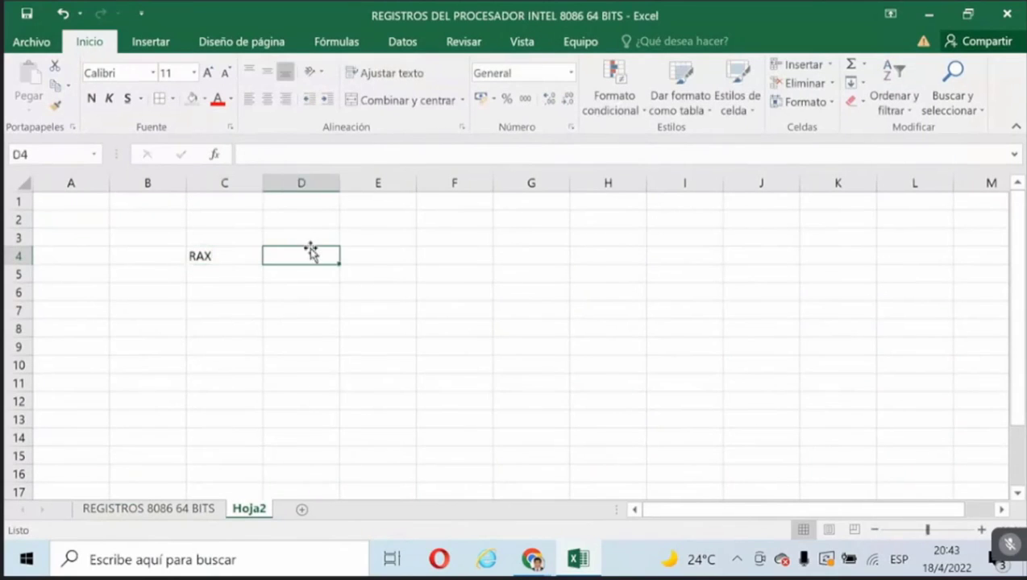
Widen column D to more than twice its width and enter 32 BITS in cell D3.
{"action": "left_click_drag", "start_coordinate": [339, 190], "coordinate": [464, 193]}
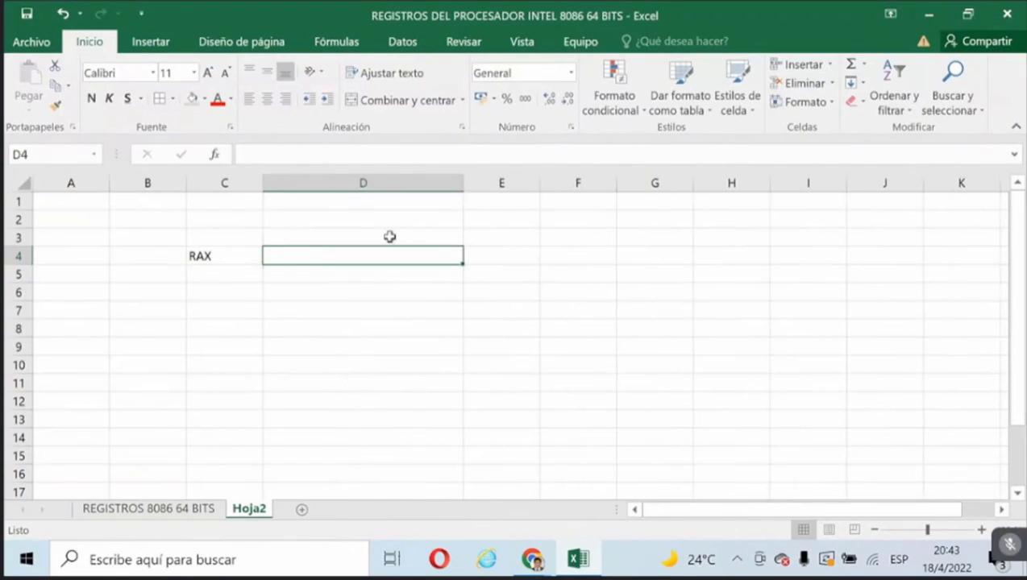
{"action": "left_click", "coordinate": [355, 237]}
{"action": "type", "text": "32 B"}
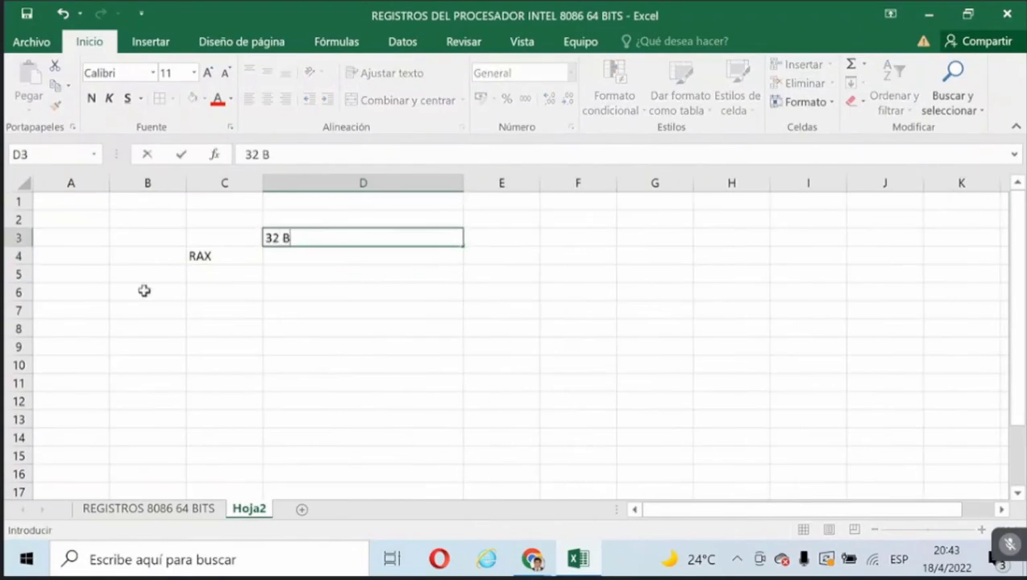
{"action": "type", "text": "ITS"}
{"action": "key", "text": "Return"}
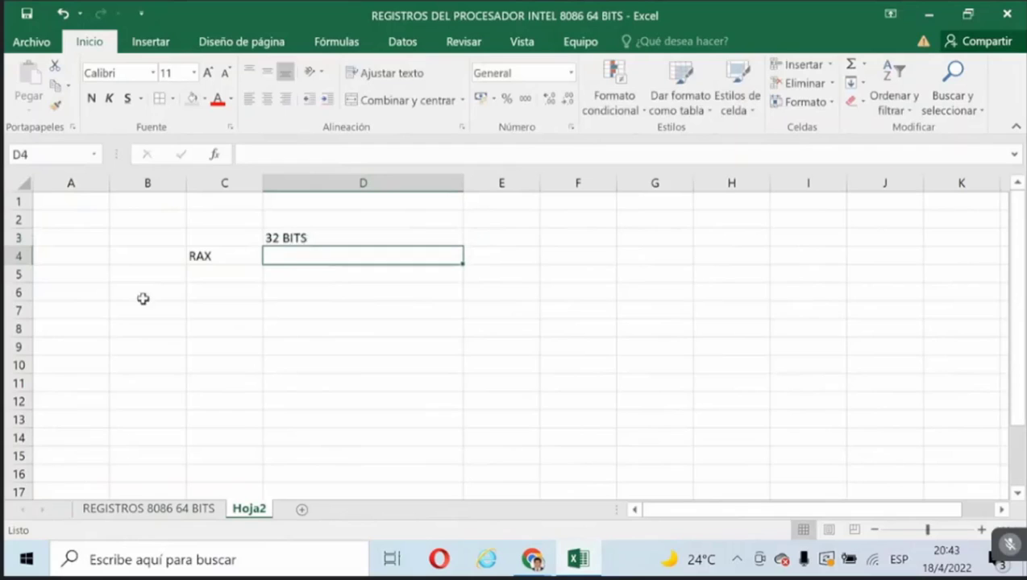
Narrow column D to about two thirds of its width, widen column E slightly and narrow columns F and G.
{"action": "left_click_drag", "start_coordinate": [463, 183], "coordinate": [395, 181]}
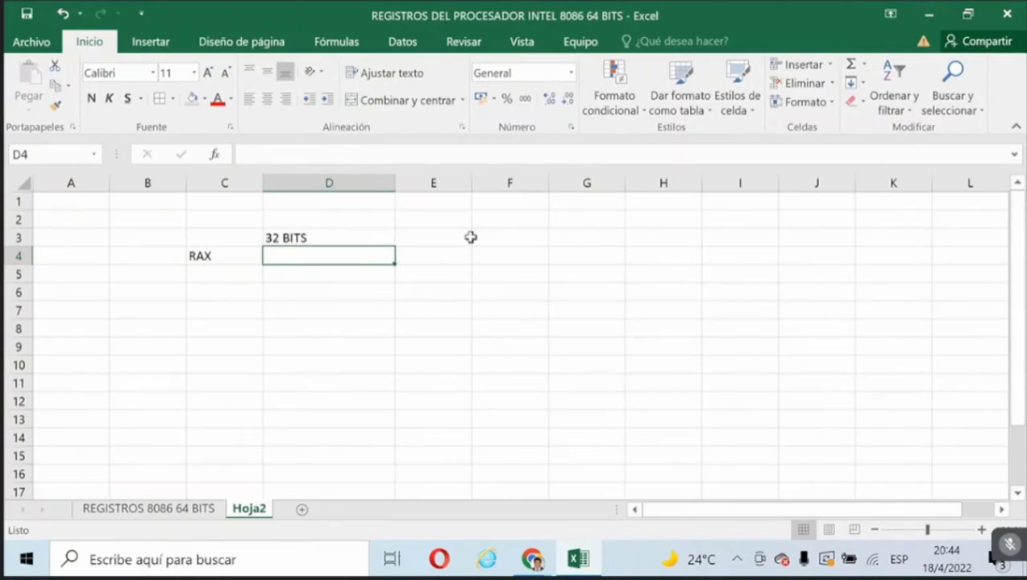
{"action": "left_click_drag", "start_coordinate": [473, 179], "coordinate": [492, 181]}
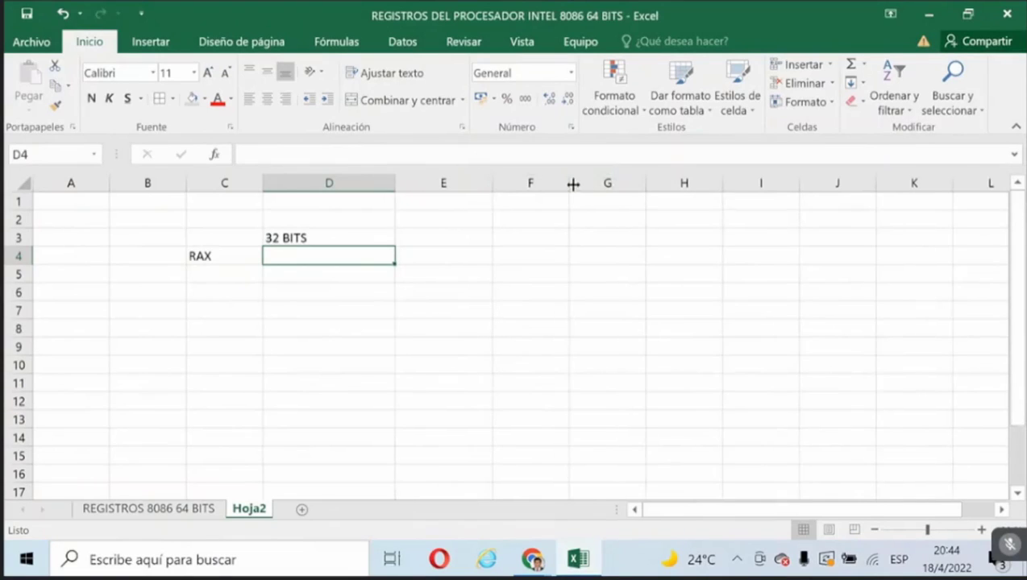
{"action": "left_click_drag", "start_coordinate": [569, 183], "coordinate": [551, 183]}
{"action": "left_click_drag", "start_coordinate": [617, 185], "coordinate": [608, 184]}
{"action": "left_click", "coordinate": [427, 242]}
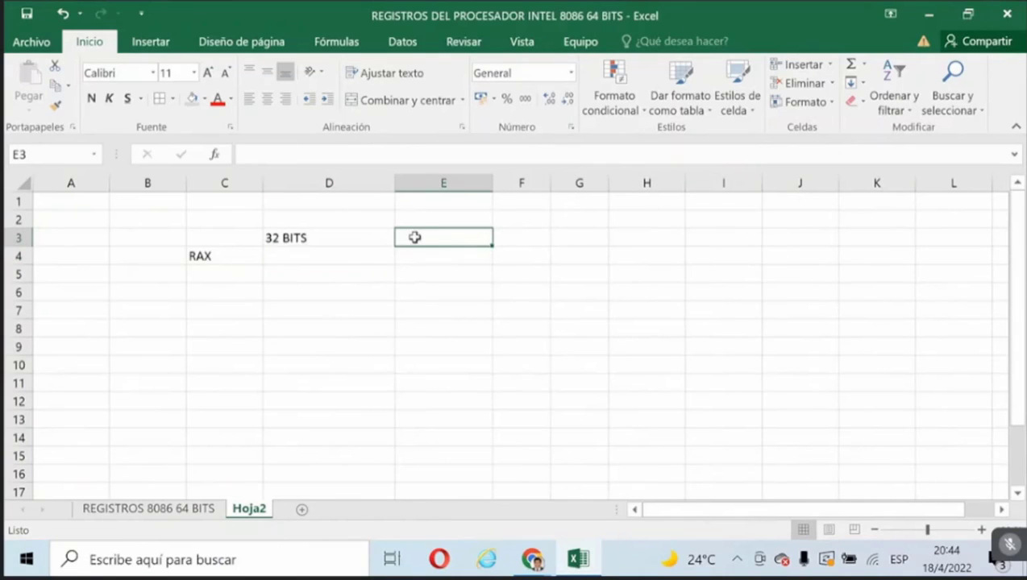
Fill cell D4, next to RAX, with the lightest orange theme color.
{"action": "left_click", "coordinate": [303, 257]}
{"action": "left_click", "coordinate": [205, 99]}
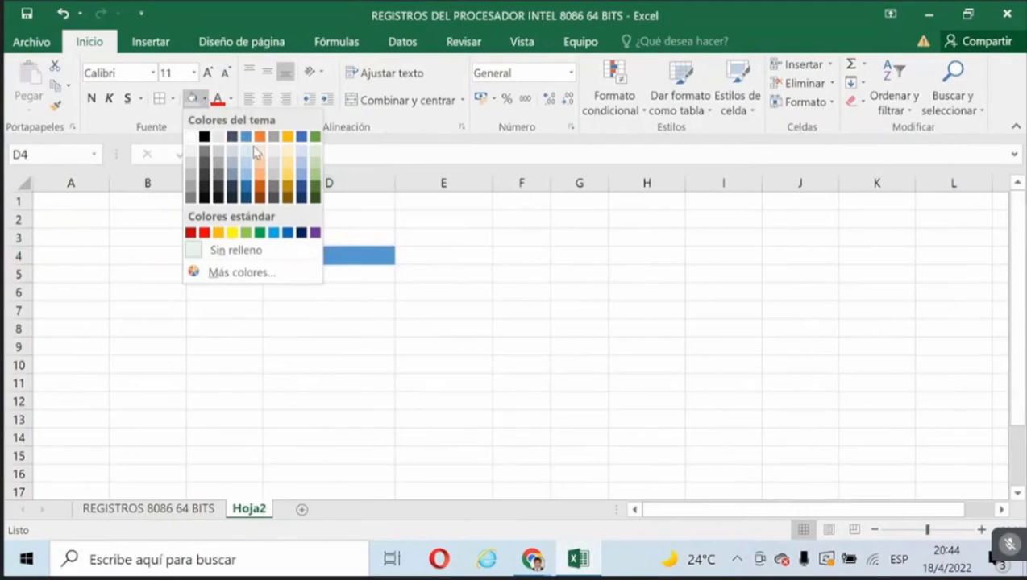
{"action": "left_click", "coordinate": [257, 154]}
{"action": "left_click", "coordinate": [291, 293]}
{"action": "left_click", "coordinate": [294, 260]}
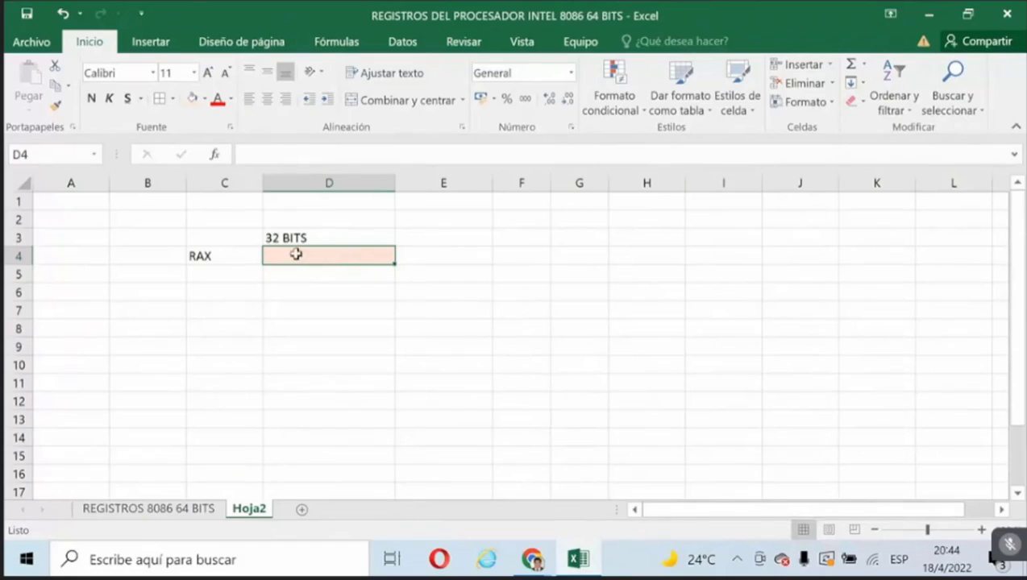
Fill the range D4:G4 beside RAX with the lightest green theme color.
{"action": "left_click_drag", "start_coordinate": [290, 255], "coordinate": [568, 254]}
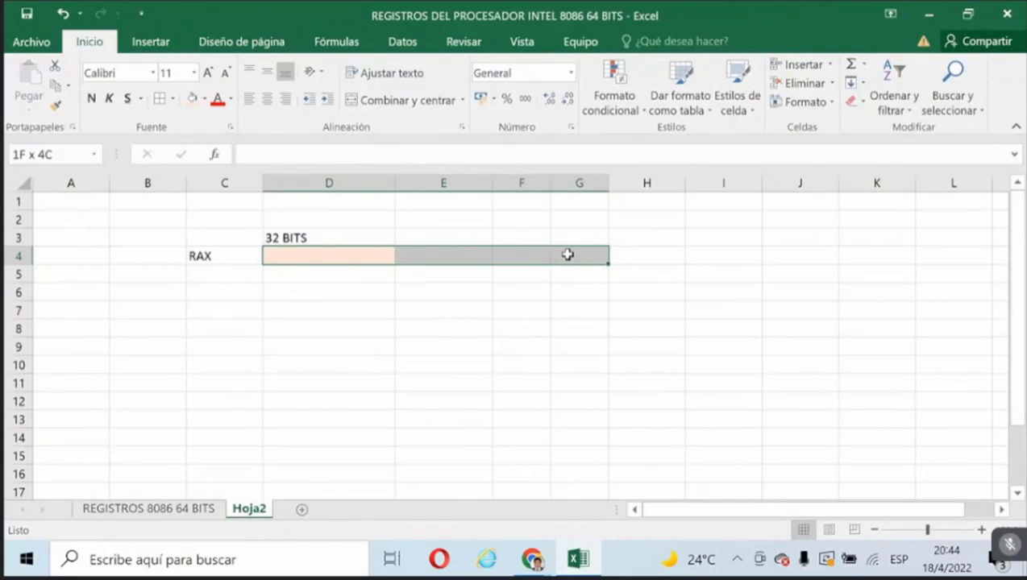
{"action": "left_click_drag", "start_coordinate": [568, 255], "coordinate": [568, 255]}
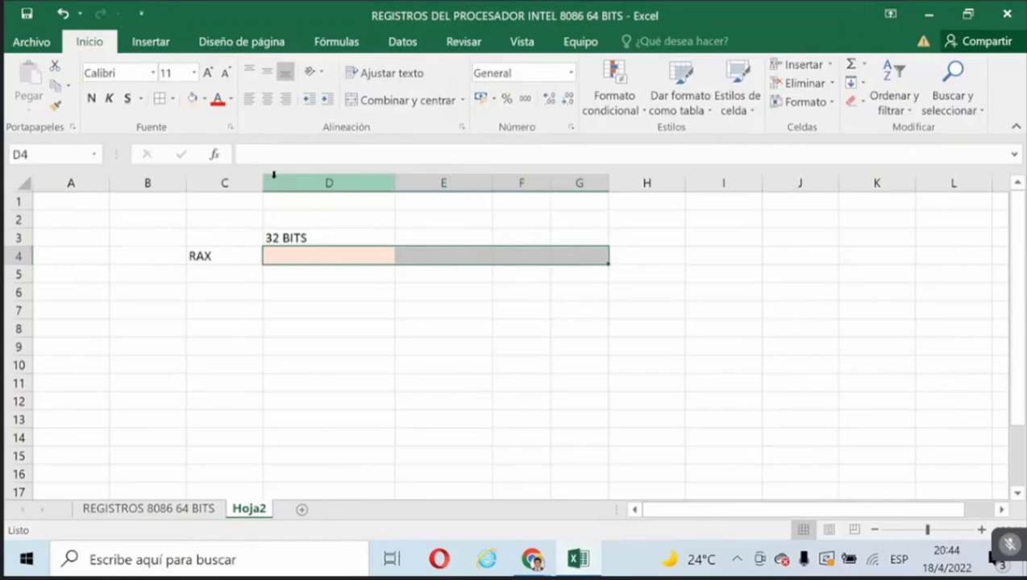
{"action": "left_click", "coordinate": [193, 98]}
{"action": "left_click", "coordinate": [204, 99]}
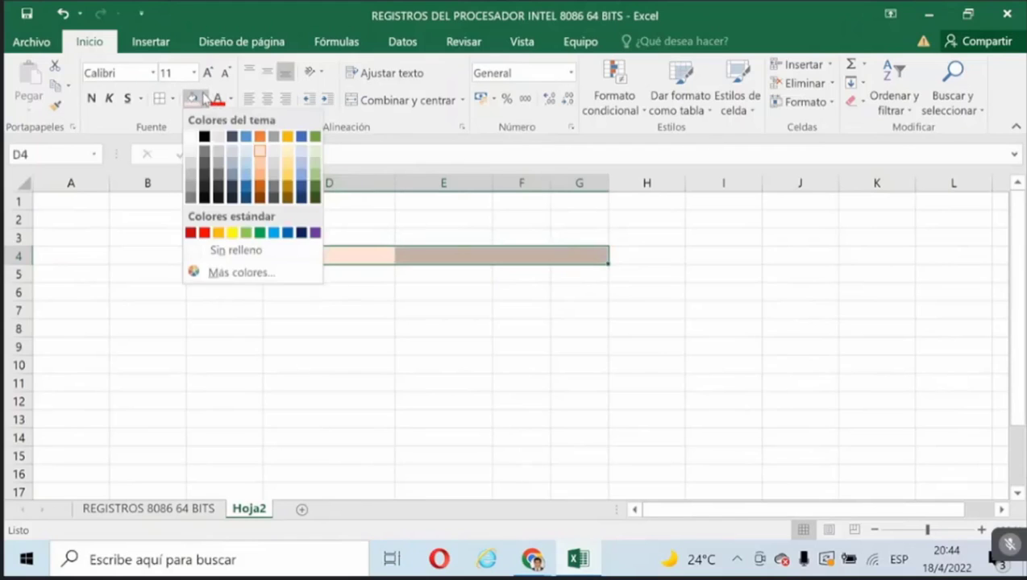
{"action": "left_click", "coordinate": [314, 153]}
{"action": "left_click", "coordinate": [298, 289]}
{"action": "left_click", "coordinate": [222, 256]}
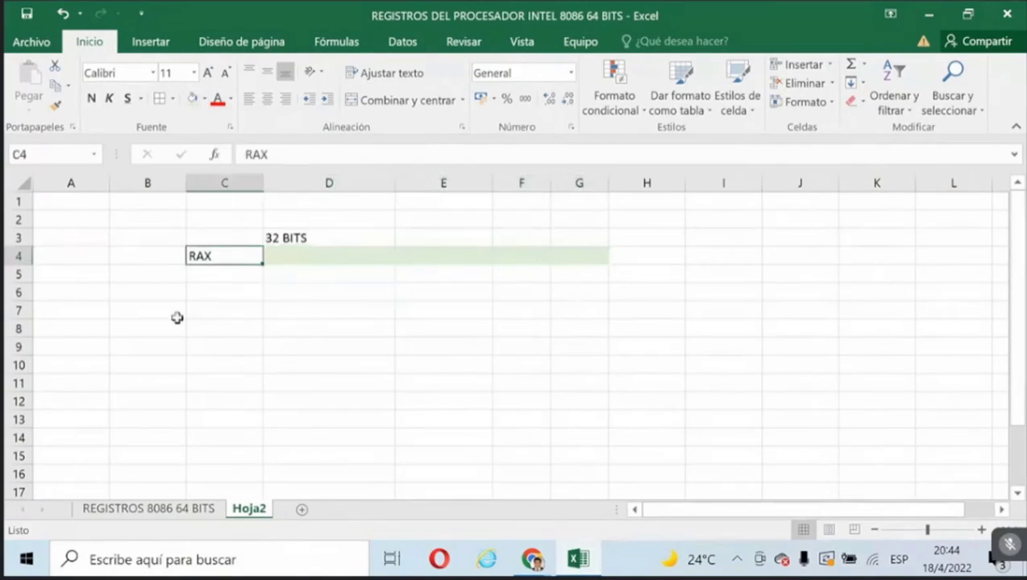
Enter 64 BITS in cell B4 before RAX and delete the 32 BITS entry from D3.
{"action": "left_click", "coordinate": [157, 255]}
{"action": "type", "text": "64"}
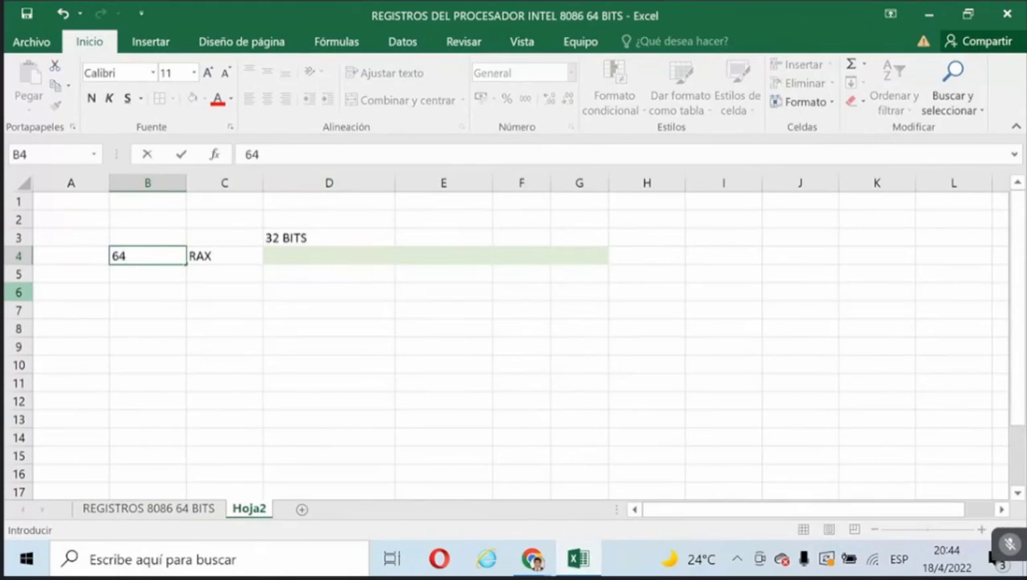
{"action": "type", "text": "  BITS"}
{"action": "key", "text": "Up"}
{"action": "key", "text": "Right"}
{"action": "key", "text": "Right"}
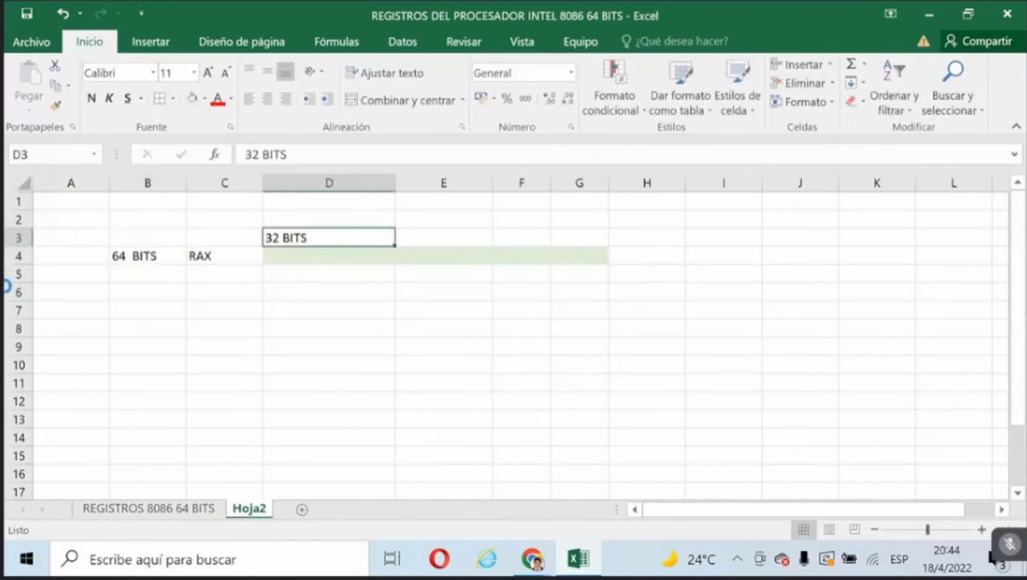
{"action": "key", "text": "Delete"}
{"action": "key", "text": "Down"}
{"action": "key", "text": "Down"}
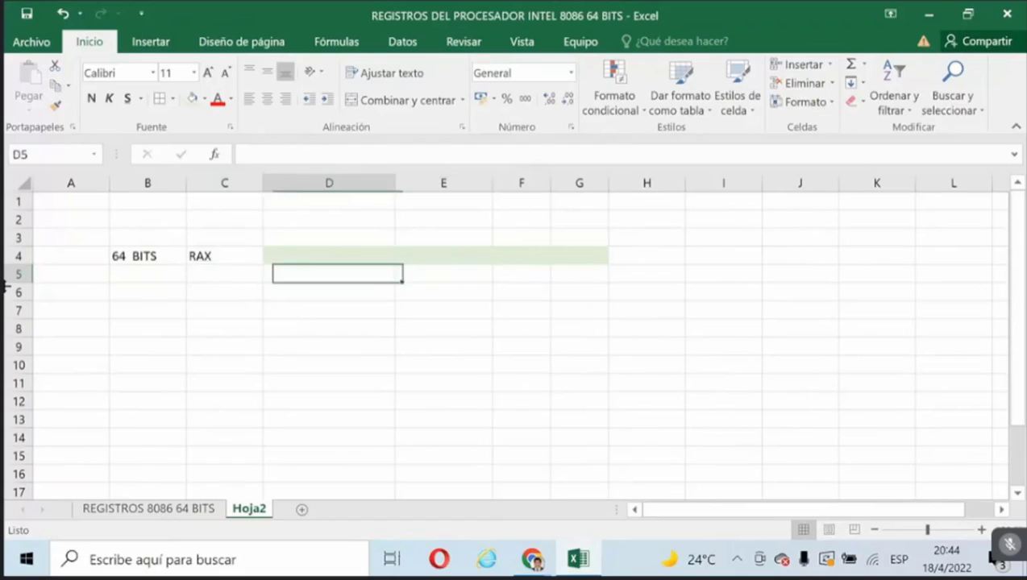
{"action": "key", "text": "Up"}
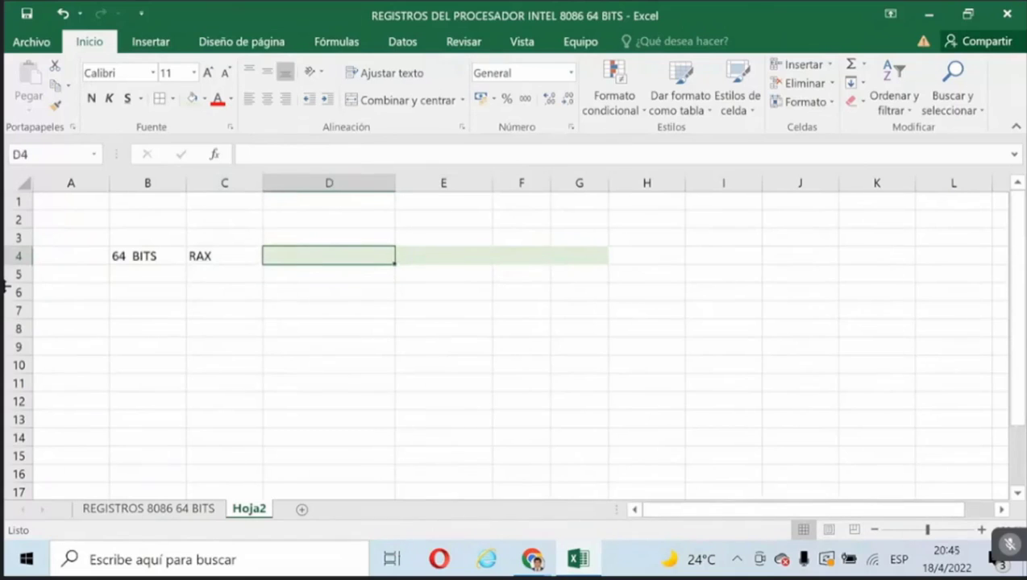
{"action": "key", "text": "Right"}
{"action": "key", "text": "Up"}
{"action": "key", "text": "Down"}
{"action": "key", "text": "Down"}
{"action": "key", "text": "Down"}
{"action": "key", "text": "Left"}
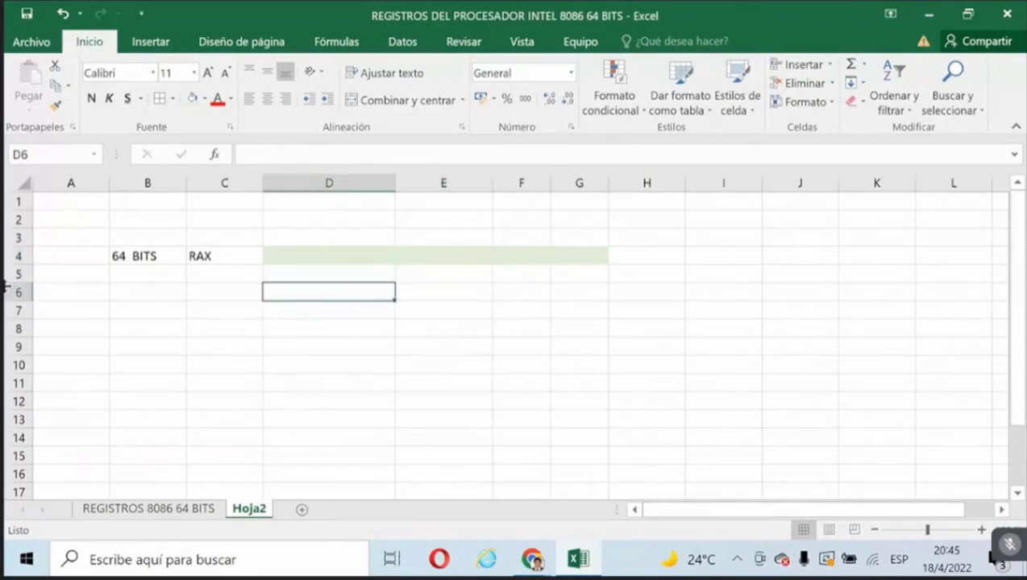
{"action": "key", "text": "Left"}
{"action": "key", "text": "Up"}
{"action": "key", "text": "Up"}
{"action": "key", "text": "Right"}
{"action": "key", "text": "Right"}
{"action": "key", "text": "Left"}
{"action": "key", "text": "Left"}
{"action": "key", "text": "Right"}
{"action": "key", "text": "Right"}
{"action": "key", "text": "Right"}
{"action": "key", "text": "Right"}
{"action": "key", "text": "Right"}
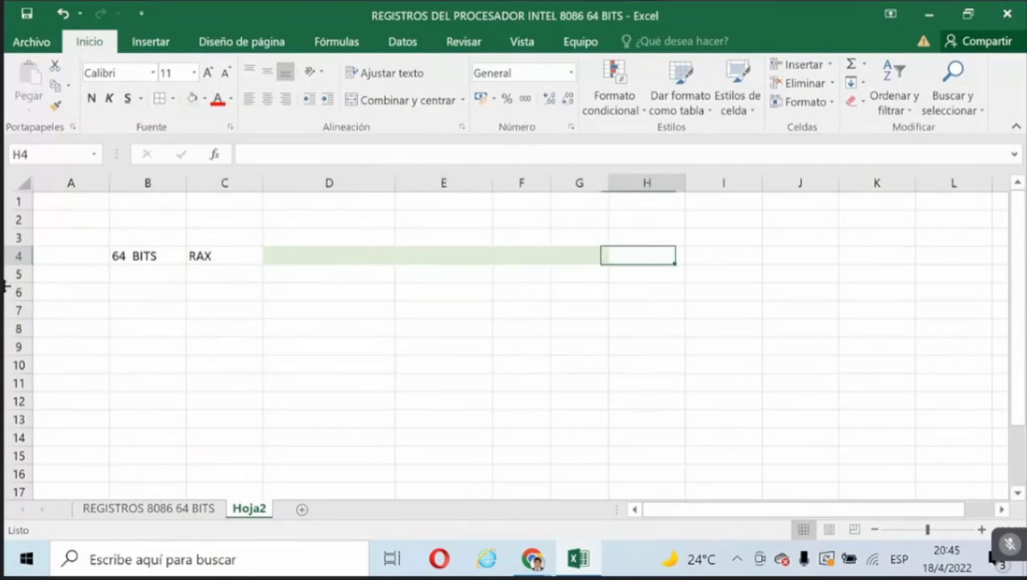
Fill the range E6:G6, two rows under the green bar, with the lightest blue theme color.
{"action": "key", "text": "Left"}
{"action": "key", "text": "Left"}
{"action": "key", "text": "Left"}
{"action": "key", "text": "Down"}
{"action": "key", "text": "Down"}
{"action": "key", "text": "shift+Right"}
{"action": "key", "text": "shift+Right"}
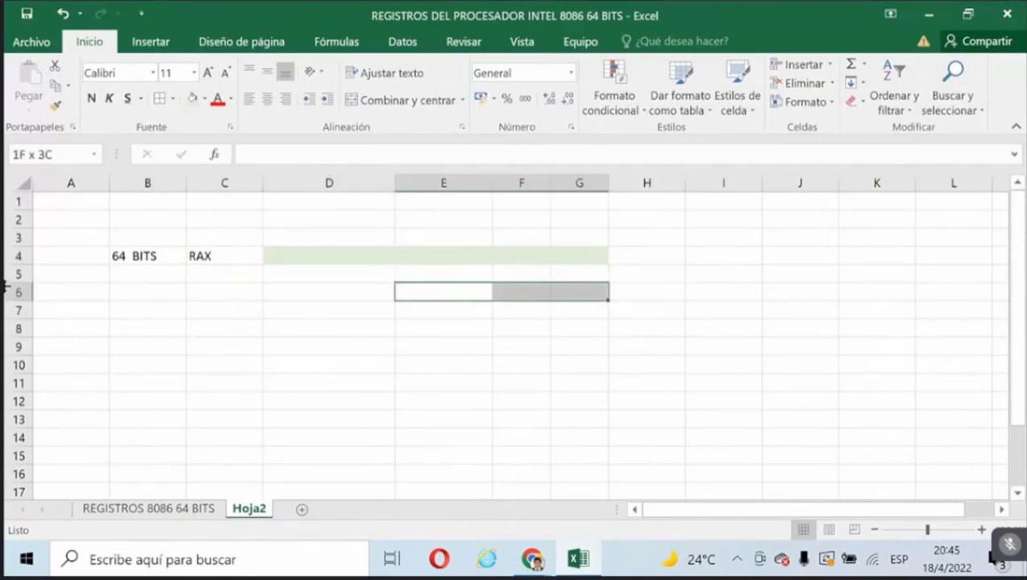
{"action": "left_click", "coordinate": [204, 99]}
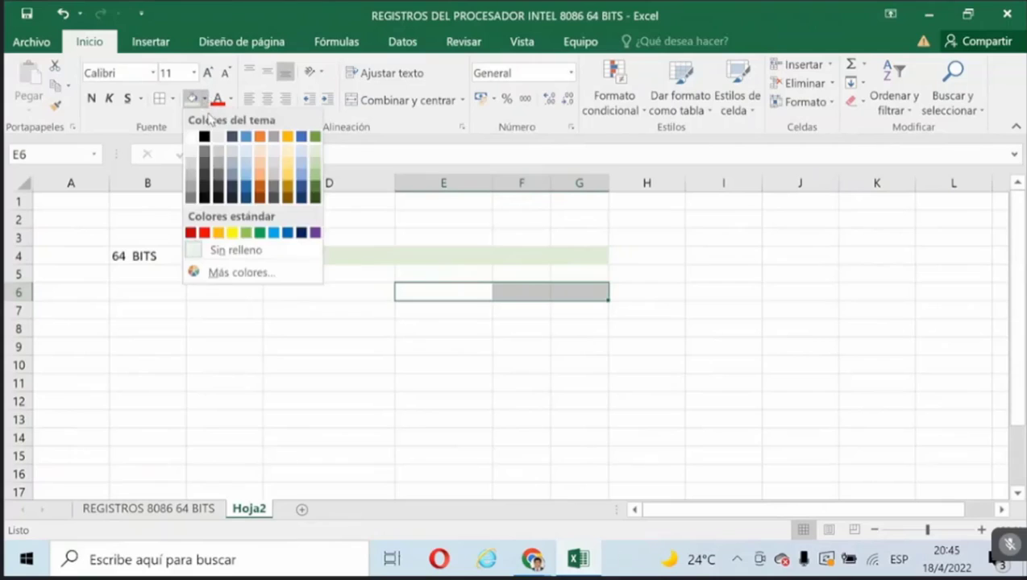
{"action": "left_click", "coordinate": [242, 161]}
Widen column D by about a third and enter EAX 32 BITS in cell D6 beside the blue bar.
{"action": "left_click_drag", "start_coordinate": [398, 183], "coordinate": [440, 181]}
{"action": "left_click", "coordinate": [440, 182]}
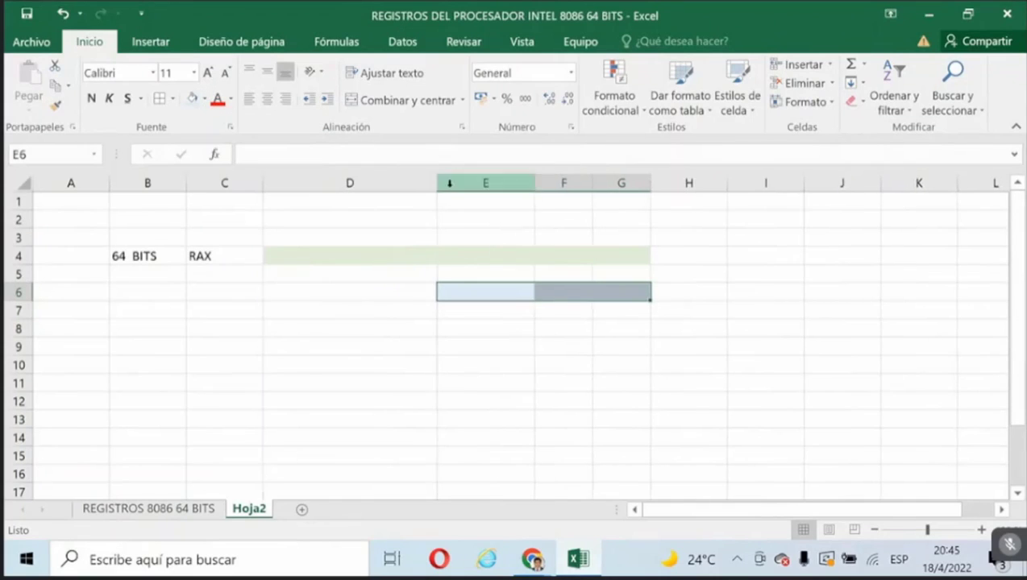
{"action": "key", "text": "Left"}
{"action": "type", "text": "EZ"}
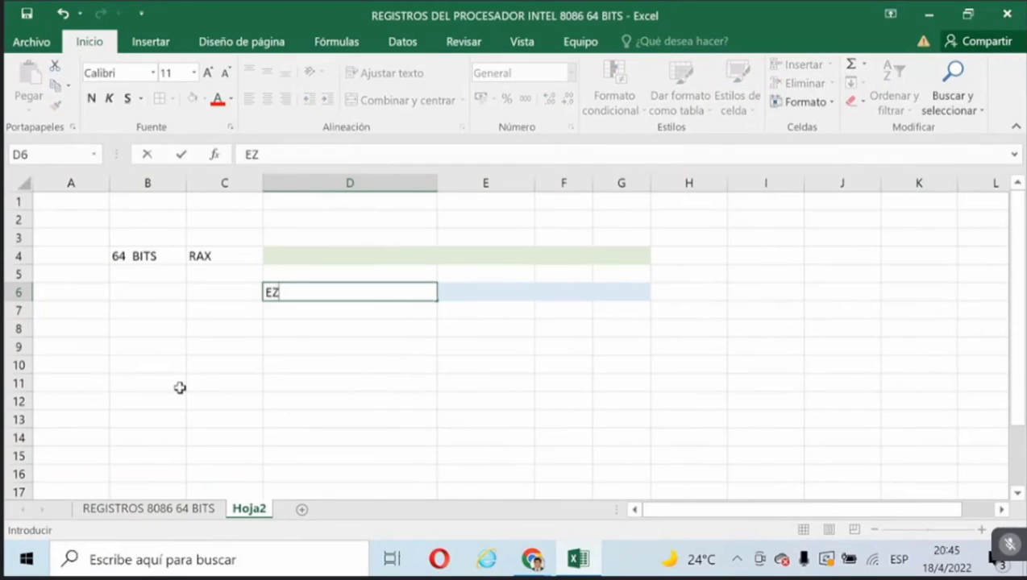
{"action": "type", "text": " 32"}
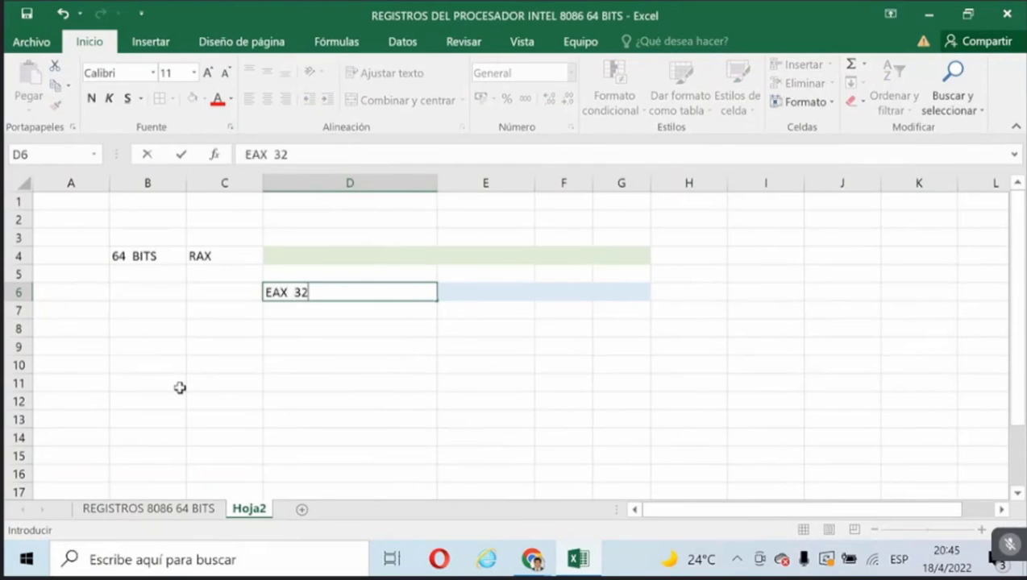
{"action": "key", "text": "Return"}
Widen column D a little more and narrow column E slightly to adjust the bar proportions.
{"action": "key", "text": "Up"}
{"action": "key", "text": "Up"}
{"action": "key", "text": "Up"}
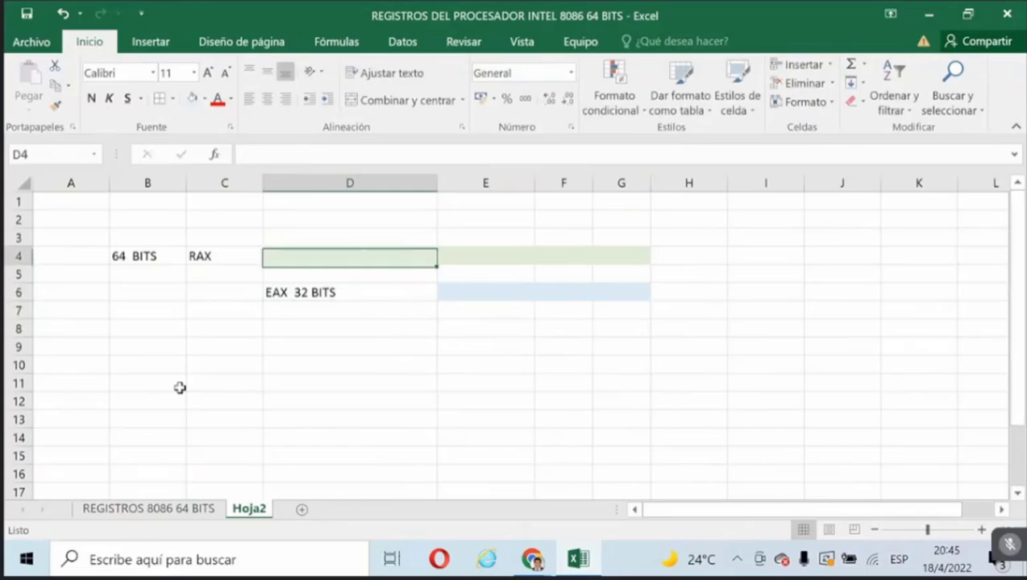
{"action": "key", "text": "Right"}
{"action": "key", "text": "Right"}
{"action": "key", "text": "Left"}
{"action": "key", "text": "Left"}
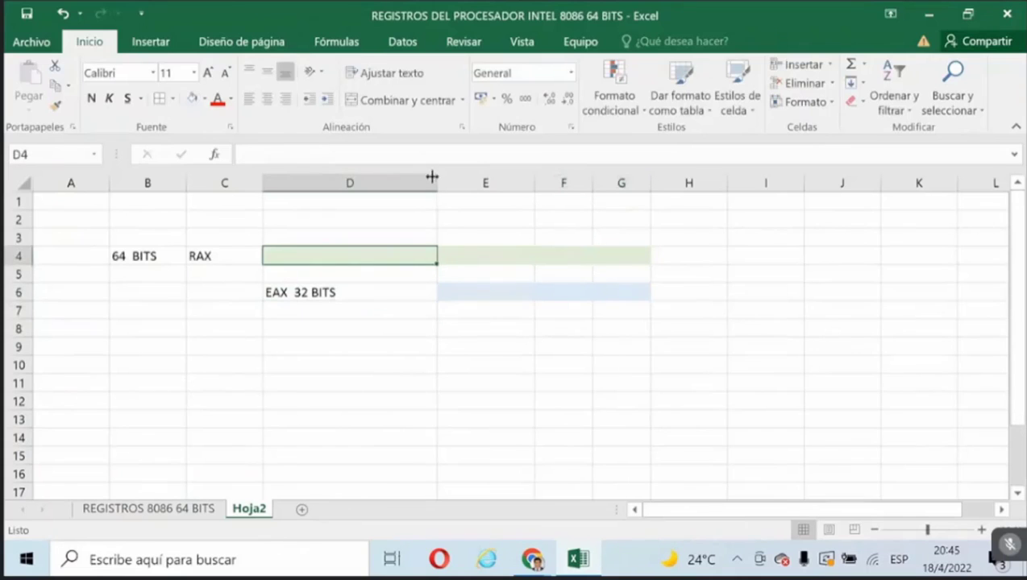
{"action": "left_click_drag", "start_coordinate": [437, 184], "coordinate": [464, 184]}
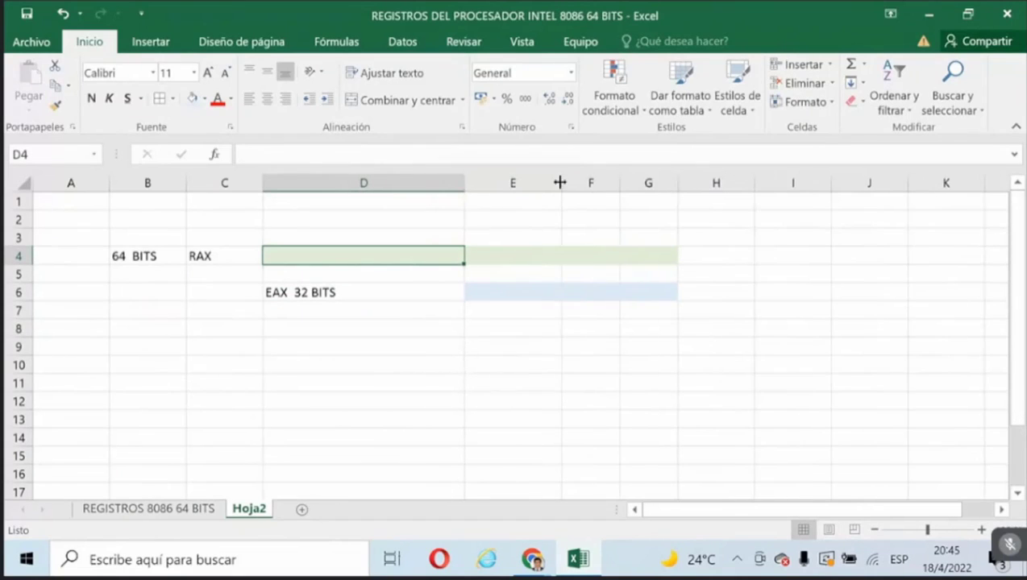
{"action": "left_click_drag", "start_coordinate": [560, 183], "coordinate": [556, 181]}
Fill the range F8:G8, two rows under the blue bar, with the lightest gold theme color.
{"action": "left_click", "coordinate": [492, 334]}
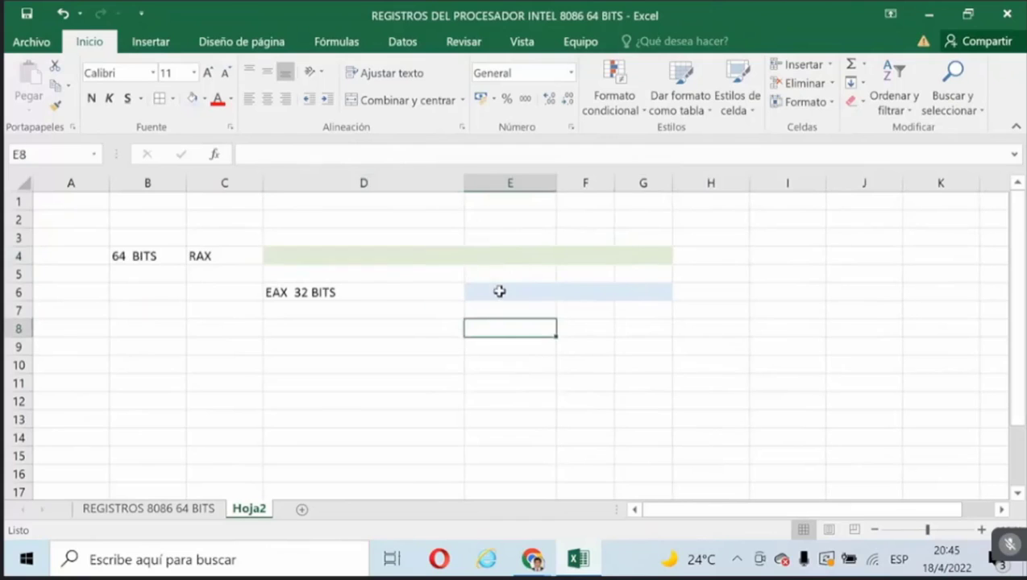
{"action": "left_click", "coordinate": [475, 366]}
{"action": "left_click", "coordinate": [562, 332]}
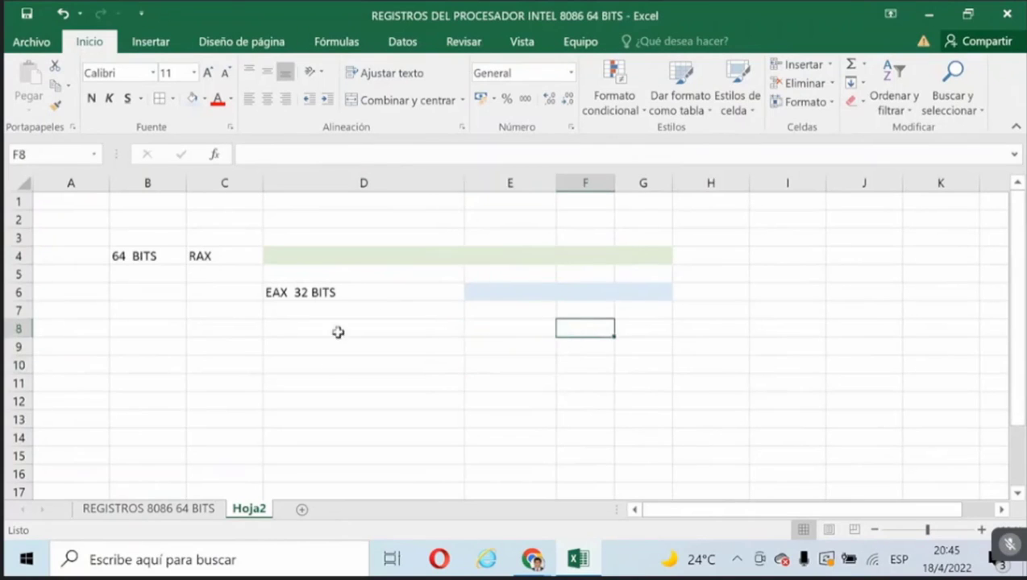
{"action": "left_click_drag", "start_coordinate": [566, 328], "coordinate": [630, 321]}
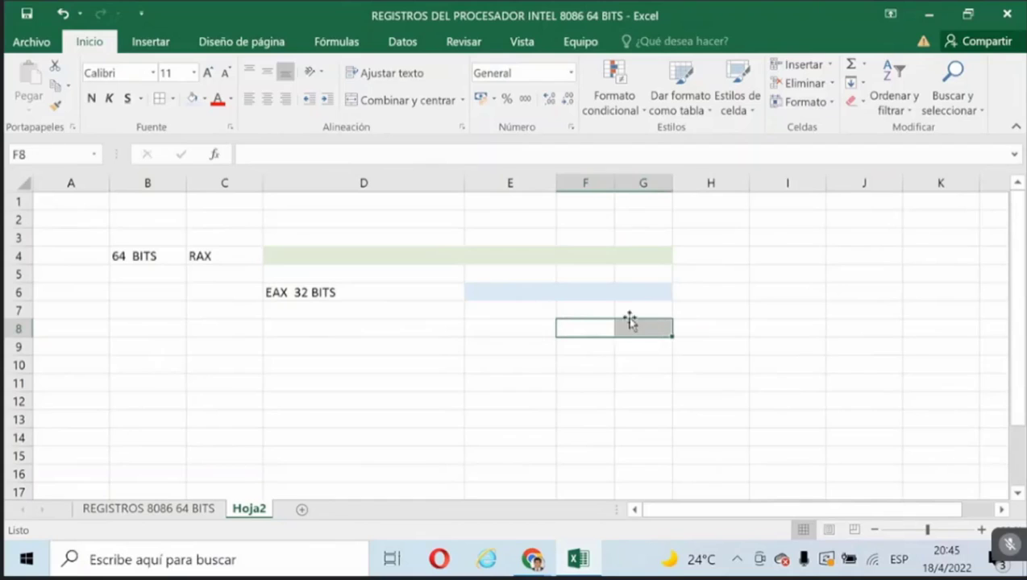
{"action": "left_click", "coordinate": [204, 98]}
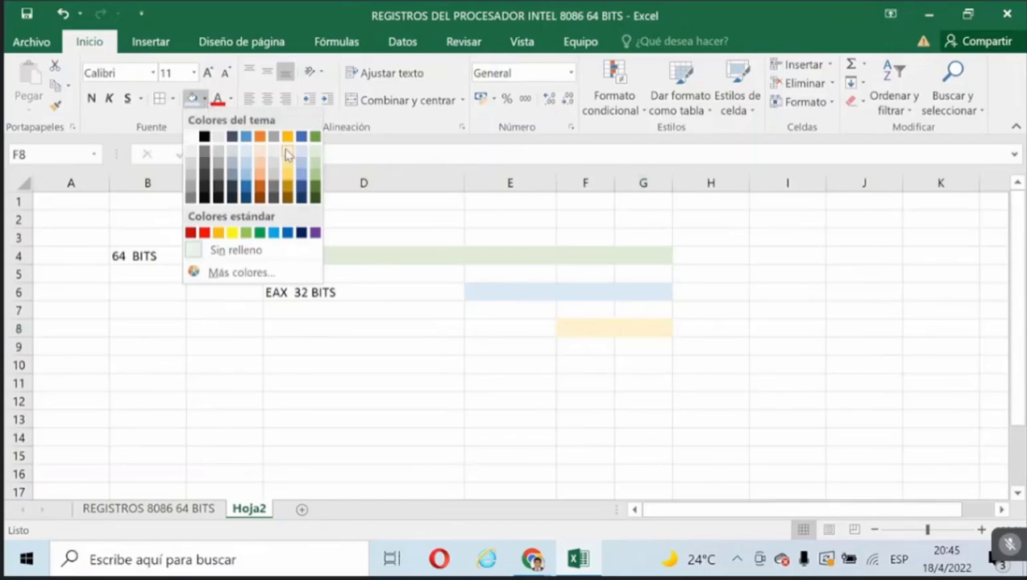
{"action": "left_click", "coordinate": [288, 147]}
Enter AX in cell E8, directly before the gold bar.
{"action": "left_click", "coordinate": [523, 333]}
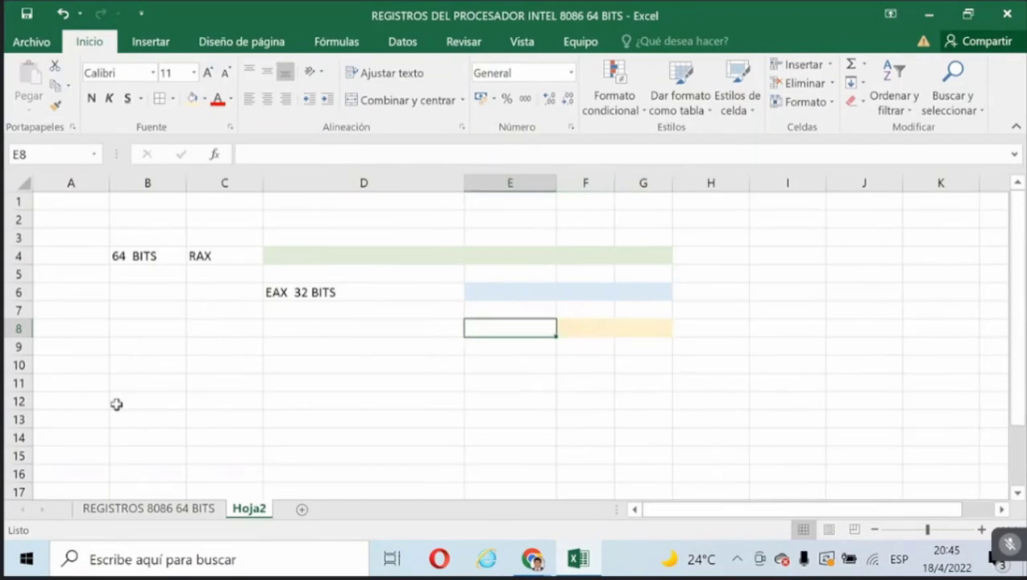
{"action": "type", "text": "AX"}
{"action": "key", "text": "Return"}
{"action": "key", "text": "Right"}
{"action": "key", "text": "Up"}
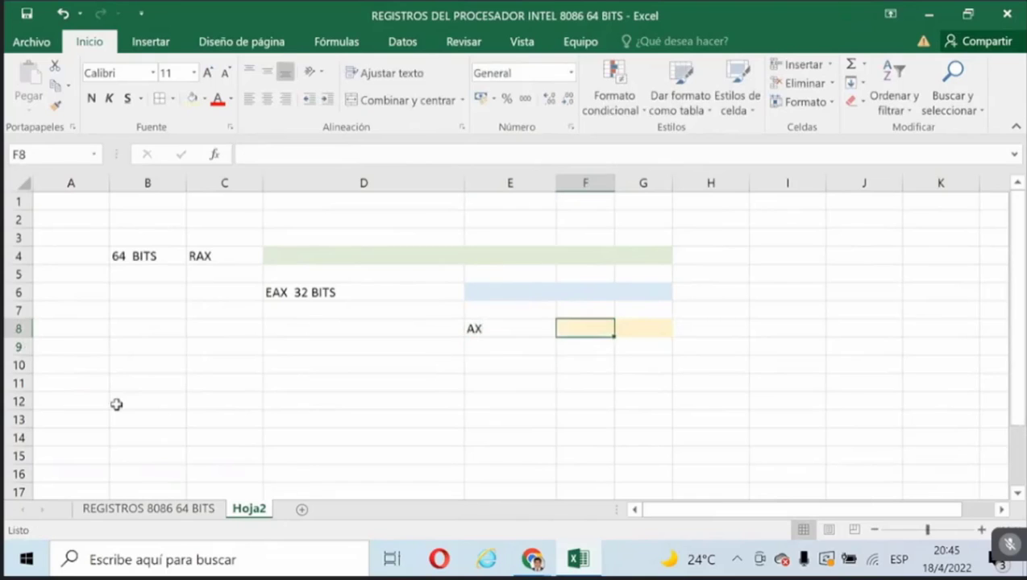
Enter AL in cell G8 and AH in cell F8, labelling the two halves of the gold bar.
{"action": "key", "text": "Right"}
{"action": "type", "text": "AL"}
{"action": "key", "text": "Left"}
{"action": "type", "text": "AH"}
{"action": "key", "text": "Left"}
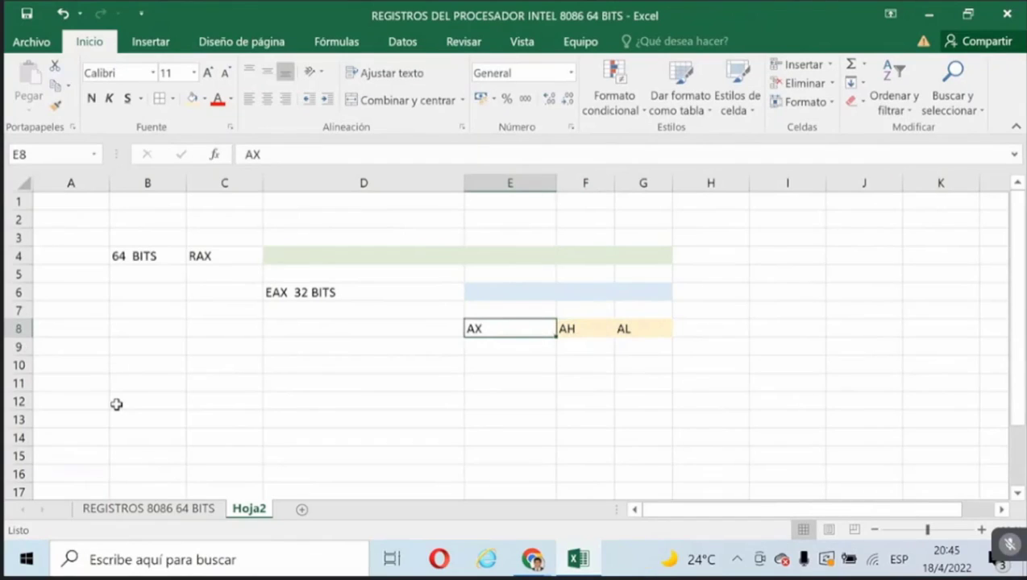
Enter 8 BITS in cells F7 and G7, above the AH and AL labels.
{"action": "key", "text": "Up"}
{"action": "key", "text": "Right"}
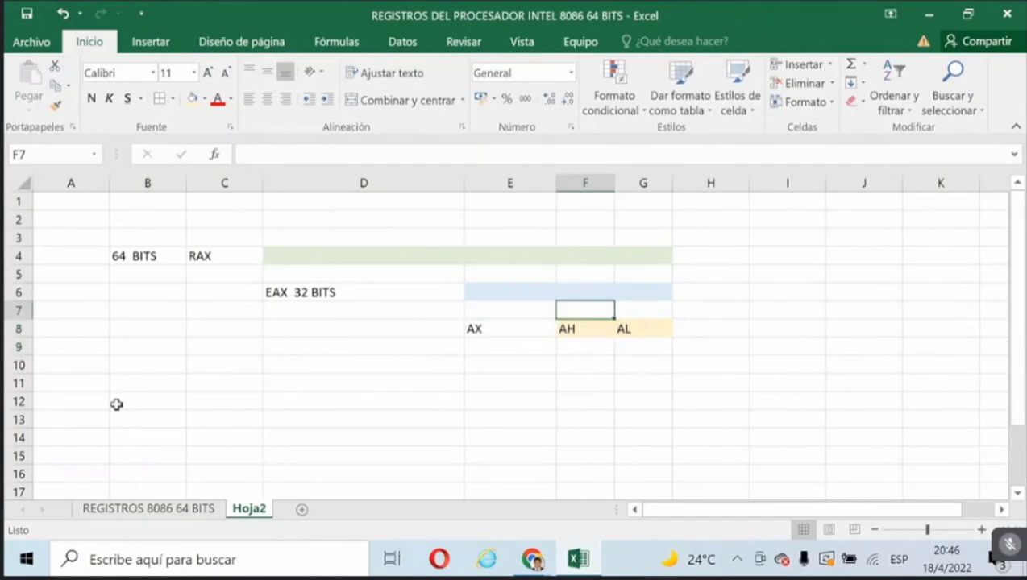
{"action": "type", "text": "8 BITS"}
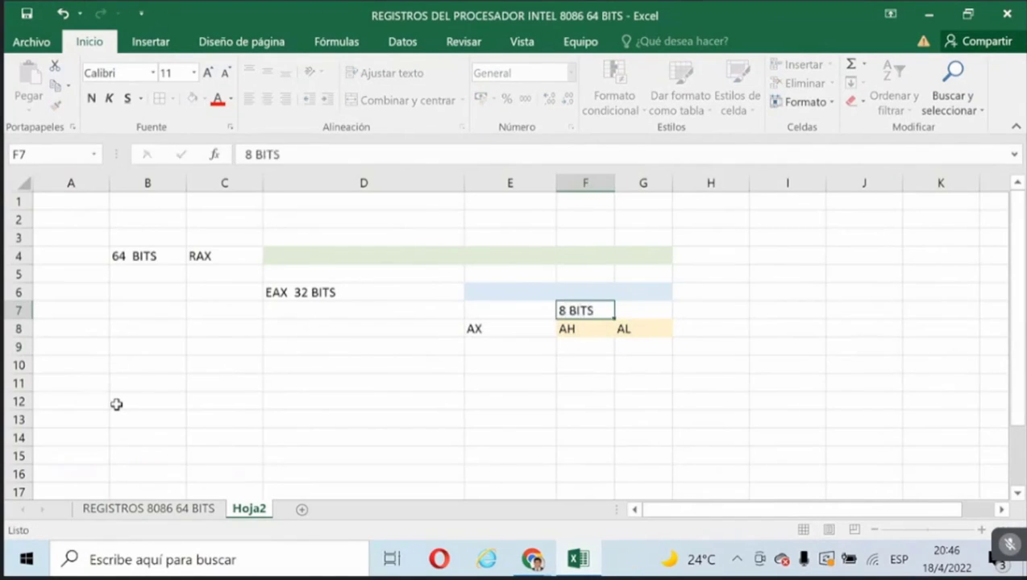
{"action": "key", "text": "Right"}
{"action": "type", "text": "8 BI"}
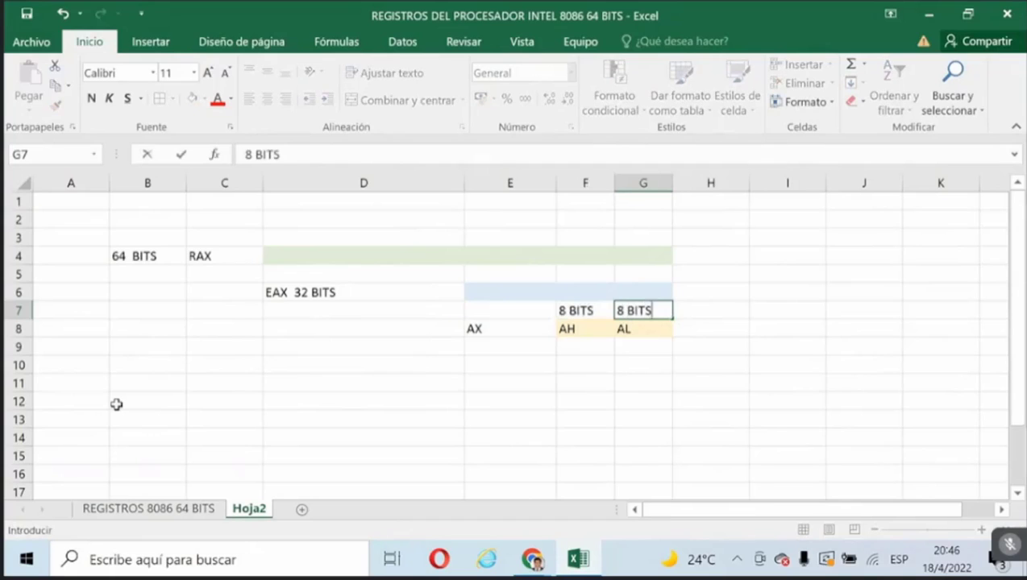
{"action": "key", "text": "Down"}
{"action": "key", "text": "Down"}
{"action": "key", "text": "Down"}
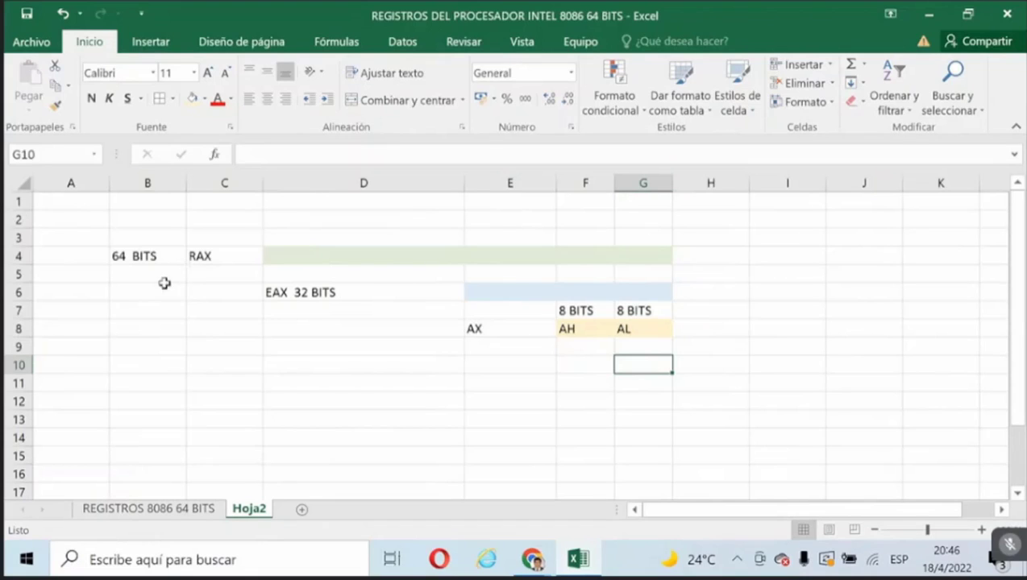
Examine how the green RAX, blue EAX and gold AX bars nest by selecting each range in turn, including the AL and AH cells.
{"action": "left_click", "coordinate": [241, 263]}
{"action": "left_click_drag", "start_coordinate": [270, 257], "coordinate": [645, 257]}
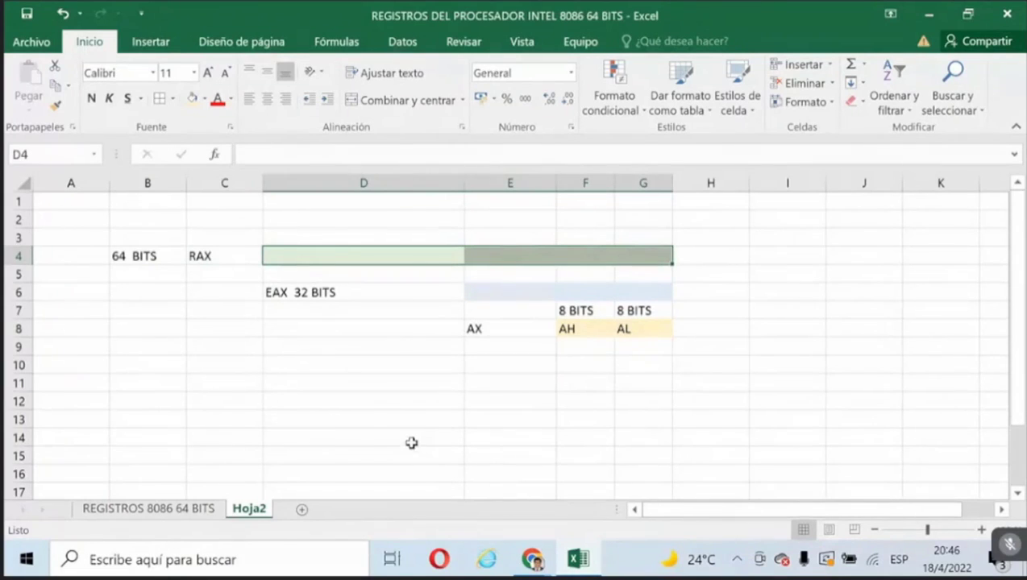
{"action": "left_click", "coordinate": [411, 443]}
{"action": "left_click_drag", "start_coordinate": [477, 291], "coordinate": [646, 296]}
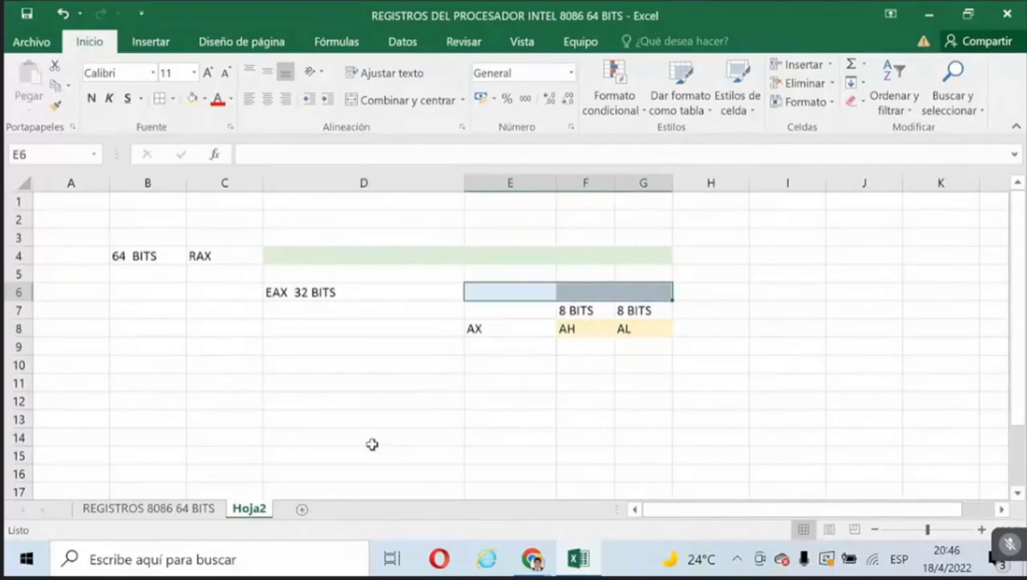
{"action": "left_click_drag", "start_coordinate": [560, 330], "coordinate": [660, 328]}
{"action": "left_click", "coordinate": [590, 419]}
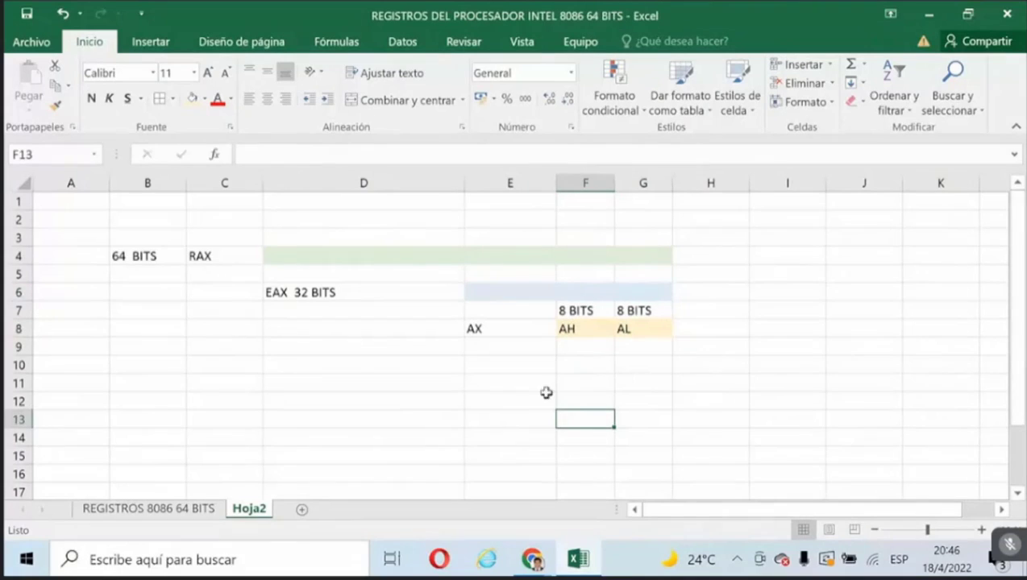
{"action": "left_click", "coordinate": [196, 255]}
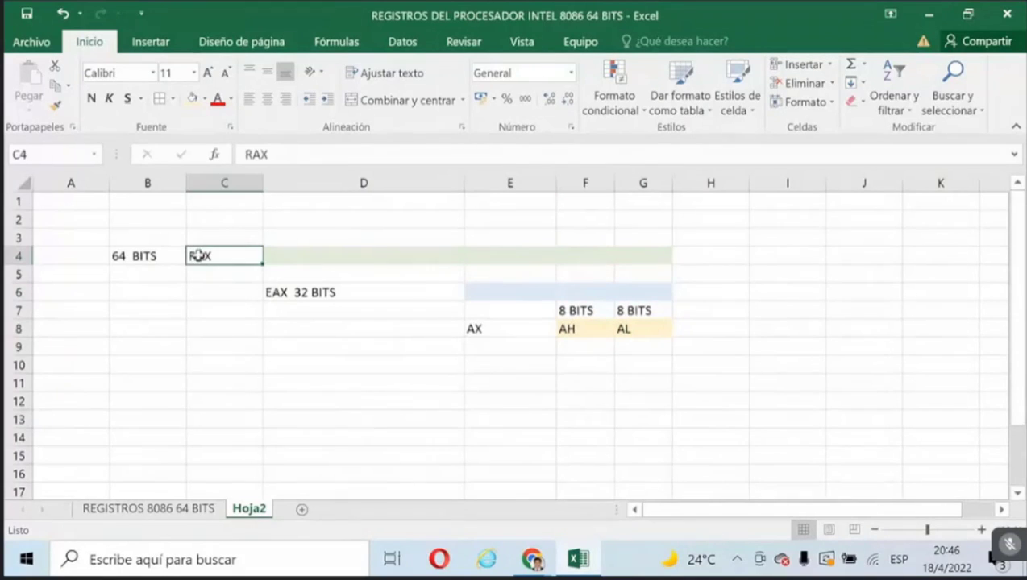
{"action": "left_click_drag", "start_coordinate": [277, 256], "coordinate": [649, 256]}
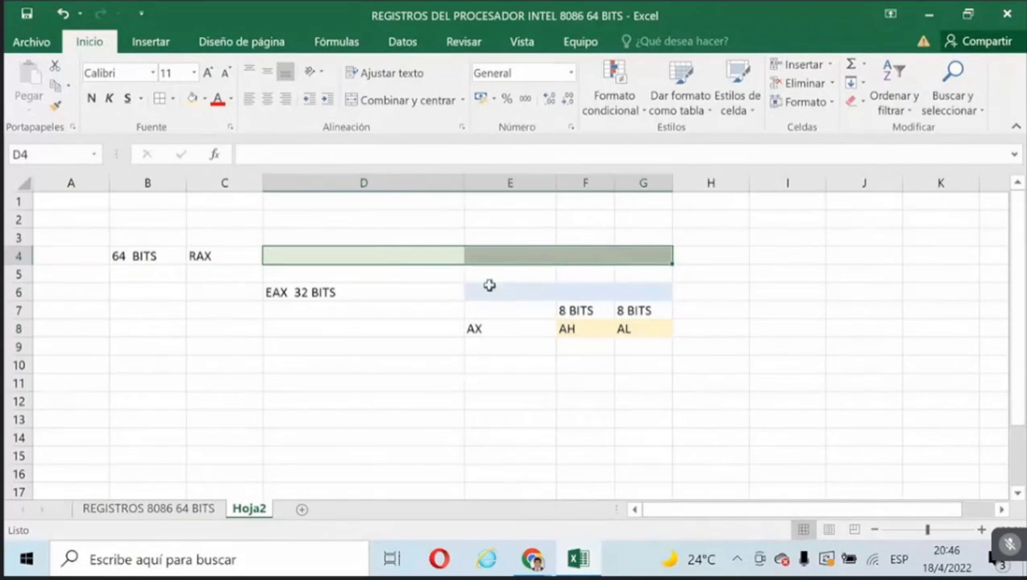
{"action": "left_click_drag", "start_coordinate": [489, 285], "coordinate": [665, 293]}
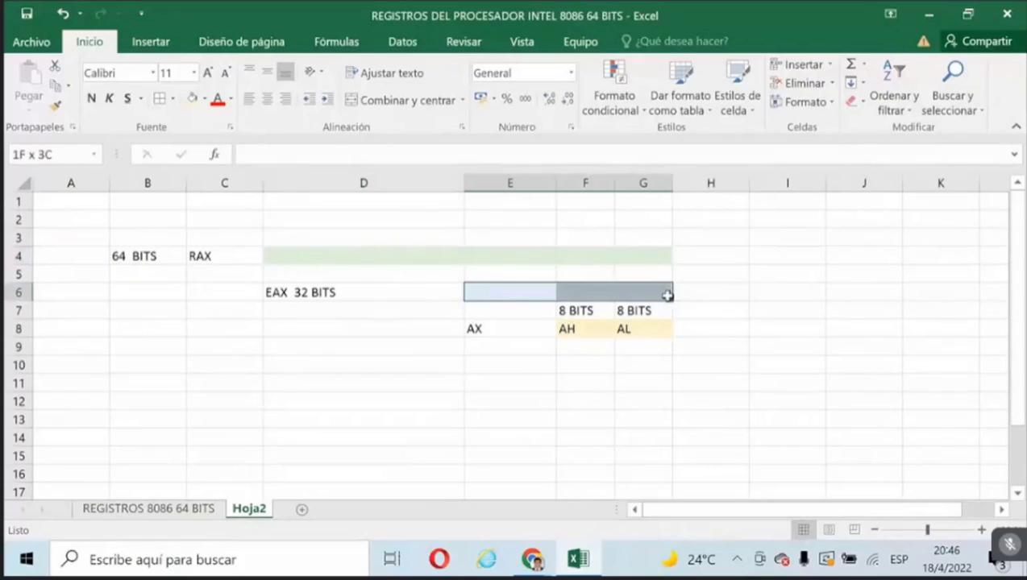
{"action": "left_click", "coordinate": [578, 346]}
{"action": "left_click_drag", "start_coordinate": [567, 328], "coordinate": [640, 328]}
{"action": "left_click", "coordinate": [562, 430]}
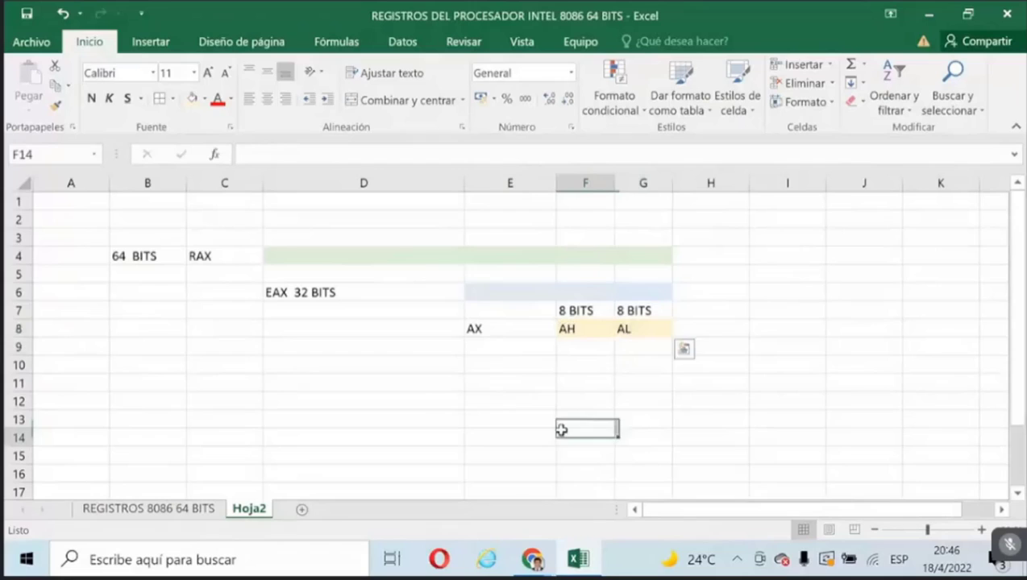
{"action": "left_click", "coordinate": [636, 332]}
{"action": "left_click", "coordinate": [585, 331]}
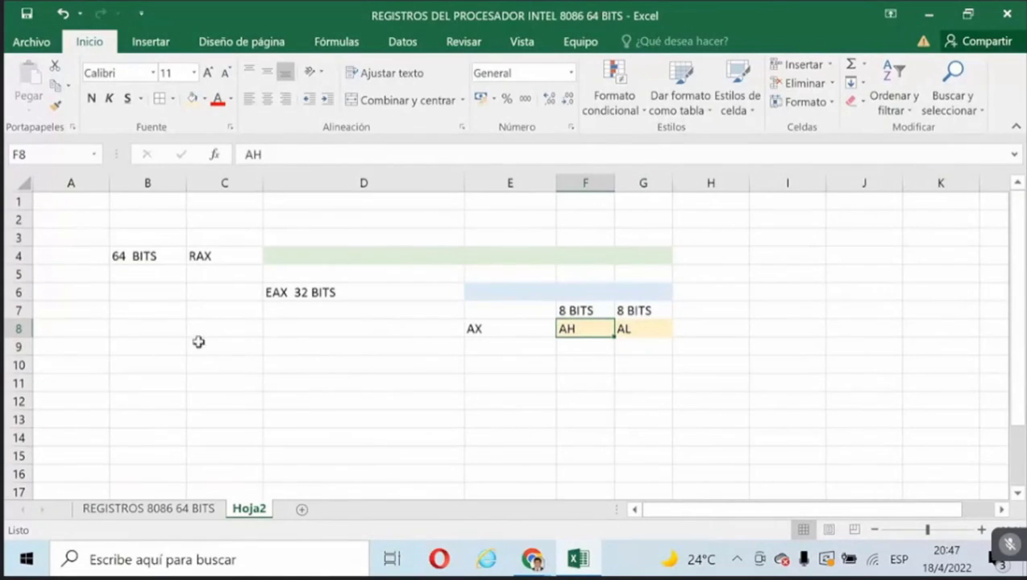
Enter the register list RAX, RBX, RCX, RDX in cell B10, below the diagram.
{"action": "left_click", "coordinate": [183, 367]}
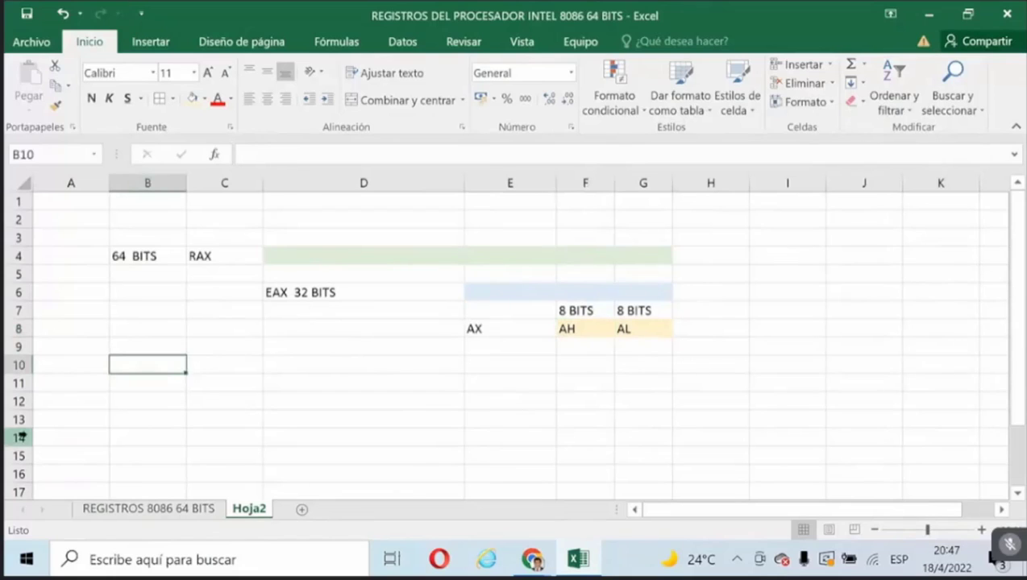
{"action": "type", "text": "RAX, RBX, RC"}
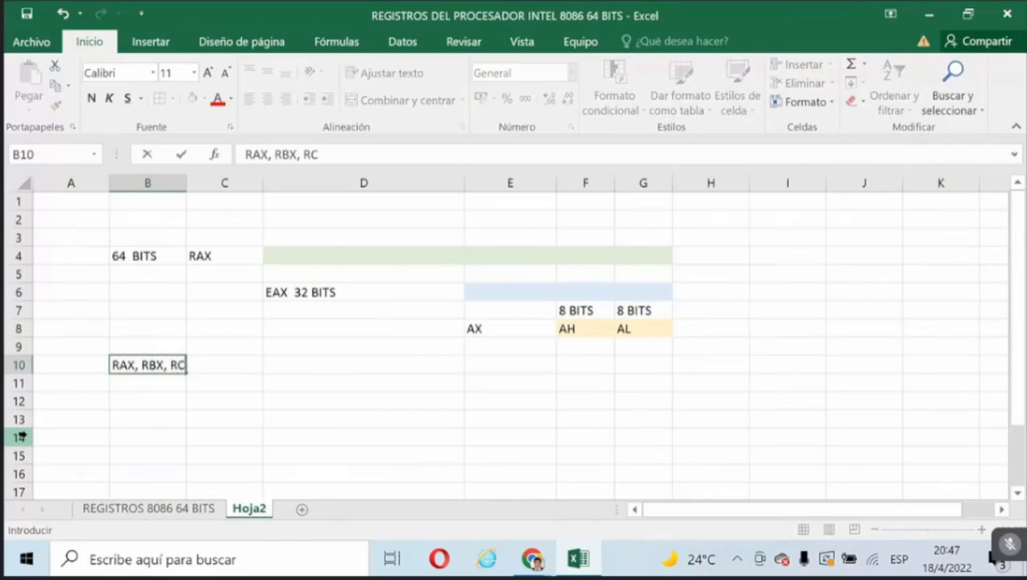
{"action": "type", "text": "X, RDX"}
{"action": "key", "text": "Return"}
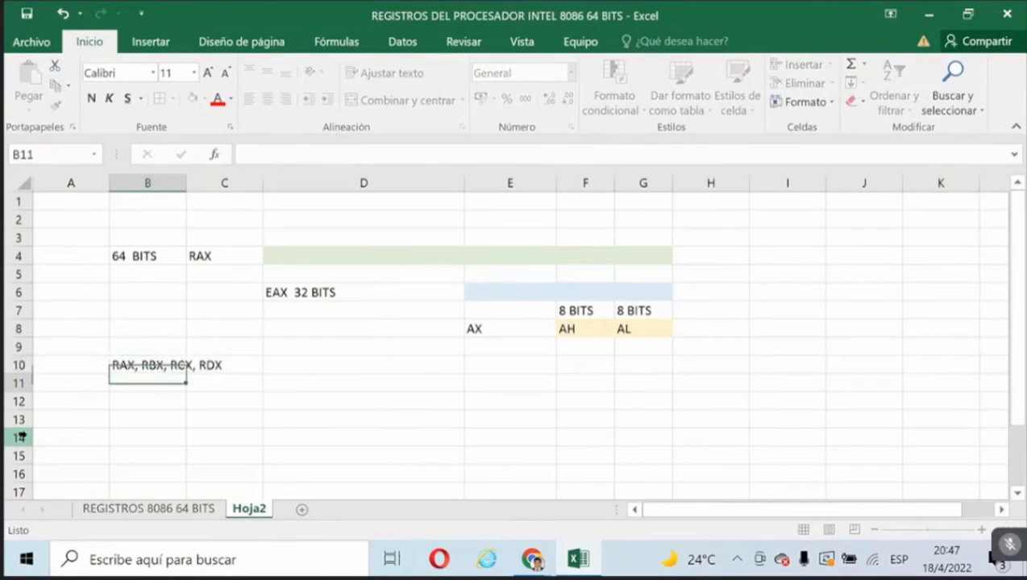
{"action": "key", "text": "Up"}
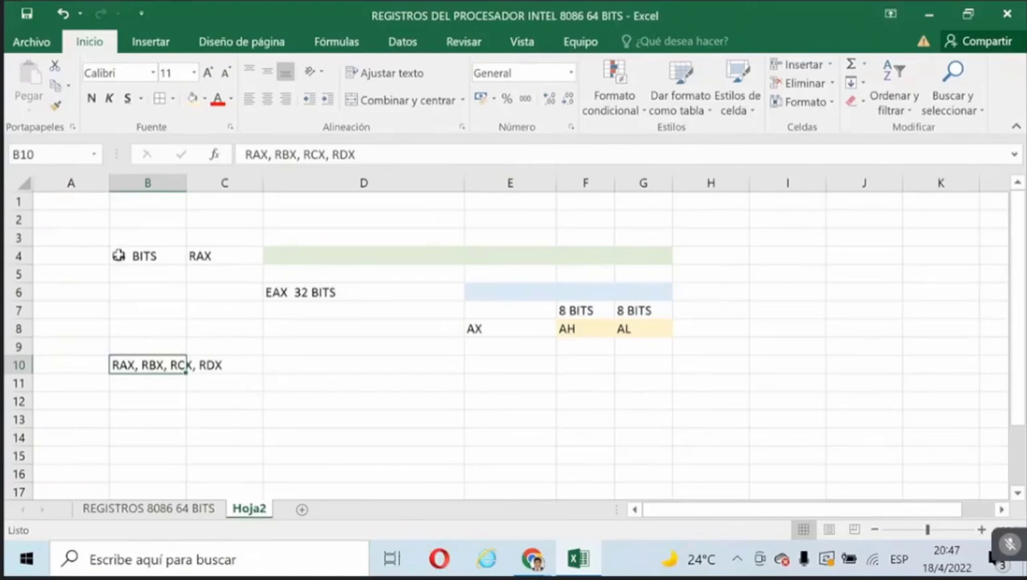
Copy the whole RAX diagram in B4:G8 and paste it starting at cell B12.
{"action": "left_click_drag", "start_coordinate": [119, 255], "coordinate": [635, 324]}
{"action": "right_click", "coordinate": [493, 257]}
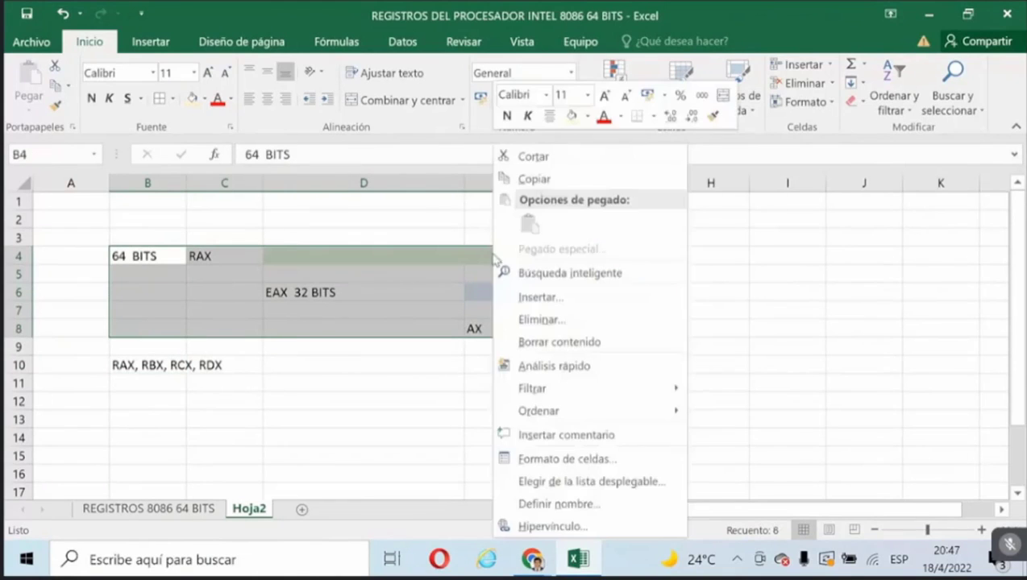
{"action": "left_click", "coordinate": [533, 179]}
{"action": "scroll", "coordinate": [208, 353], "scroll_direction": "down", "scroll_amount": 1}
{"action": "left_click", "coordinate": [154, 348]}
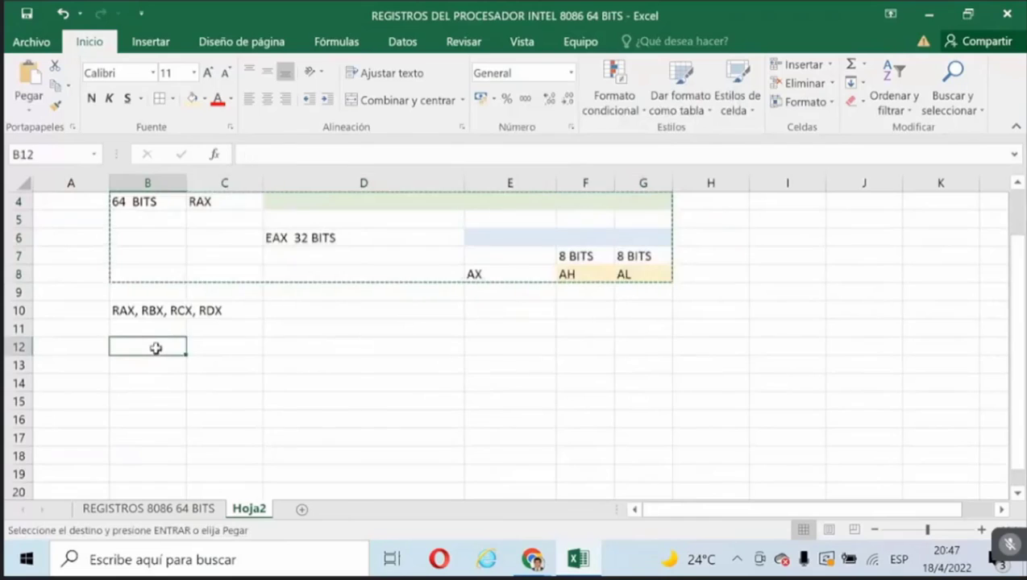
{"action": "right_click", "coordinate": [159, 348]}
{"action": "left_click", "coordinate": [191, 224]}
Relabel the copied diagram with RBX in cell C12 and EBX 32 BITS in cell D14.
{"action": "scroll", "coordinate": [119, 376], "scroll_direction": "down", "scroll_amount": 1}
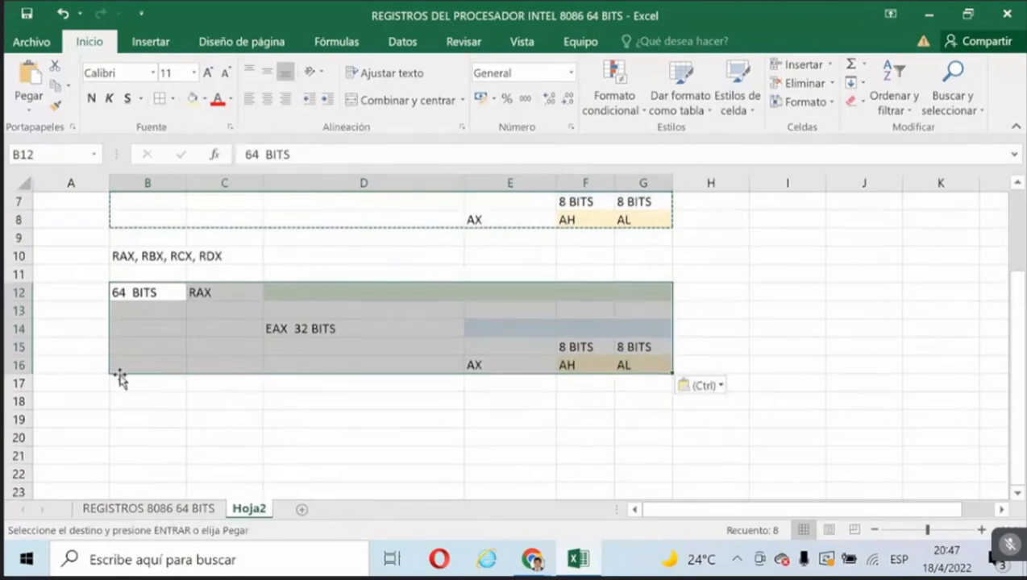
{"action": "left_click", "coordinate": [192, 291]}
{"action": "left_click", "coordinate": [252, 154]}
{"action": "key", "text": "Delete"}
{"action": "type", "text": "B"}
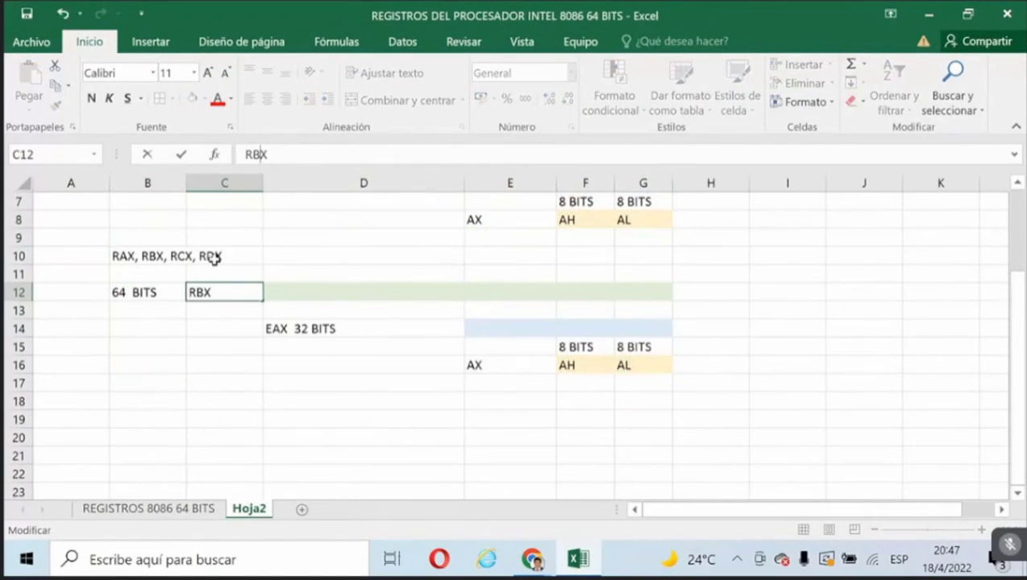
{"action": "key", "text": "Return"}
{"action": "left_click", "coordinate": [284, 326]}
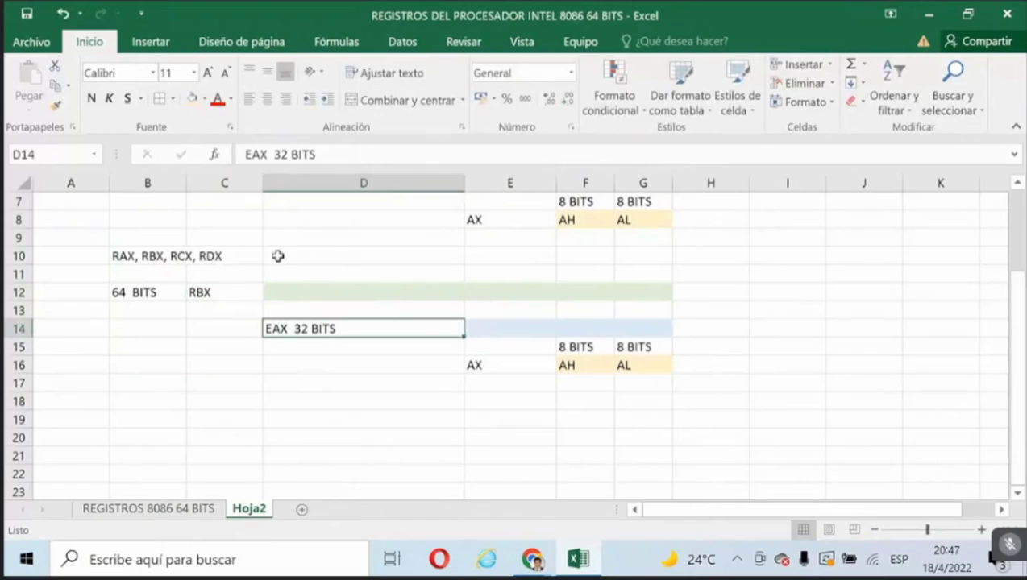
{"action": "left_click", "coordinate": [249, 154]}
{"action": "key", "text": "Delete"}
{"action": "type", "text": "B"}
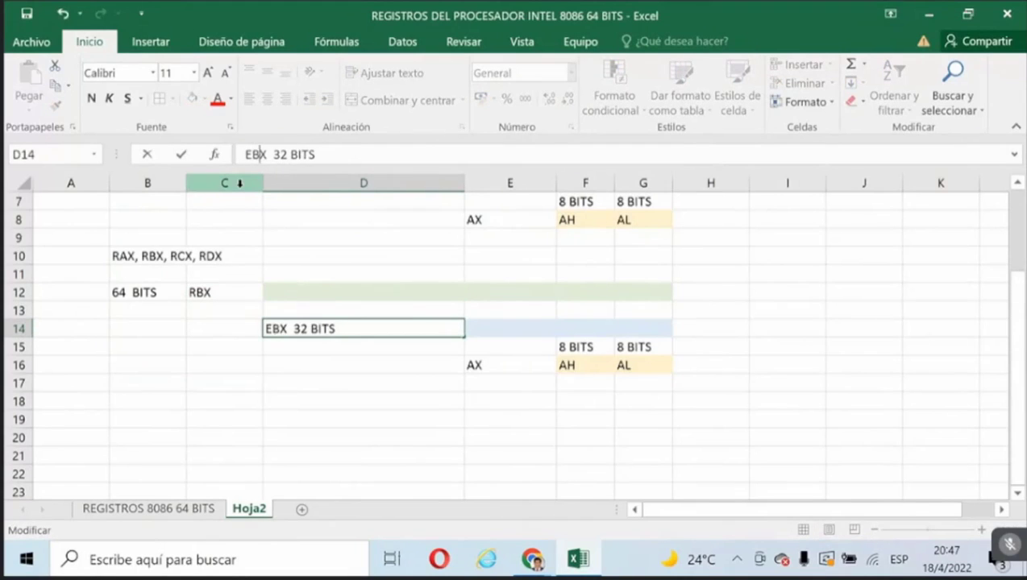
Change the label in cell E16, before the second diagram's gold bar, to BX.
{"action": "left_click", "coordinate": [470, 367]}
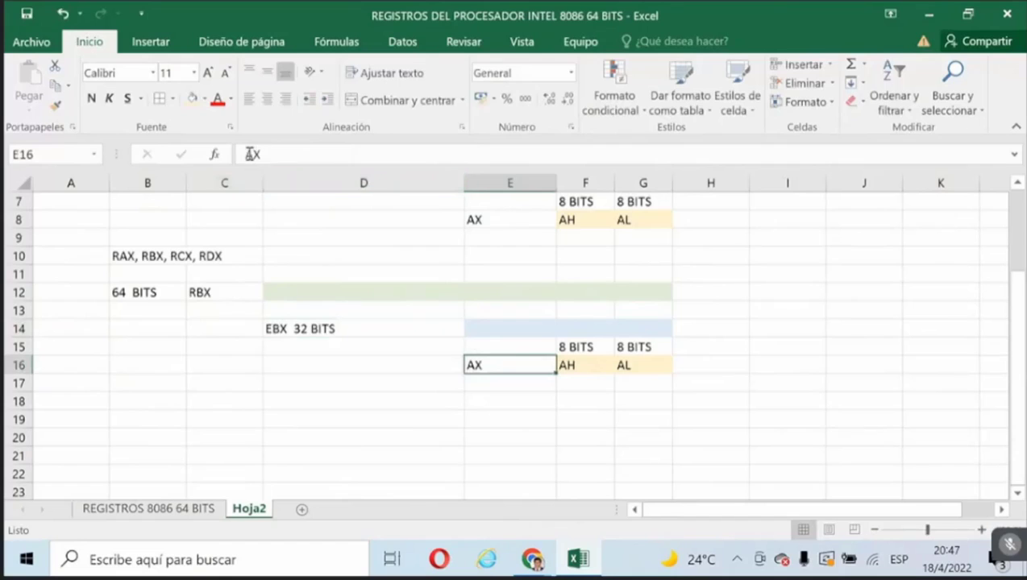
{"action": "left_click", "coordinate": [245, 154]}
{"action": "key", "text": "Delete"}
{"action": "type", "text": "B"}
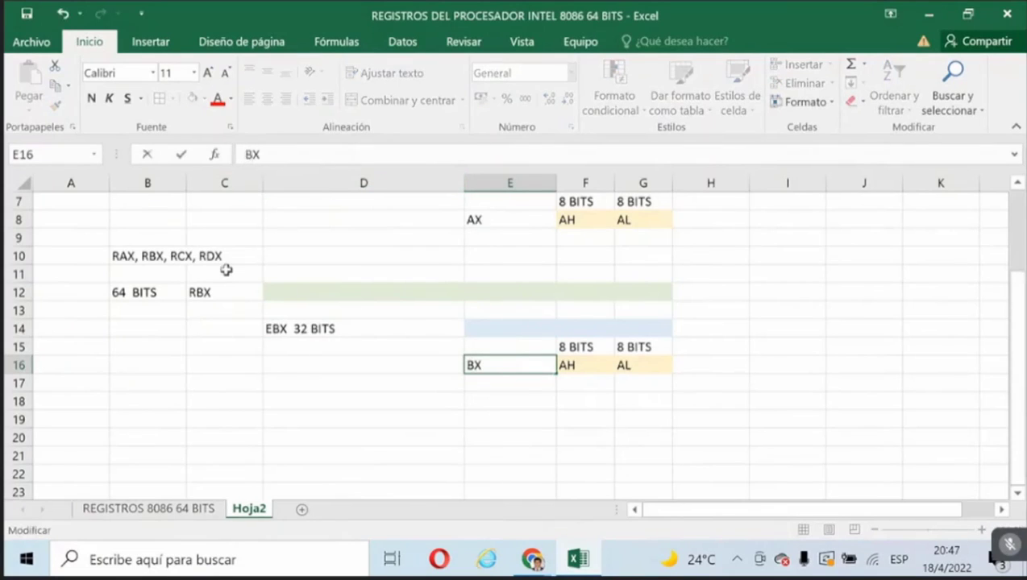
{"action": "key", "text": "Tab"}
Change the second diagram's gold cells to BH in F16 and BL in G16.
{"action": "left_click", "coordinate": [246, 154]}
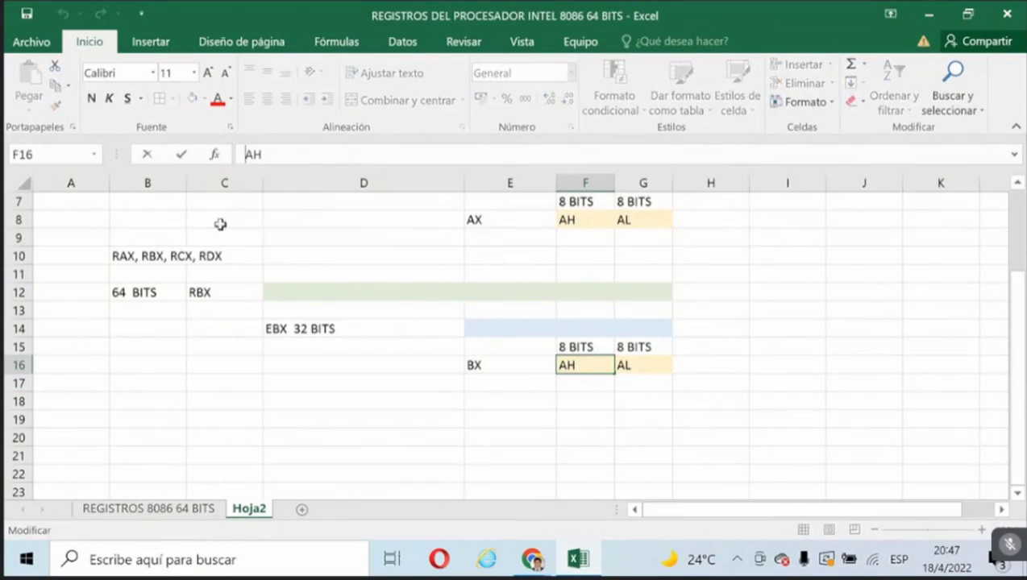
{"action": "key", "text": "Delete"}
{"action": "type", "text": "B"}
{"action": "left_click", "coordinate": [623, 369]}
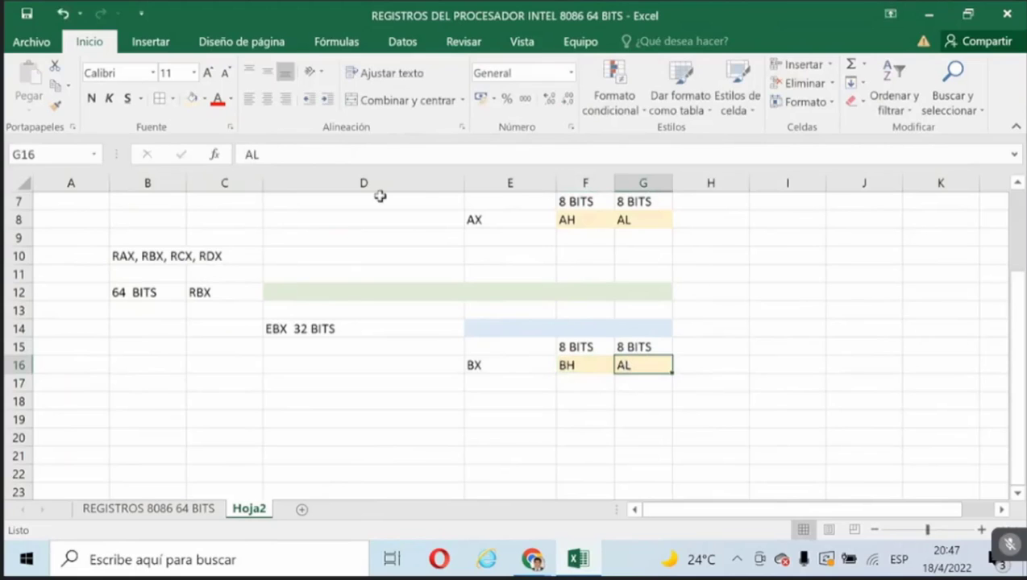
{"action": "left_click", "coordinate": [250, 154]}
{"action": "key", "text": "Delete"}
{"action": "type", "text": "B"}
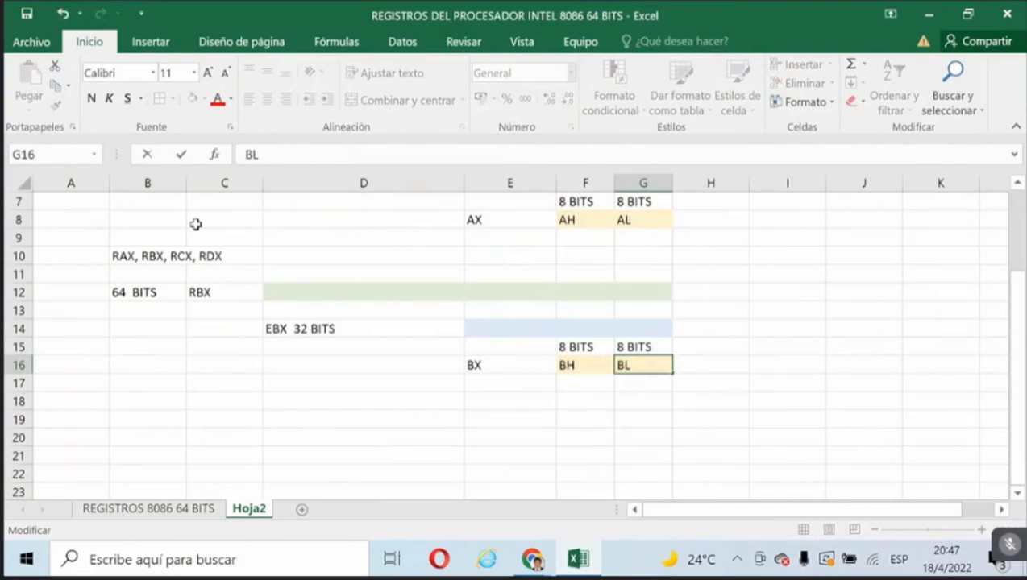
{"action": "left_click", "coordinate": [241, 372]}
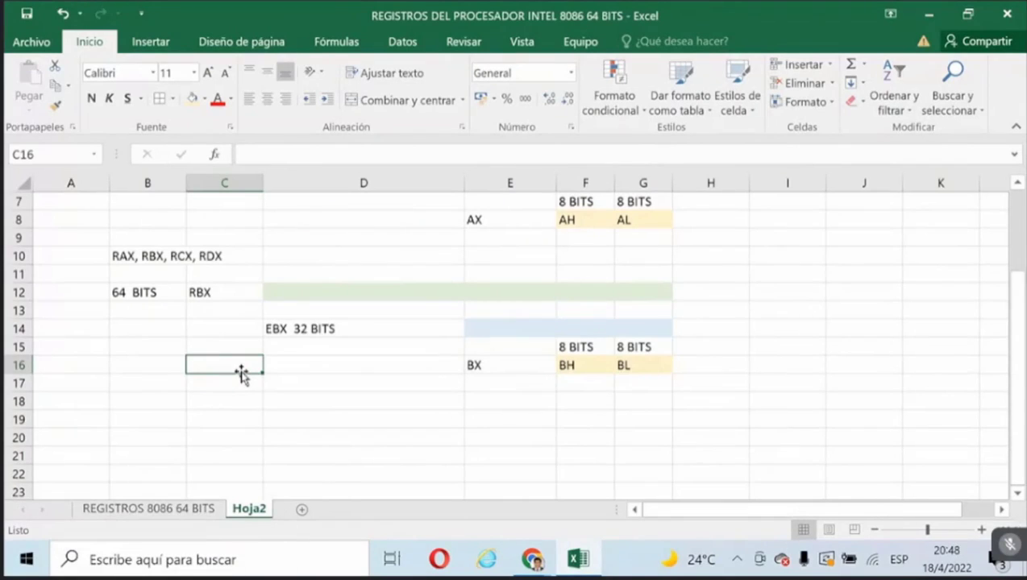
Copy the RBX diagram in B12:G16 and paste it starting at cell B18.
{"action": "left_click_drag", "start_coordinate": [125, 293], "coordinate": [669, 370]}
{"action": "right_click", "coordinate": [411, 295]}
{"action": "left_click", "coordinate": [443, 179]}
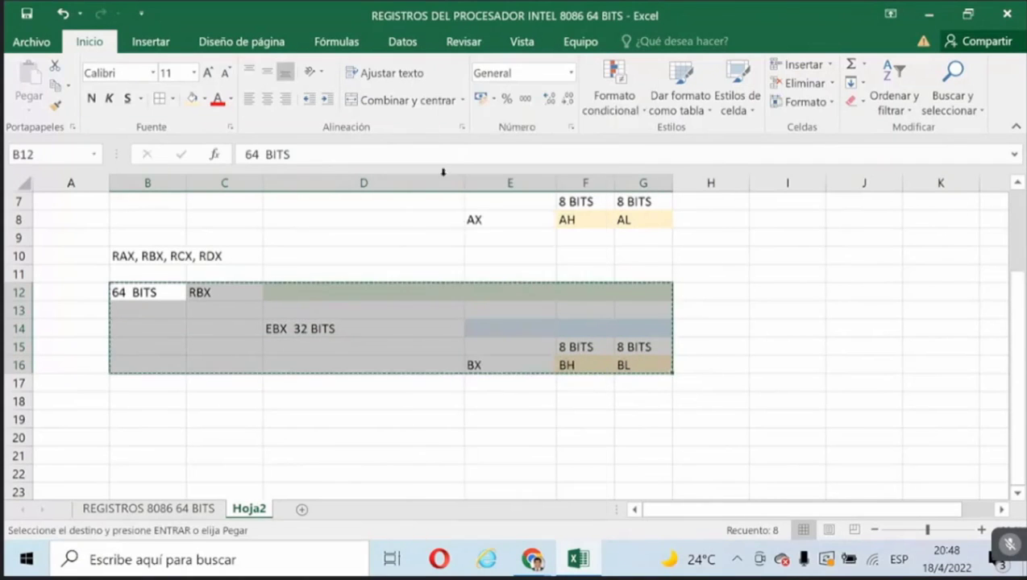
{"action": "left_click", "coordinate": [139, 393]}
{"action": "right_click", "coordinate": [139, 394]}
{"action": "left_click", "coordinate": [171, 84]}
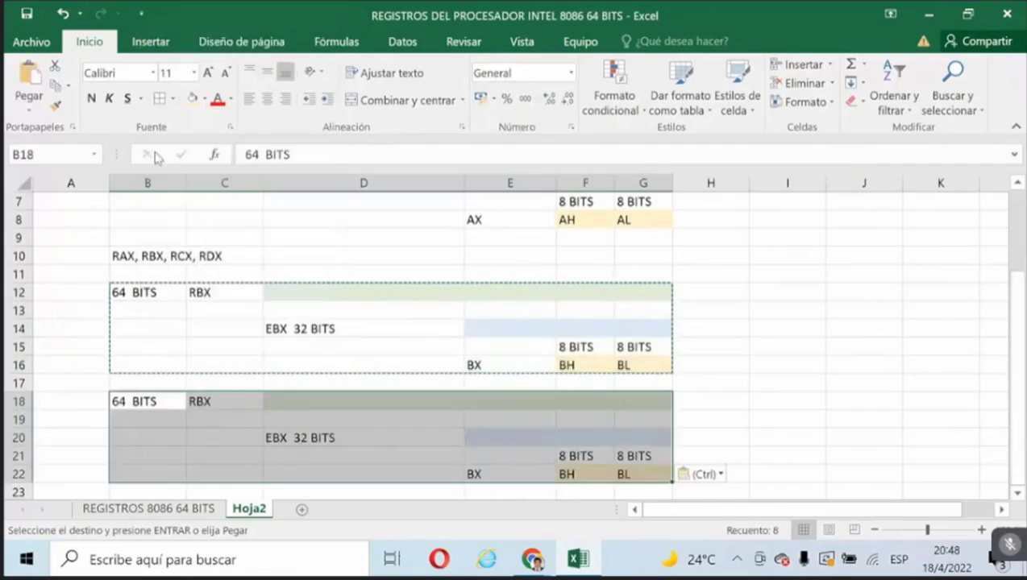
Relabel the third diagram with RCX in cell C18 and ECX 32 BITS in cell D20.
{"action": "scroll", "coordinate": [185, 351], "scroll_direction": "down", "scroll_amount": 1}
{"action": "double_click", "coordinate": [194, 347]}
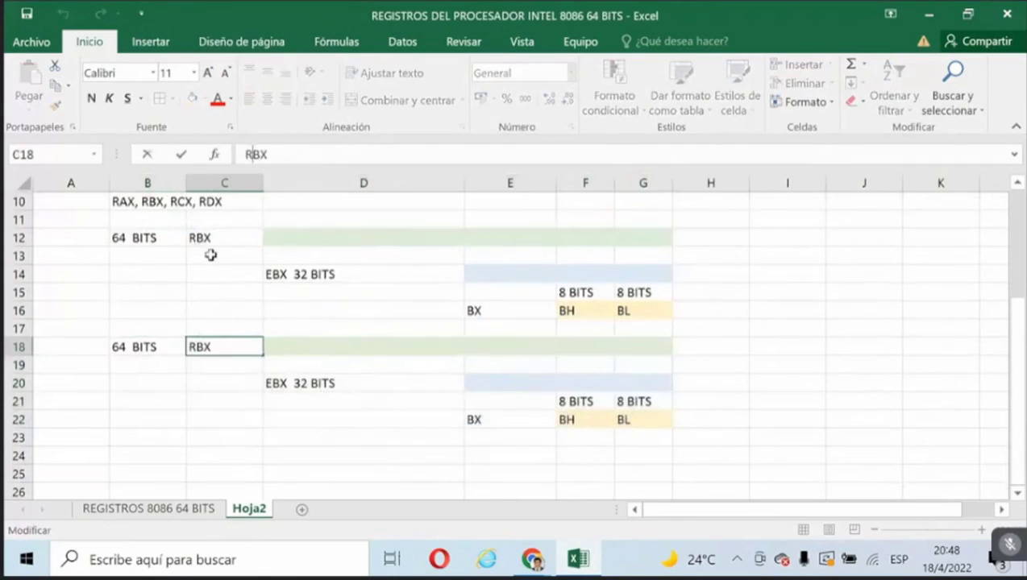
{"action": "key", "text": "Delete"}
{"action": "type", "text": "C"}
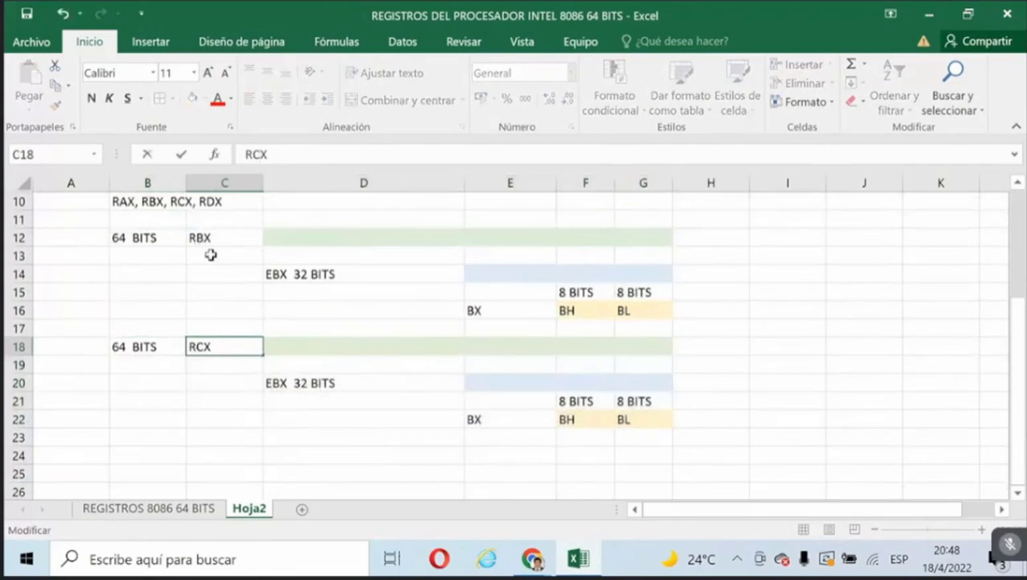
{"action": "left_click", "coordinate": [294, 385]}
{"action": "left_click", "coordinate": [250, 154]}
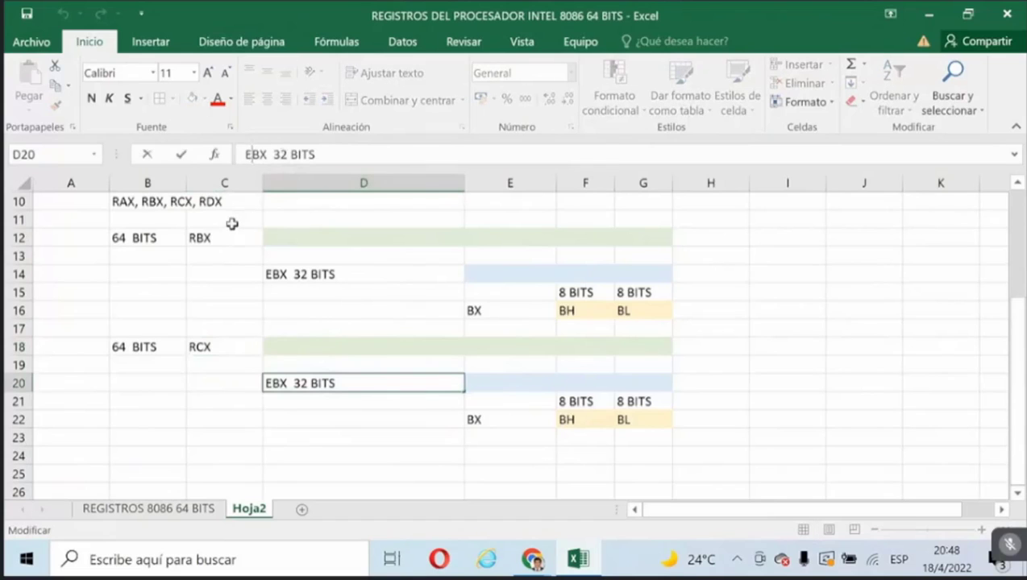
{"action": "type", "text": "C"}
{"action": "left_click", "coordinate": [489, 419]}
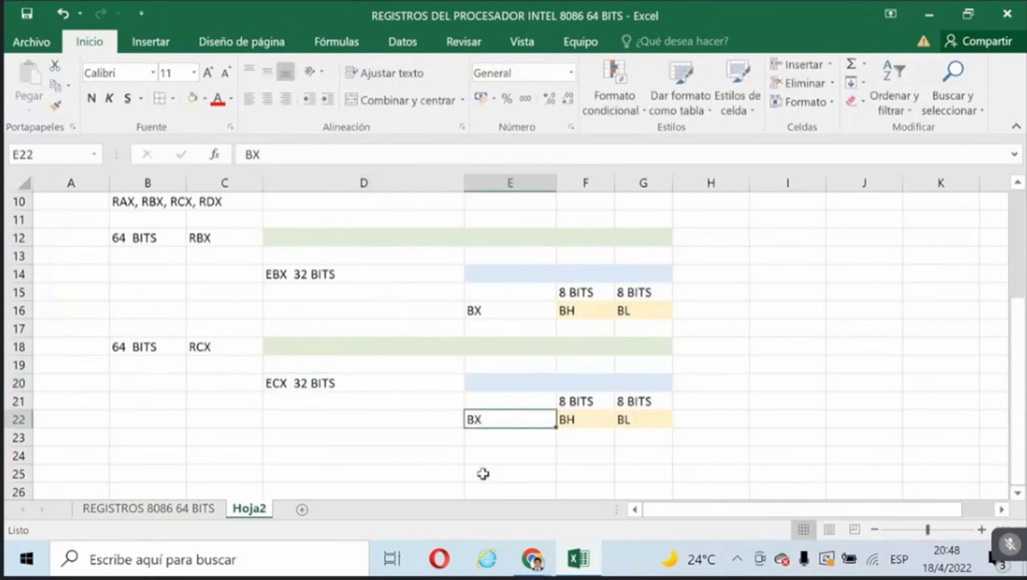
Relabel the third diagram's lowest row with CX in E22, CH in F22 and CL in G22.
{"action": "left_click", "coordinate": [247, 156]}
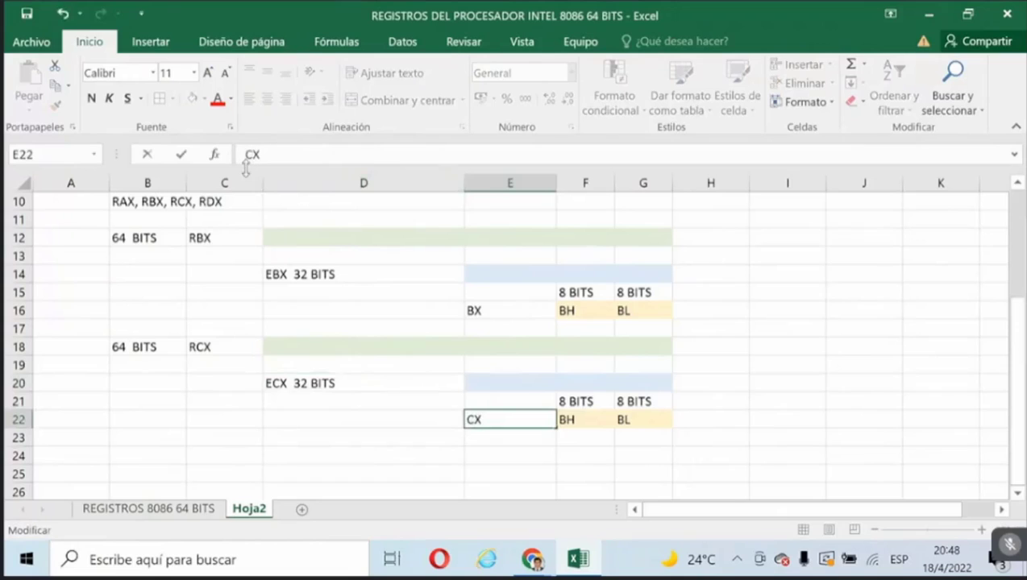
{"action": "left_click", "coordinate": [561, 421]}
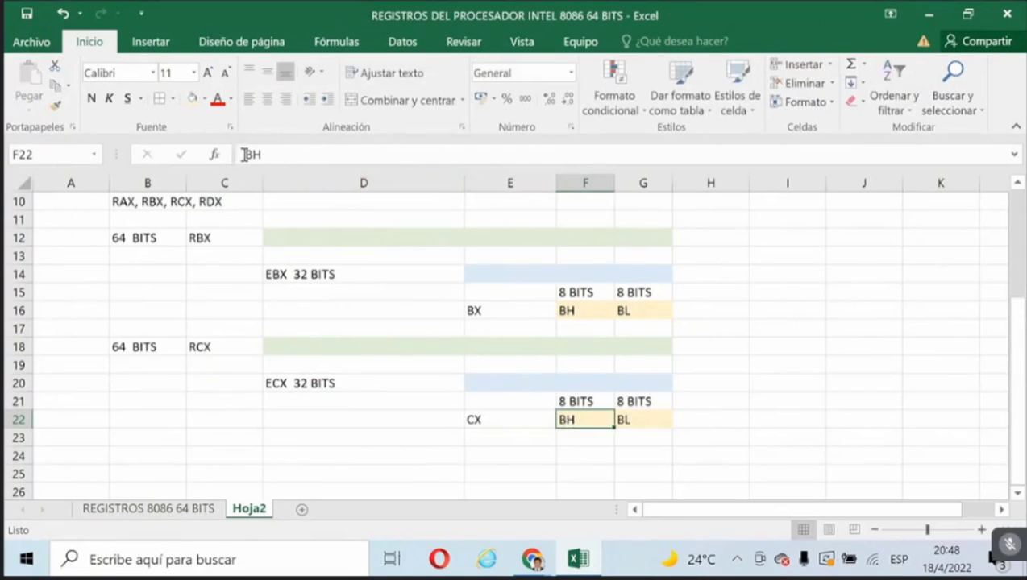
{"action": "left_click", "coordinate": [244, 154]}
{"action": "left_click", "coordinate": [636, 420]}
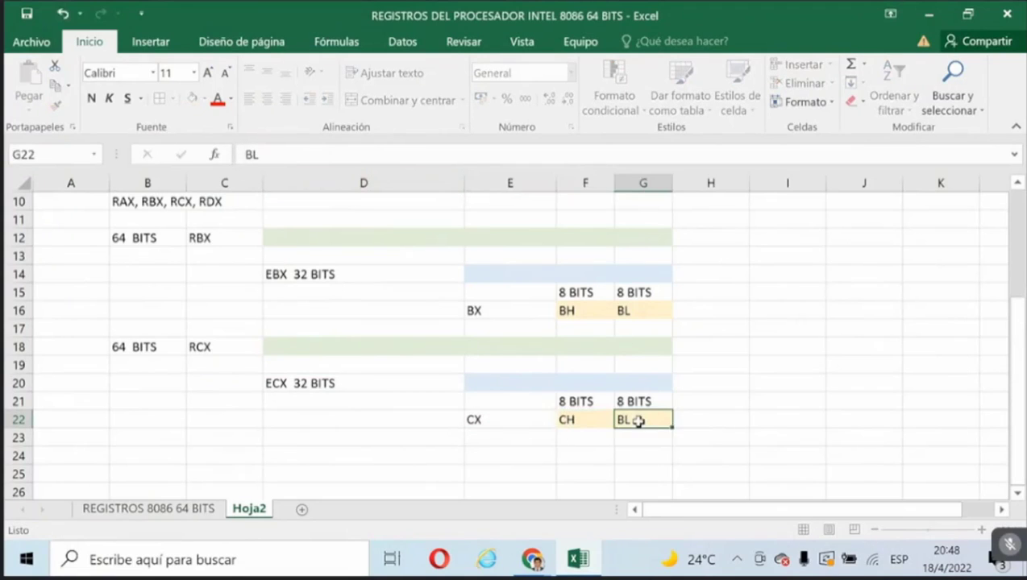
{"action": "left_click", "coordinate": [244, 155]}
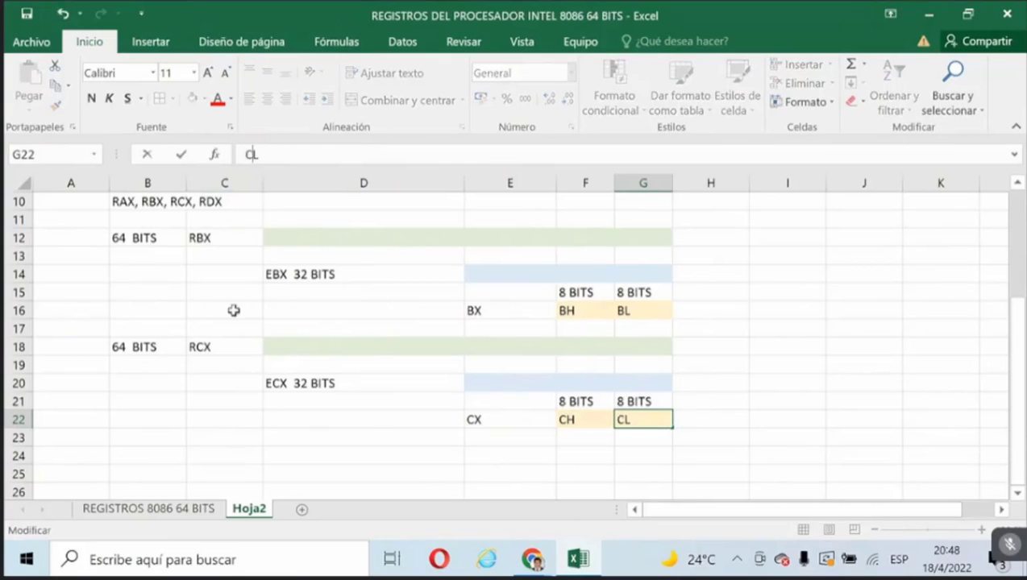
{"action": "left_click", "coordinate": [253, 418]}
Copy the RCX diagram in B18:G22 and paste it starting at cell B25.
{"action": "left_click_drag", "start_coordinate": [110, 339], "coordinate": [641, 420]}
{"action": "right_click", "coordinate": [378, 353]}
{"action": "left_click", "coordinate": [415, 179]}
{"action": "scroll", "coordinate": [263, 357], "scroll_direction": "down", "scroll_amount": 2}
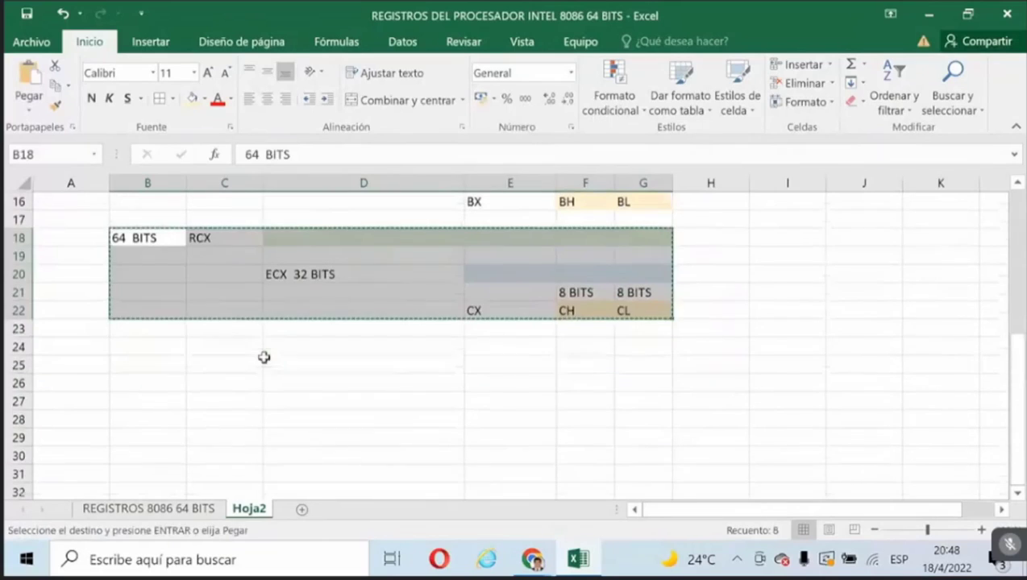
{"action": "left_click", "coordinate": [146, 365]}
{"action": "right_click", "coordinate": [147, 365]}
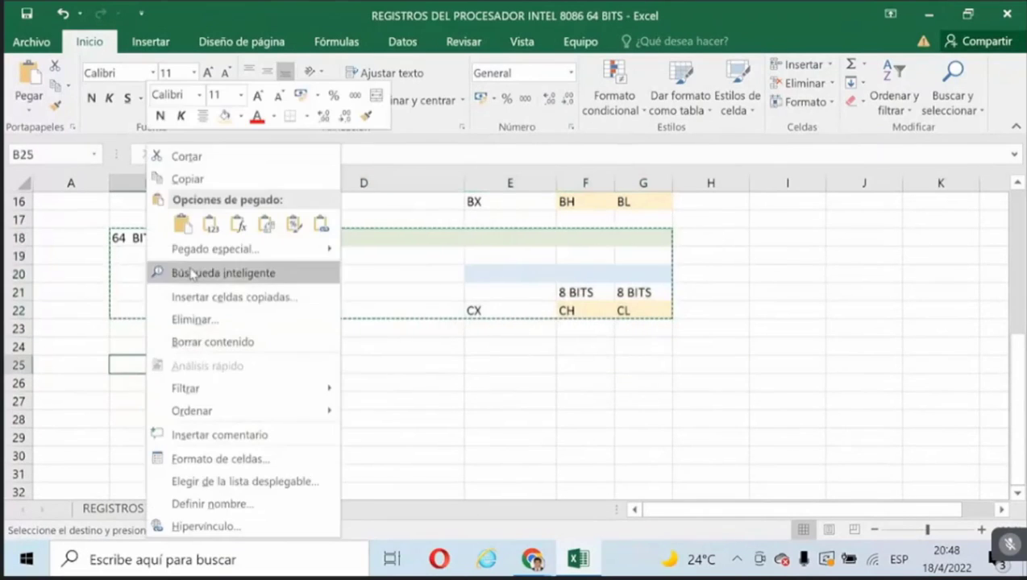
{"action": "left_click", "coordinate": [182, 224]}
Relabel the fourth diagram with RDX in cell C25 and EDX 32 BITS in cell D27.
{"action": "left_click", "coordinate": [201, 362]}
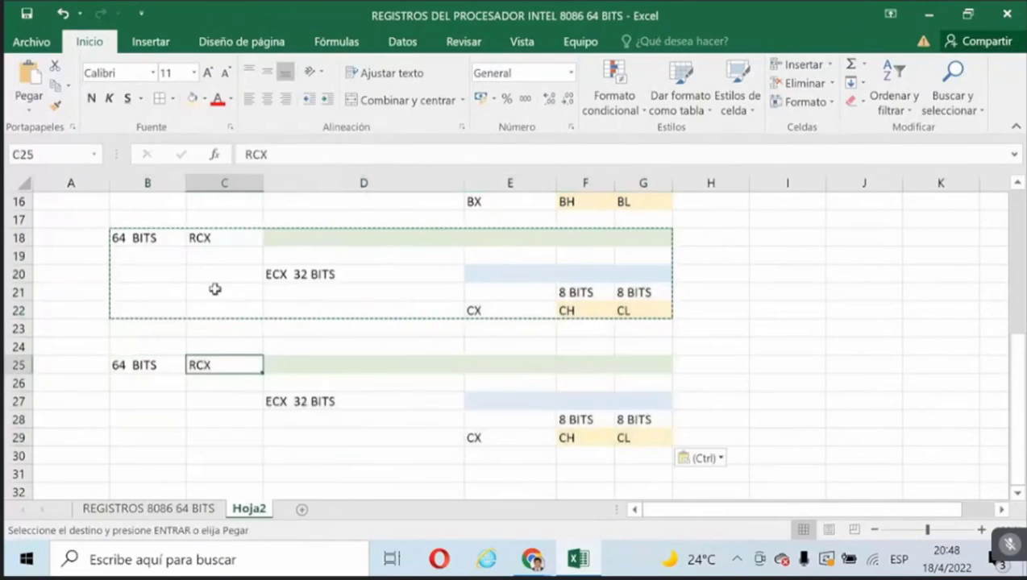
{"action": "left_click", "coordinate": [254, 159]}
{"action": "key", "text": "BackSpace"}
{"action": "type", "text": "D"}
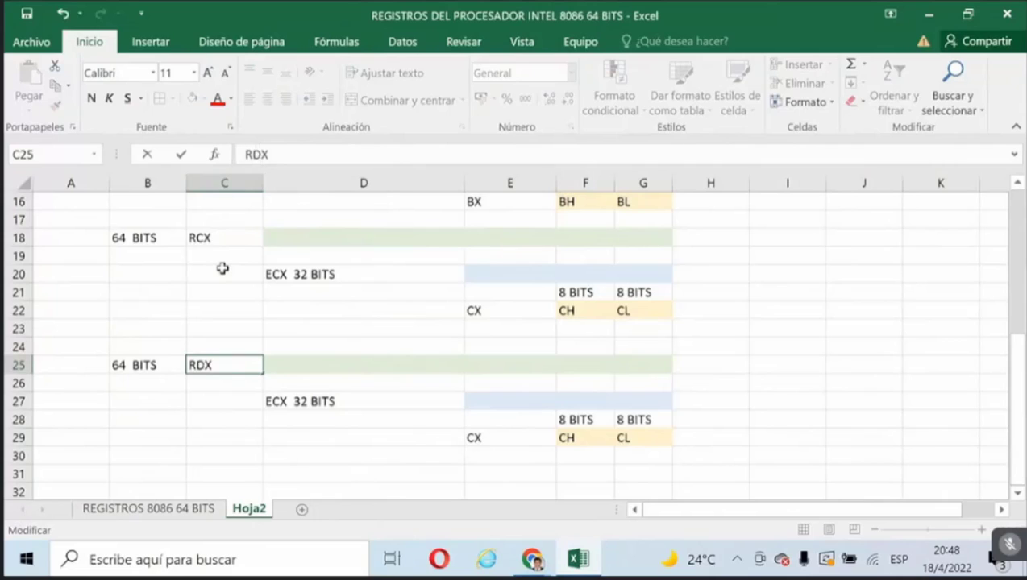
{"action": "left_click", "coordinate": [275, 403]}
{"action": "left_click", "coordinate": [254, 153]}
{"action": "key", "text": "BackSpace"}
{"action": "type", "text": "D"}
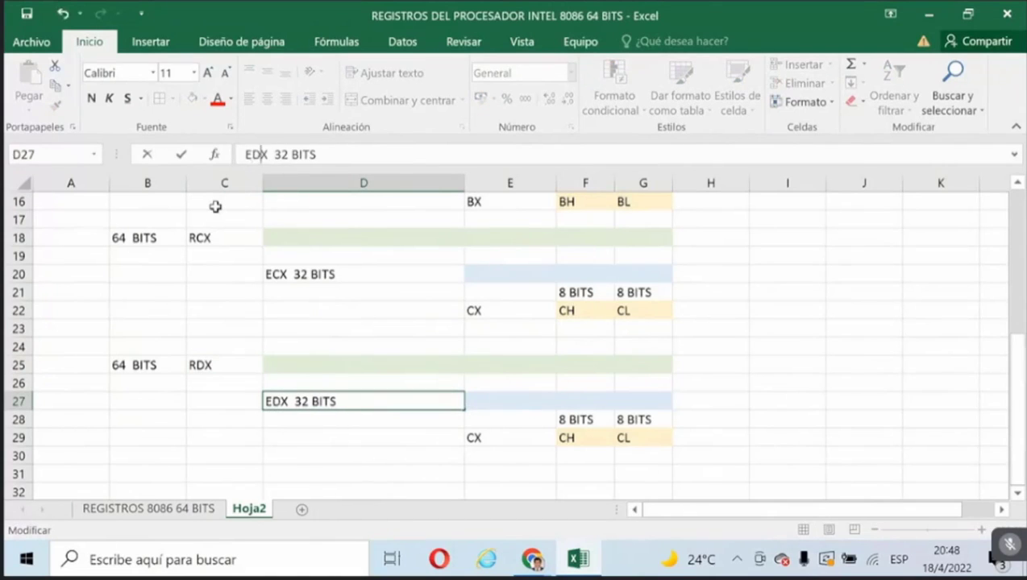
Change the fourth diagram's lowest row to DX in E29, DH in F29 and DL in G29.
{"action": "left_click", "coordinate": [489, 433]}
{"action": "left_click", "coordinate": [252, 154]}
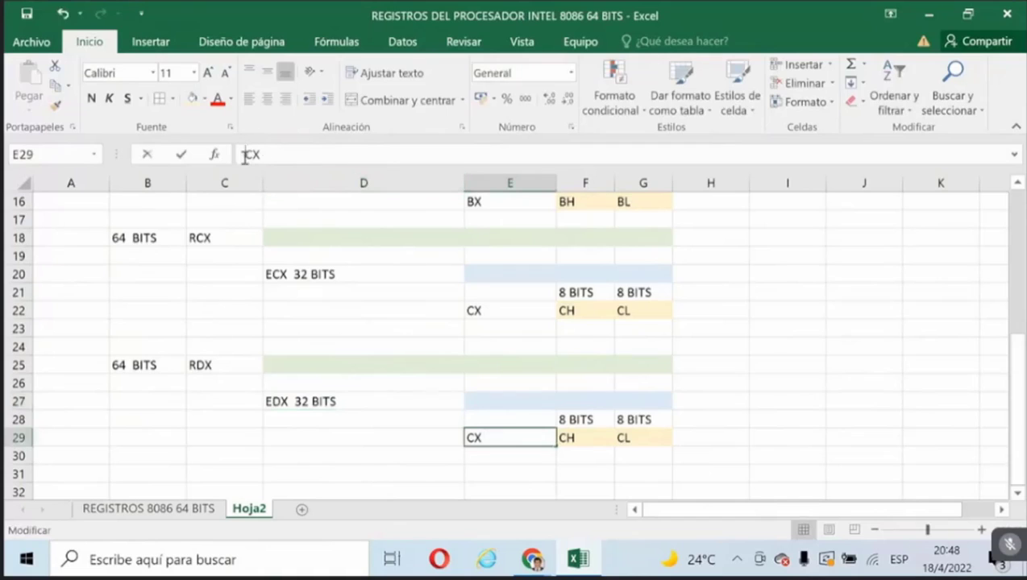
{"action": "type", "text": "D"}
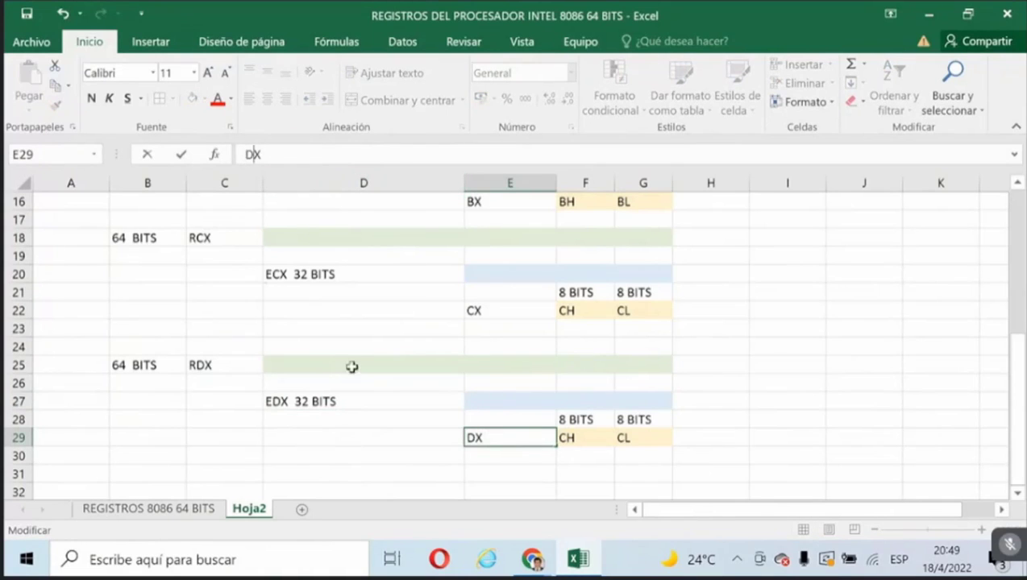
{"action": "left_click", "coordinate": [583, 436]}
{"action": "left_click", "coordinate": [246, 154]}
{"action": "key", "text": "Delete"}
{"action": "type", "text": "D"}
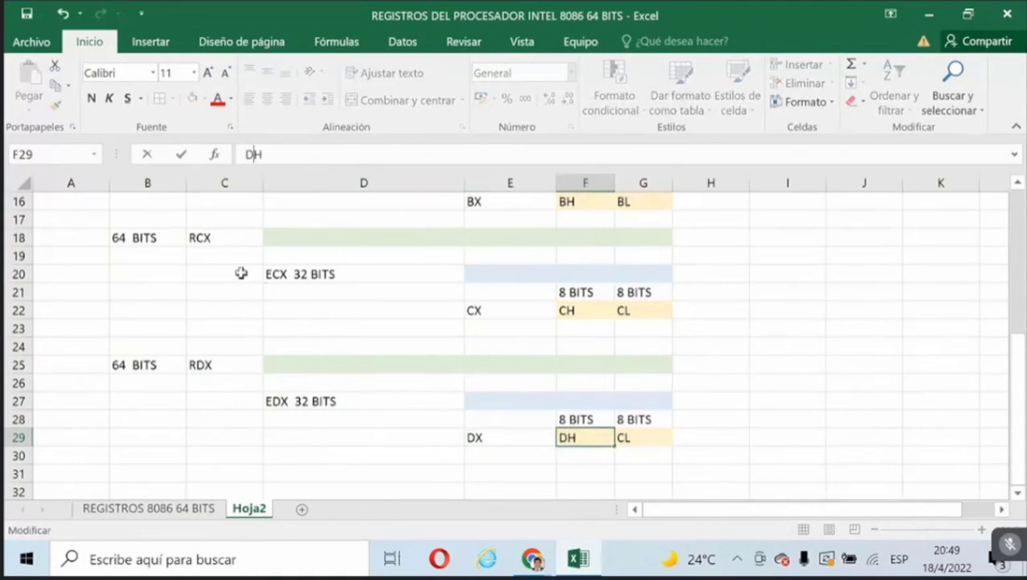
{"action": "key", "text": "Tab"}
{"action": "left_click", "coordinate": [253, 158]}
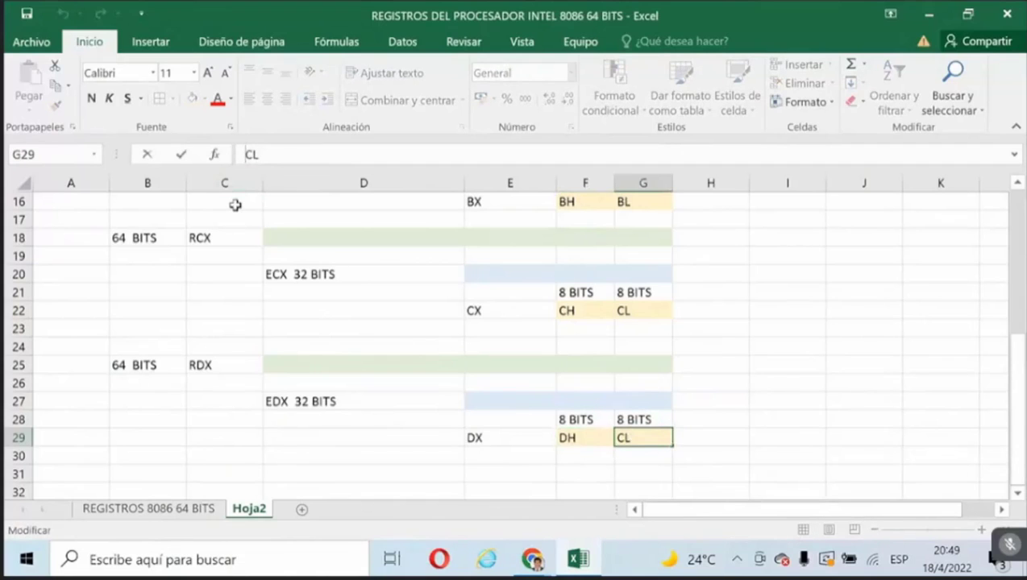
{"action": "type", "text": "D"}
{"action": "left_click", "coordinate": [474, 368]}
Review the four register diagrams and the table on the REGISTROS 8086 64 BITS sheet.
{"action": "scroll", "coordinate": [195, 420], "scroll_direction": "down", "scroll_amount": 1}
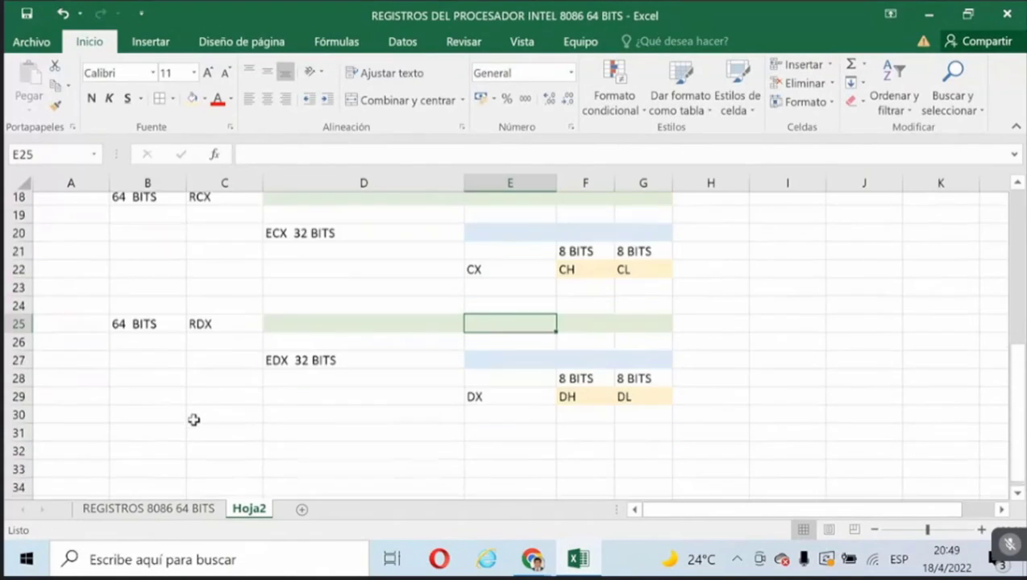
{"action": "scroll", "coordinate": [196, 420], "scroll_direction": "up", "scroll_amount": 5}
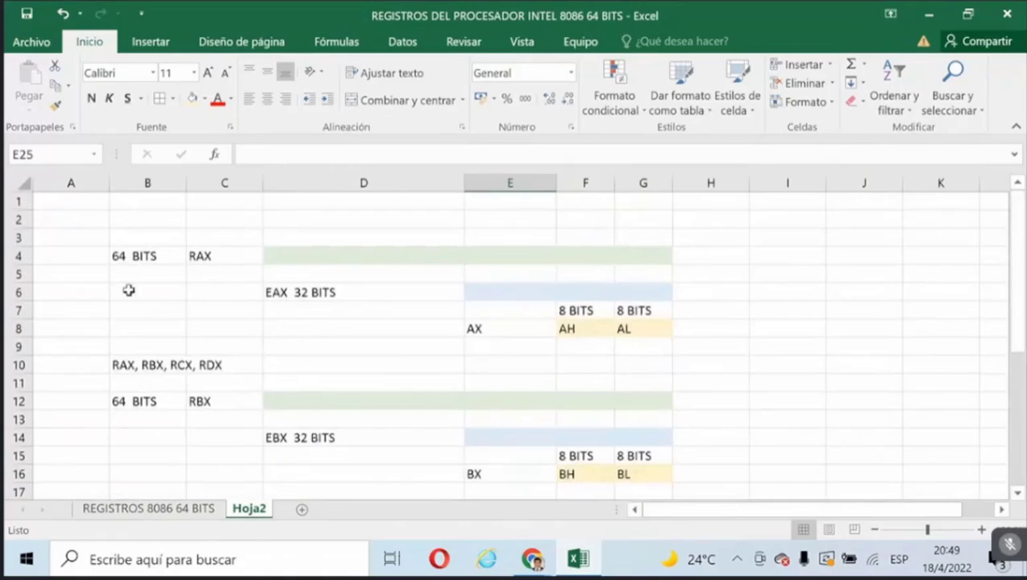
{"action": "scroll", "coordinate": [171, 414], "scroll_direction": "down", "scroll_amount": 4}
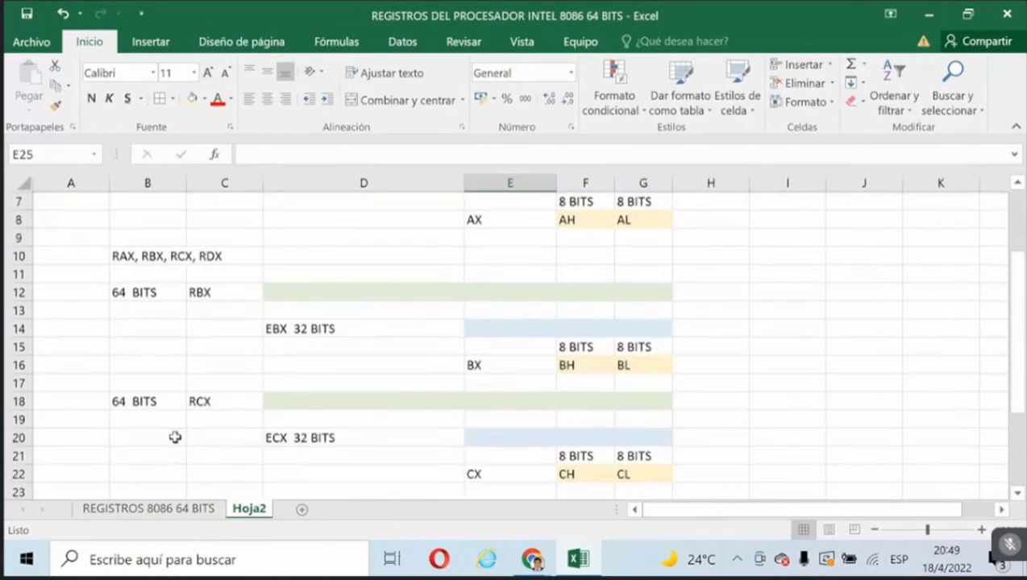
{"action": "scroll", "coordinate": [195, 430], "scroll_direction": "down", "scroll_amount": 2}
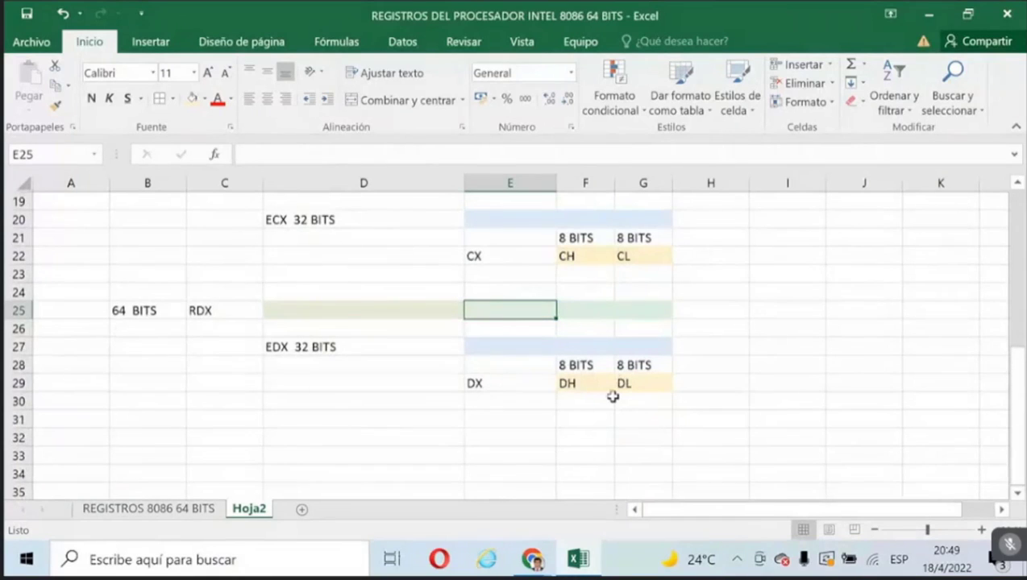
{"action": "left_click", "coordinate": [203, 509]}
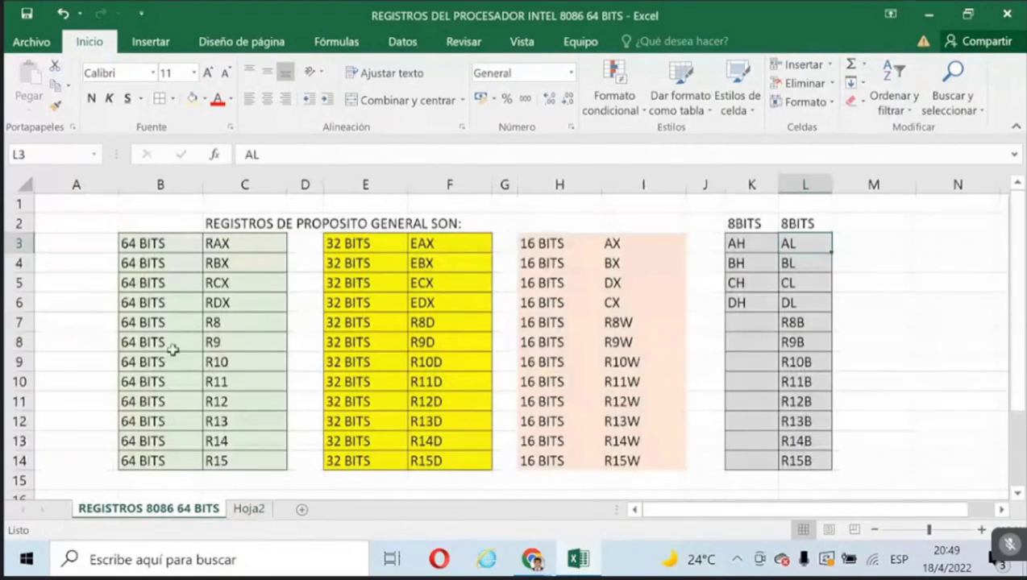
Rename the sheet Hoja2 as REGISTROS.
{"action": "left_click", "coordinate": [248, 509]}
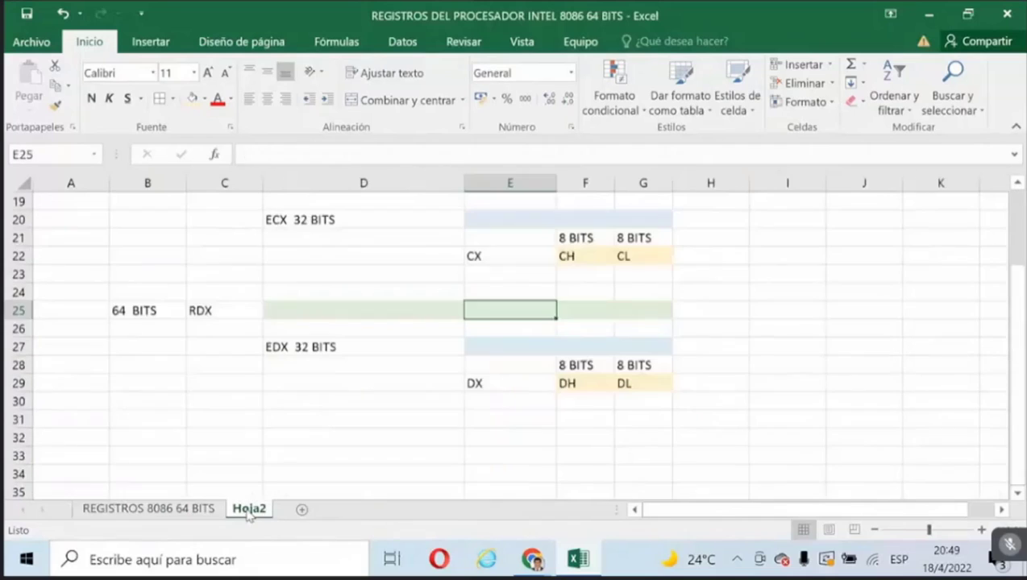
{"action": "right_click", "coordinate": [248, 514]}
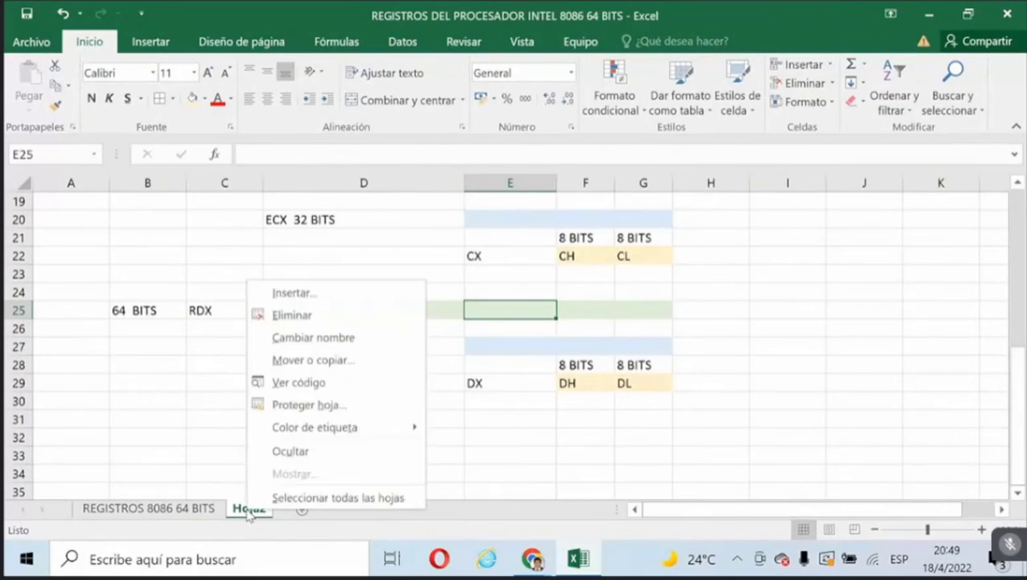
{"action": "left_click", "coordinate": [296, 337]}
{"action": "type", "text": "R"}
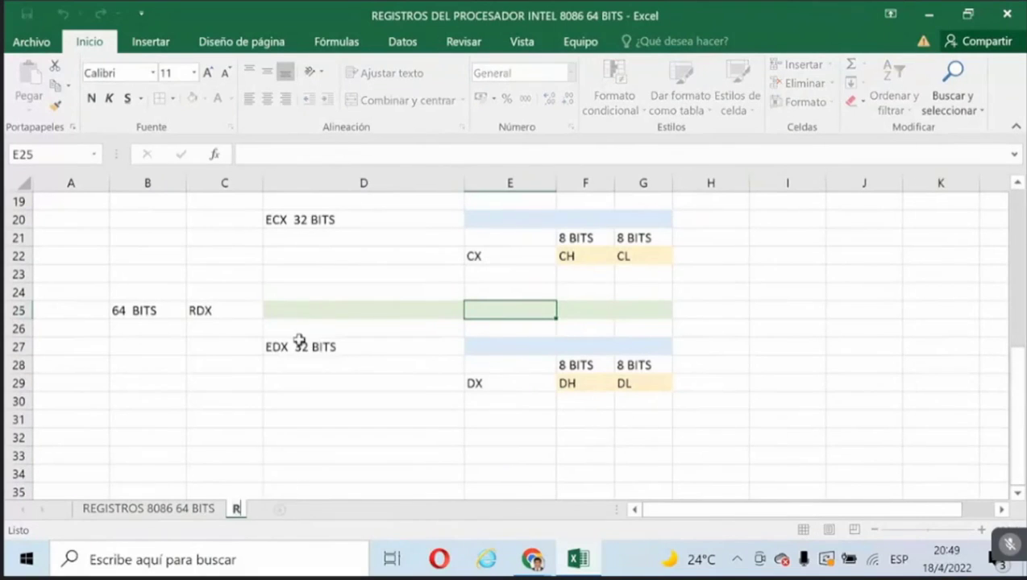
{"action": "type", "text": "GISGISTRO"}
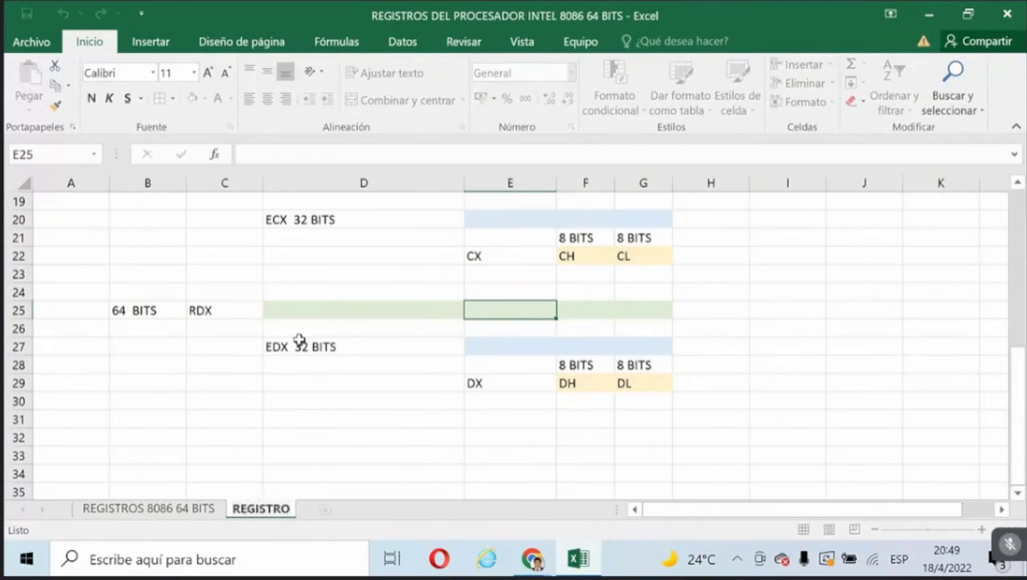
{"action": "type", "text": "S"}
{"action": "key", "text": "Return"}
{"action": "left_click", "coordinate": [397, 369]}
{"action": "scroll", "coordinate": [398, 371], "scroll_direction": "down", "scroll_amount": 2}
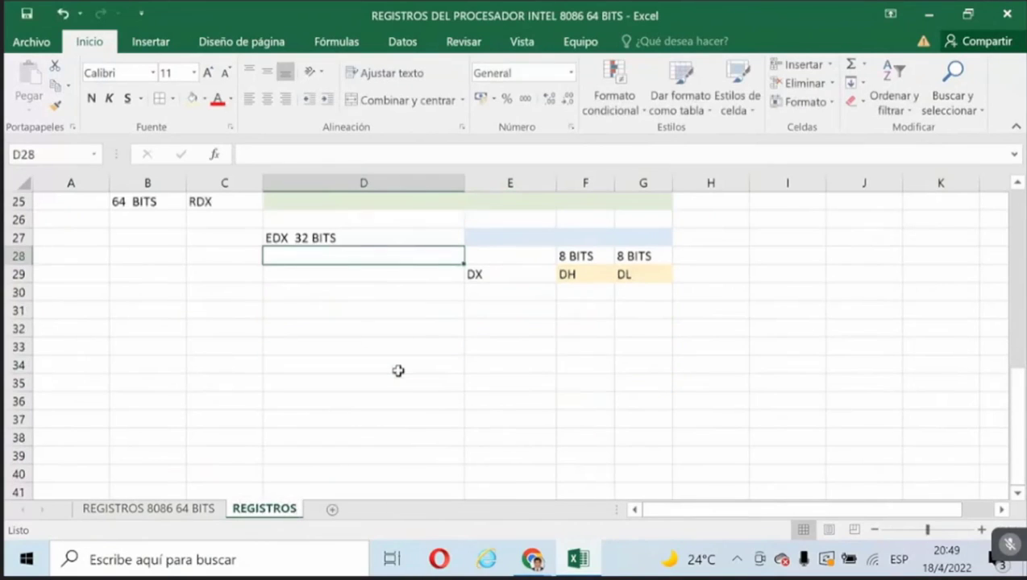
{"action": "left_click", "coordinate": [152, 328]}
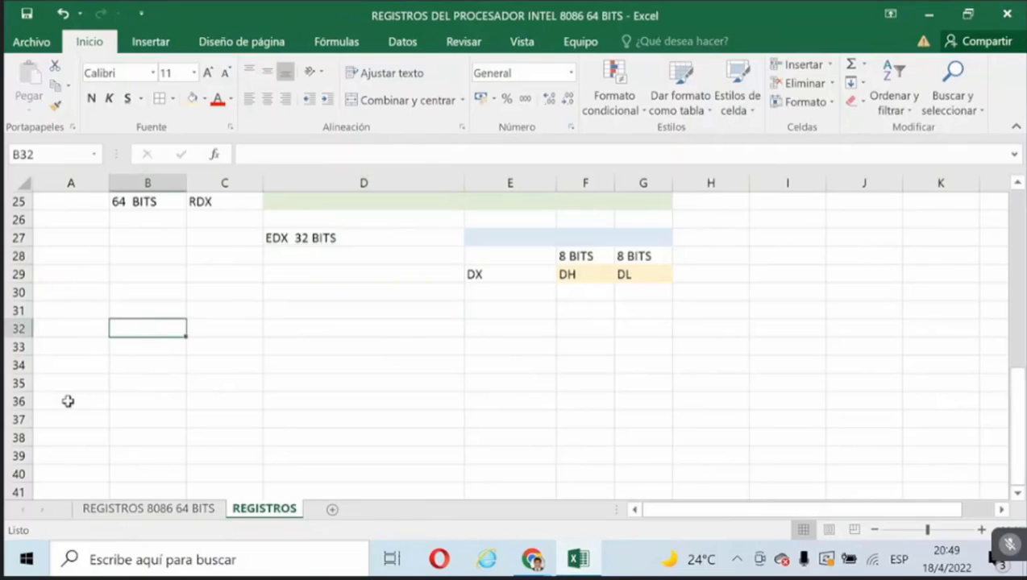
{"action": "type", "text": "R8"}
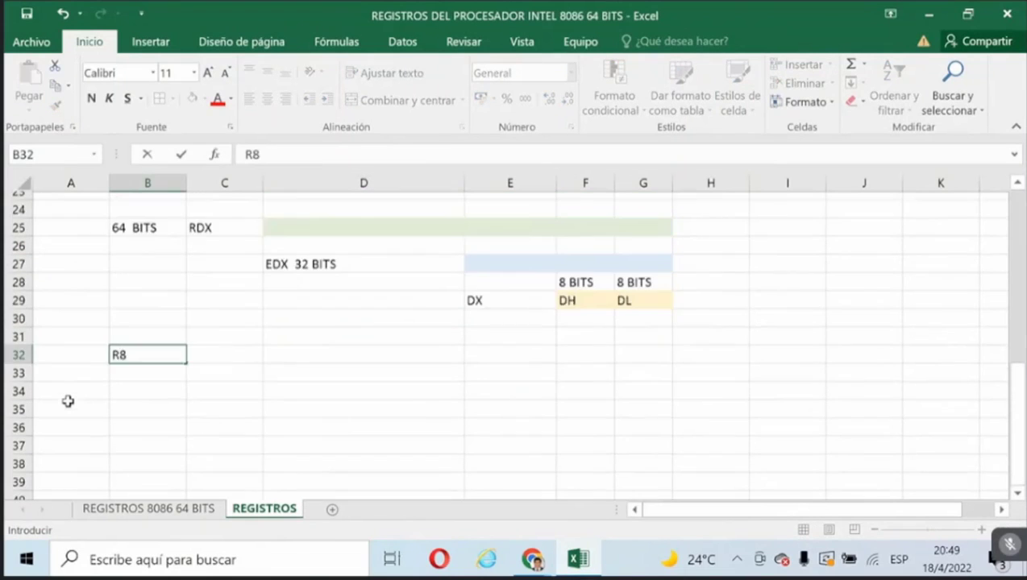
{"action": "scroll", "coordinate": [67, 401], "scroll_direction": "up", "scroll_amount": 1}
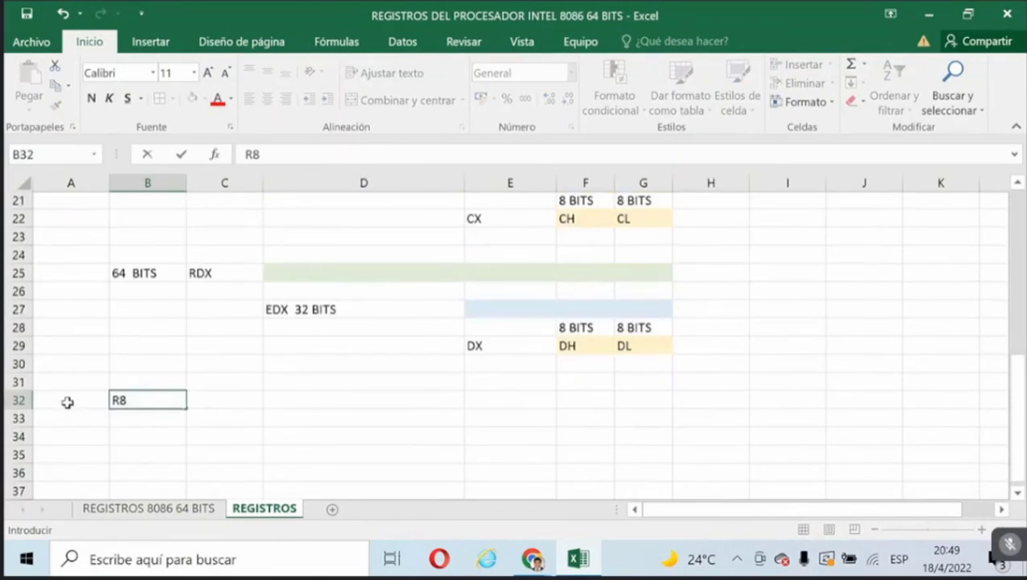
{"action": "key", "text": "Escape"}
Copy the RDX label and its green bar in C25:G25 and paste them starting at cell B32.
{"action": "key", "text": "Up"}
{"action": "key", "text": "Up"}
{"action": "key", "text": "Up"}
{"action": "key", "text": "Up"}
{"action": "key", "text": "Up"}
{"action": "key", "text": "Up"}
{"action": "key", "text": "Up"}
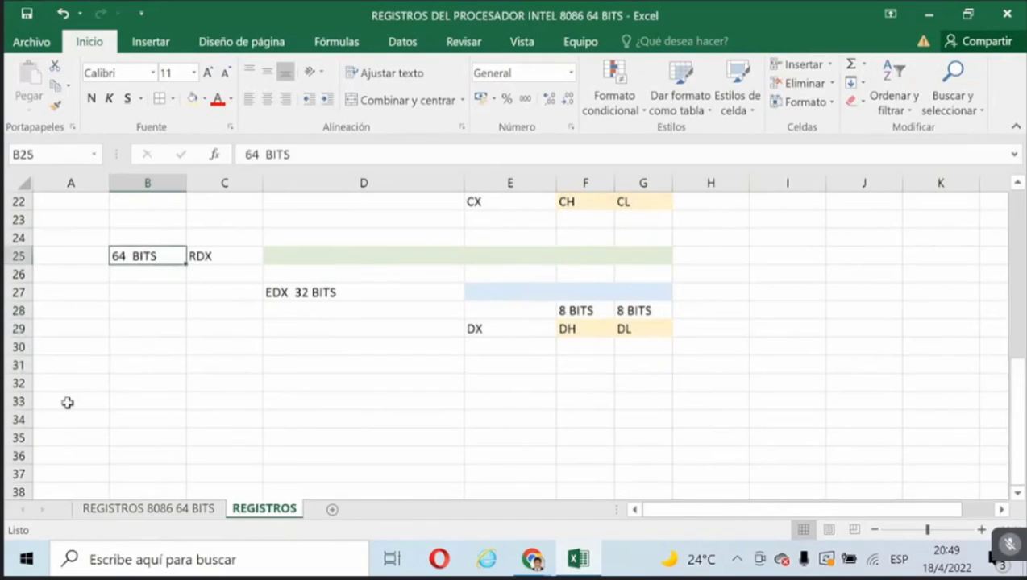
{"action": "key", "text": "shift+Right"}
{"action": "key", "text": "Right"}
{"action": "key", "text": "shift+Right"}
{"action": "key", "text": "shift+Right"}
{"action": "key", "text": "shift+Right"}
{"action": "key", "text": "shift+Right"}
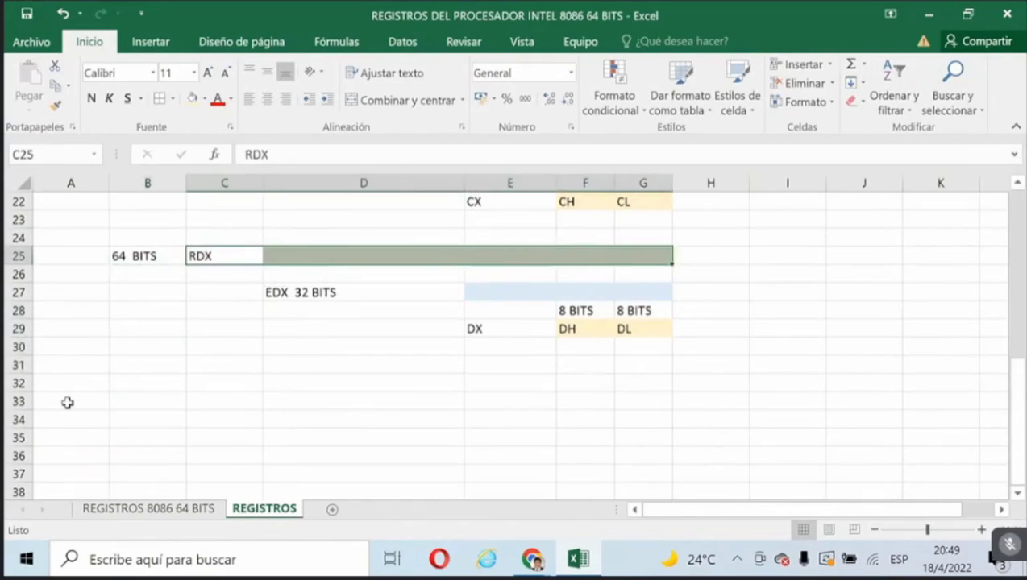
{"action": "key", "text": "ctrl+c"}
{"action": "key", "text": "Down"}
{"action": "key", "text": "Down"}
{"action": "key", "text": "Down"}
{"action": "key", "text": "Down"}
{"action": "key", "text": "Down"}
{"action": "key", "text": "Down"}
{"action": "key", "text": "Down"}
{"action": "key", "text": "Left"}
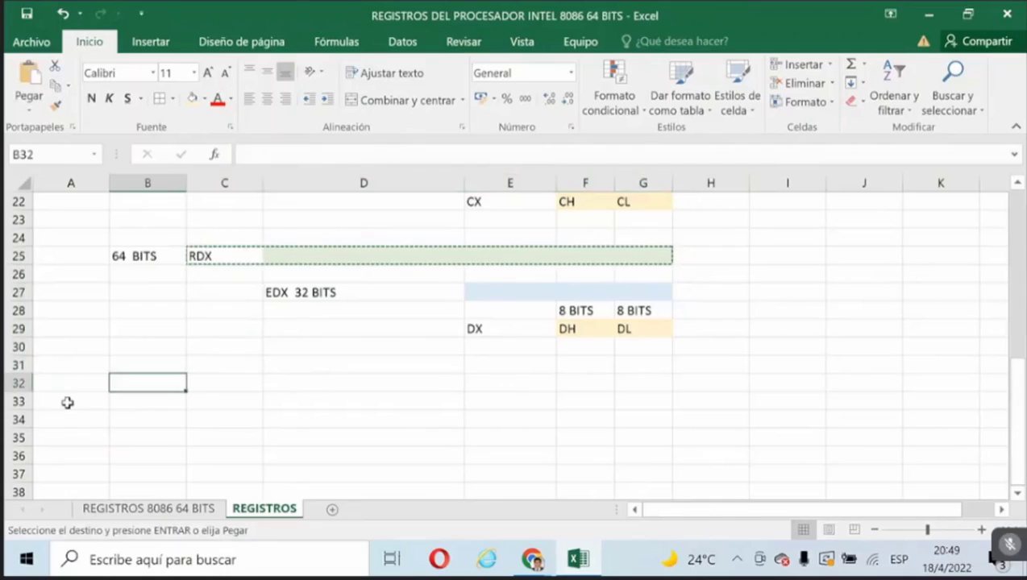
{"action": "key", "text": "ctrl+v"}
Replace the pasted label in B32 with R8 and remove the green fill from cells C32:F32.
{"action": "type", "text": "R"}
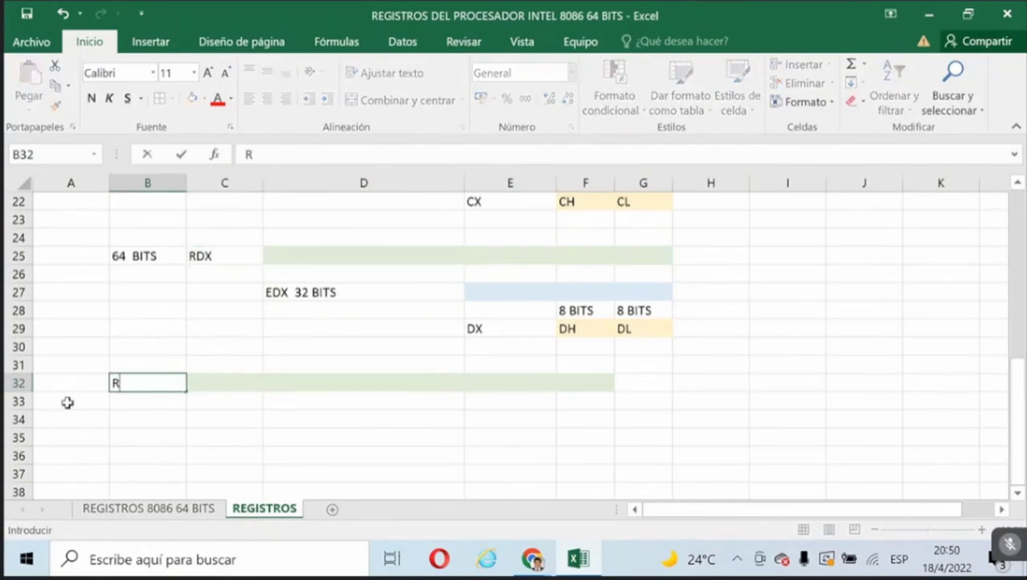
{"action": "key", "text": "Tab"}
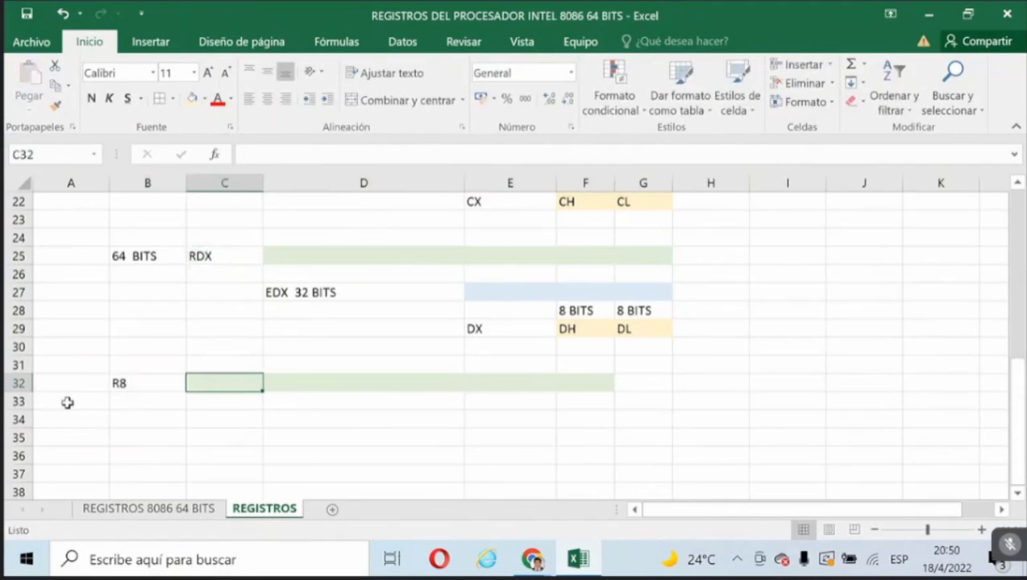
{"action": "left_click", "coordinate": [287, 453]}
{"action": "left_click_drag", "start_coordinate": [209, 385], "coordinate": [584, 383]}
{"action": "left_click", "coordinate": [204, 99]}
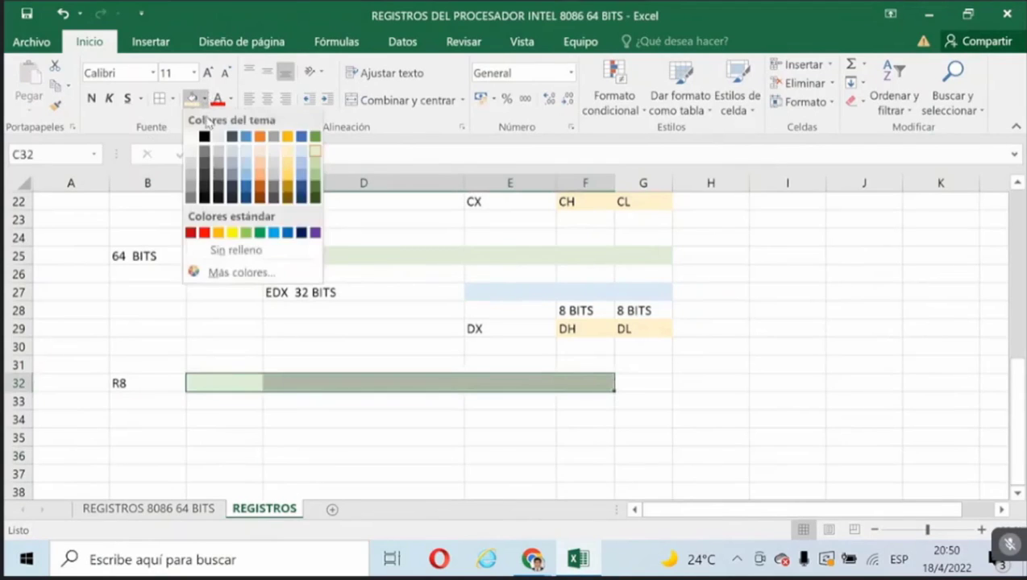
{"action": "left_click", "coordinate": [230, 250]}
Start the fifth diagram with 64 BITS in cell B32 and R8 in cell C32.
{"action": "left_click", "coordinate": [216, 379]}
{"action": "key", "text": "Left"}
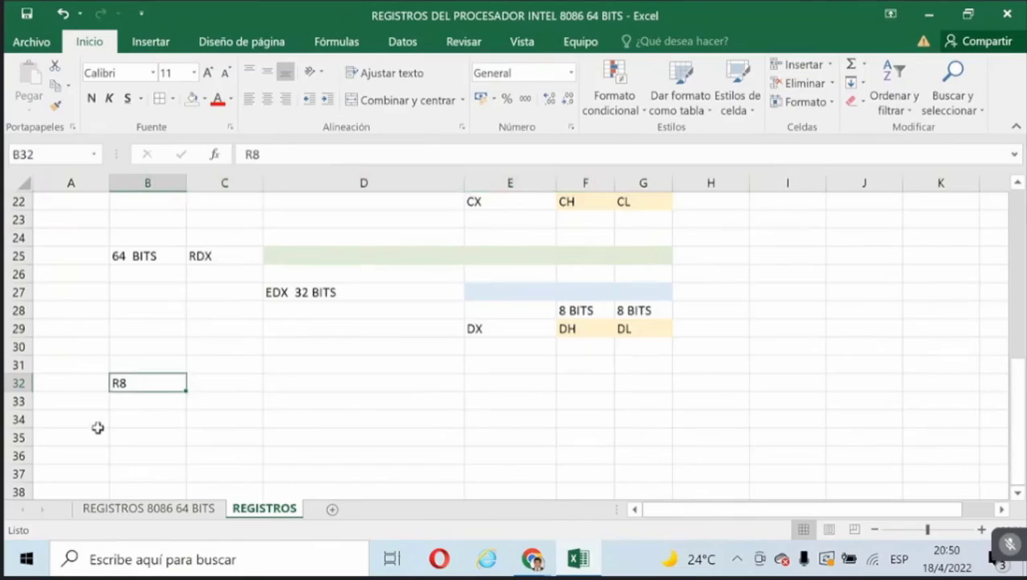
{"action": "type", "text": "64 BOT"}
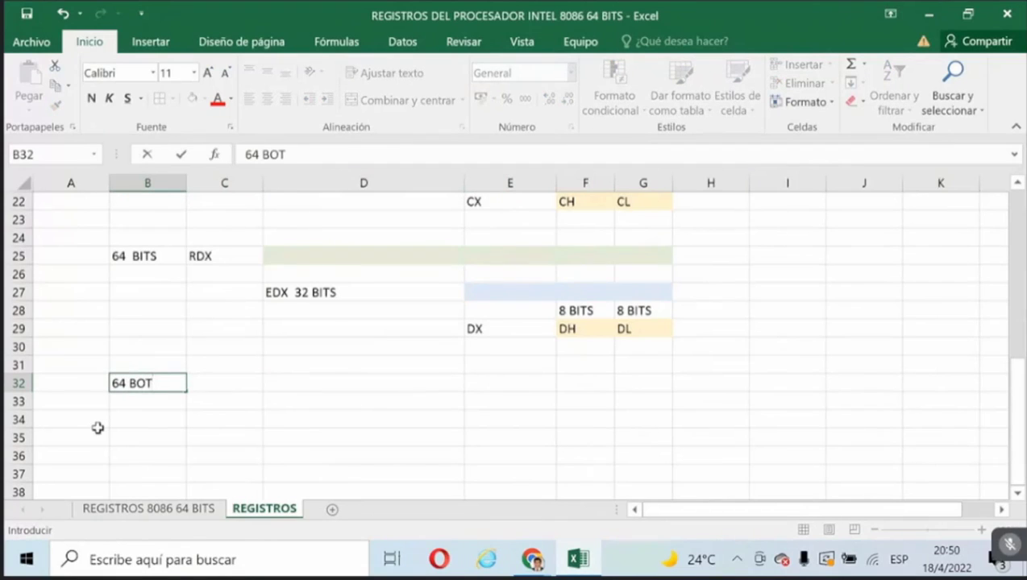
{"action": "key", "text": "BackSpace"}
{"action": "key", "text": "BackSpace"}
{"action": "type", "text": "O"}
{"action": "type", "text": "TS"}
{"action": "key", "text": "Right"}
{"action": "type", "text": "R8"}
{"action": "key", "text": "Return"}
{"action": "key", "text": "Up"}
{"action": "key", "text": "Right"}
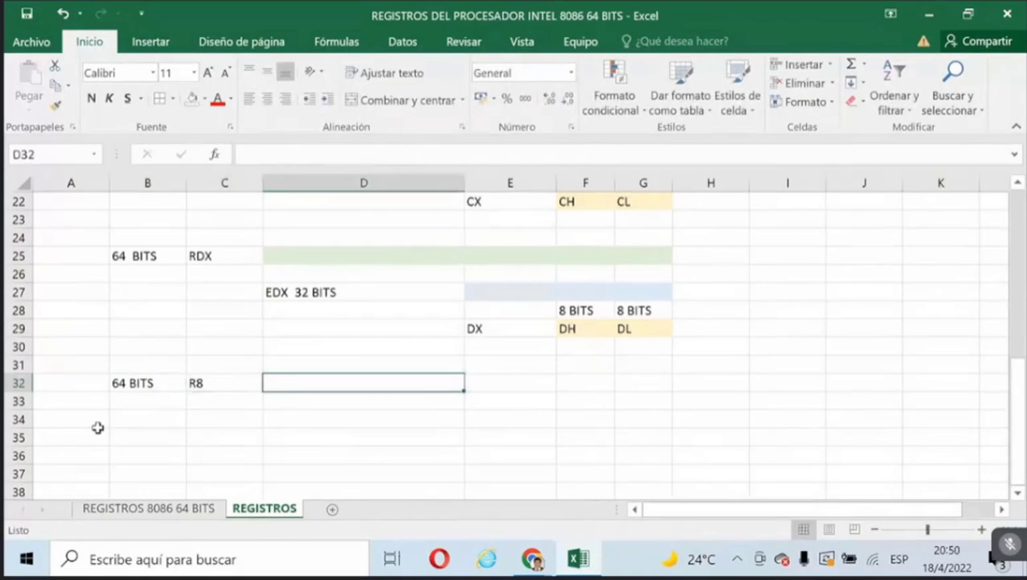
Fill cells D32:G32 beside the R8 label with medium blue as the 64-bit bar.
{"action": "key", "text": "shift+Right"}
{"action": "key", "text": "shift+Right"}
{"action": "key", "text": "shift+Right"}
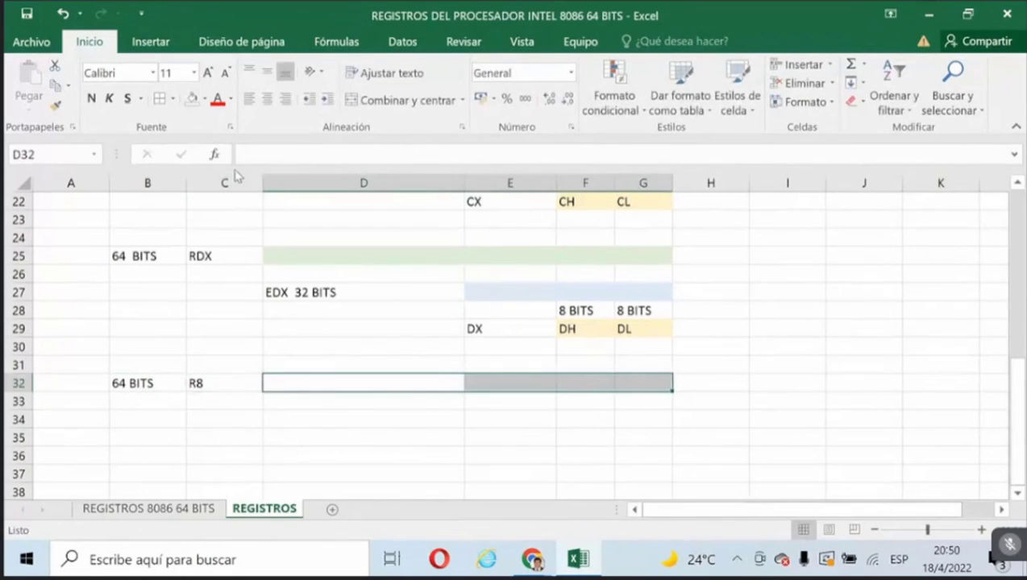
{"action": "left_click", "coordinate": [204, 99]}
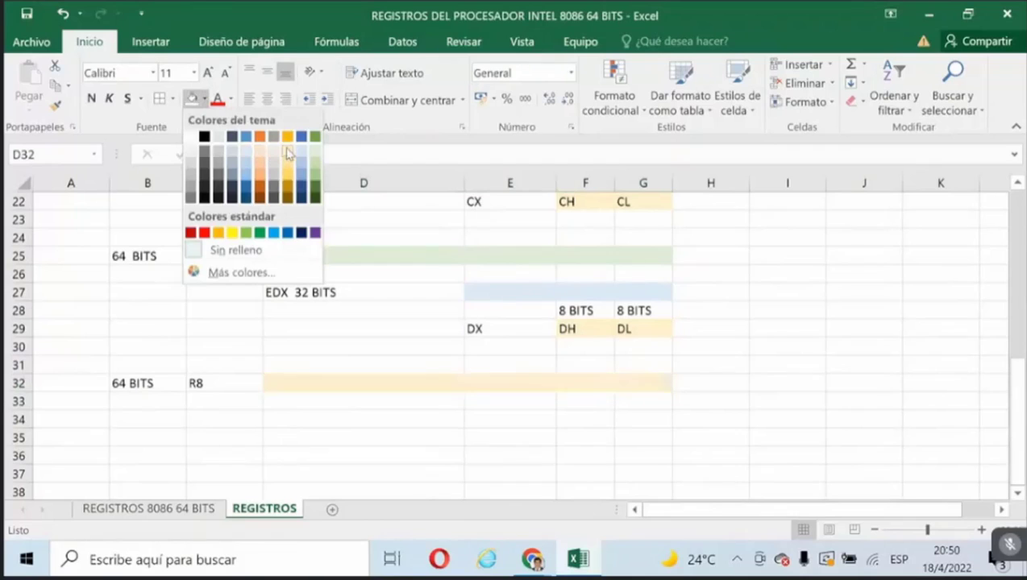
{"action": "left_click", "coordinate": [301, 171]}
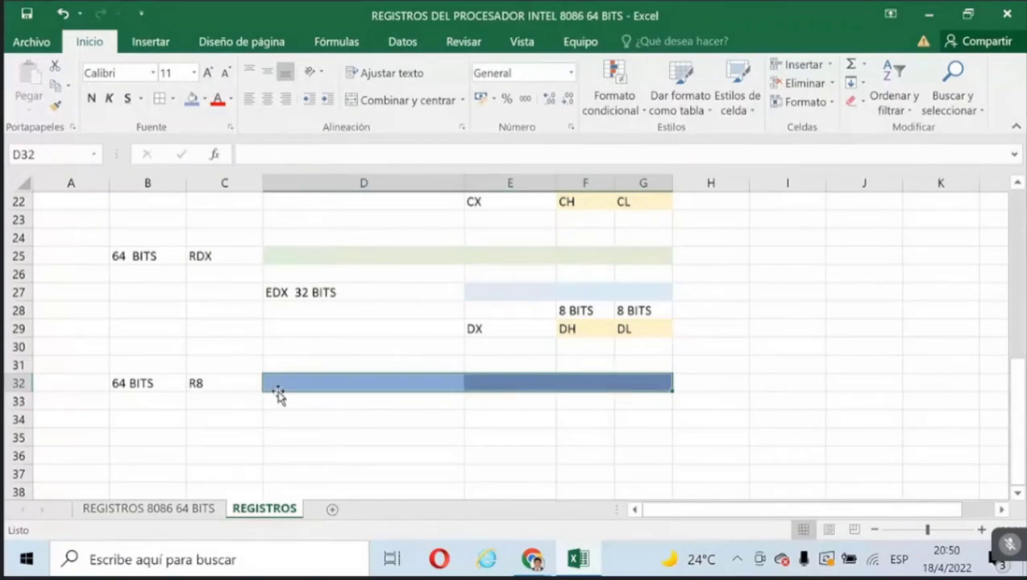
{"action": "left_click", "coordinate": [270, 403]}
{"action": "left_click", "coordinate": [230, 443]}
Fill cells E34:G34 with light green as the 32-bit bar of the R8 diagram.
{"action": "scroll", "coordinate": [230, 449], "scroll_direction": "down", "scroll_amount": 1}
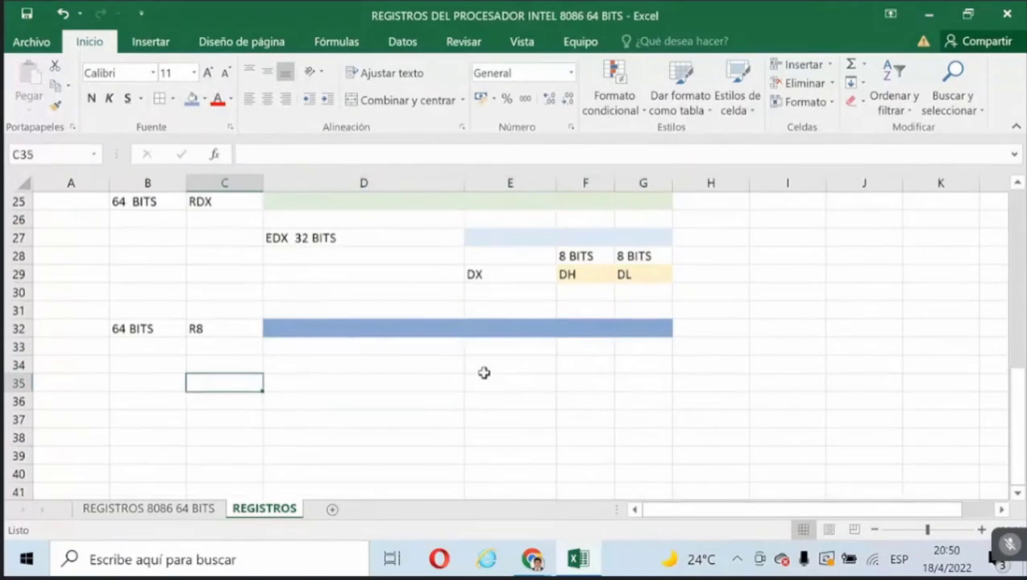
{"action": "left_click_drag", "start_coordinate": [483, 369], "coordinate": [645, 365]}
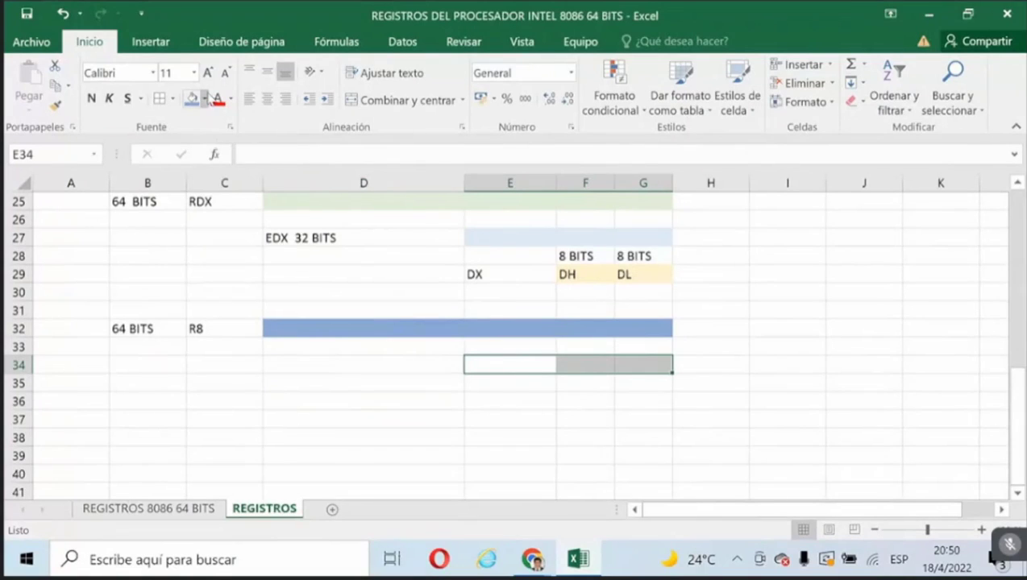
{"action": "left_click", "coordinate": [204, 99]}
{"action": "left_click", "coordinate": [318, 165]}
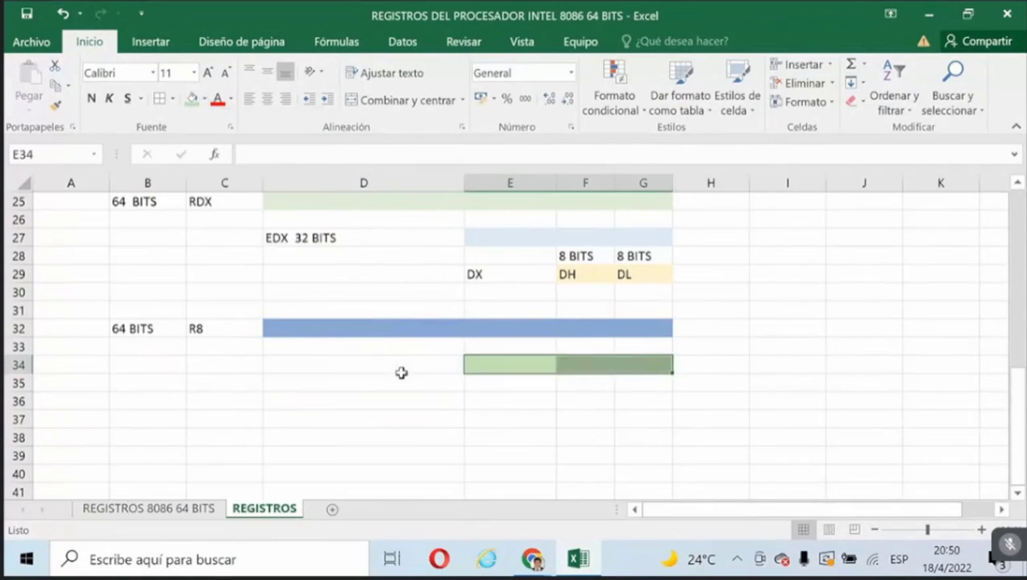
Label the light green bar R8D 32 BITS in cell D34.
{"action": "left_click", "coordinate": [402, 369]}
{"action": "type", "text": "R"}
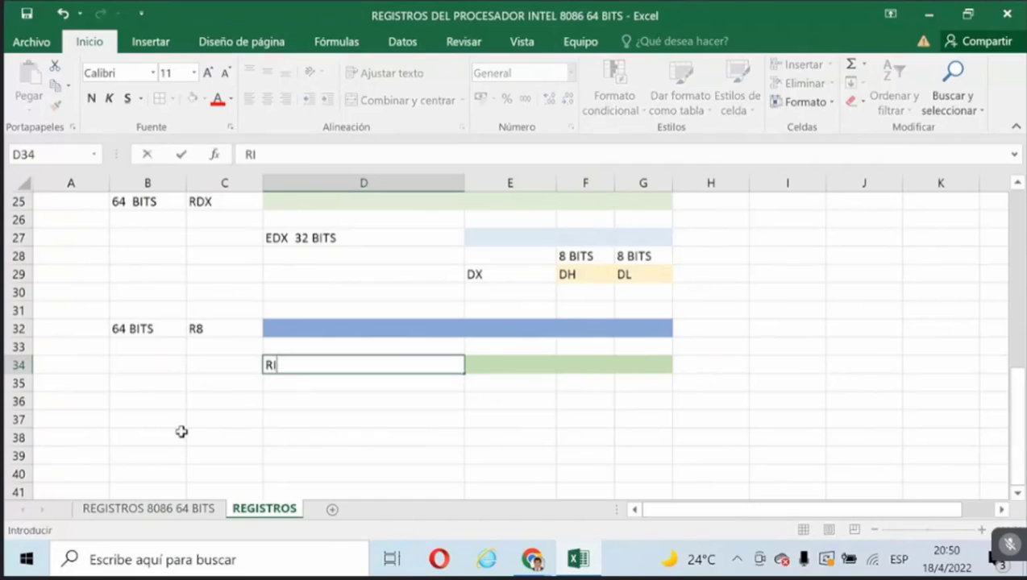
{"action": "type", "text": "8D"}
{"action": "key", "text": "ctrl+Return"}
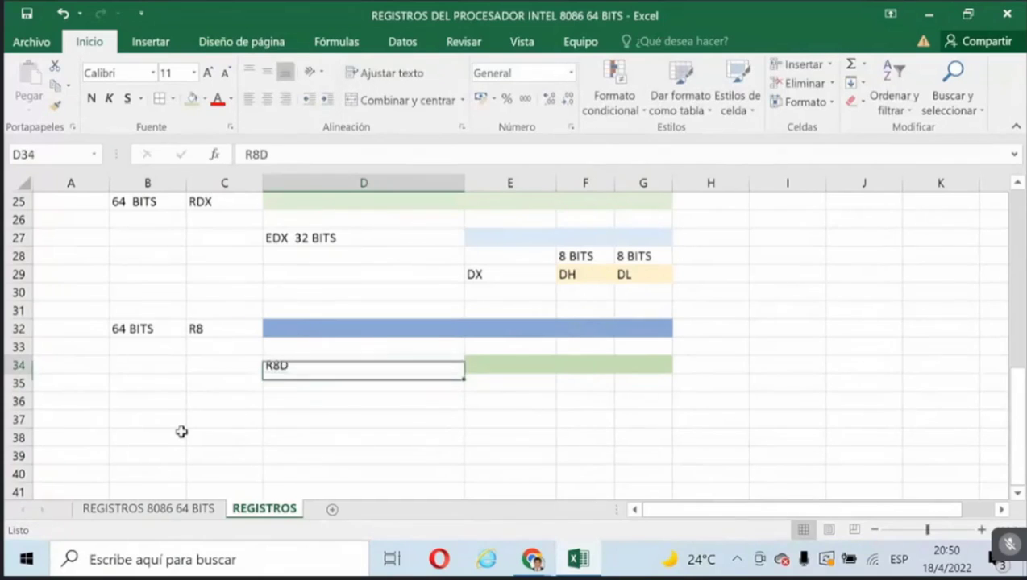
{"action": "left_click", "coordinate": [308, 153]}
{"action": "type", "text": "32 BITS"}
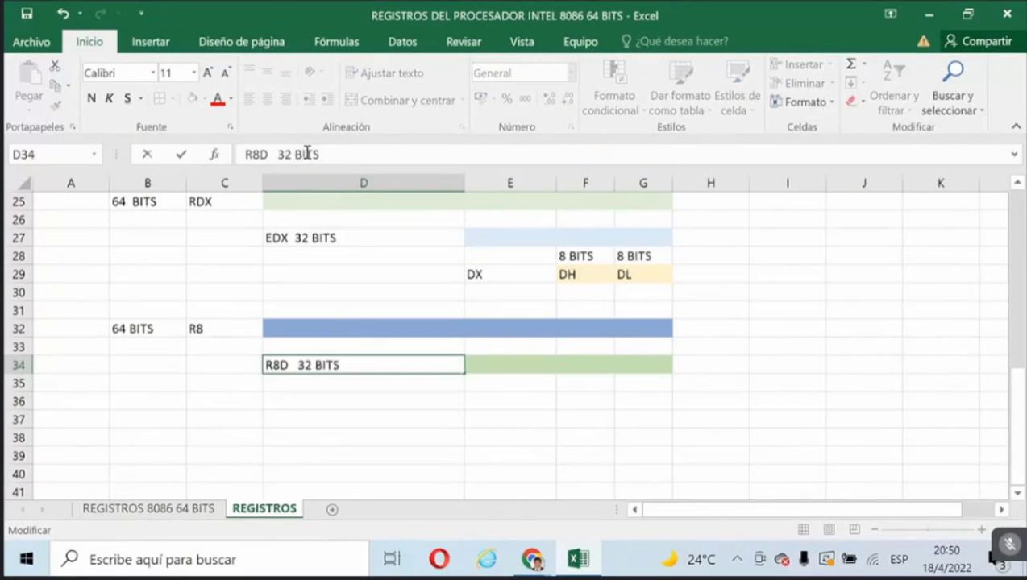
{"action": "key", "text": "Return"}
Fill cells F36:G36 with light gray as the 16-bit bar of the R8 diagram.
{"action": "key", "text": "Right"}
{"action": "key", "text": "Right"}
{"action": "key", "text": "Down"}
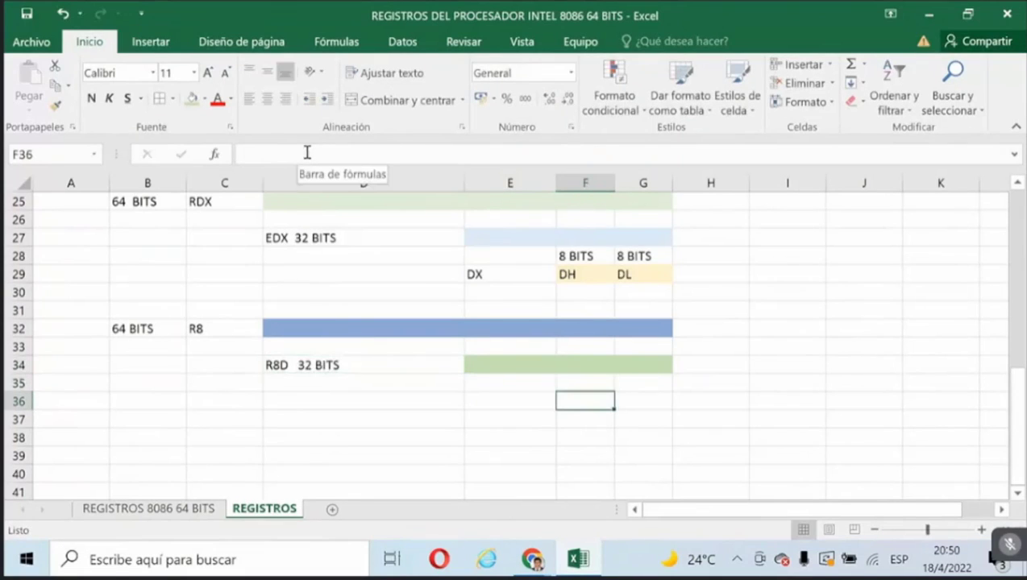
{"action": "left_click_drag", "start_coordinate": [582, 407], "coordinate": [633, 403]}
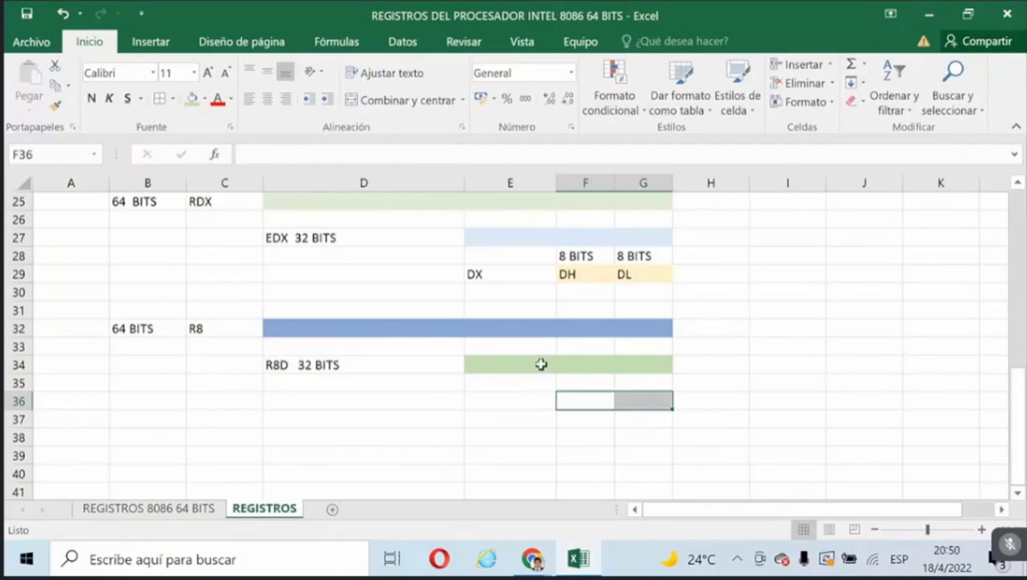
{"action": "left_click", "coordinate": [204, 98]}
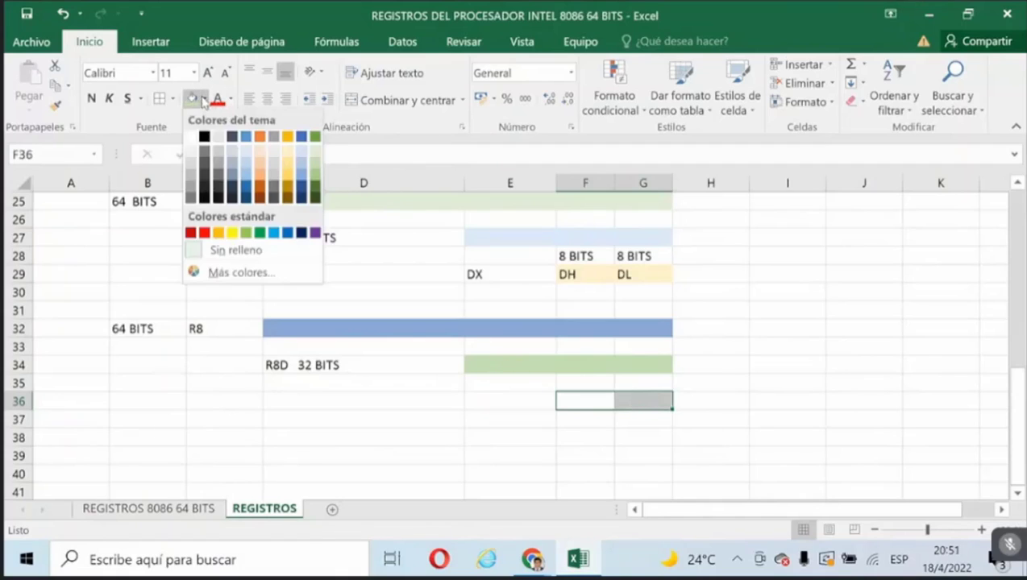
{"action": "left_click", "coordinate": [191, 160]}
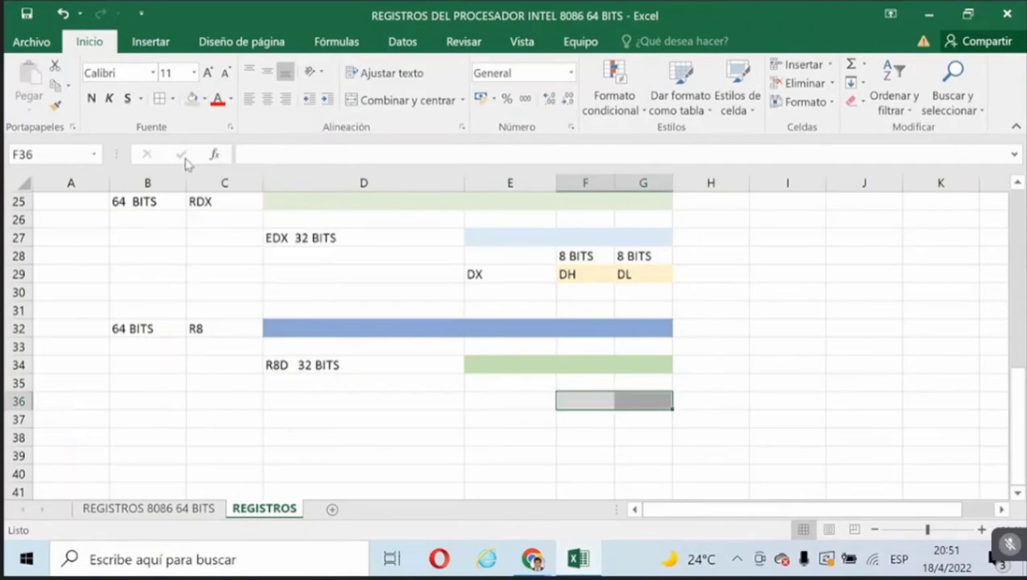
Label the gray bar R8W 16 BITS in cell E36.
{"action": "left_click", "coordinate": [467, 406]}
{"action": "type", "text": "R"}
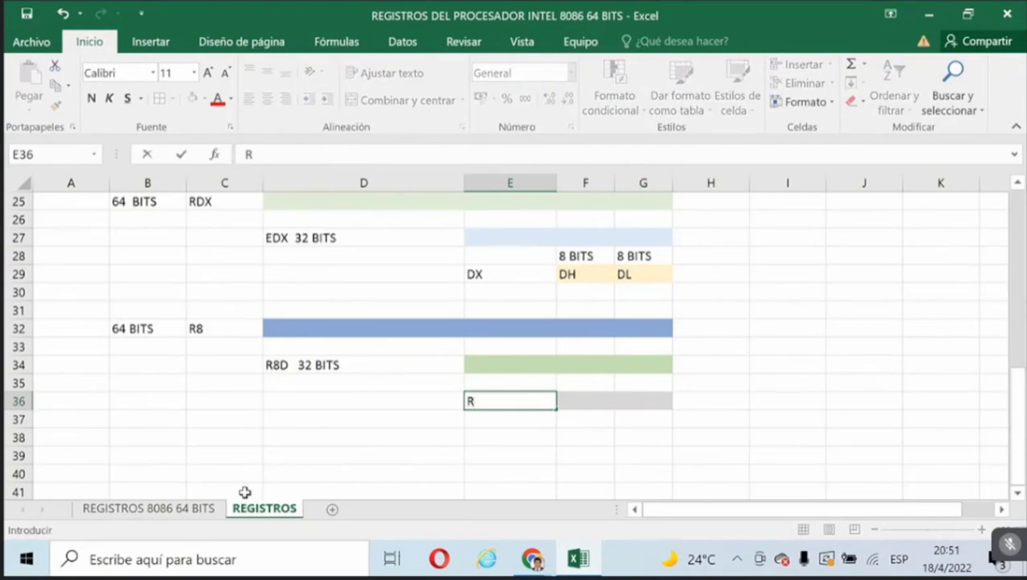
{"action": "type", "text": "8W 16"}
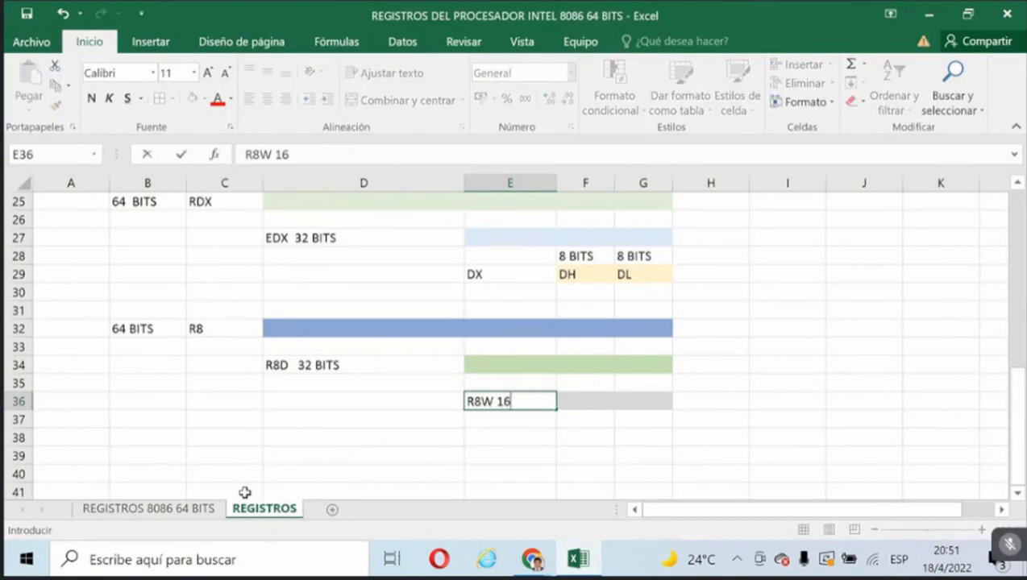
{"action": "type", "text": " BITS"}
{"action": "key", "text": "Return"}
Fill cell G38 with medium green as the 8-bit block and label it R8B 8 BITS in cell E38.
{"action": "key", "text": "Right"}
{"action": "key", "text": "Right"}
{"action": "key", "text": "Down"}
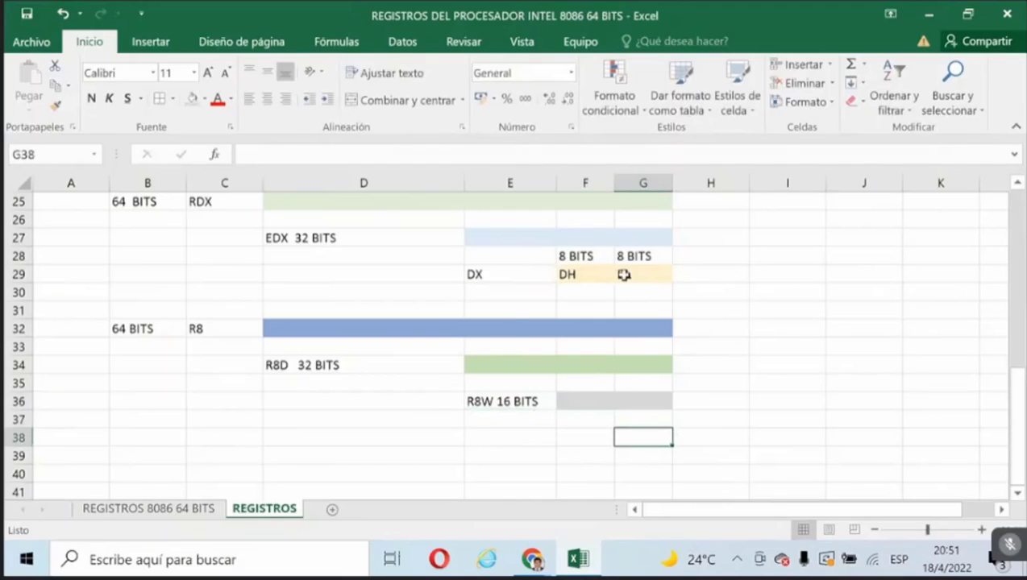
{"action": "left_click", "coordinate": [205, 99]}
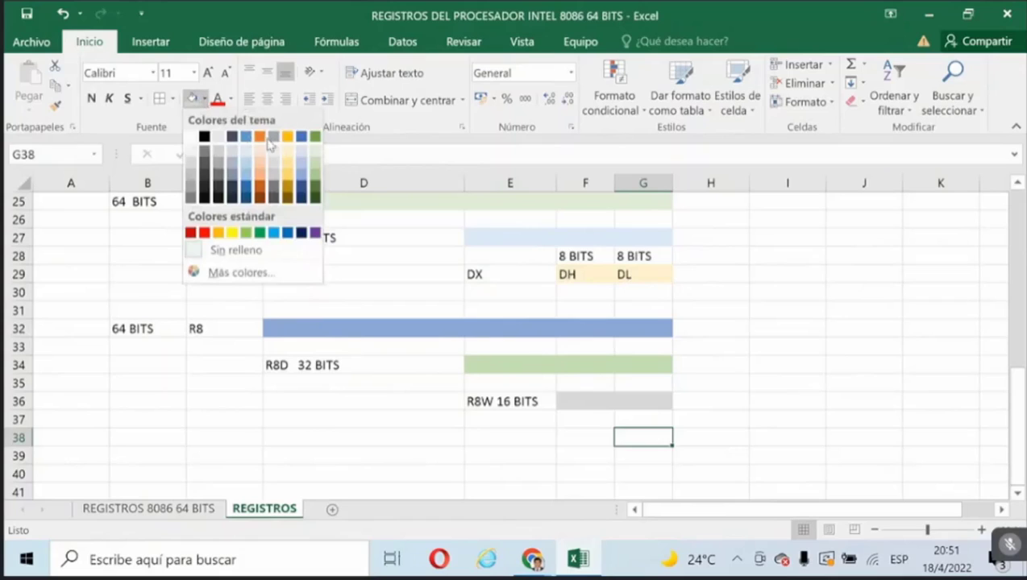
{"action": "left_click", "coordinate": [313, 178]}
{"action": "left_click", "coordinate": [517, 446]}
{"action": "type", "text": "R8B"}
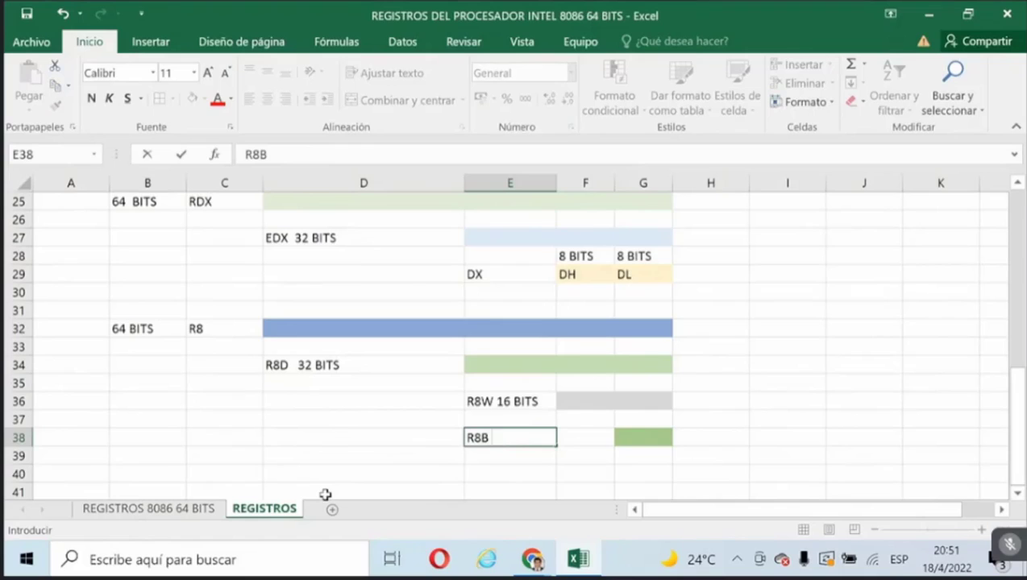
{"action": "type", "text": " 8 BITS"}
{"action": "key", "text": "Return"}
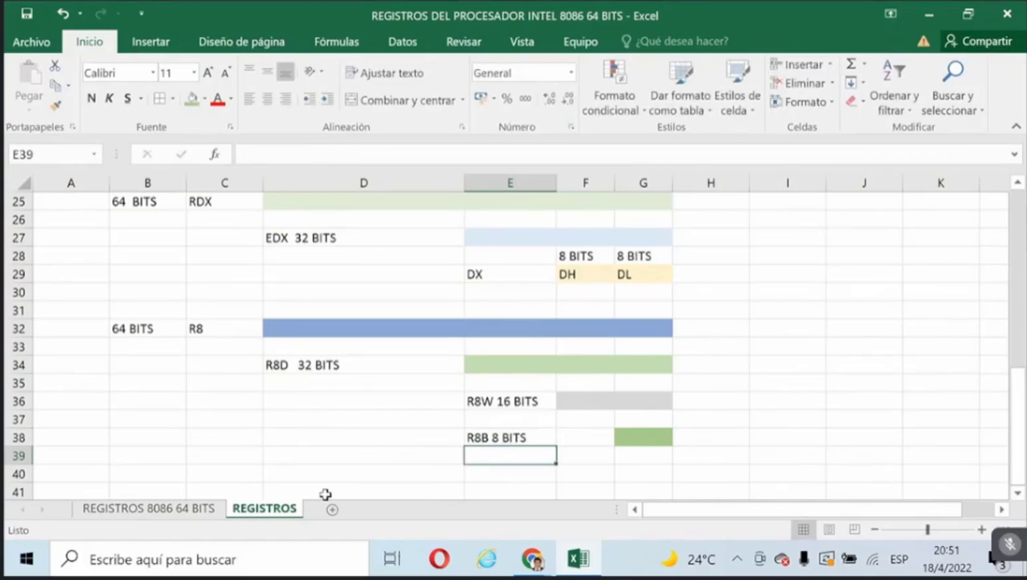
Start the list of extended registers in cell B39 with R8 and R9.
{"action": "key", "text": "Left"}
{"action": "key", "text": "Left"}
{"action": "key", "text": "Left"}
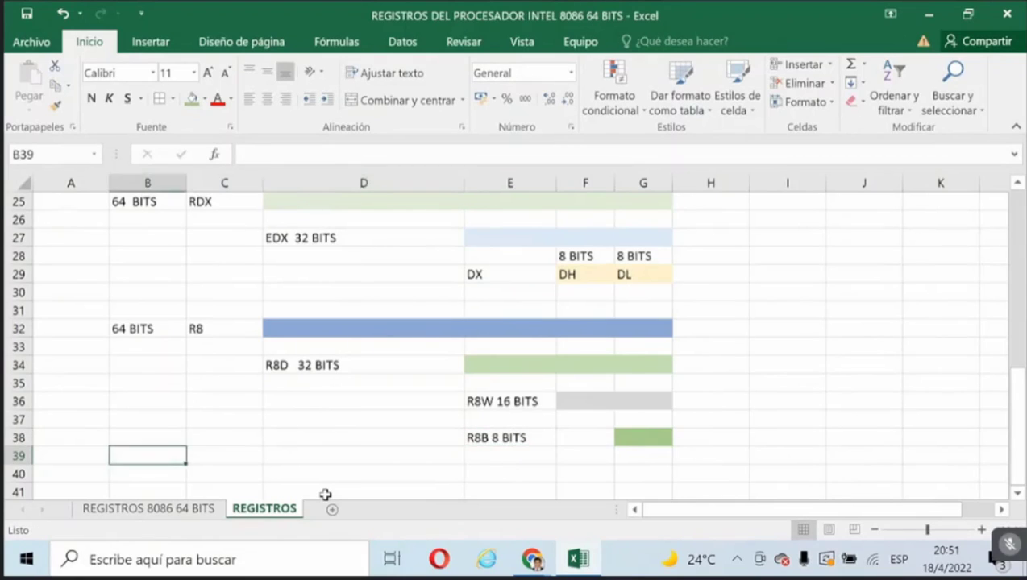
{"action": "key", "text": "Right"}
{"action": "key", "text": "Left"}
{"action": "type", "text": "R8"}
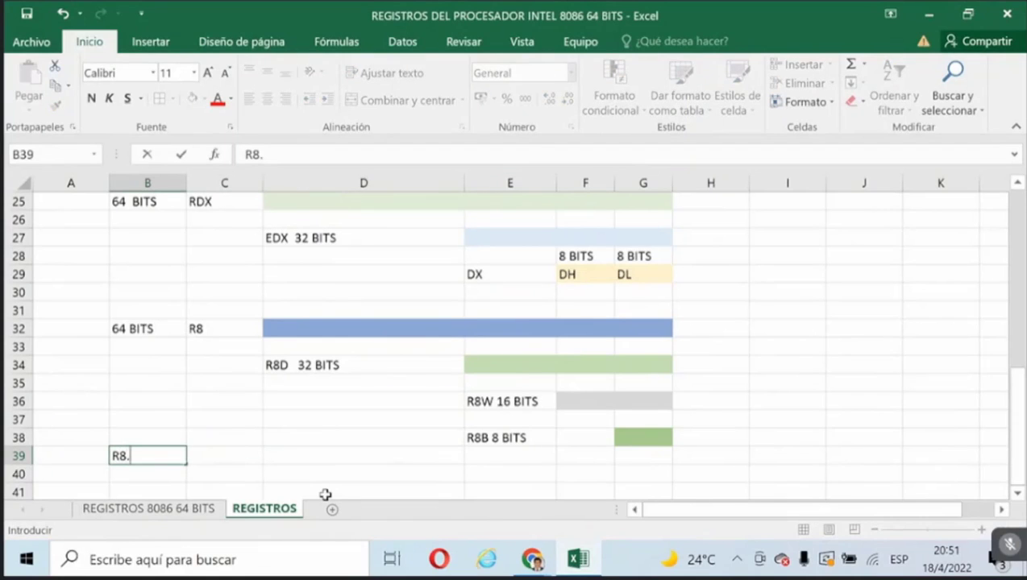
{"action": "key", "text": "Left"}
{"action": "key", "text": "Right"}
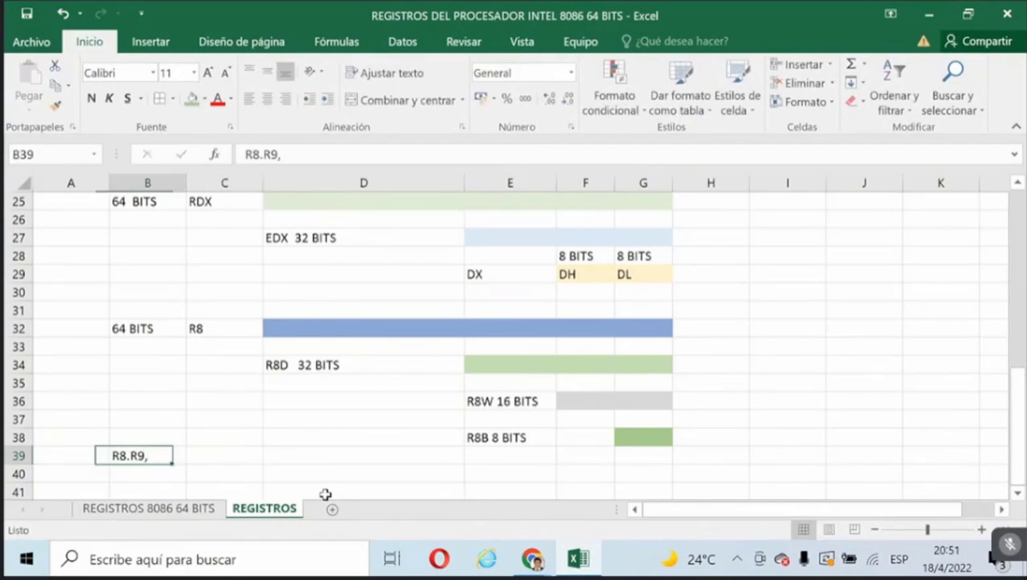
Correct and complete the list in cell B39 to read R8,R9,R10,R11,R12,R13,R14 Y R15.
{"action": "left_click", "coordinate": [264, 155]}
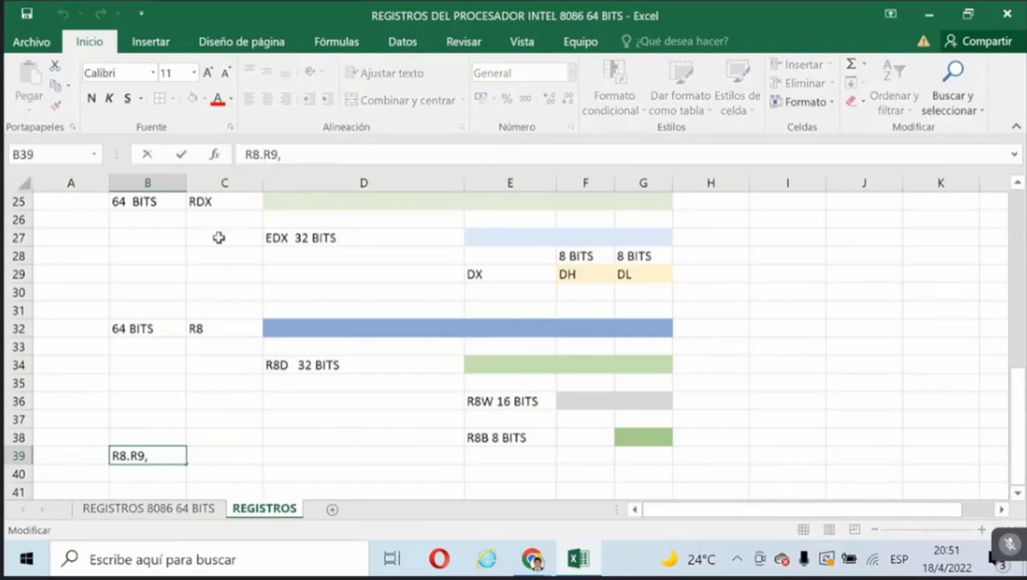
{"action": "key", "text": "BackSpace"}
{"action": "type", "text": ",R10"}
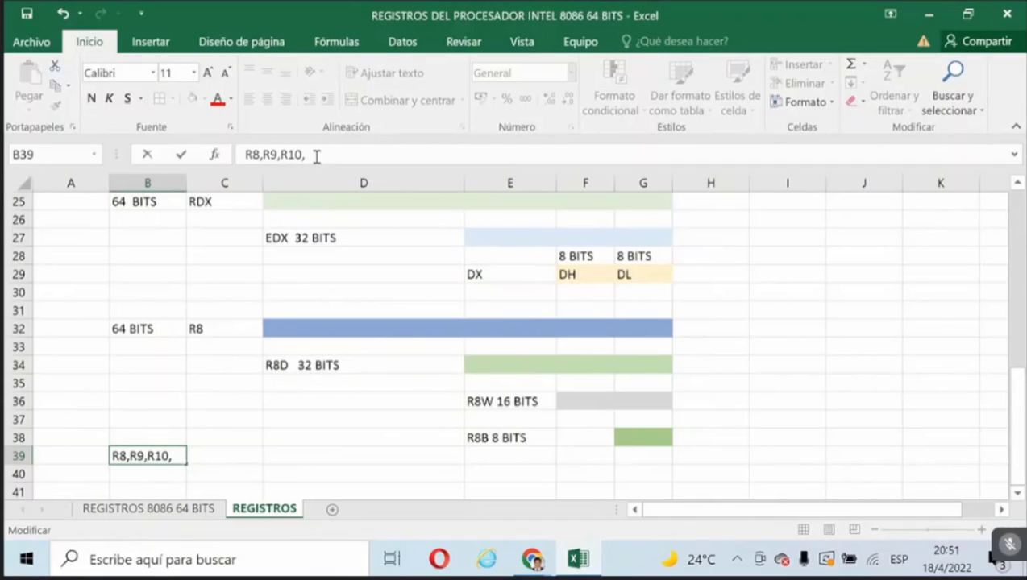
{"action": "type", "text": ",R11,41"}
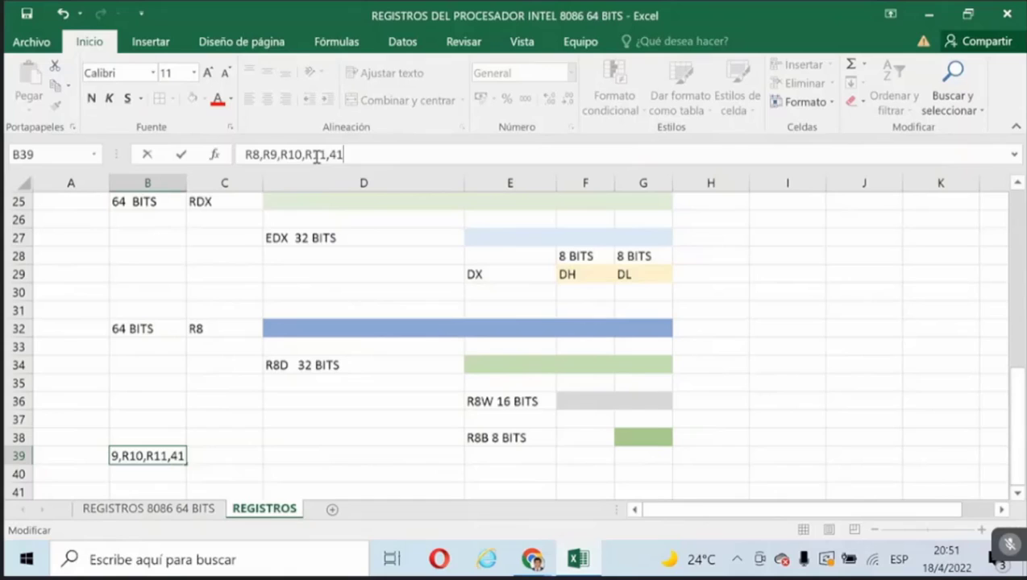
{"action": "key", "text": "BackSpace"}
{"action": "type", "text": "12"}
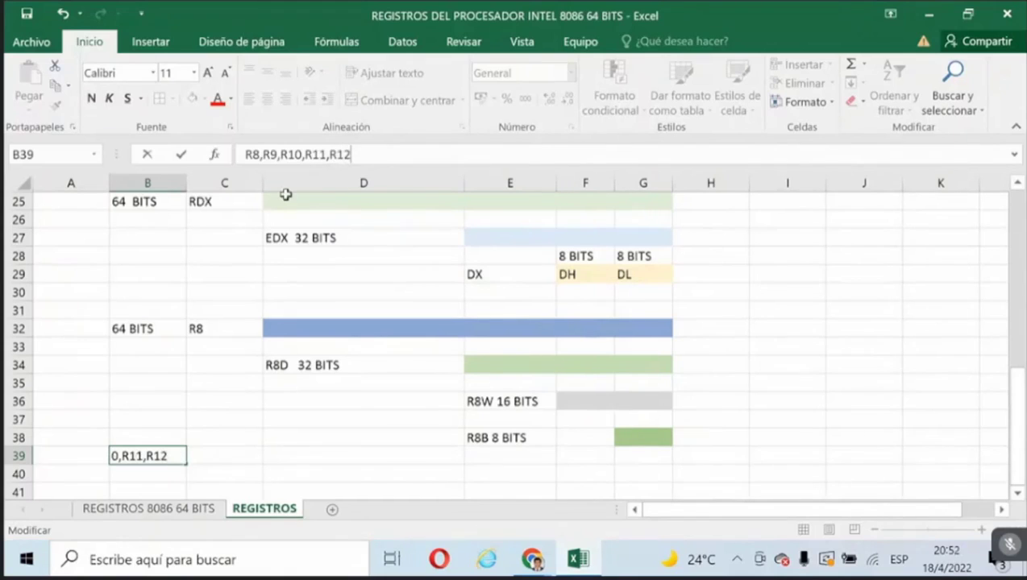
{"action": "type", "text": ",R13."}
{"action": "type", "text": "R1"}
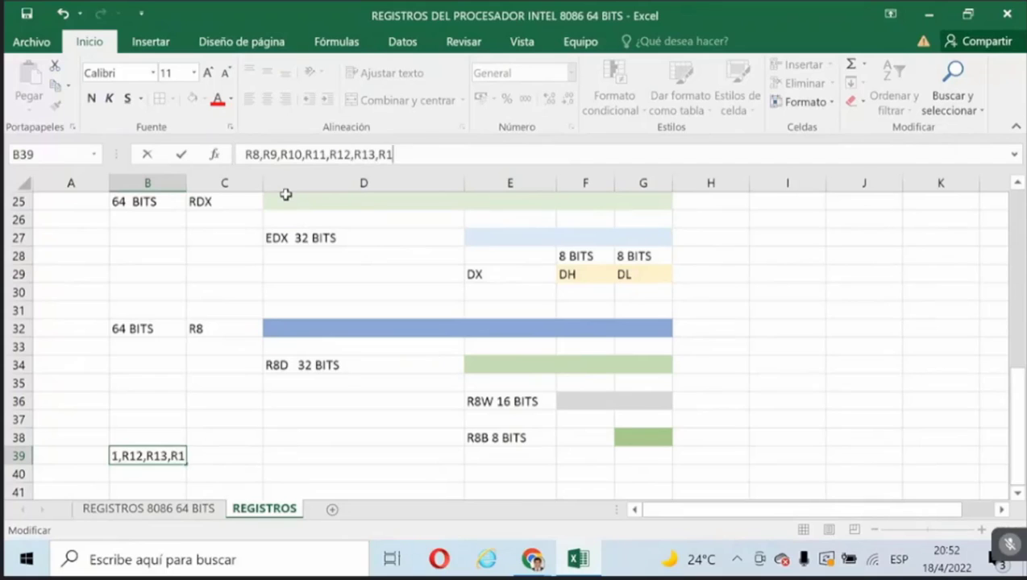
{"action": "type", "text": "4 Y R15"}
{"action": "key", "text": "Return"}
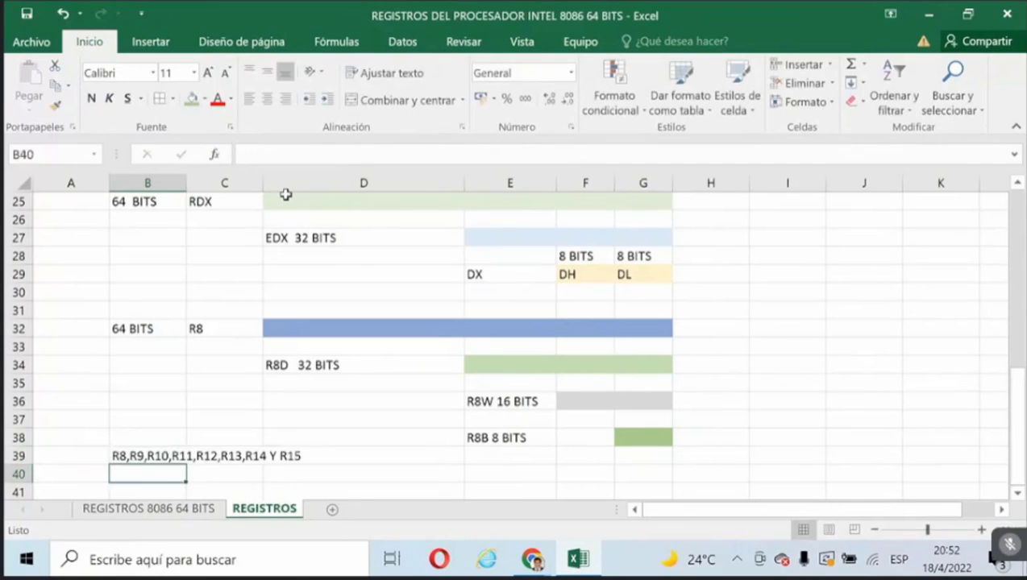
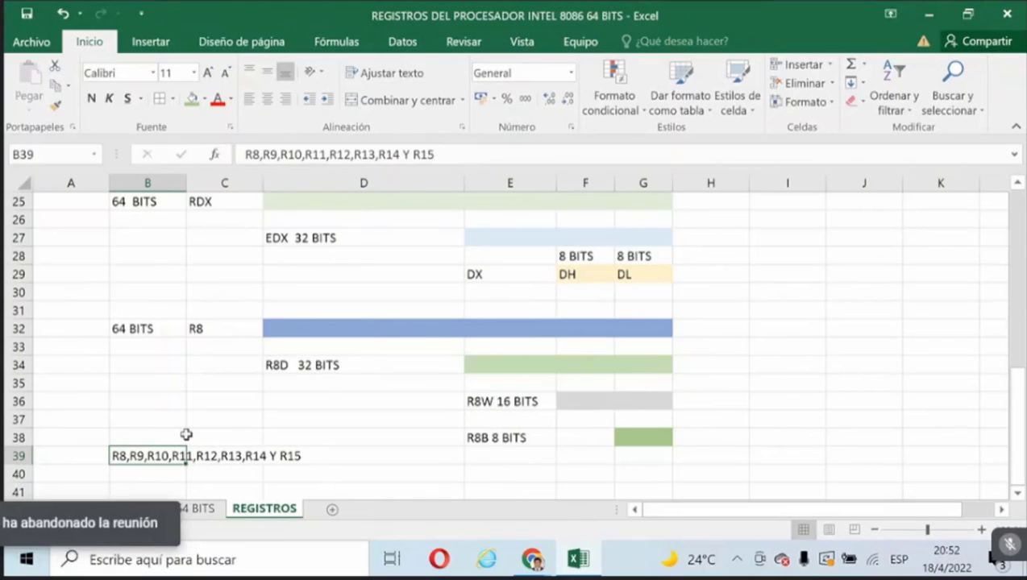
{"action": "scroll", "coordinate": [186, 436], "scroll_direction": "up", "scroll_amount": 3}
{"action": "scroll", "coordinate": [186, 436], "scroll_direction": "up", "scroll_amount": 5}
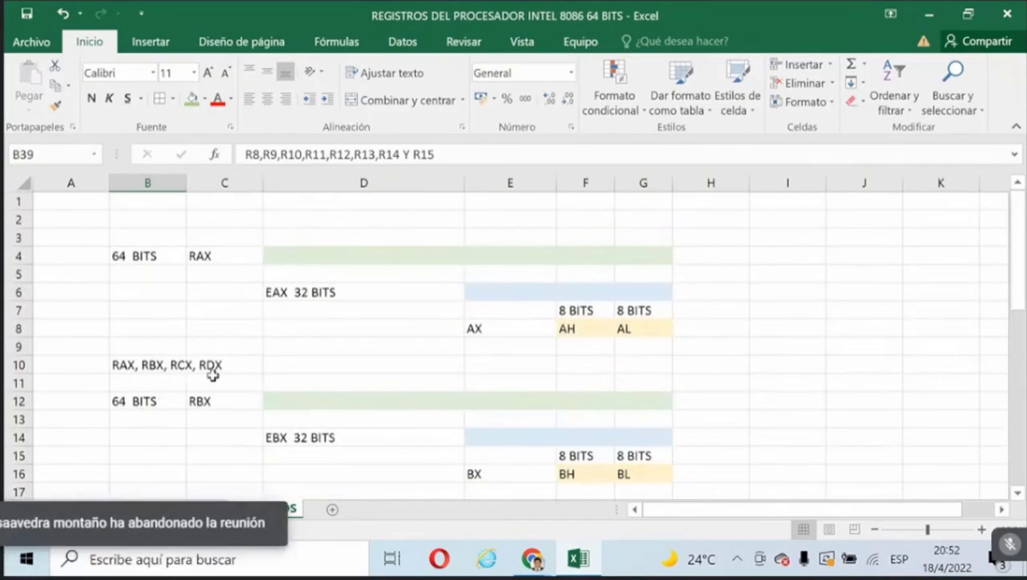
{"action": "scroll", "coordinate": [212, 375], "scroll_direction": "down", "scroll_amount": 1}
{"action": "scroll", "coordinate": [270, 227], "scroll_direction": "up", "scroll_amount": 1}
{"action": "scroll", "coordinate": [500, 335], "scroll_direction": "down", "scroll_amount": 4}
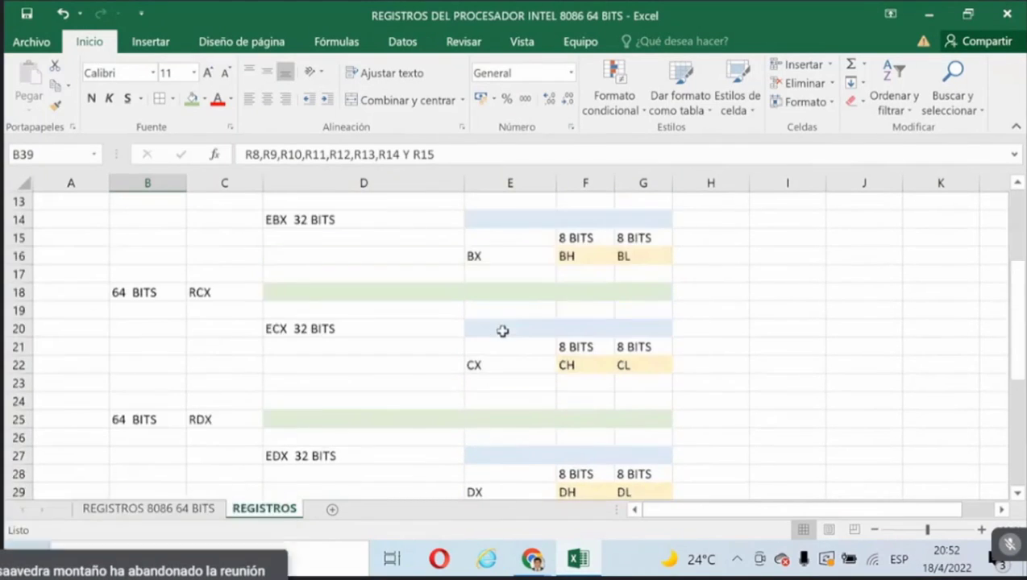
{"action": "scroll", "coordinate": [501, 331], "scroll_direction": "down", "scroll_amount": 5}
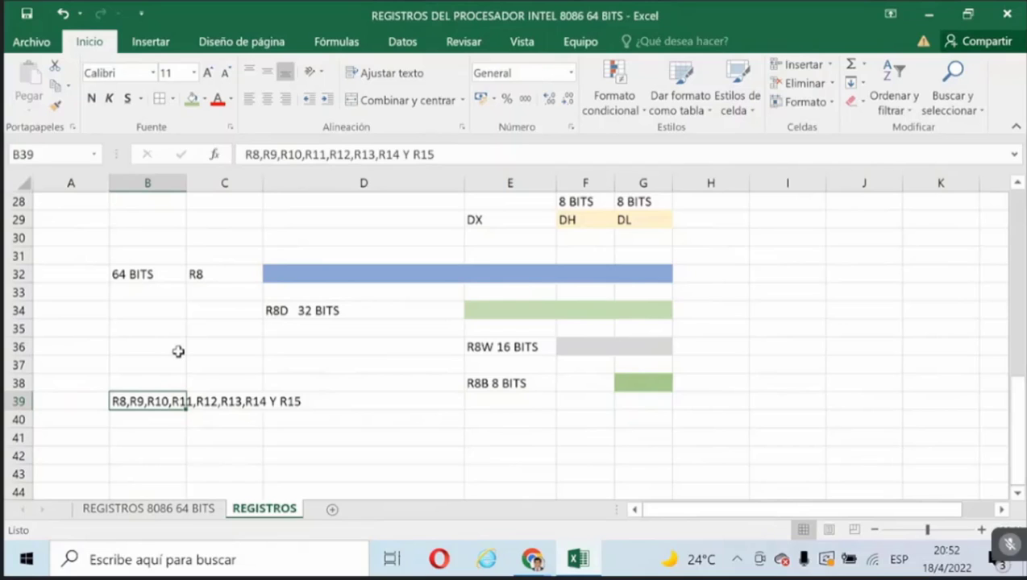
Add a new sheet after REGISTROS and rename it DATOS DE LOS REGISTROS.
{"action": "left_click", "coordinate": [331, 509]}
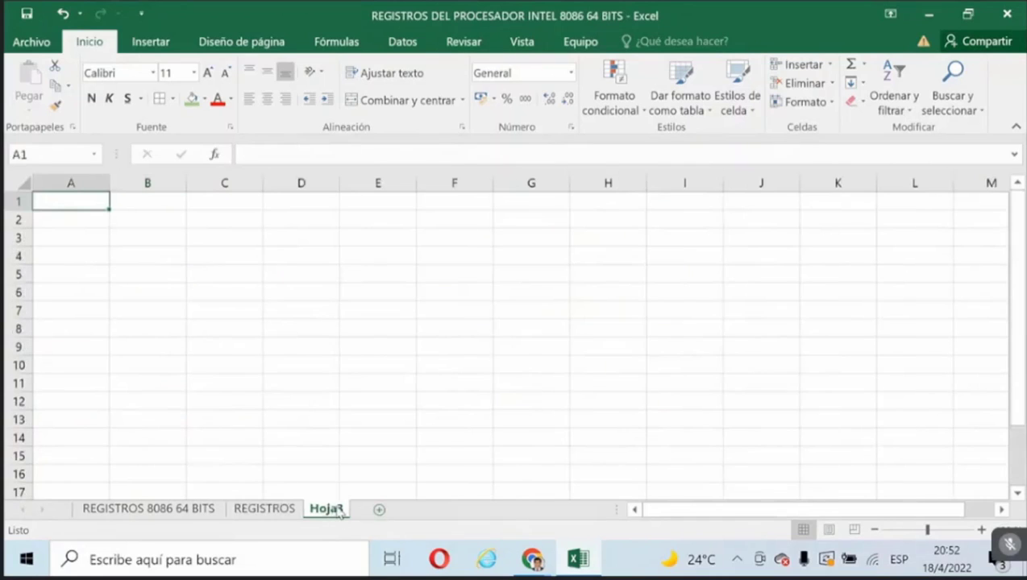
{"action": "right_click", "coordinate": [338, 513]}
{"action": "left_click", "coordinate": [383, 332]}
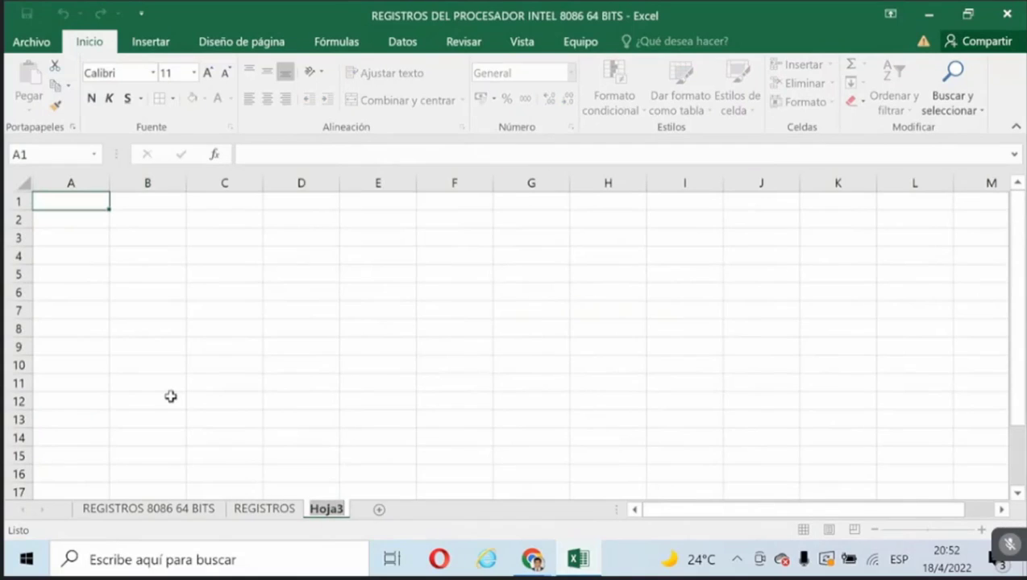
{"action": "type", "text": "DATOS DE L"}
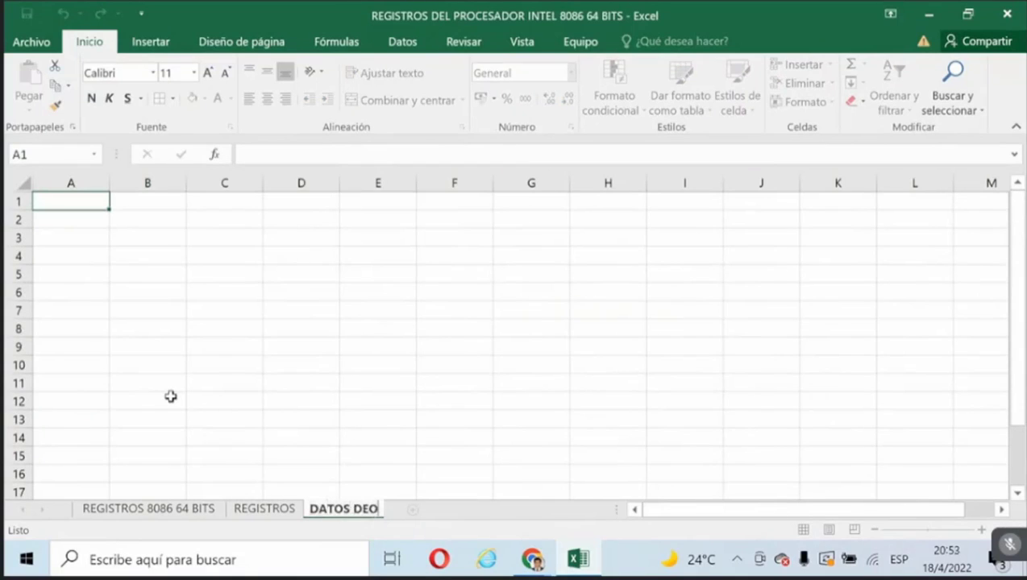
{"action": "type", "text": "OS REGISTROS"}
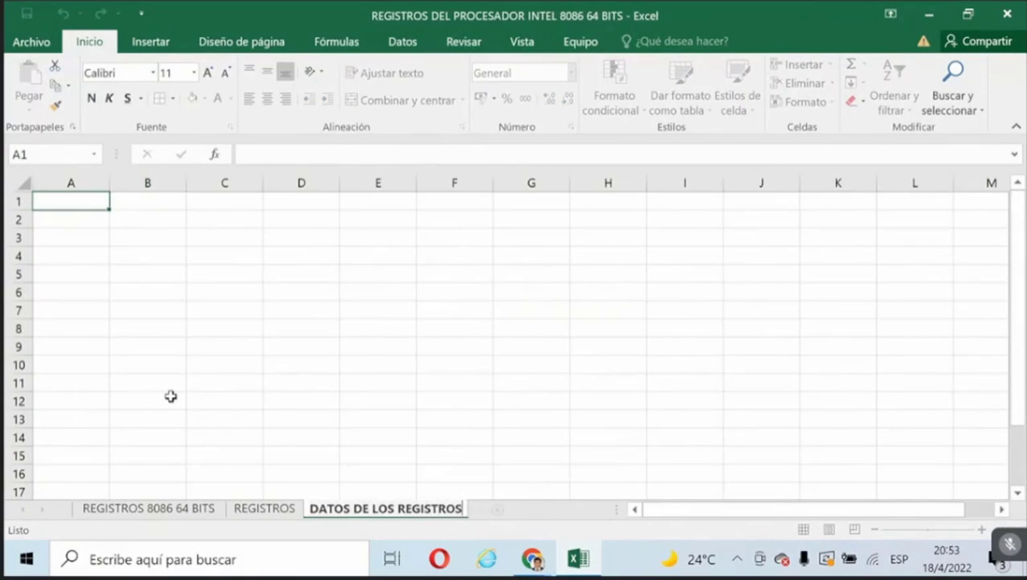
{"action": "left_click", "coordinate": [396, 301]}
{"action": "left_click", "coordinate": [313, 305]}
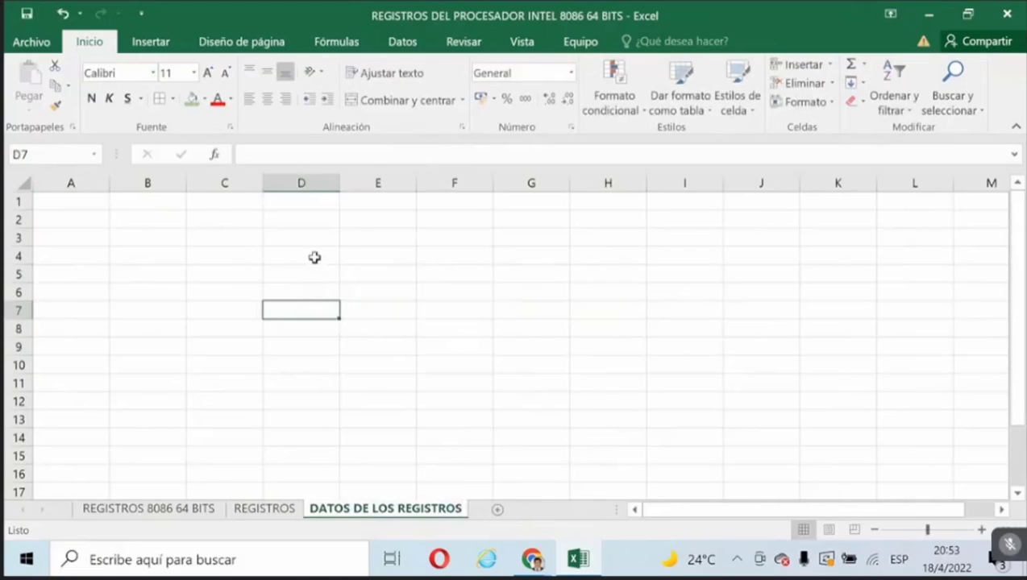
Narrow columns B to E to about half their width and number cells E3 back to B3 as 1, 2, 3 and 4.
{"action": "left_click_drag", "start_coordinate": [175, 183], "coordinate": [378, 183]}
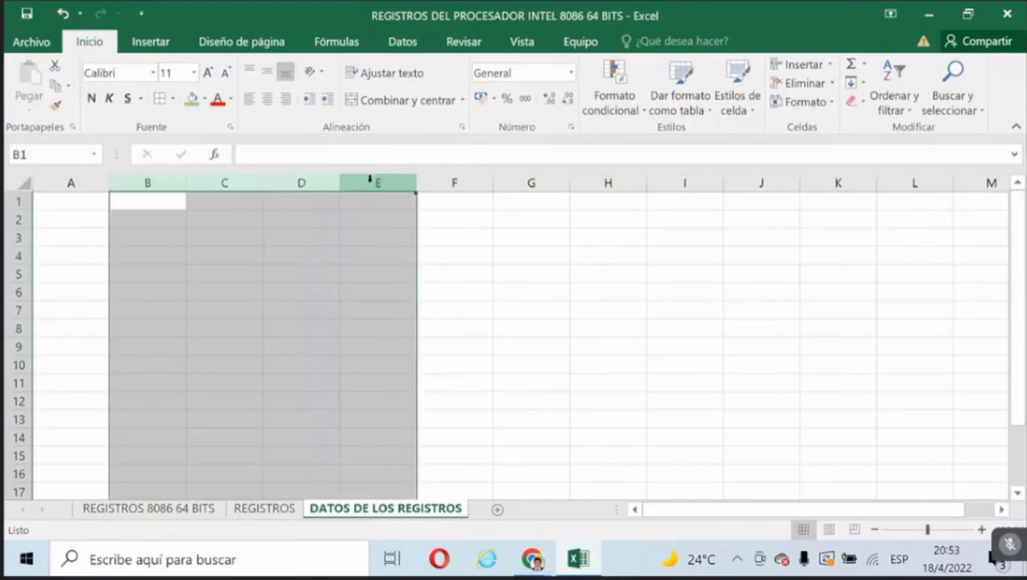
{"action": "left_click_drag", "start_coordinate": [186, 183], "coordinate": [146, 183]}
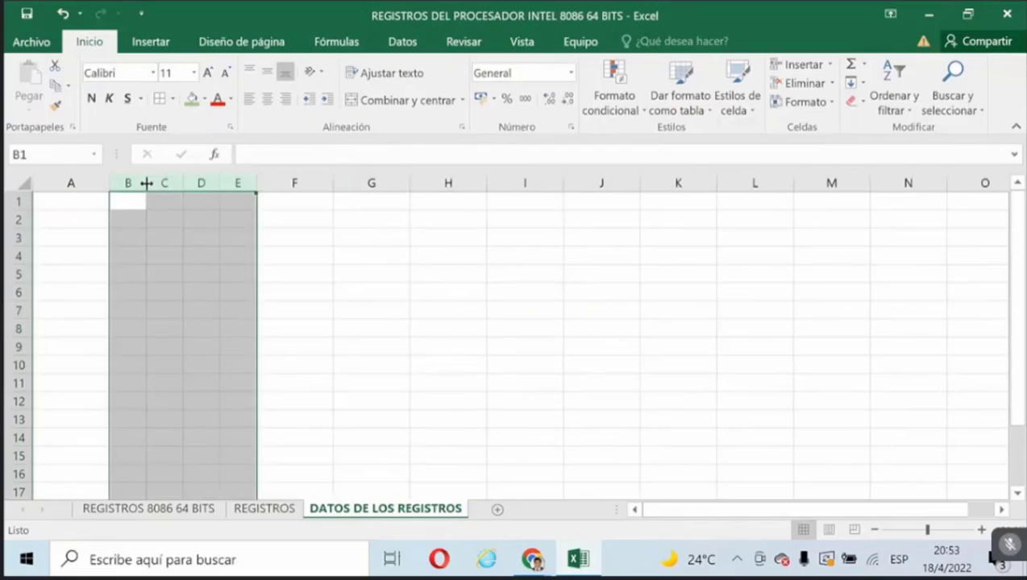
{"action": "left_click", "coordinate": [224, 233]}
{"action": "type", "text": "1"}
{"action": "key", "text": "Left"}
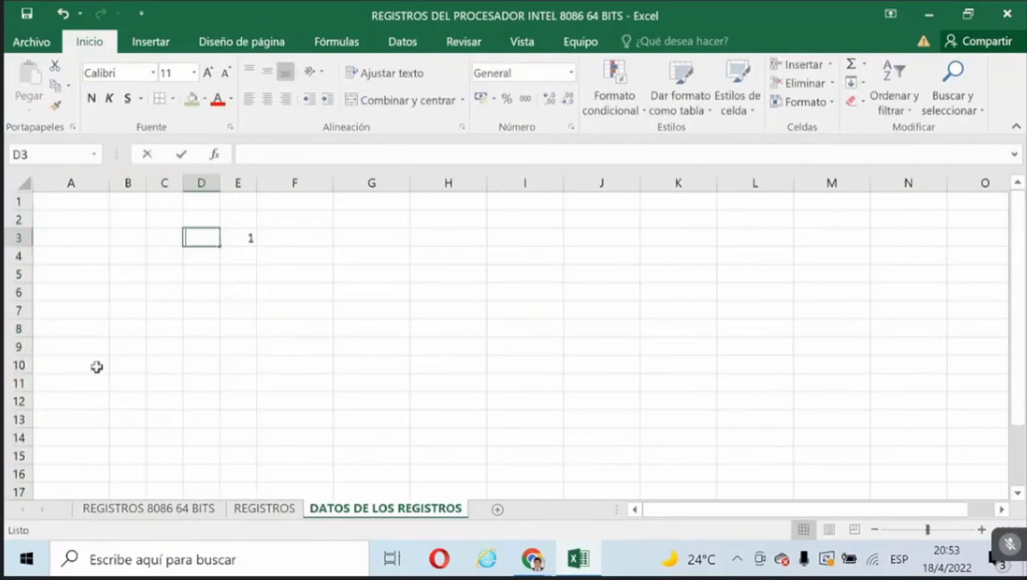
{"action": "type", "text": "2"}
{"action": "key", "text": "Left"}
{"action": "type", "text": "3"}
{"action": "key", "text": "Left"}
{"action": "type", "text": "4"}
{"action": "key", "text": "Return"}
Enter the binary weights 1, 2, 4 and 8 from cell E4 back to B4.
{"action": "key", "text": "Right"}
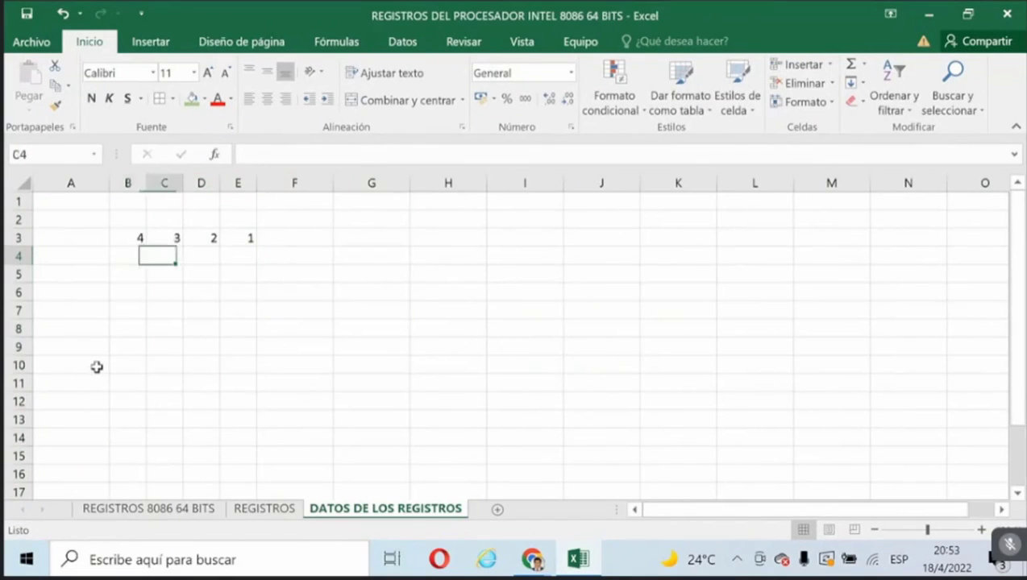
{"action": "key", "text": "Right"}
{"action": "key", "text": "Right"}
{"action": "type", "text": "2"}
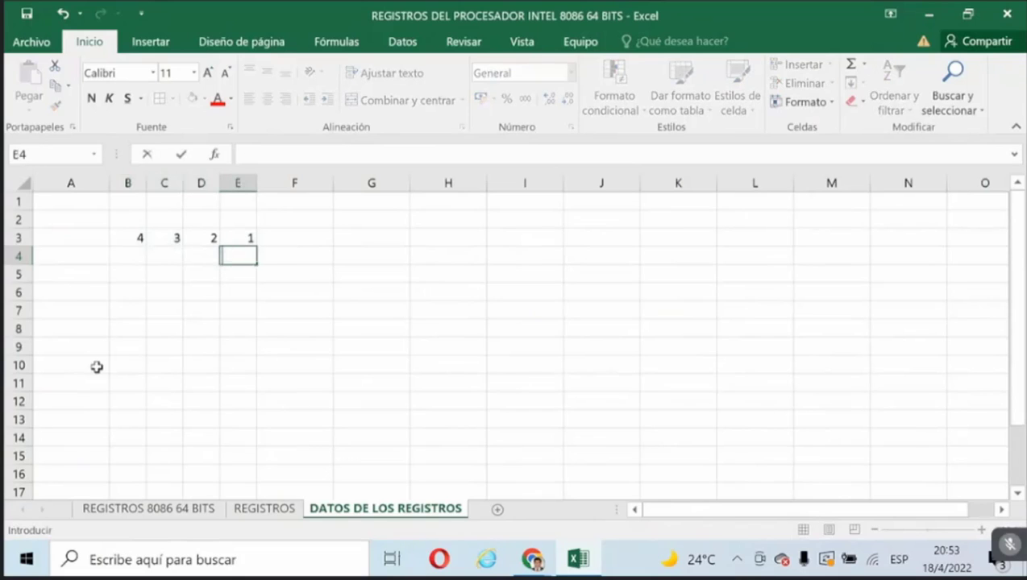
{"action": "key", "text": "Left"}
{"action": "type", "text": "2"}
{"action": "key", "text": "Left"}
{"action": "type", "text": "4"}
{"action": "key", "text": "Left"}
{"action": "type", "text": "8"}
{"action": "key", "text": "Return"}
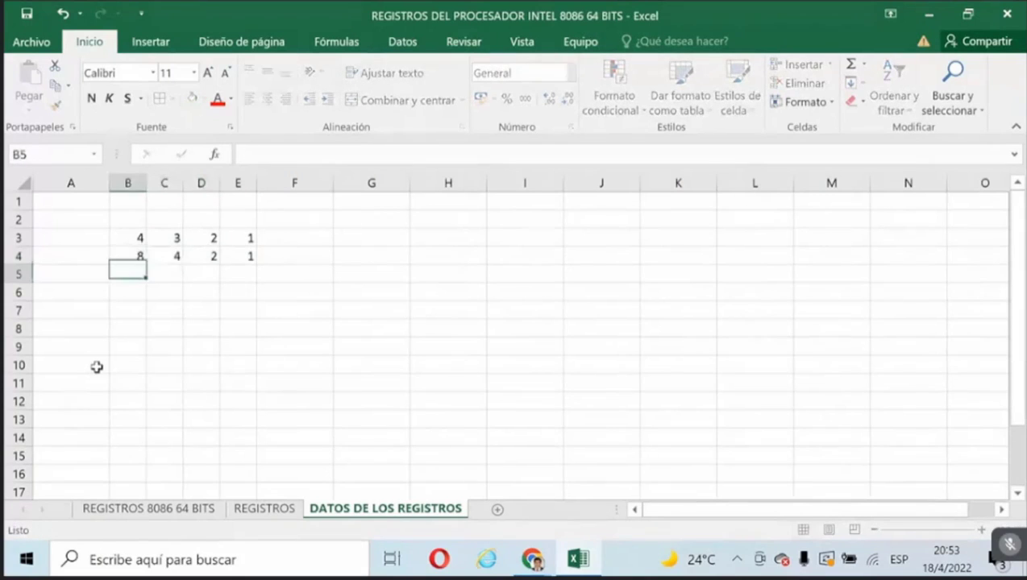
Apply all borders to the number grid in cells B3 to E4.
{"action": "key", "text": "Right"}
{"action": "key", "text": "Up"}
{"action": "key", "text": "Up"}
{"action": "key", "text": "Left"}
{"action": "key", "text": "shift+Right"}
{"action": "key", "text": "shift+Down"}
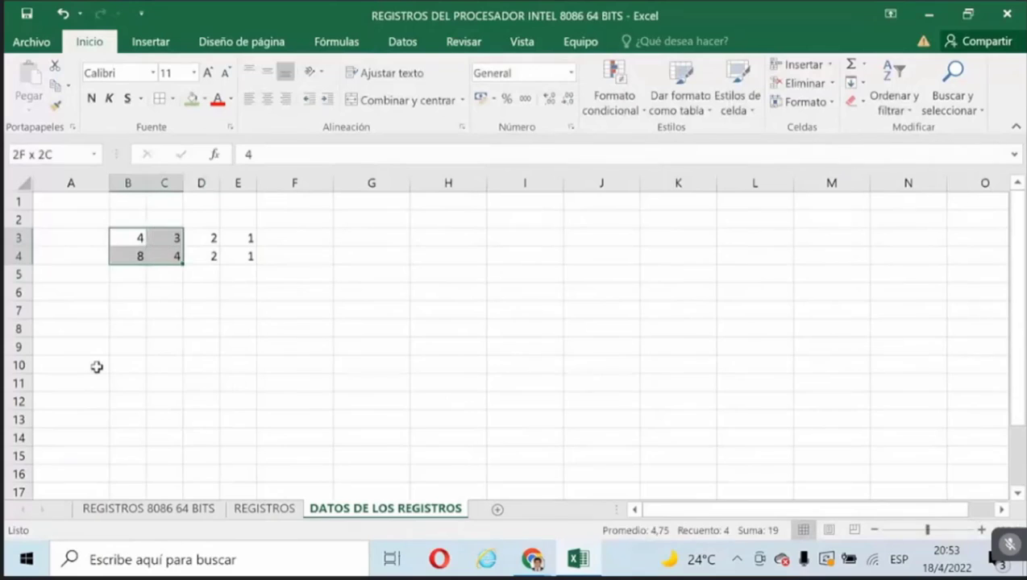
{"action": "key", "text": "shift+Right"}
{"action": "key", "text": "shift+Right"}
{"action": "left_click", "coordinate": [159, 98]}
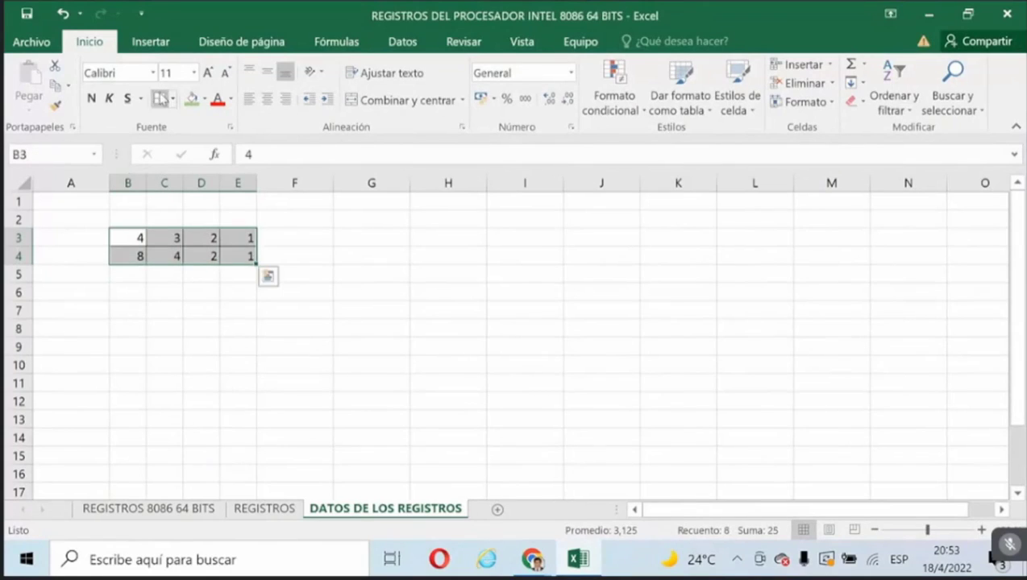
{"action": "left_click", "coordinate": [164, 274]}
Select the bit position row in cells B3 to E3.
{"action": "left_click_drag", "start_coordinate": [126, 246], "coordinate": [248, 236]}
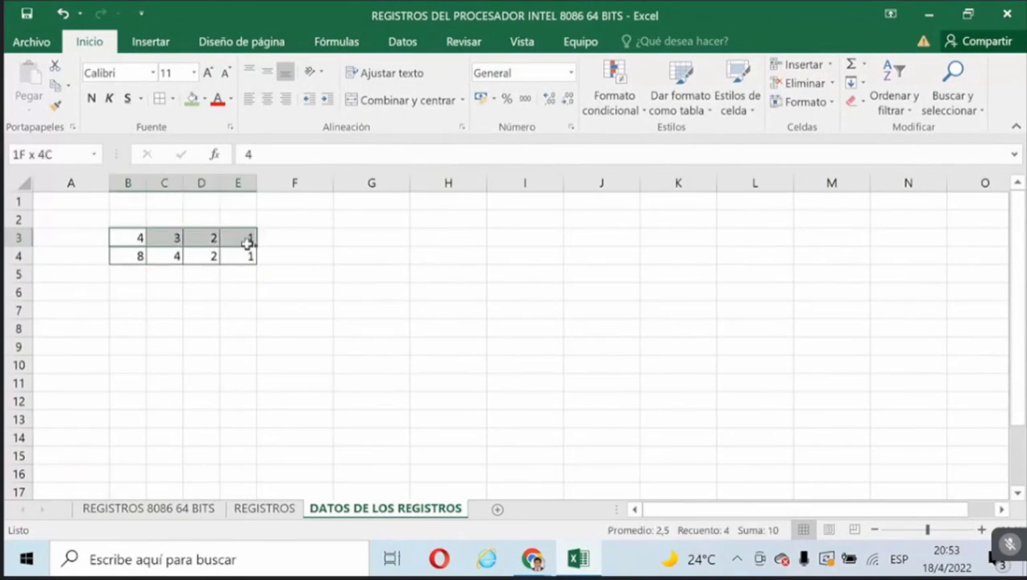
Fill the header cells B3:E3 with green.
{"action": "left_click", "coordinate": [191, 99]}
{"action": "left_click", "coordinate": [238, 328]}
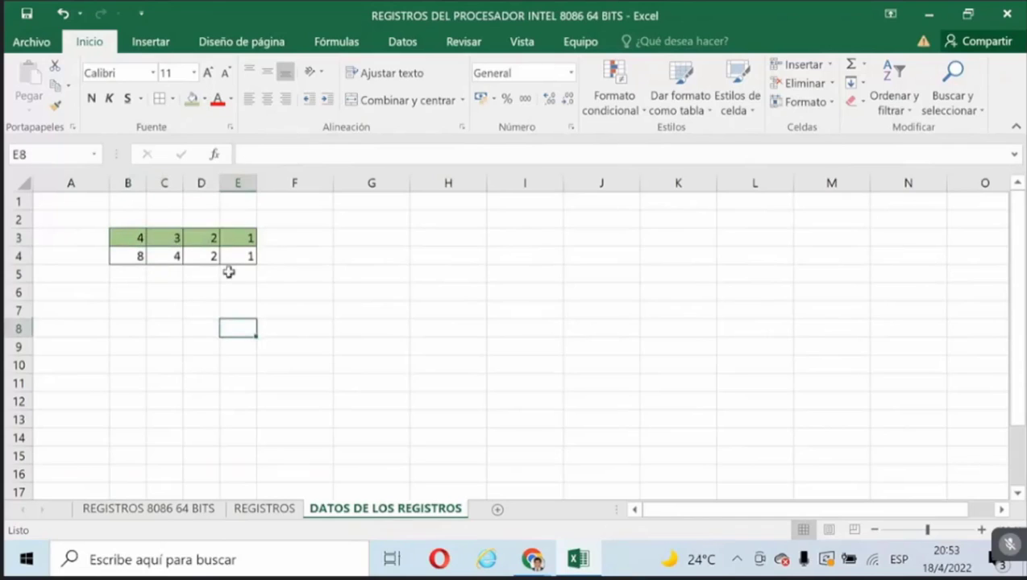
{"action": "left_click", "coordinate": [274, 364]}
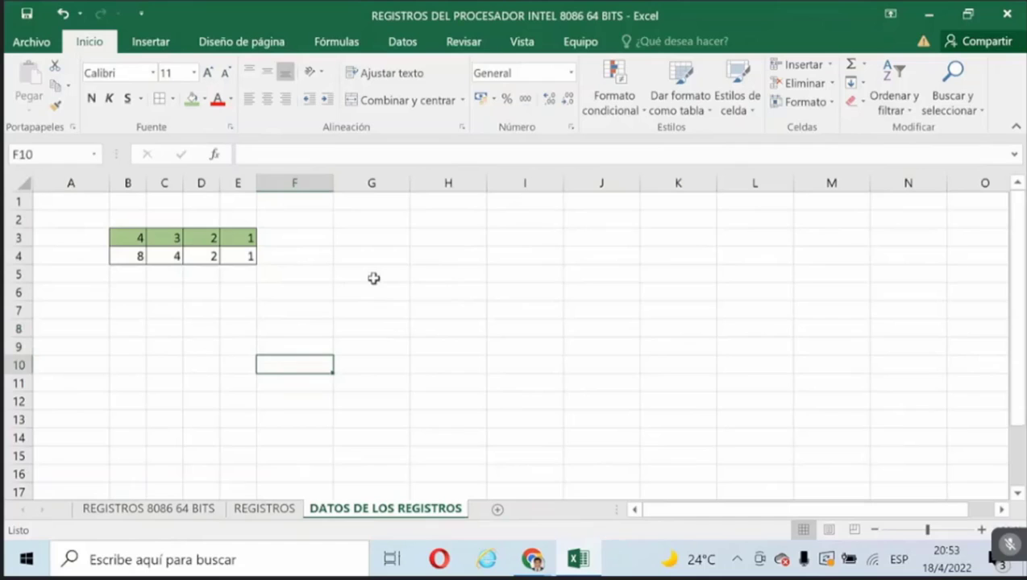
Enter the hexadecimal value 1A in cell G3.
{"action": "left_click", "coordinate": [369, 237]}
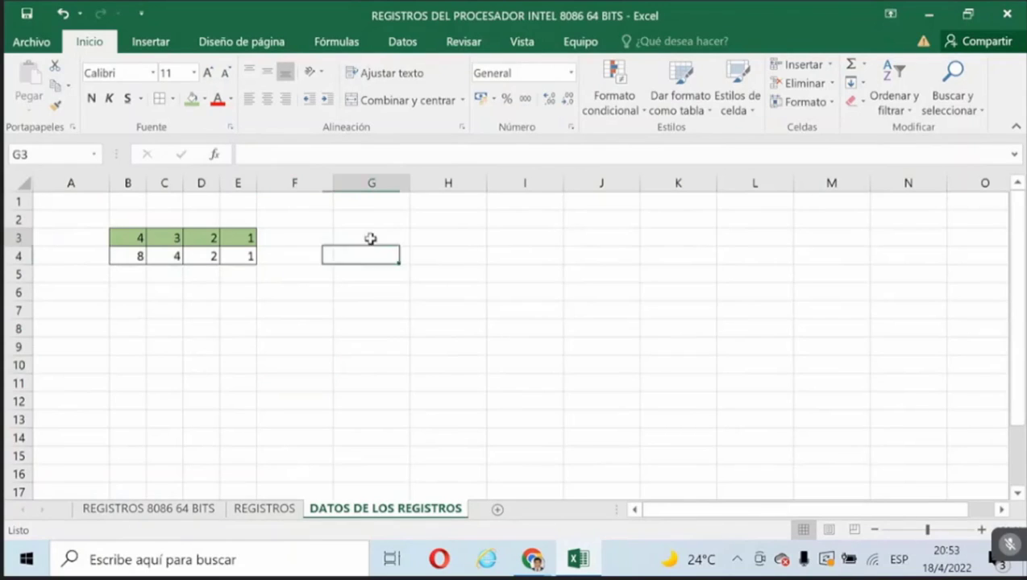
{"action": "type", "text": "1A"}
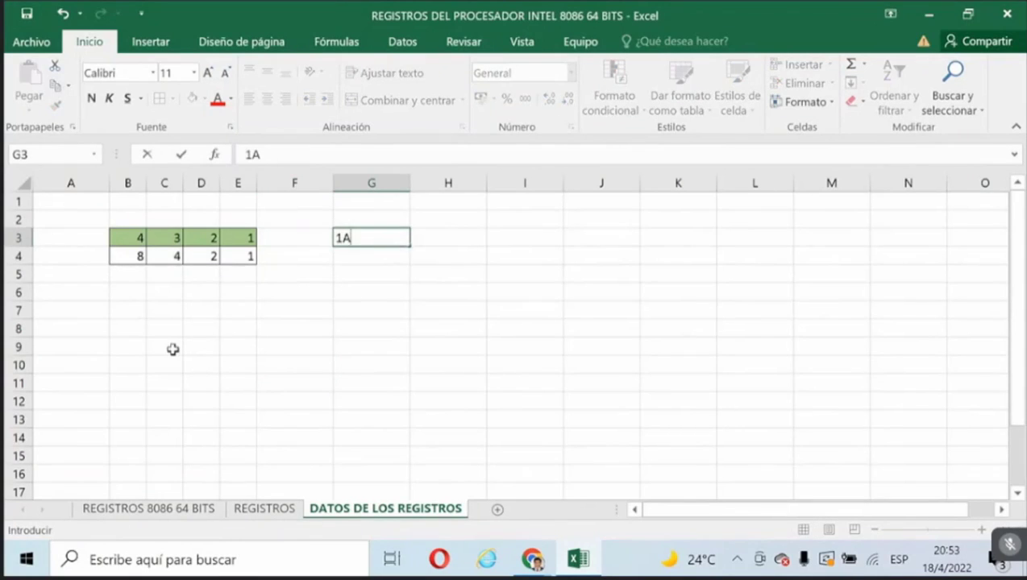
{"action": "key", "text": "Return"}
Enter the binary digits 1, 0, 1, 0 across cells B5 to E5, under the bit weights.
{"action": "key", "text": "Left"}
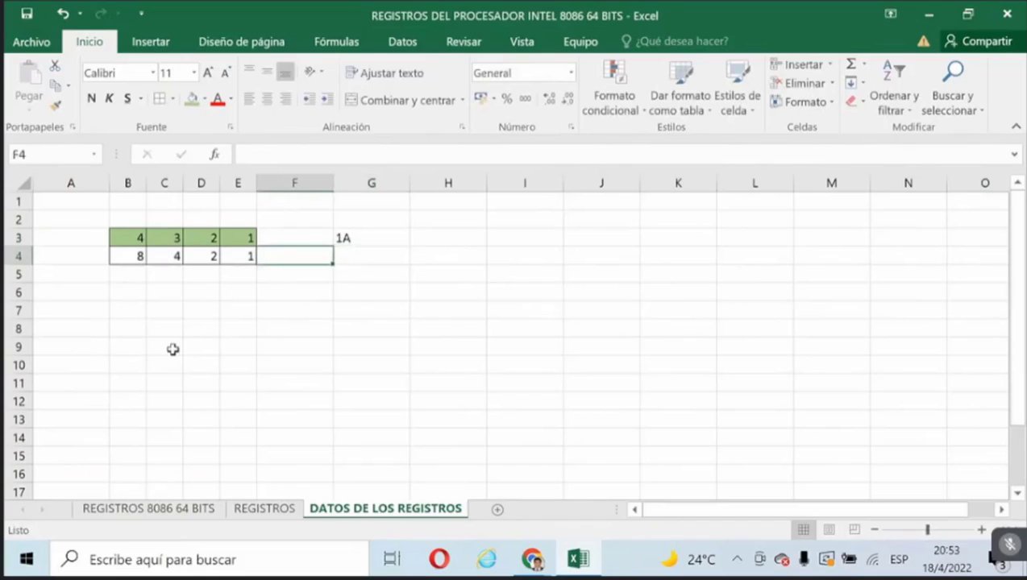
{"action": "key", "text": "Left"}
{"action": "key", "text": "Left"}
{"action": "key", "text": "Left"}
{"action": "key", "text": "Left"}
{"action": "key", "text": "Left"}
{"action": "key", "text": "Right"}
{"action": "key", "text": "Right"}
{"action": "key", "text": "Right"}
{"action": "key", "text": "Right"}
{"action": "key", "text": "Down"}
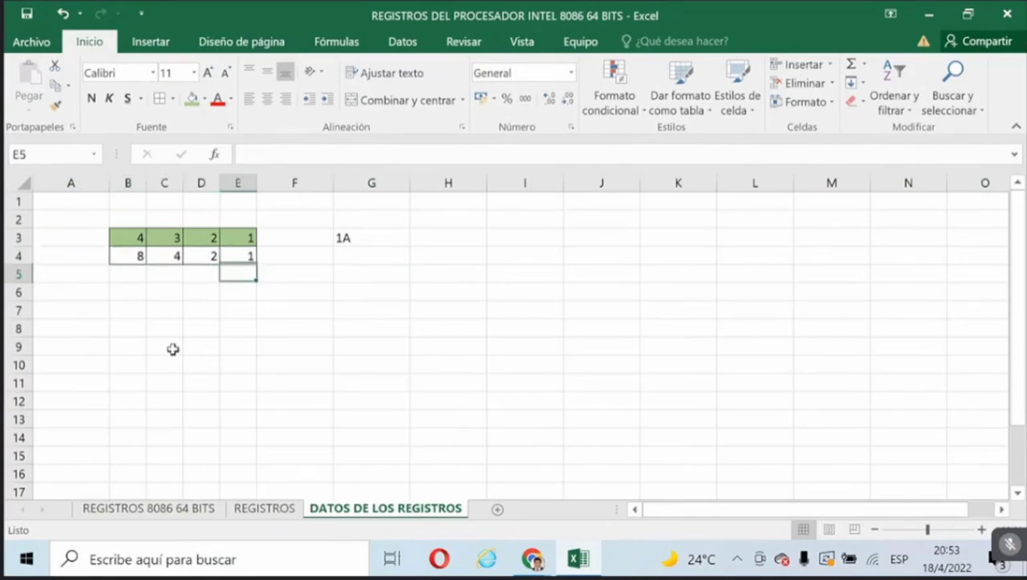
{"action": "type", "text": "0"}
{"action": "key", "text": "Left"}
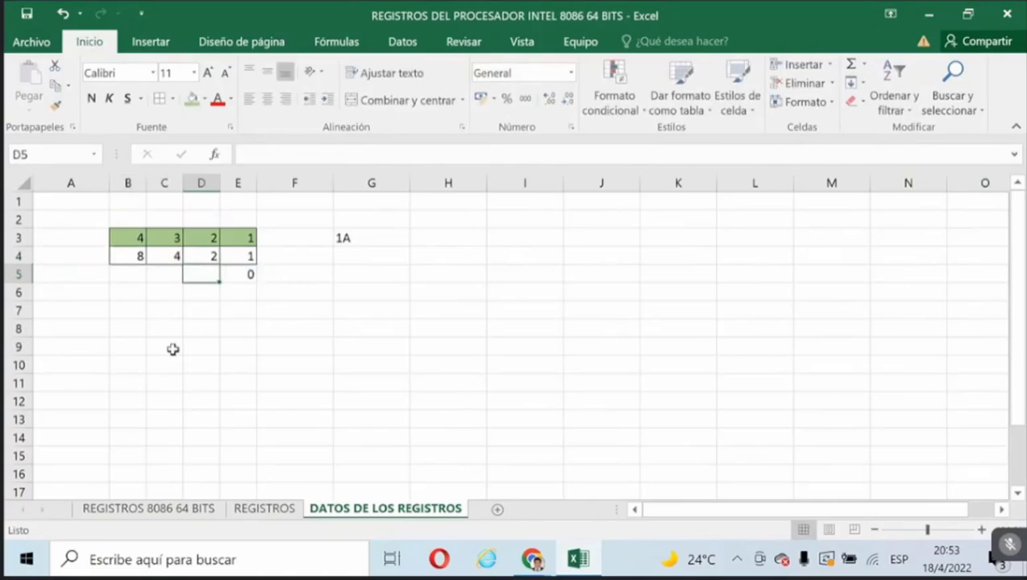
{"action": "type", "text": "1"}
{"action": "key", "text": "Left"}
{"action": "type", "text": "0"}
{"action": "key", "text": "Left"}
{"action": "type", "text": "1"}
{"action": "key", "text": "Return"}
Label the first binary row with the hexadecimal digit A in cell F5.
{"action": "key", "text": "Up"}
{"action": "key", "text": "Right"}
{"action": "key", "text": "Right"}
{"action": "key", "text": "Right"}
{"action": "key", "text": "Right"}
{"action": "type", "text": "A"}
{"action": "key", "text": "Return"}
Enter the binary digits 0, 0, 0, 1 across cells B6 to E6.
{"action": "key", "text": "Left"}
{"action": "type", "text": "1"}
{"action": "key", "text": "Left"}
{"action": "type", "text": "0"}
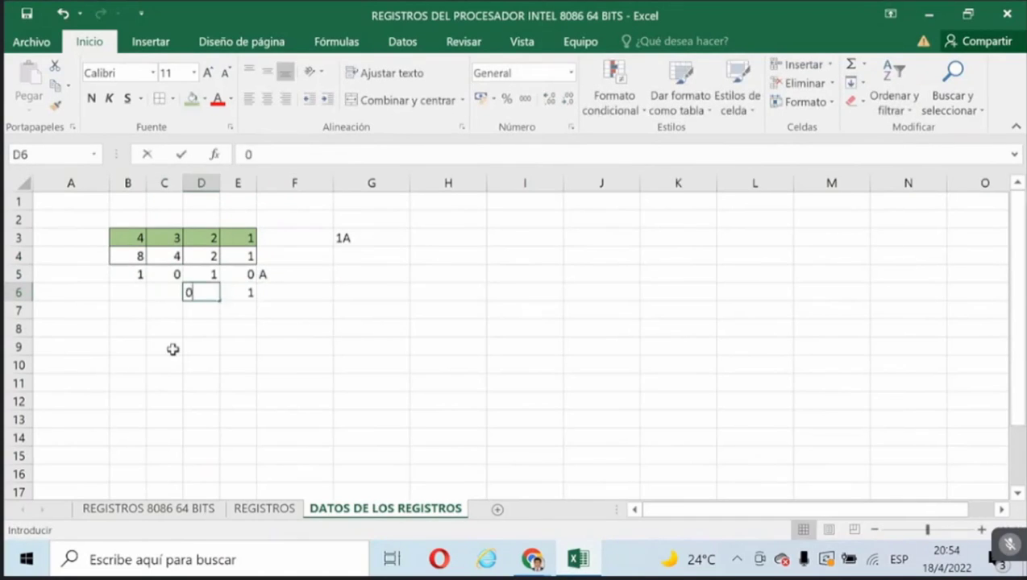
{"action": "key", "text": "Left"}
{"action": "type", "text": "0"}
{"action": "key", "text": "Left"}
{"action": "type", "text": "0"}
{"action": "key", "text": "Return"}
Label the second binary row with the digit 1 in cell F6.
{"action": "key", "text": "Right"}
{"action": "key", "text": "Right"}
{"action": "key", "text": "Right"}
{"action": "key", "text": "Up"}
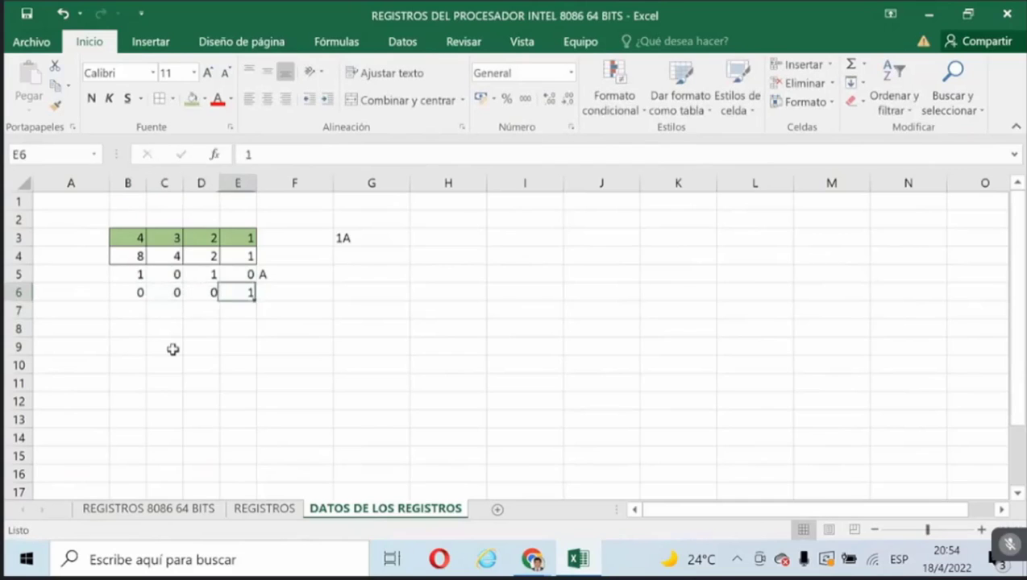
{"action": "key", "text": "Right"}
{"action": "type", "text": "1"}
{"action": "key", "text": "Return"}
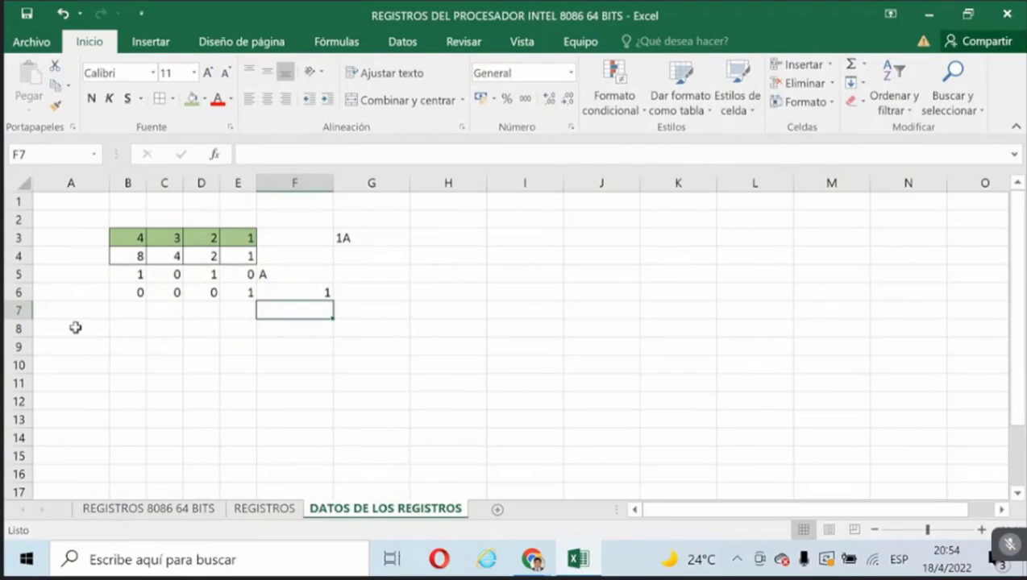
Right-align column F and make it narrower.
{"action": "left_click", "coordinate": [290, 183]}
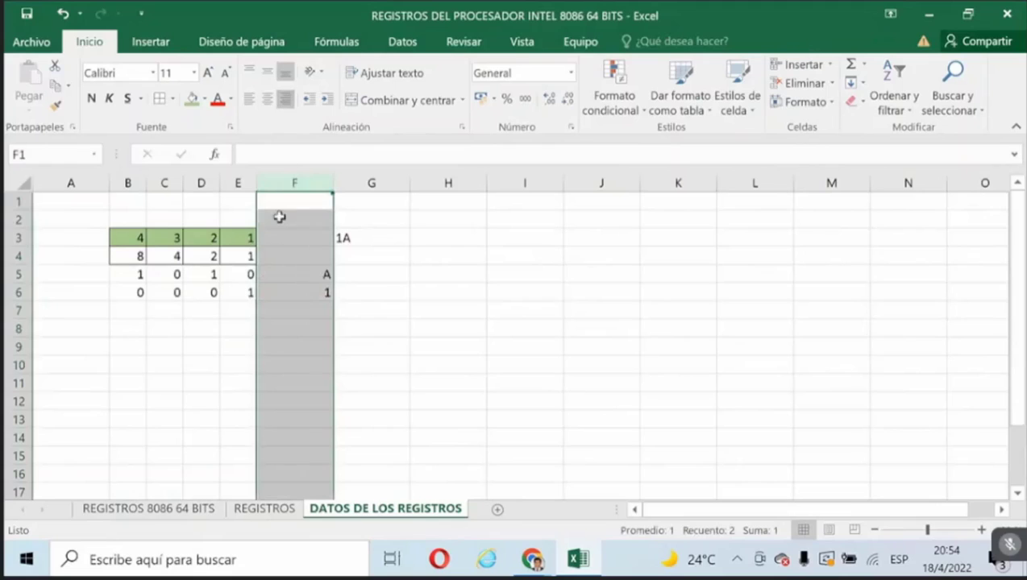
{"action": "left_click", "coordinate": [292, 328]}
{"action": "left_click_drag", "start_coordinate": [334, 185], "coordinate": [300, 184]}
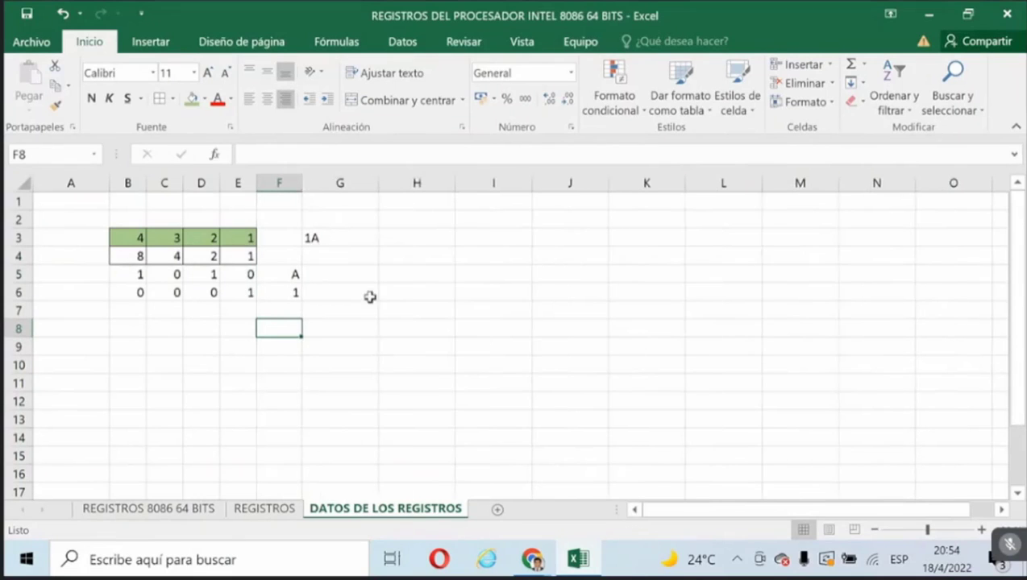
Narrow columns I to L equally and fill cells I2:L2 with green as a four-bit group.
{"action": "left_click_drag", "start_coordinate": [355, 328], "coordinate": [361, 348]}
{"action": "left_click", "coordinate": [495, 345]}
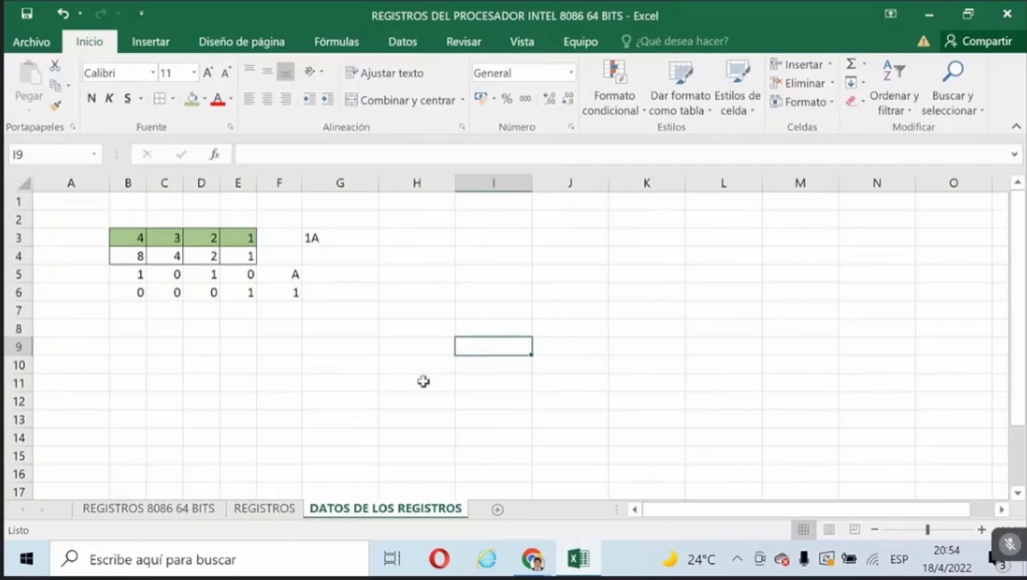
{"action": "left_click_drag", "start_coordinate": [489, 330], "coordinate": [700, 320]}
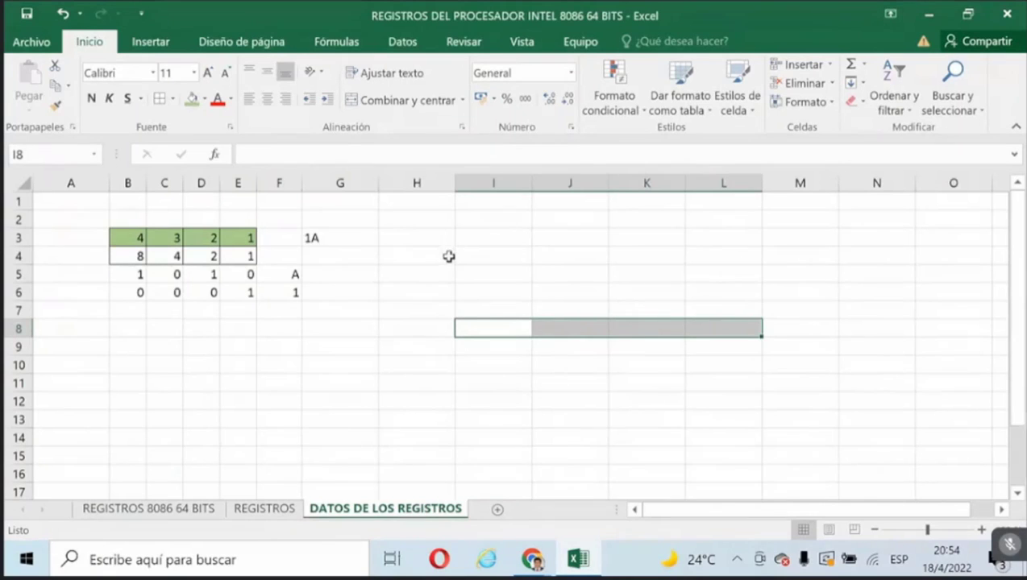
{"action": "left_click", "coordinate": [490, 184]}
{"action": "left_click_drag", "start_coordinate": [520, 184], "coordinate": [486, 183]}
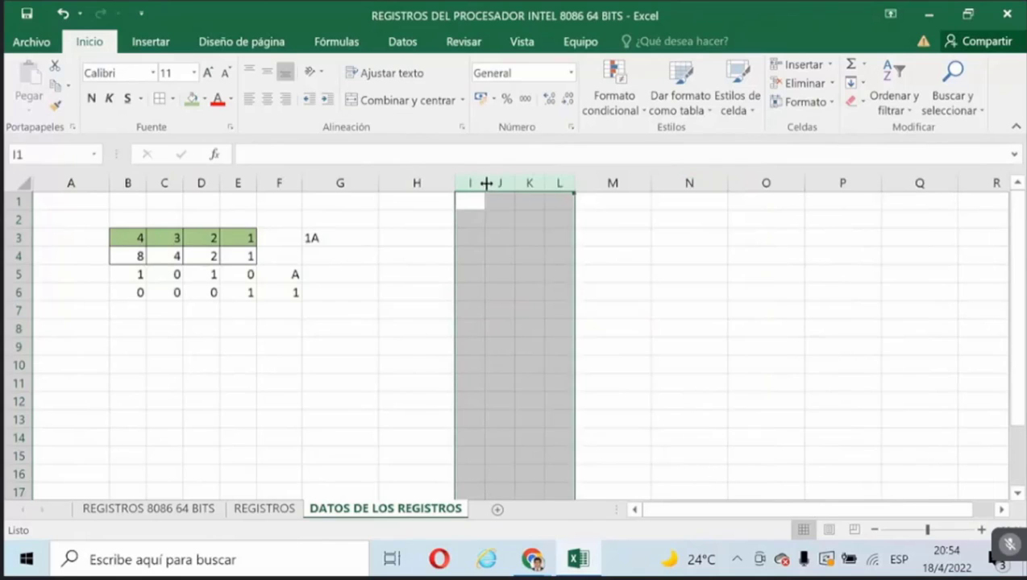
{"action": "left_click", "coordinate": [587, 240]}
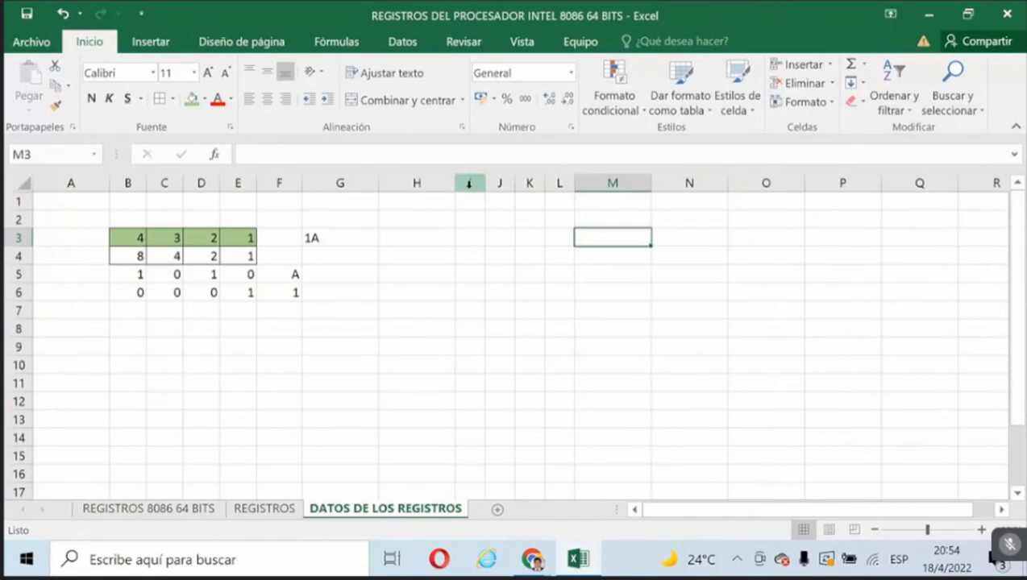
{"action": "left_click_drag", "start_coordinate": [462, 219], "coordinate": [546, 219]}
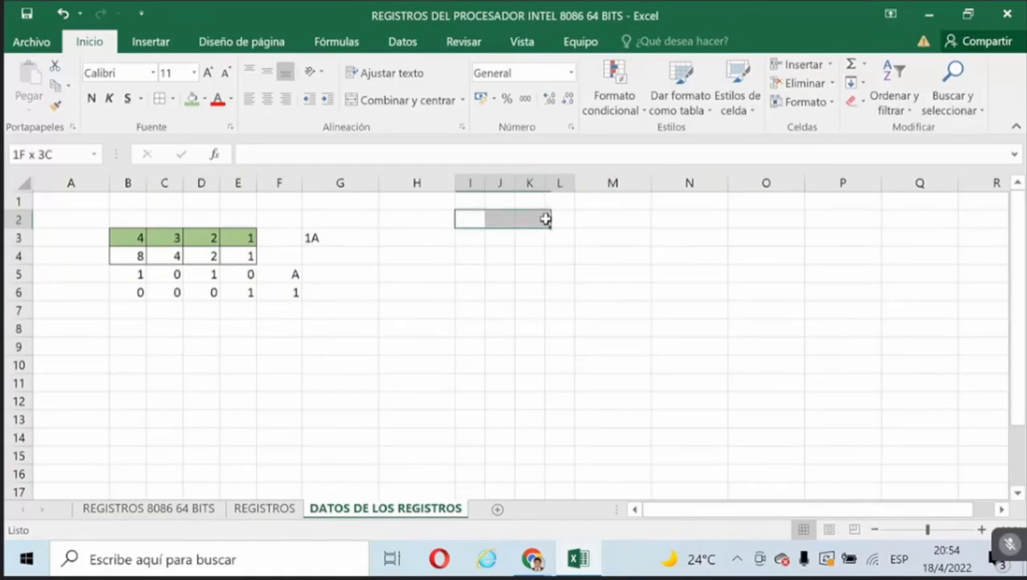
{"action": "left_click", "coordinate": [192, 98]}
{"action": "left_click", "coordinate": [612, 275]}
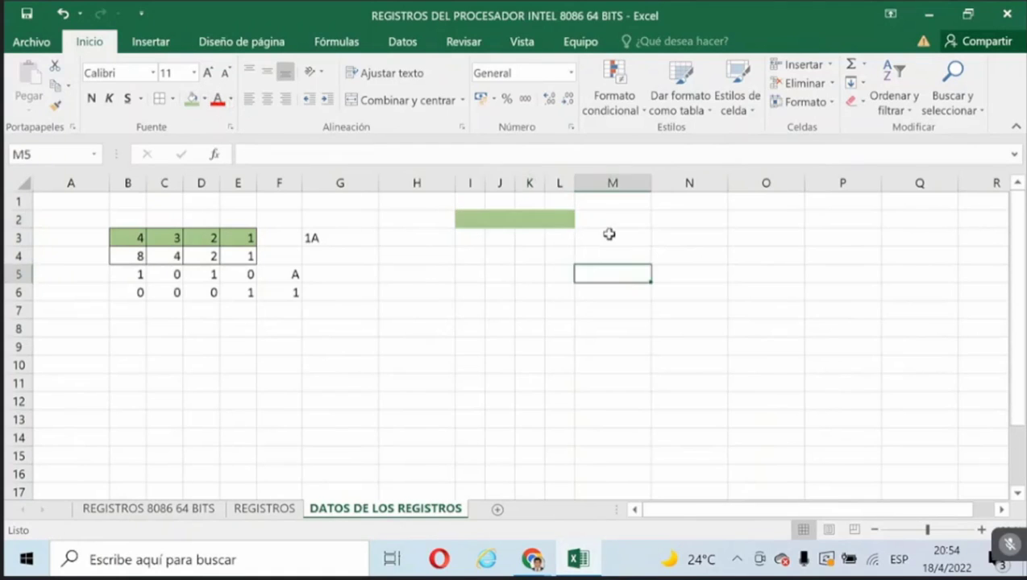
Narrow columns M to P equally and fill cells M2:P2 with light gold.
{"action": "mouse_move", "coordinate": [587, 181]}
{"action": "left_mouse_down"}
{"action": "mouse_move", "coordinate": [704, 172]}
{"action": "mouse_move", "coordinate": [600, 176]}
{"action": "left_mouse_up"}
{"action": "left_click_drag", "start_coordinate": [590, 251], "coordinate": [610, 324]}
{"action": "left_click_drag", "start_coordinate": [587, 219], "coordinate": [653, 220]}
{"action": "left_click", "coordinate": [203, 100]}
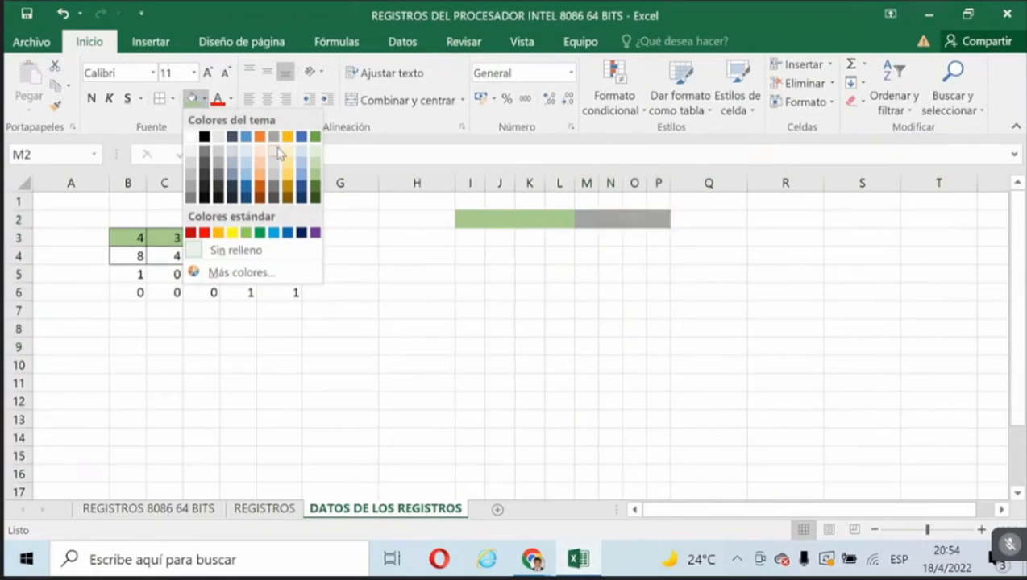
{"action": "left_click", "coordinate": [279, 153]}
{"action": "left_click", "coordinate": [672, 272]}
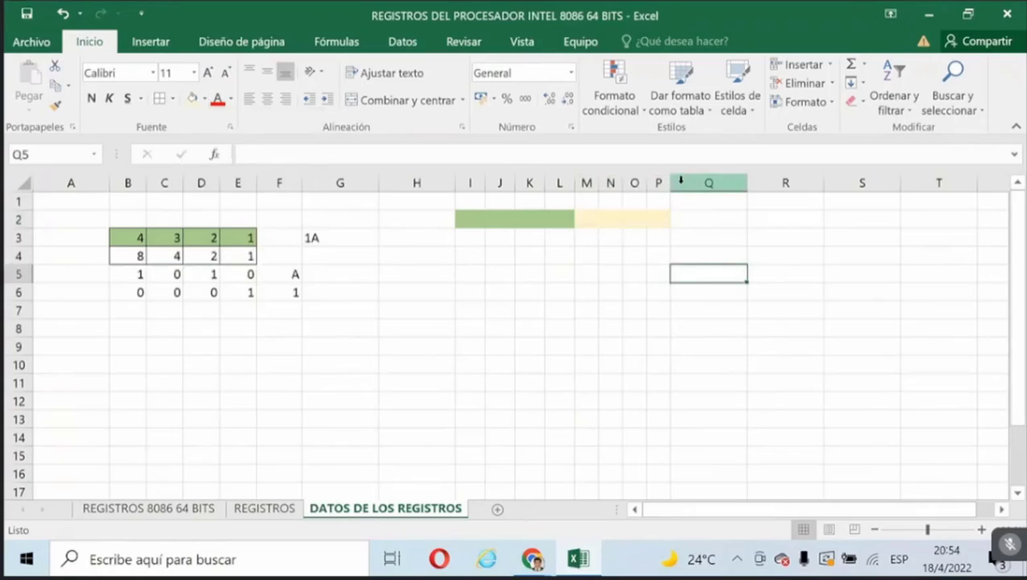
Narrow columns Q to T equally and fill cells Q2:T2 with light blue.
{"action": "left_click_drag", "start_coordinate": [708, 183], "coordinate": [938, 183]}
{"action": "left_click_drag", "start_coordinate": [750, 183], "coordinate": [695, 183]}
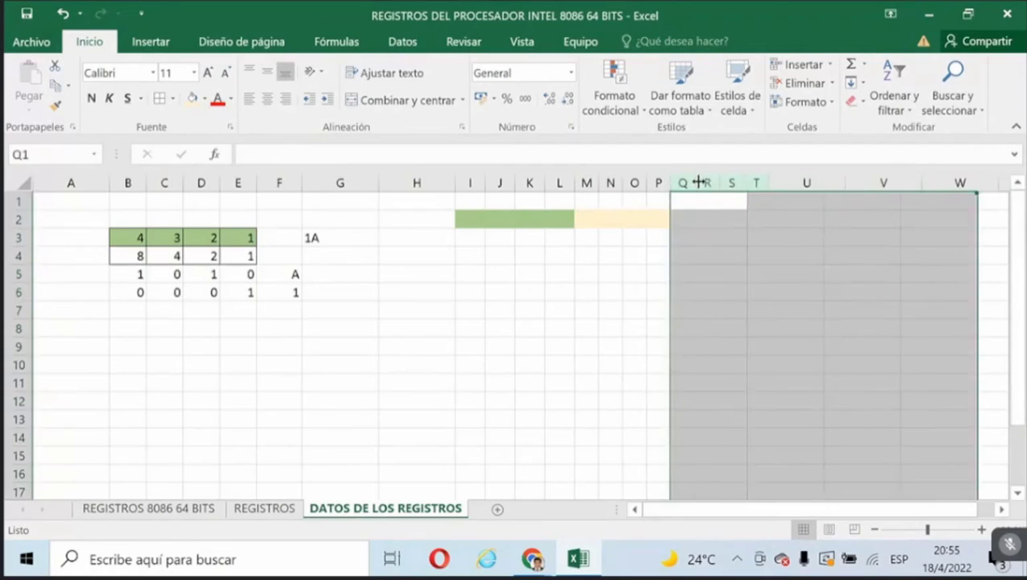
{"action": "left_click", "coordinate": [699, 238]}
{"action": "left_click", "coordinate": [683, 219]}
{"action": "left_click_drag", "start_coordinate": [682, 219], "coordinate": [758, 219]}
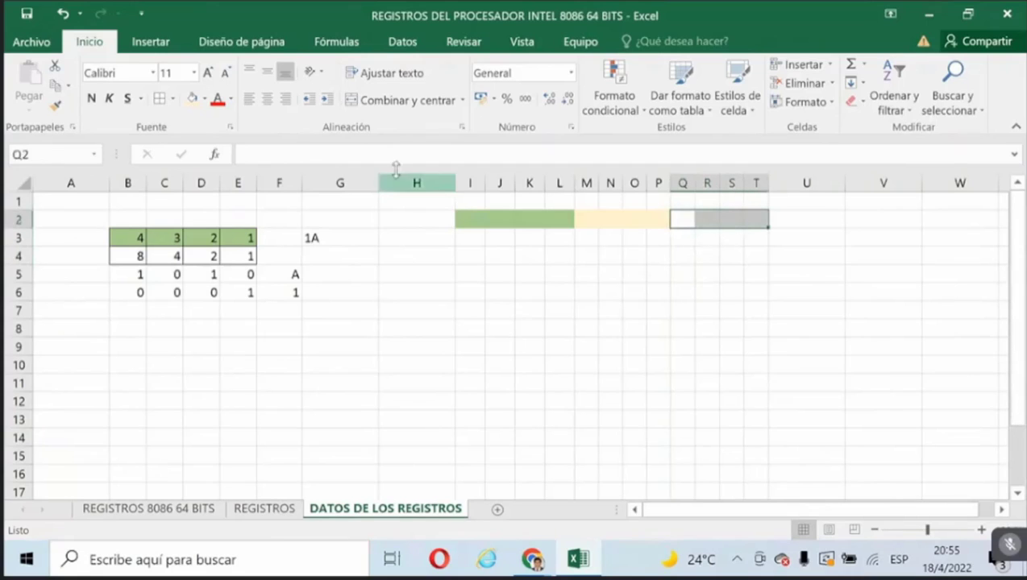
{"action": "left_click", "coordinate": [206, 98]}
{"action": "left_click", "coordinate": [247, 152]}
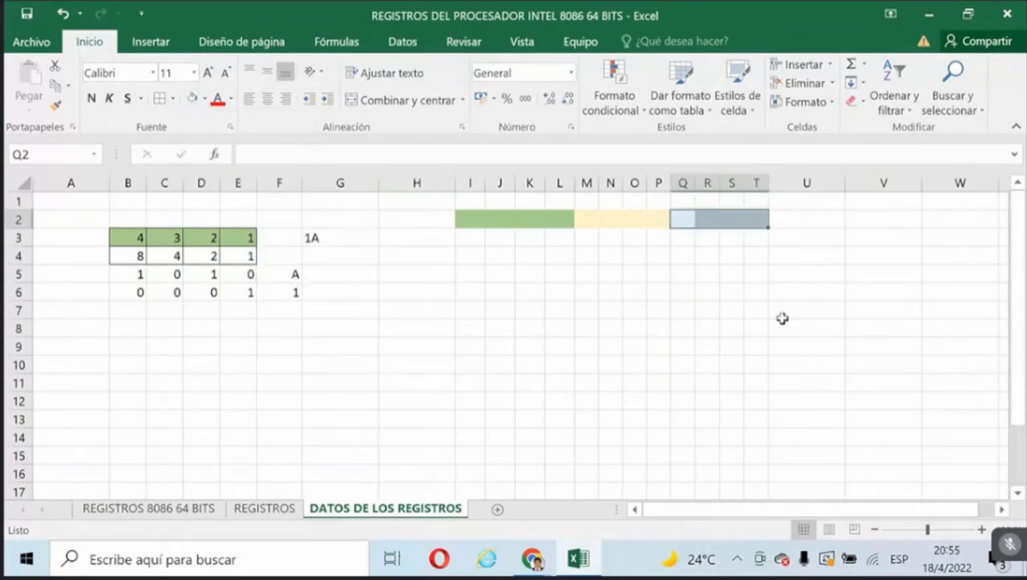
{"action": "left_click", "coordinate": [786, 326]}
Narrow columns U to X equally and fill cells U2:X2 with blue-grey.
{"action": "left_click", "coordinate": [807, 182]}
{"action": "left_click_drag", "start_coordinate": [807, 182], "coordinate": [786, 184]}
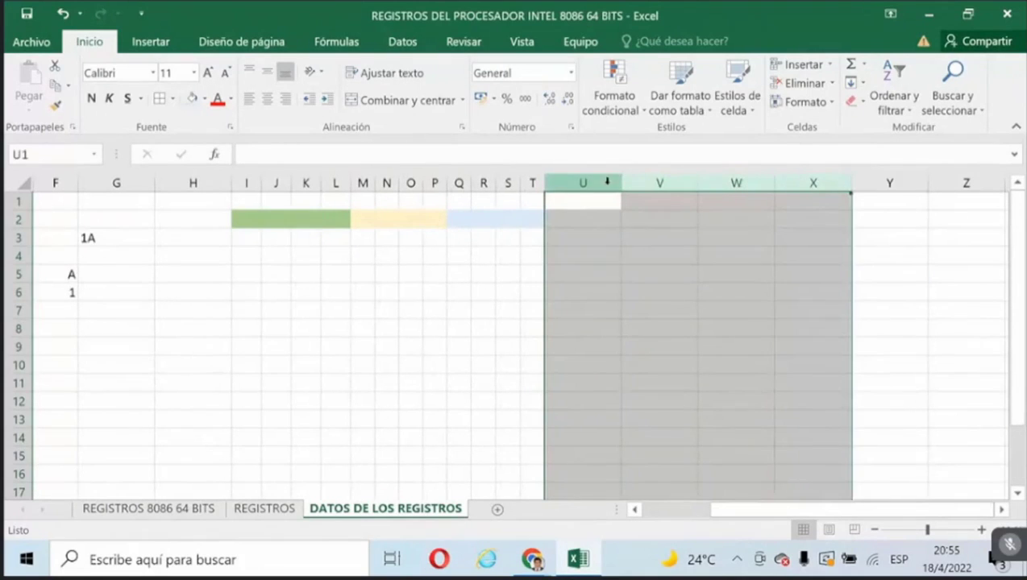
{"action": "left_click_drag", "start_coordinate": [622, 183], "coordinate": [571, 183]}
{"action": "left_click", "coordinate": [589, 286]}
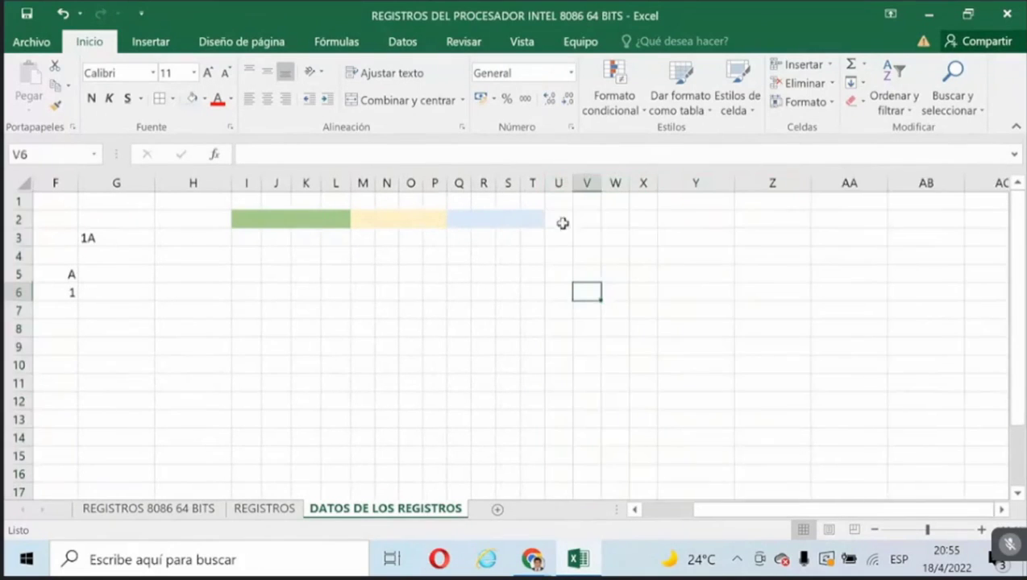
{"action": "left_click_drag", "start_coordinate": [561, 220], "coordinate": [645, 219]}
{"action": "left_click", "coordinate": [205, 99]}
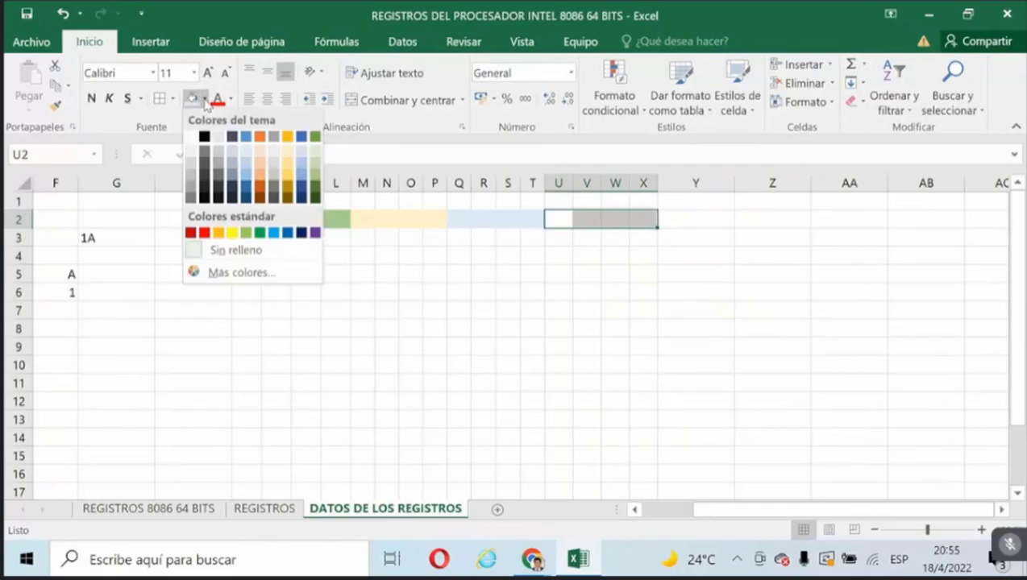
{"action": "left_click", "coordinate": [234, 166]}
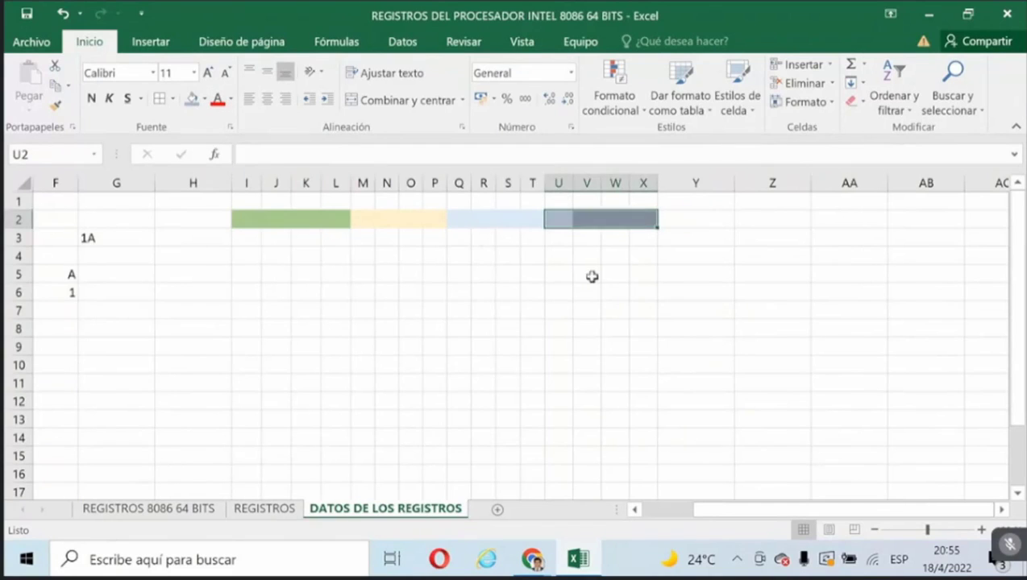
{"action": "left_click", "coordinate": [591, 276]}
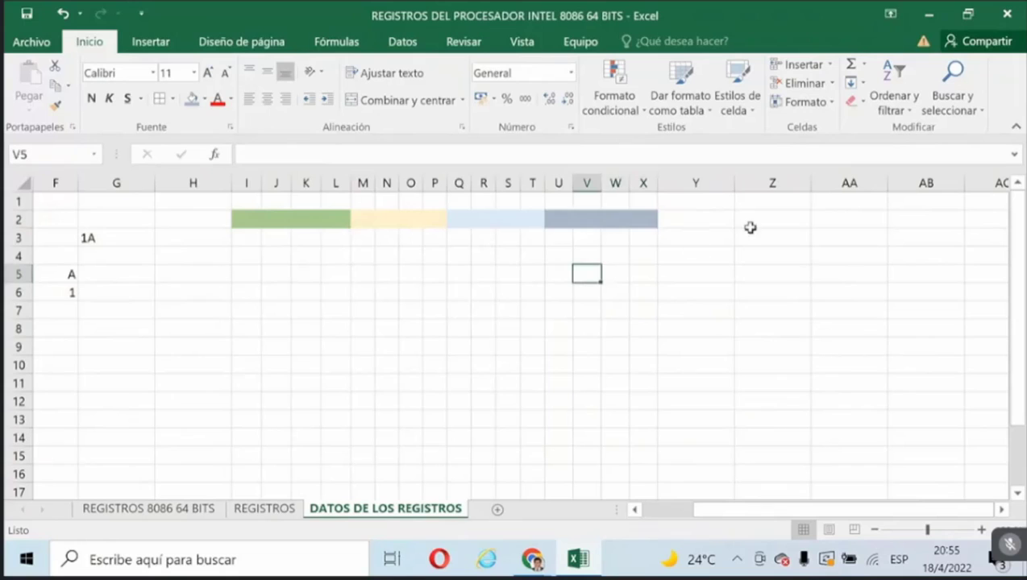
Narrow columns Y to AB equally and fill cells Y2:AB2 with gold.
{"action": "left_click_drag", "start_coordinate": [688, 183], "coordinate": [926, 183]}
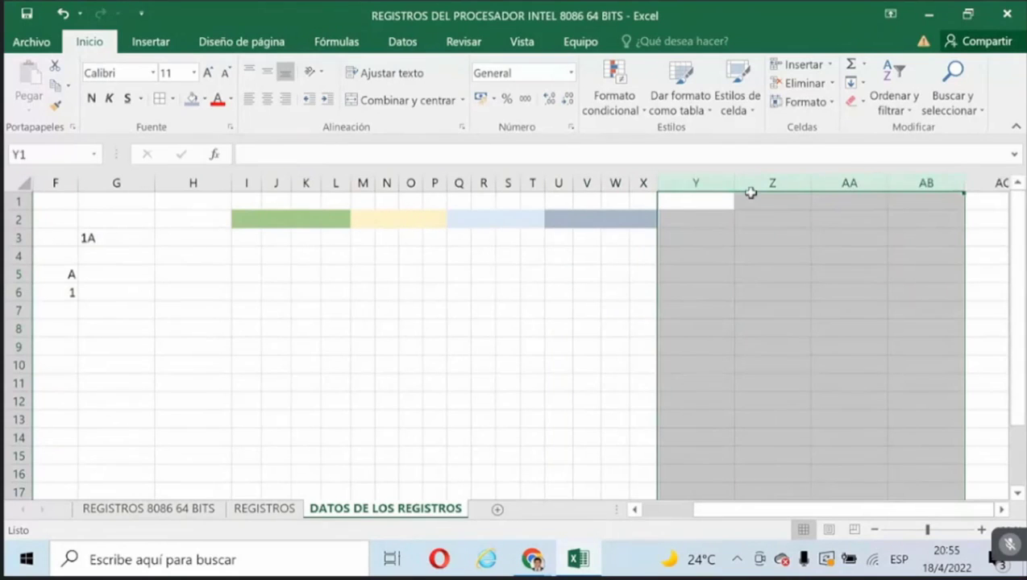
{"action": "left_click_drag", "start_coordinate": [724, 183], "coordinate": [682, 183]}
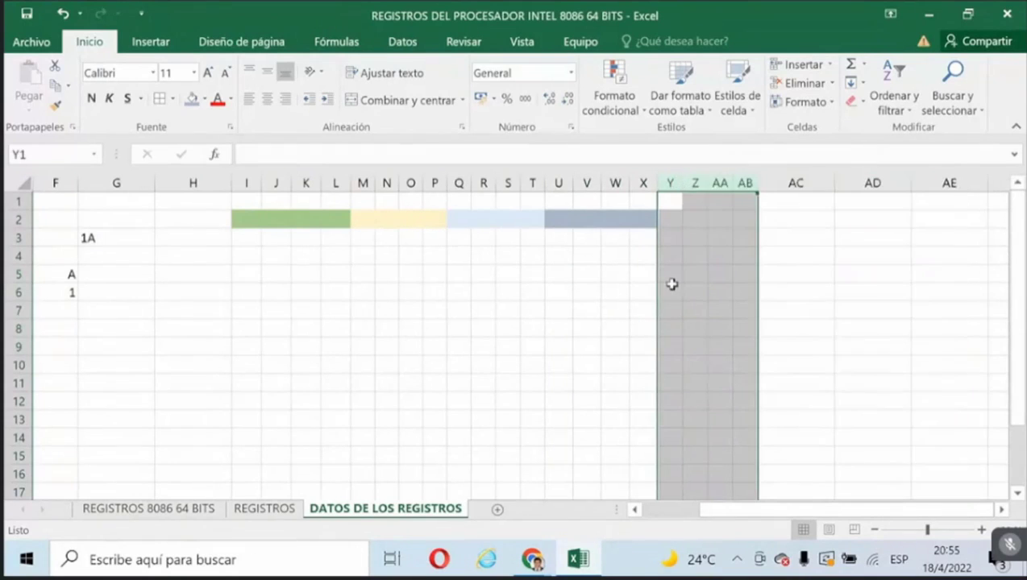
{"action": "left_click", "coordinate": [672, 290]}
{"action": "left_click_drag", "start_coordinate": [674, 222], "coordinate": [740, 218]}
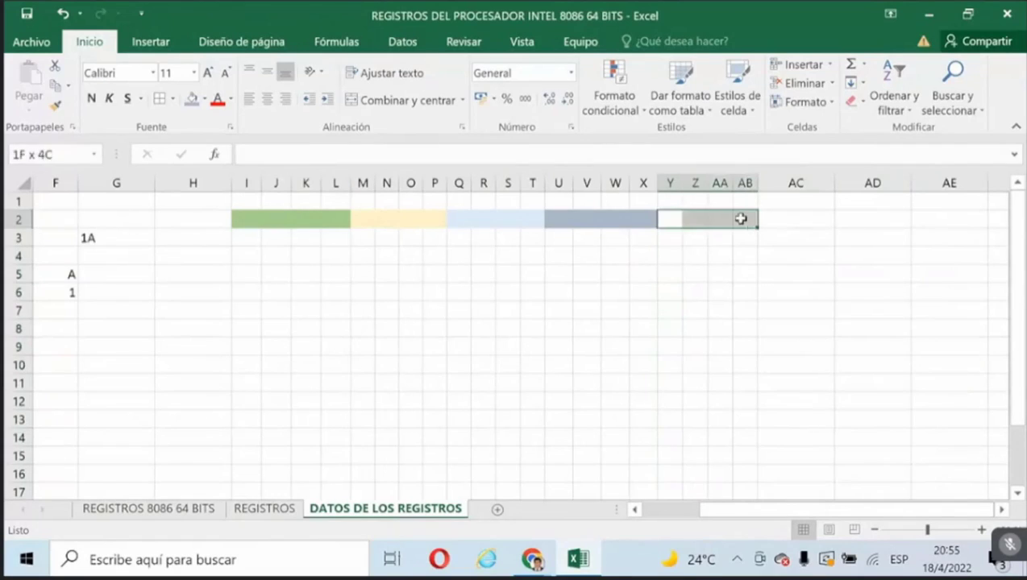
{"action": "left_click", "coordinate": [204, 97]}
{"action": "left_click", "coordinate": [291, 184]}
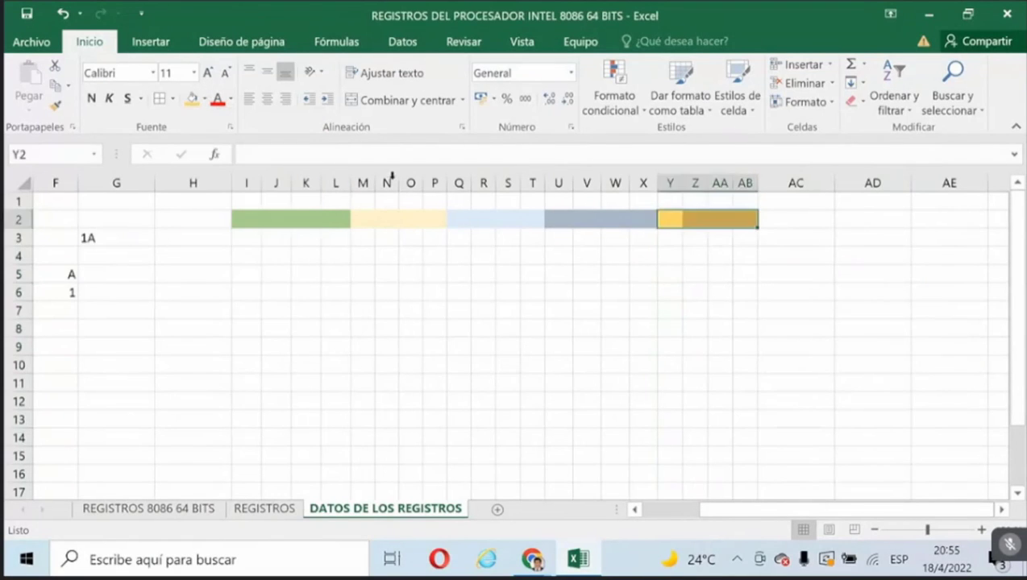
{"action": "left_click", "coordinate": [615, 292]}
Narrow columns AC to AF equally and fill cells AC2:AF2 with light blue.
{"action": "left_click_drag", "start_coordinate": [802, 184], "coordinate": [737, 184]}
{"action": "left_click_drag", "start_coordinate": [545, 183], "coordinate": [491, 184]}
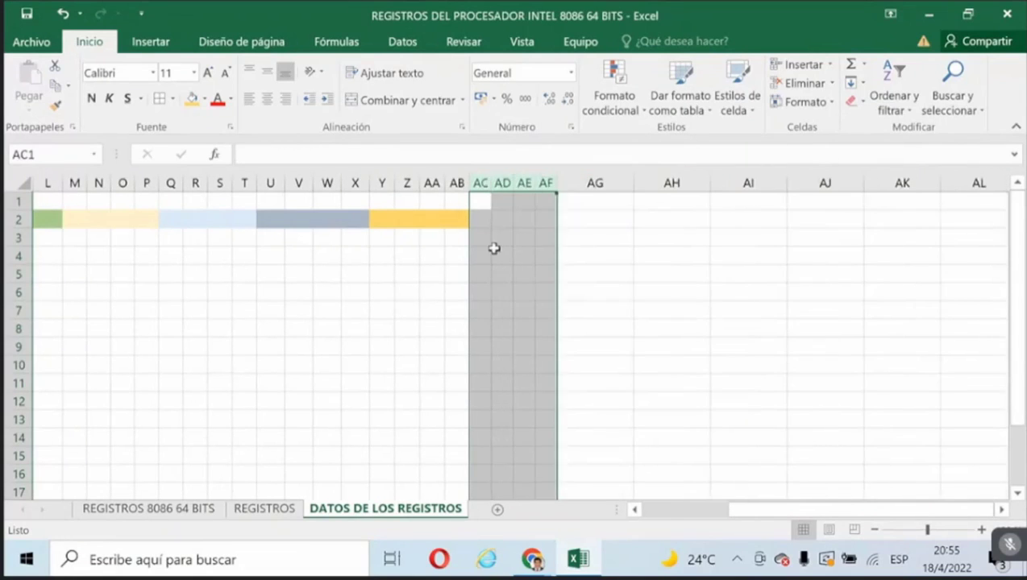
{"action": "left_click", "coordinate": [482, 273]}
{"action": "left_click_drag", "start_coordinate": [477, 222], "coordinate": [543, 222]}
{"action": "left_click", "coordinate": [204, 98]}
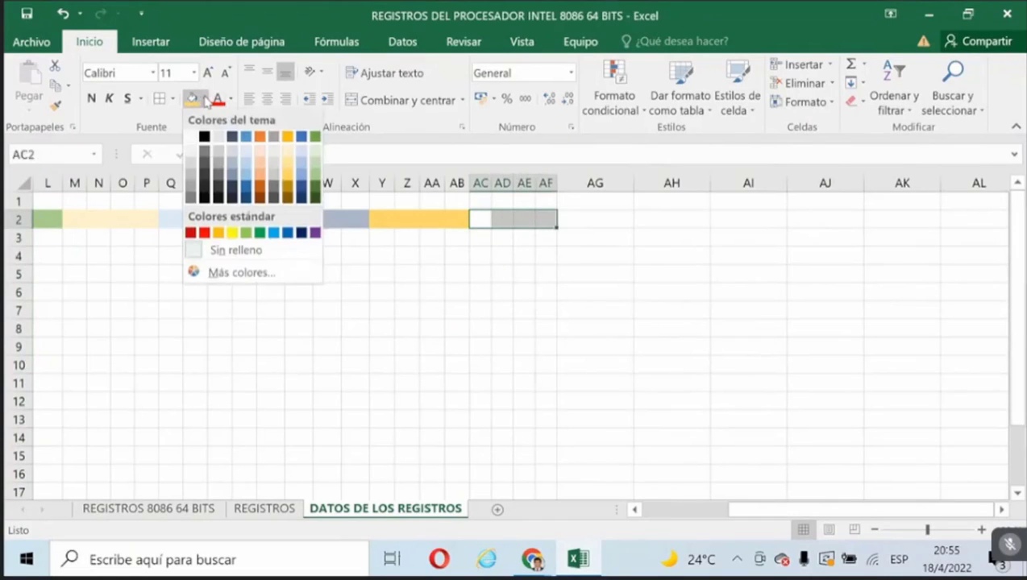
{"action": "left_click", "coordinate": [255, 154]}
{"action": "left_click", "coordinate": [431, 347]}
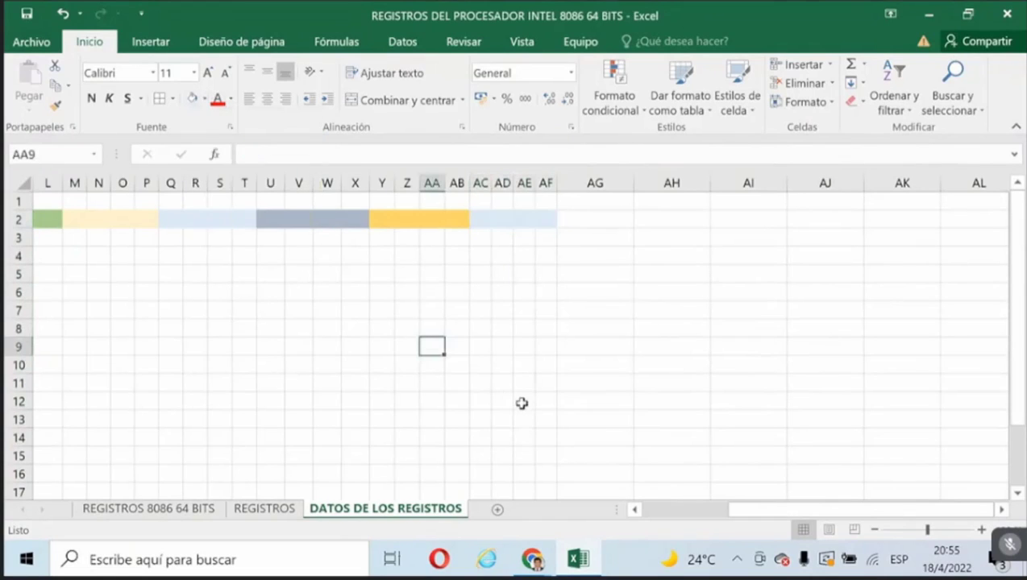
Check the coloured four-column groups in row 2 from column I to column AF.
{"action": "scroll", "coordinate": [639, 513], "scroll_direction": "left", "scroll_amount": 5}
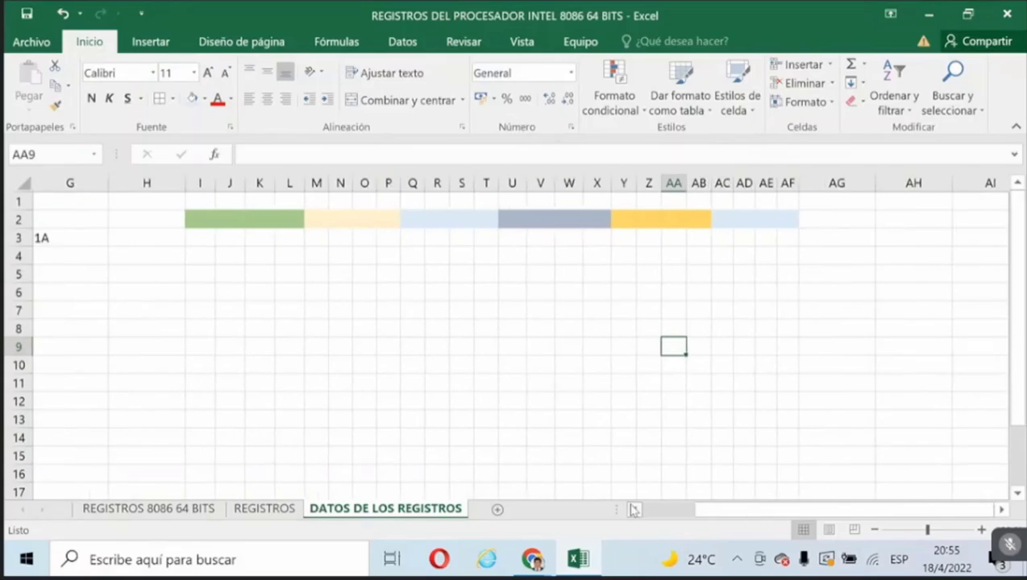
{"action": "left_click", "coordinate": [354, 218]}
{"action": "left_click", "coordinate": [459, 218]}
{"action": "left_click", "coordinate": [541, 218]}
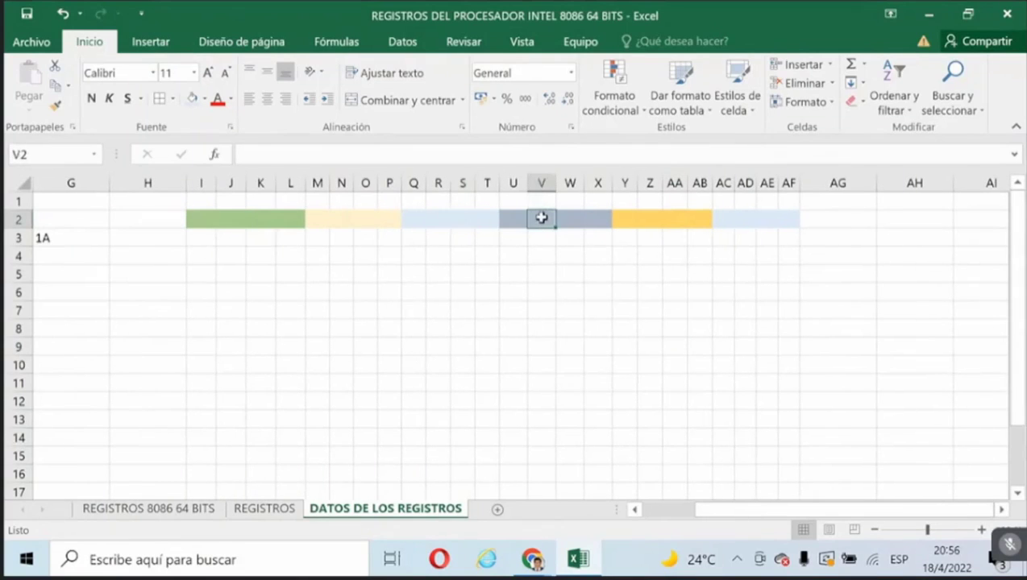
{"action": "left_click", "coordinate": [666, 227]}
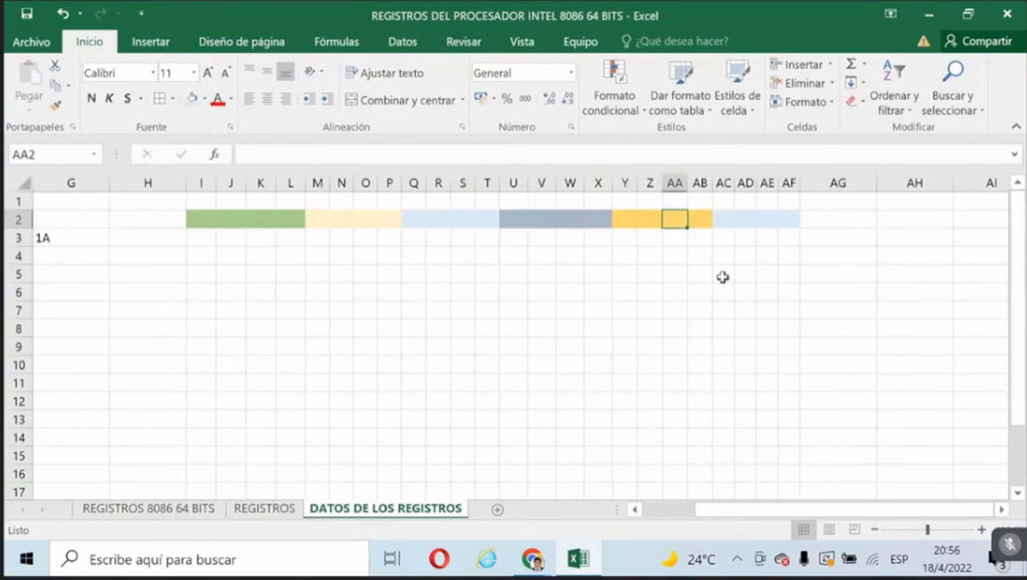
{"action": "left_click", "coordinate": [740, 225]}
Narrow columns AG to AJ equally to match the other bit columns.
{"action": "scroll", "coordinate": [954, 439], "scroll_direction": "right", "scroll_amount": 4}
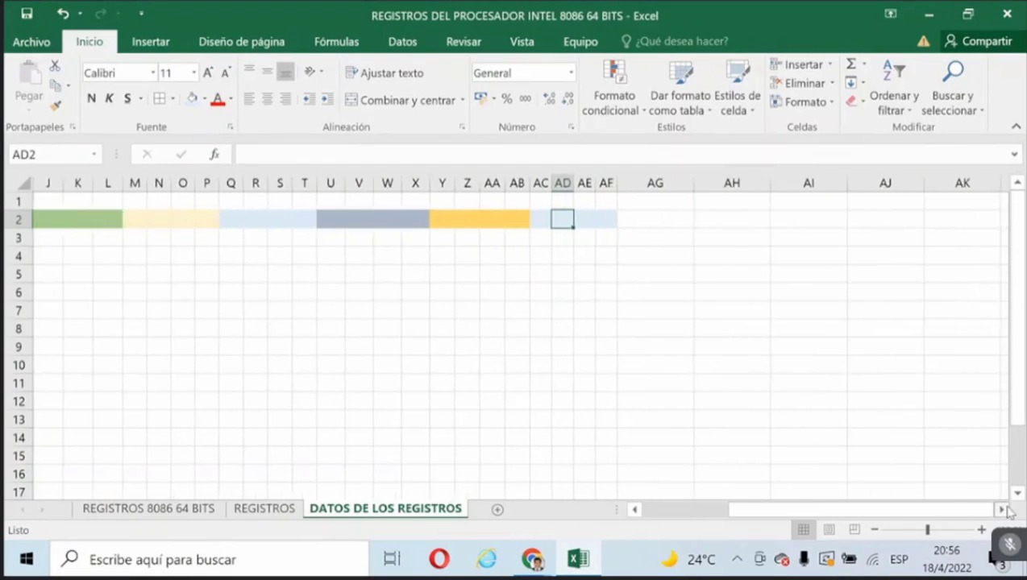
{"action": "left_click_drag", "start_coordinate": [625, 183], "coordinate": [855, 184]}
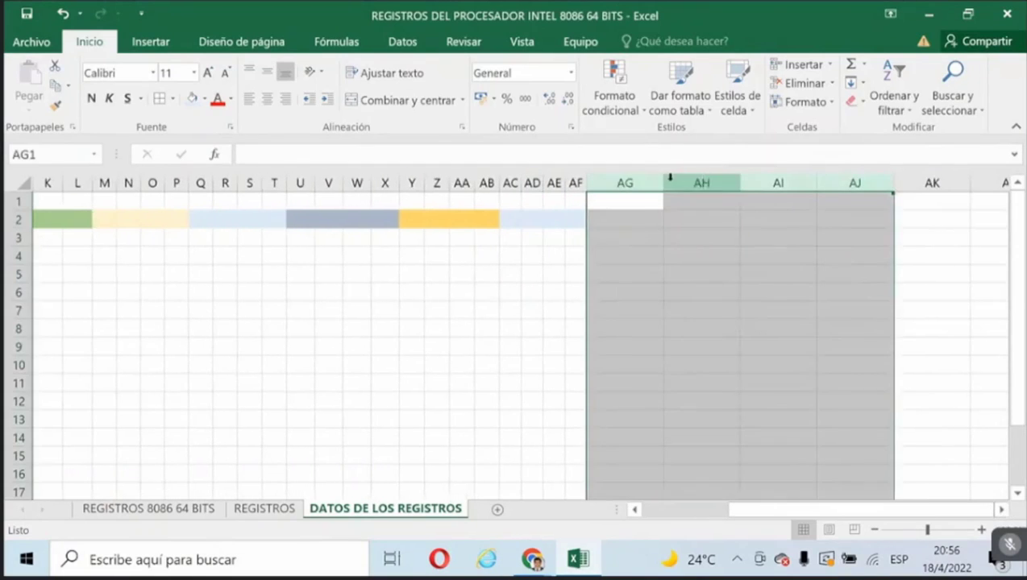
{"action": "left_click_drag", "start_coordinate": [670, 177], "coordinate": [607, 182]}
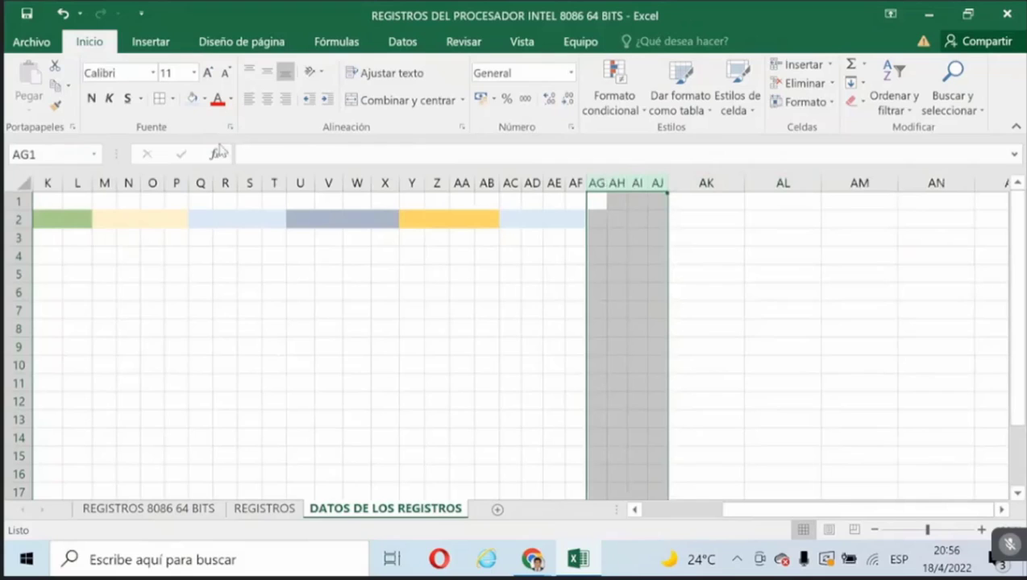
{"action": "left_click", "coordinate": [204, 99]}
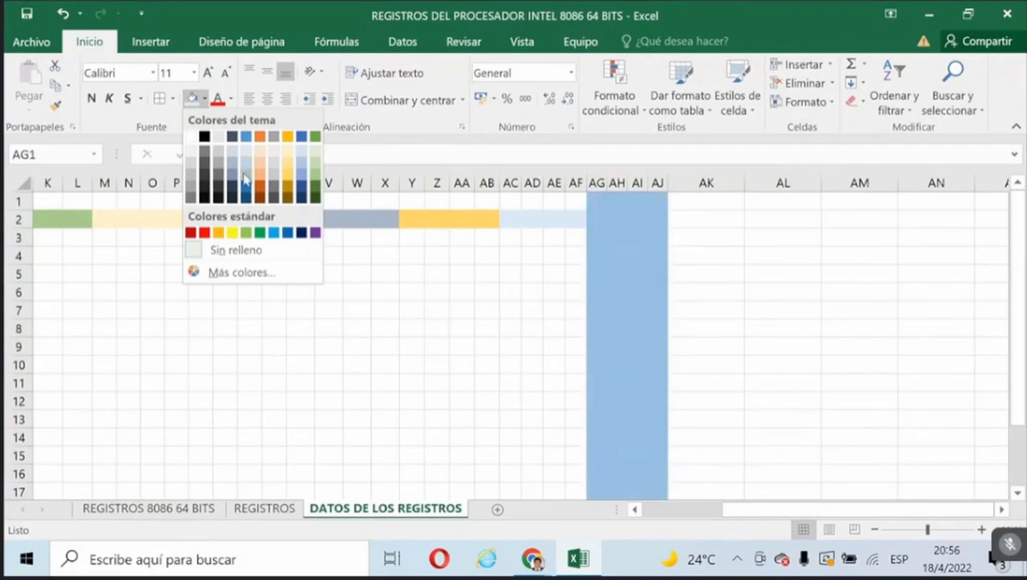
{"action": "left_click", "coordinate": [245, 172]}
{"action": "key", "text": "ctrl+z"}
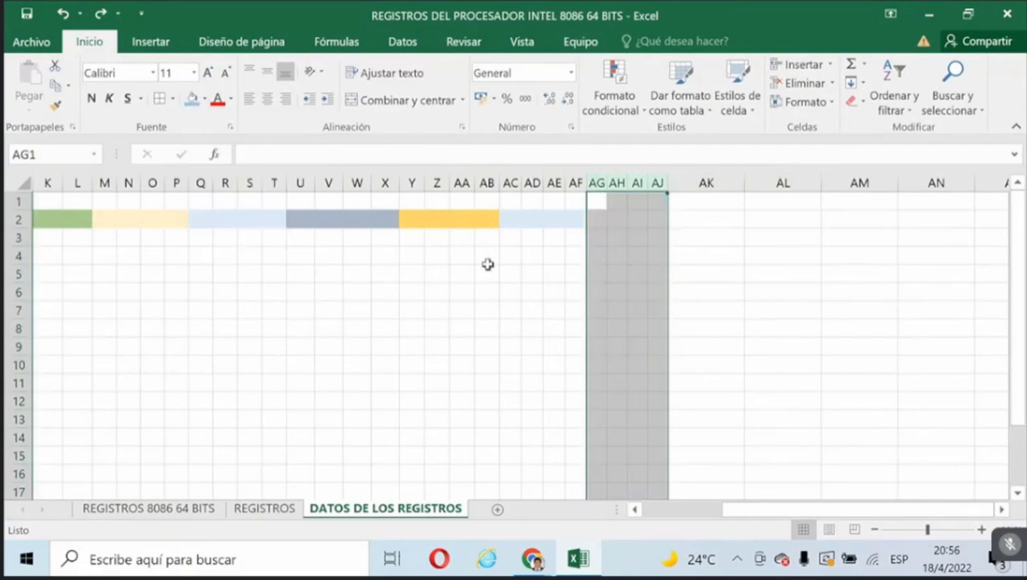
Fill only cells AG2:AJ2 with medium blue.
{"action": "left_click", "coordinate": [610, 264]}
{"action": "left_click_drag", "start_coordinate": [593, 214], "coordinate": [654, 216]}
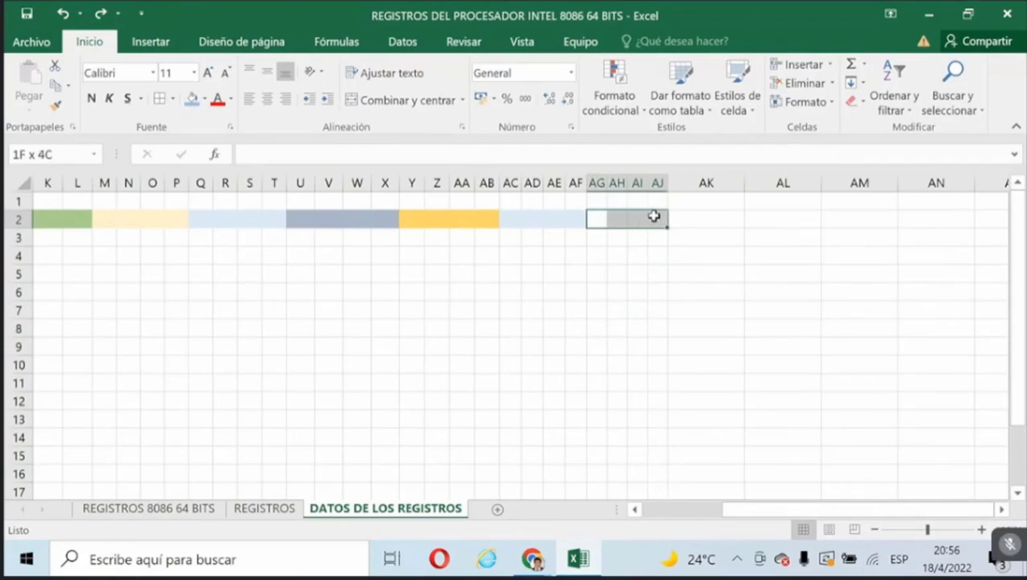
{"action": "left_click", "coordinate": [190, 99]}
{"action": "left_click", "coordinate": [718, 287]}
Narrow columns AK to AN equally and fill cells AK2:AN2 with light grey.
{"action": "left_click_drag", "start_coordinate": [706, 183], "coordinate": [911, 183]}
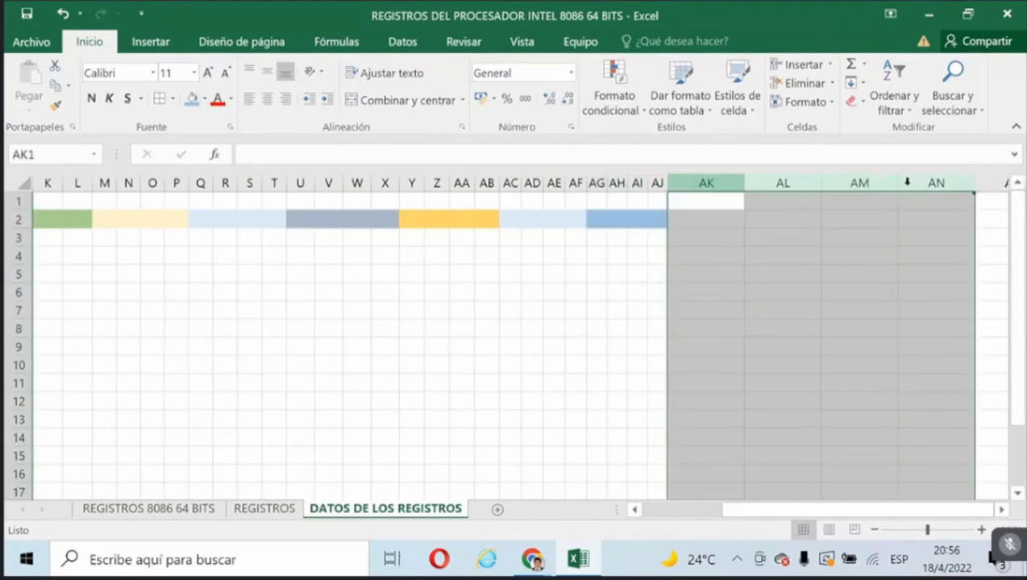
{"action": "left_click_drag", "start_coordinate": [746, 183], "coordinate": [691, 183]}
{"action": "left_click", "coordinate": [704, 254]}
{"action": "left_click_drag", "start_coordinate": [680, 219], "coordinate": [742, 221]}
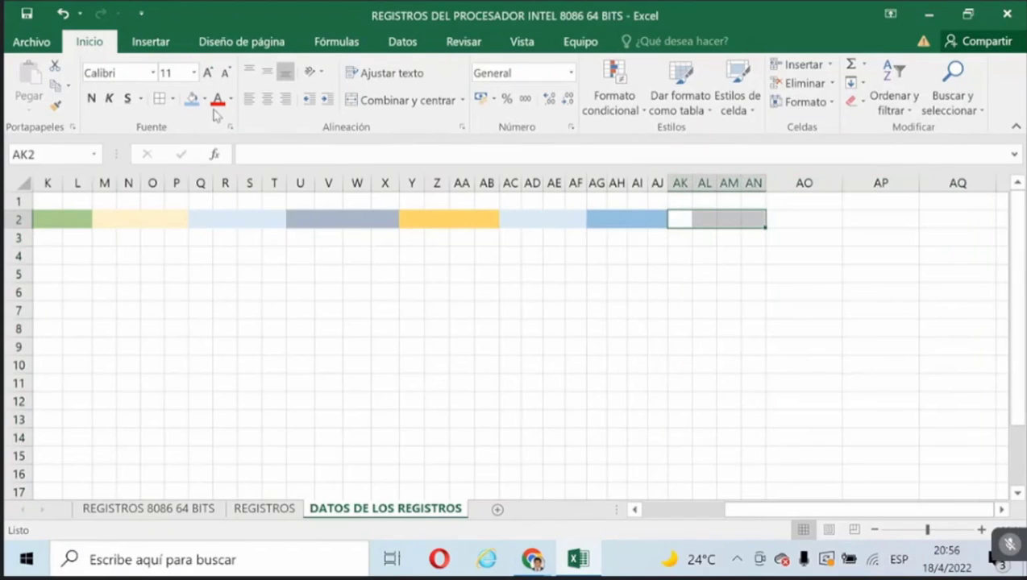
{"action": "left_click", "coordinate": [204, 99]}
{"action": "left_click", "coordinate": [273, 169]}
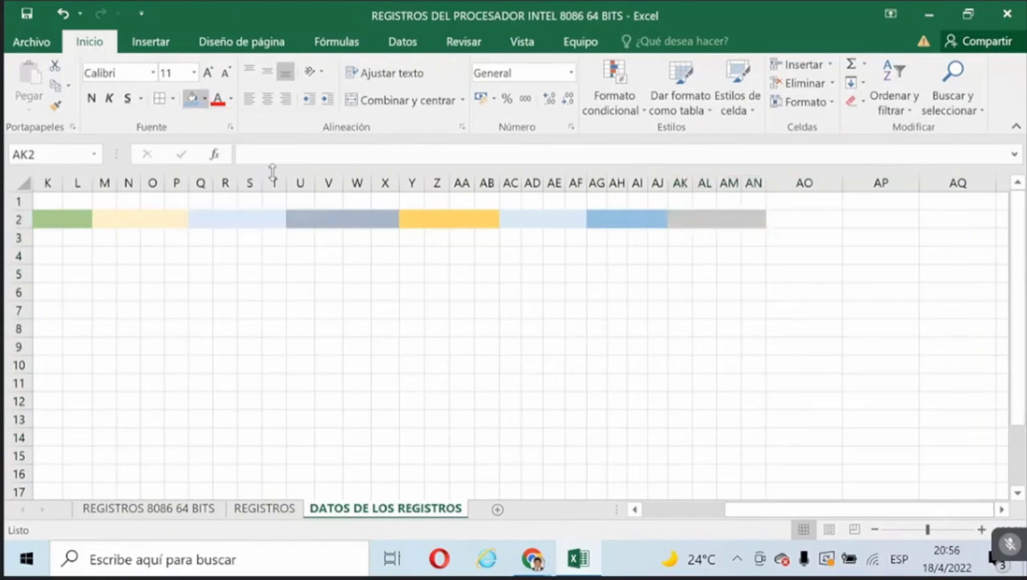
{"action": "left_click", "coordinate": [682, 473]}
Narrow columns AO to AR equally and fill cells AO2:AR2 with light orange.
{"action": "mouse_move", "coordinate": [794, 183]}
{"action": "left_mouse_down"}
{"action": "mouse_move", "coordinate": [1002, 183]}
{"action": "mouse_move", "coordinate": [794, 182]}
{"action": "left_mouse_up"}
{"action": "left_click_drag", "start_coordinate": [613, 183], "coordinate": [558, 183]}
{"action": "left_click", "coordinate": [551, 290]}
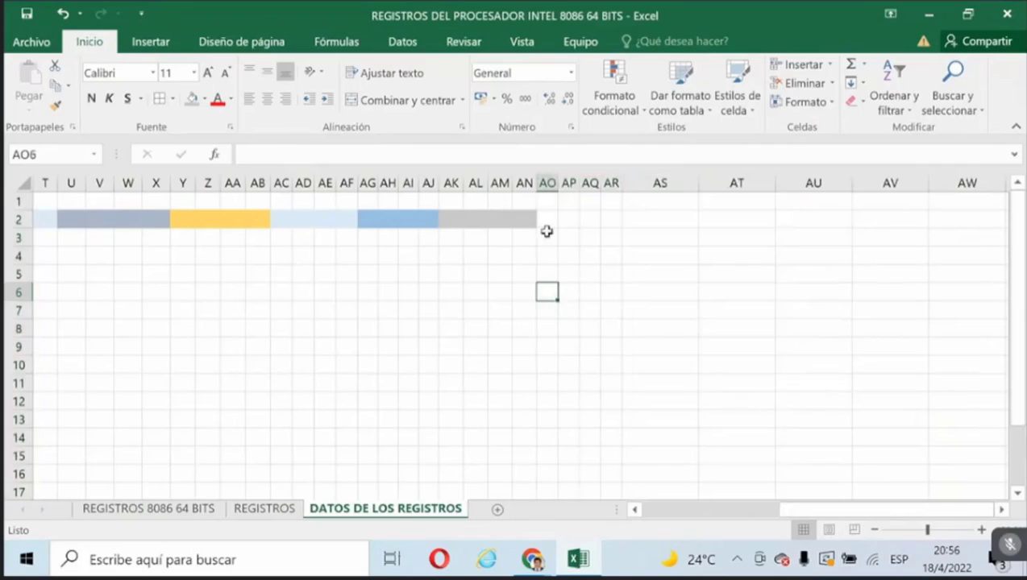
{"action": "left_click_drag", "start_coordinate": [547, 221], "coordinate": [614, 227]}
{"action": "left_click", "coordinate": [205, 99]}
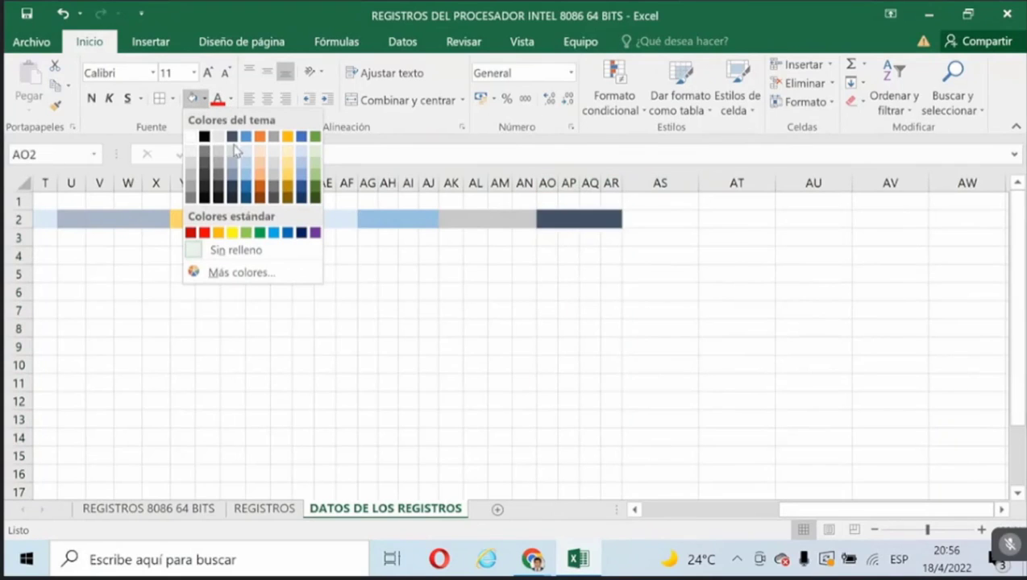
{"action": "left_click", "coordinate": [261, 172]}
{"action": "left_click", "coordinate": [568, 347]}
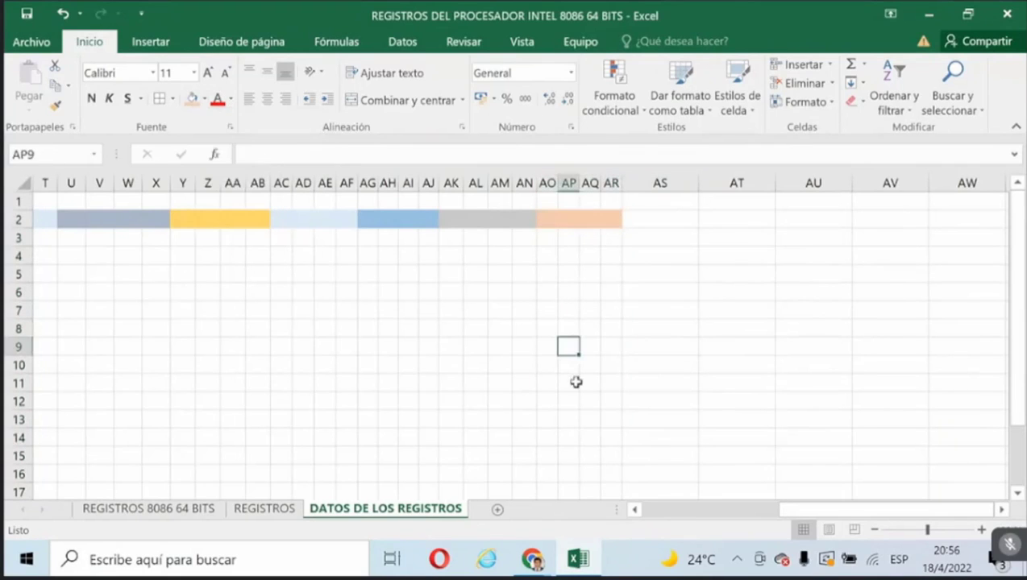
Zoom out slightly and go through the coloured four-bit groups in row 2 from column I to column AR.
{"action": "left_click", "coordinate": [634, 509]}
{"action": "left_click", "coordinate": [877, 531]}
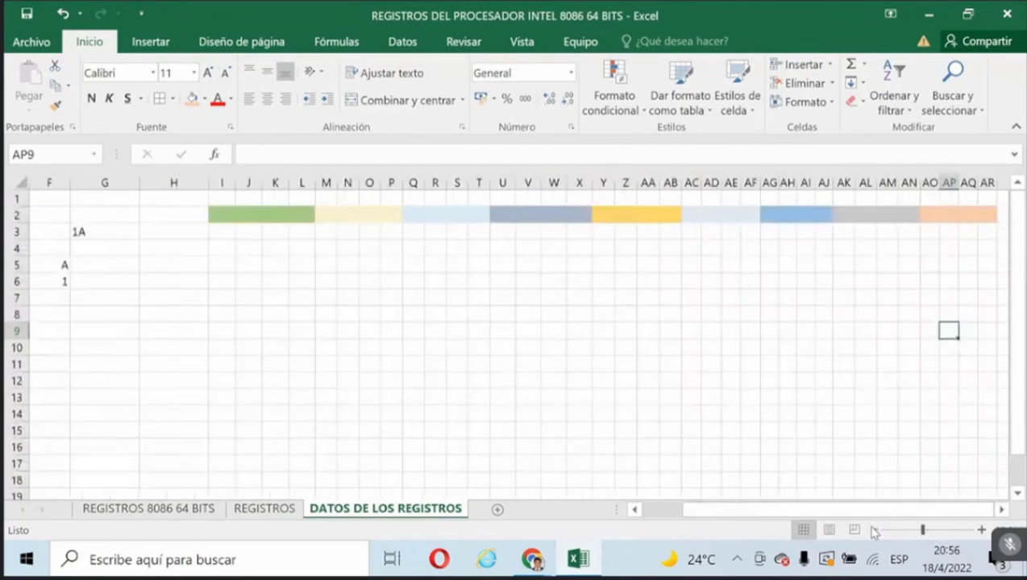
{"action": "left_click", "coordinate": [275, 216]}
{"action": "left_click", "coordinate": [347, 215]}
{"action": "left_click", "coordinate": [457, 215]}
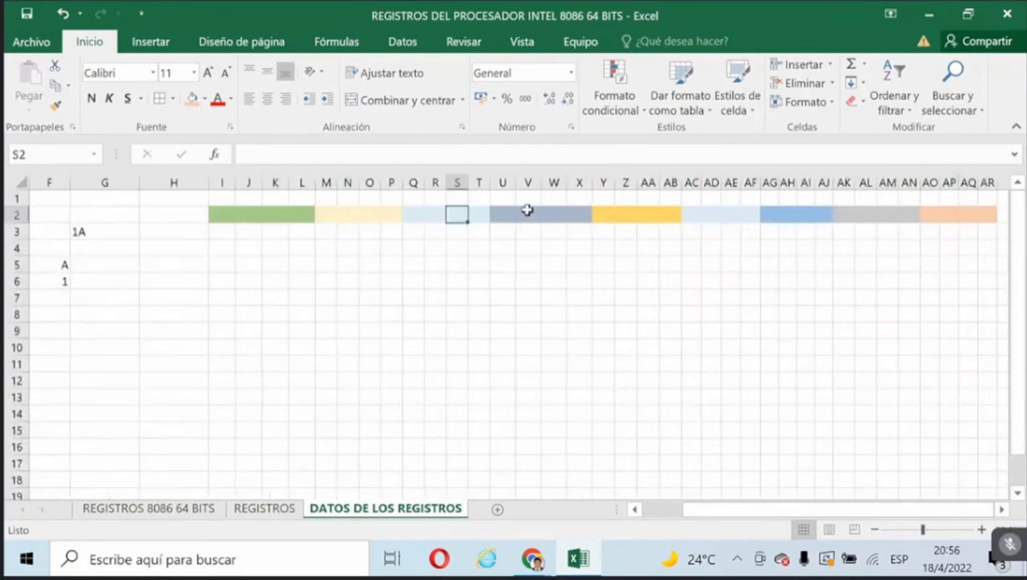
{"action": "left_click", "coordinate": [528, 216]}
{"action": "left_click", "coordinate": [670, 215]}
{"action": "left_click", "coordinate": [730, 215]}
{"action": "left_click", "coordinate": [776, 215]}
{"action": "left_click", "coordinate": [859, 214]}
{"action": "left_click", "coordinate": [929, 216]}
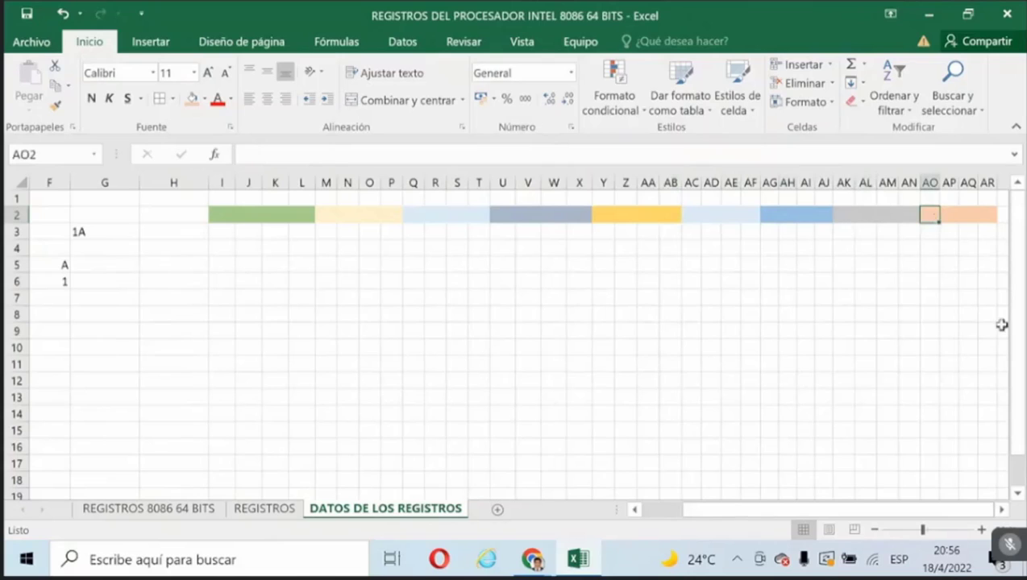
Narrow columns AS to AV equally and fill cells AS2:AV2 with light blue.
{"action": "left_click", "coordinate": [1002, 510]}
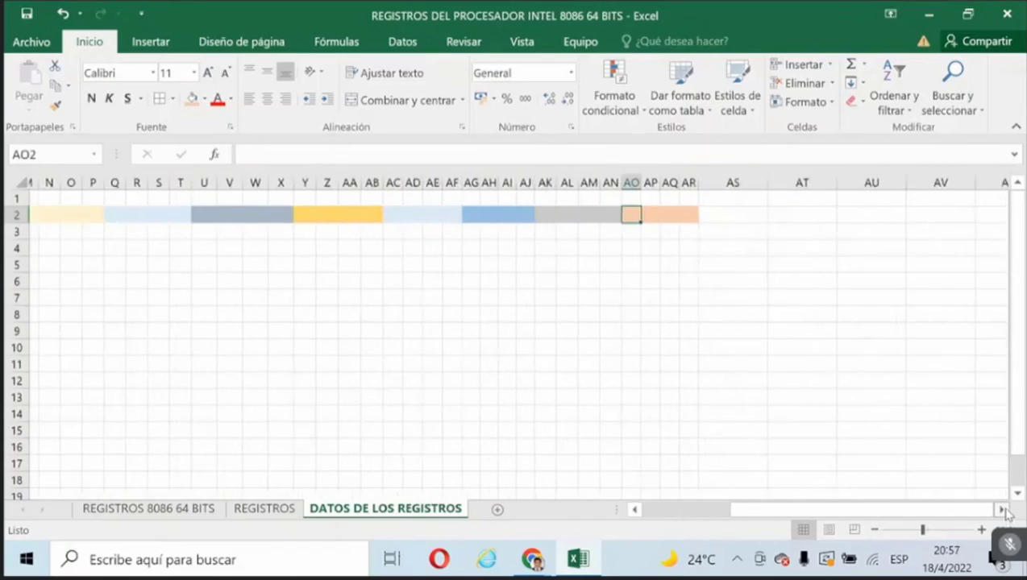
{"action": "left_click", "coordinate": [1002, 510]}
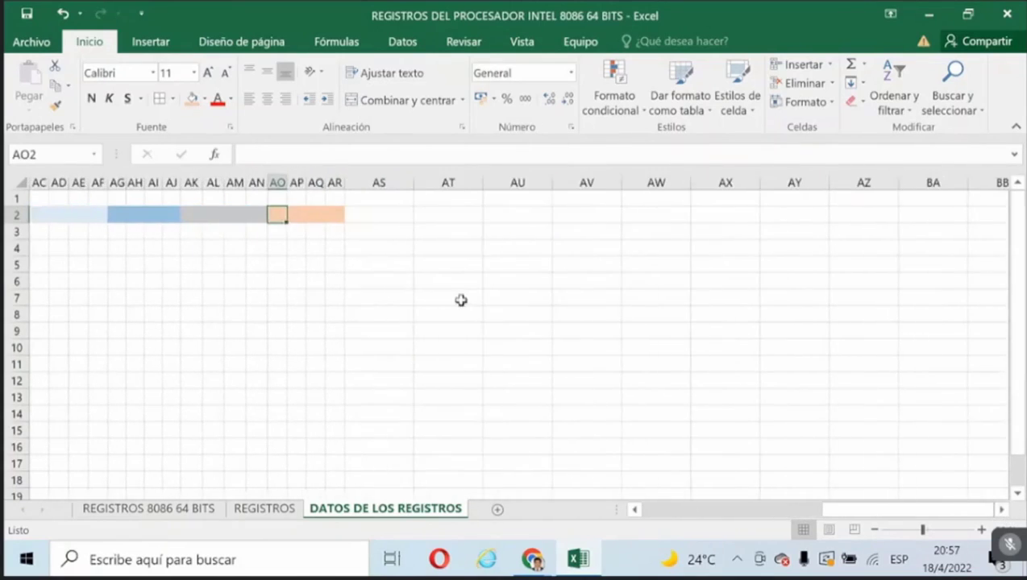
{"action": "left_click", "coordinate": [390, 183]}
{"action": "left_click_drag", "start_coordinate": [390, 183], "coordinate": [523, 165]}
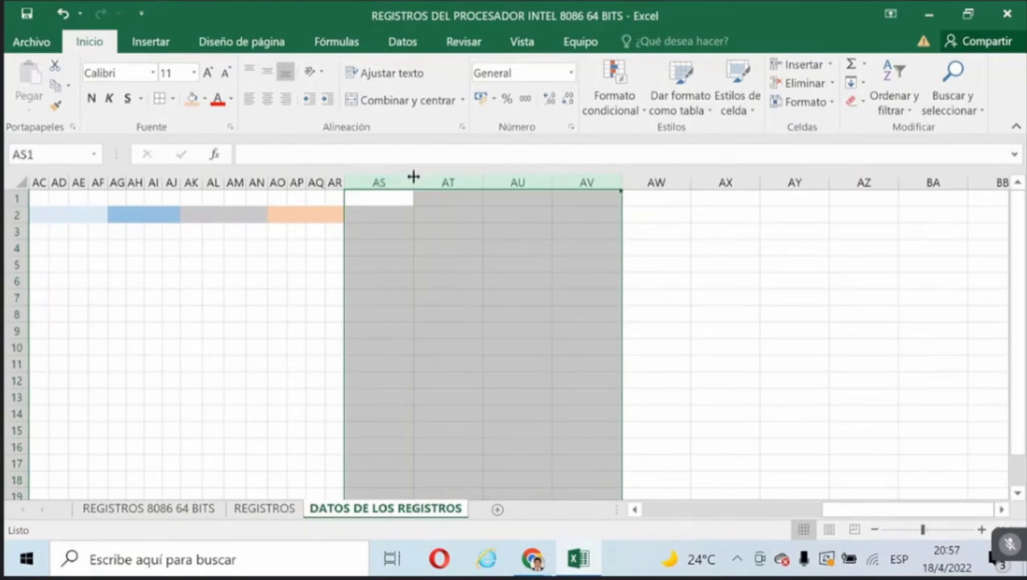
{"action": "left_click_drag", "start_coordinate": [413, 176], "coordinate": [369, 179]}
{"action": "left_click", "coordinate": [373, 277]}
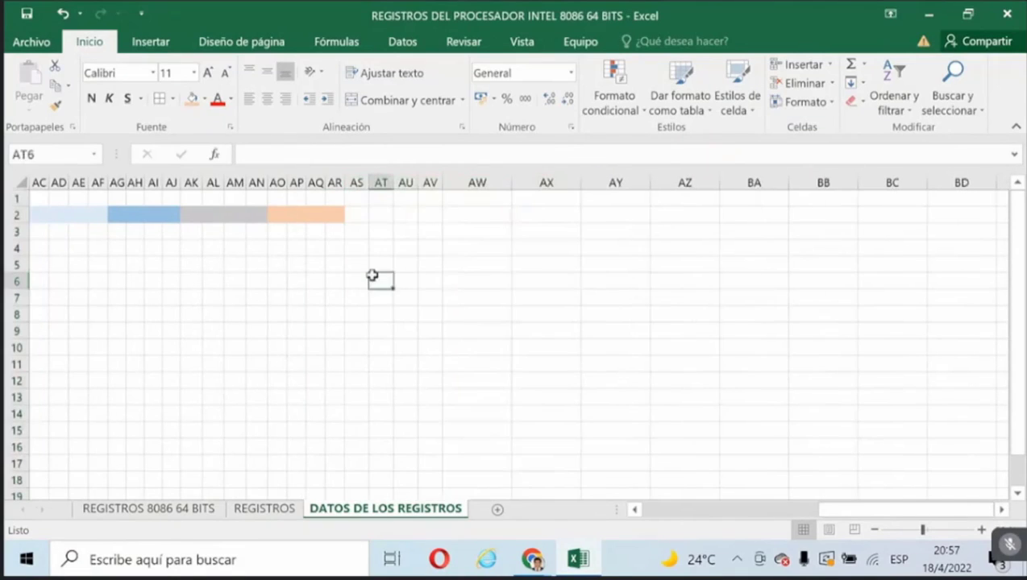
{"action": "left_click_drag", "start_coordinate": [352, 215], "coordinate": [436, 215]}
{"action": "left_click", "coordinate": [204, 99]}
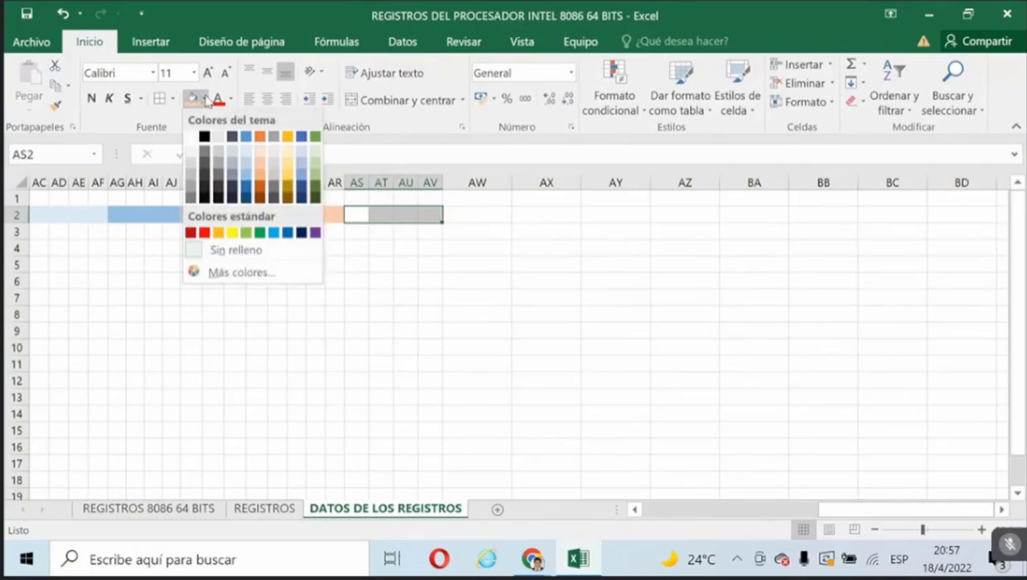
{"action": "left_click", "coordinate": [246, 158]}
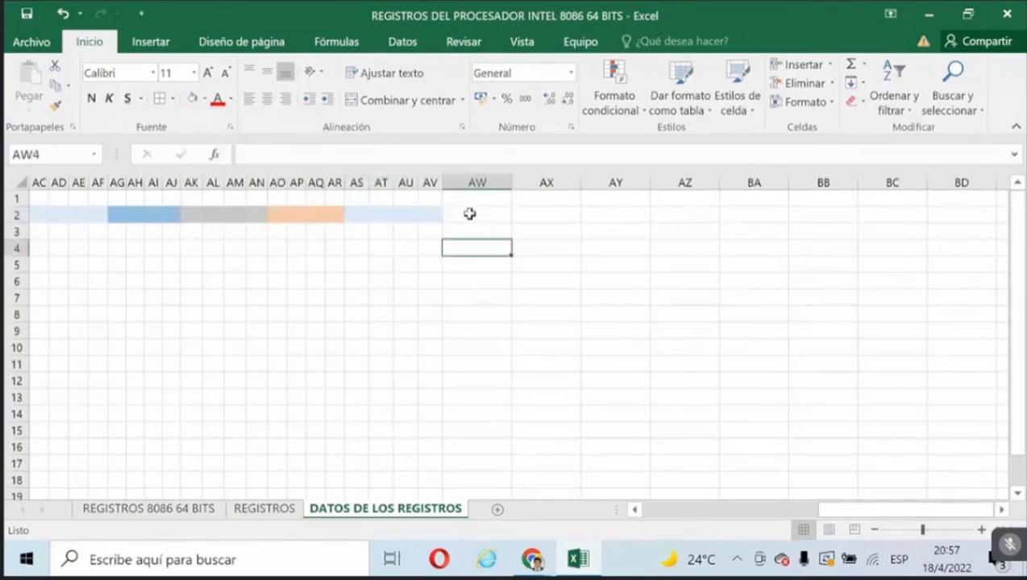
Fill cells AW2:AZ2 with light orange and narrow columns AW to AZ equally.
{"action": "left_click_drag", "start_coordinate": [470, 213], "coordinate": [666, 213]}
{"action": "left_click", "coordinate": [204, 98]}
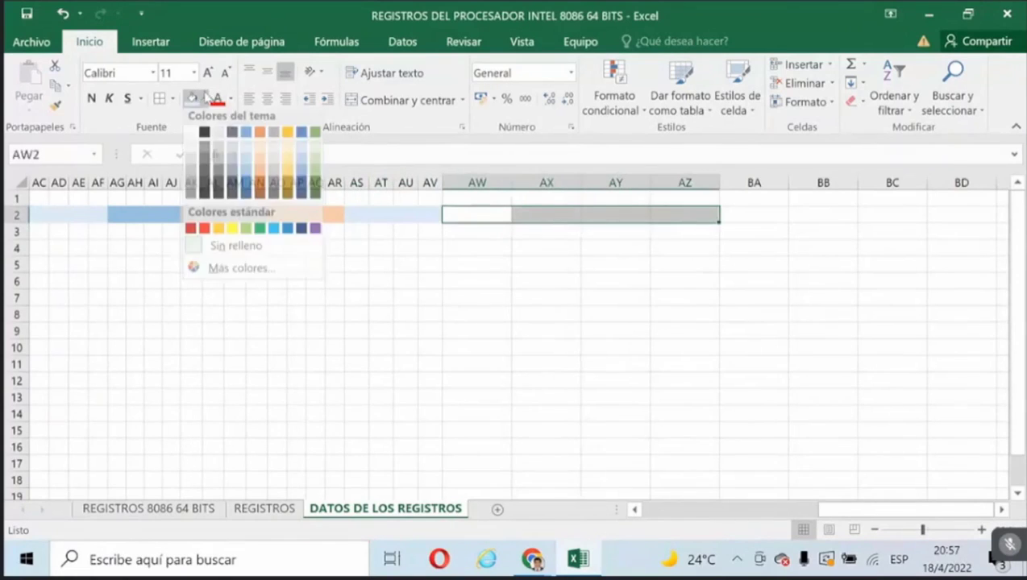
{"action": "left_click", "coordinate": [256, 155]}
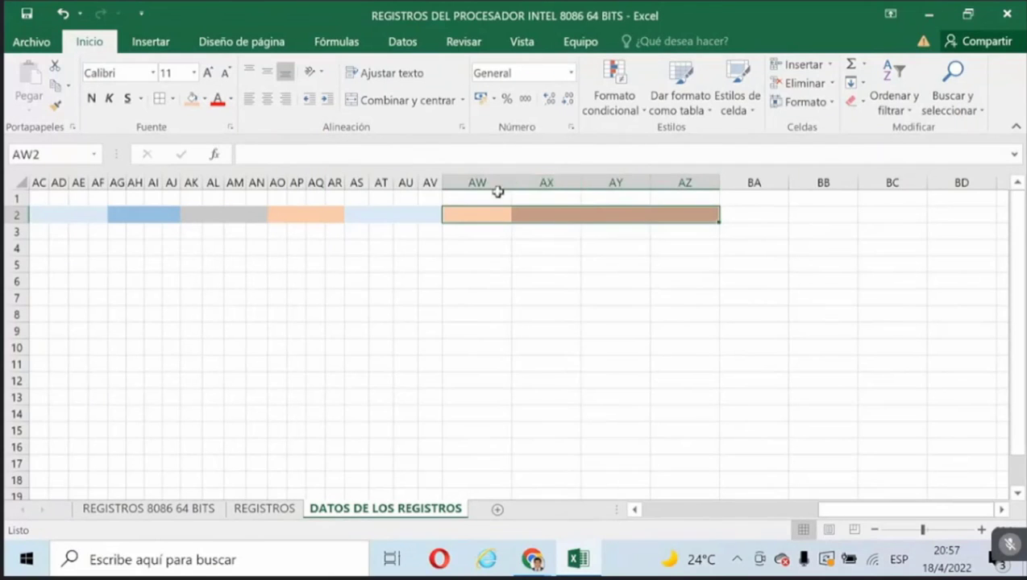
{"action": "left_click_drag", "start_coordinate": [493, 184], "coordinate": [465, 183]}
{"action": "left_click", "coordinate": [521, 332]}
Narrow columns BA to BD equally and fill cells BA2:BD2 with medium blue.
{"action": "mouse_move", "coordinate": [563, 187]}
{"action": "left_mouse_down"}
{"action": "mouse_move", "coordinate": [653, 172]}
{"action": "mouse_move", "coordinate": [558, 180]}
{"action": "left_mouse_up"}
{"action": "left_click_drag", "start_coordinate": [544, 250], "coordinate": [573, 348]}
{"action": "left_click_drag", "start_coordinate": [545, 214], "coordinate": [606, 214]}
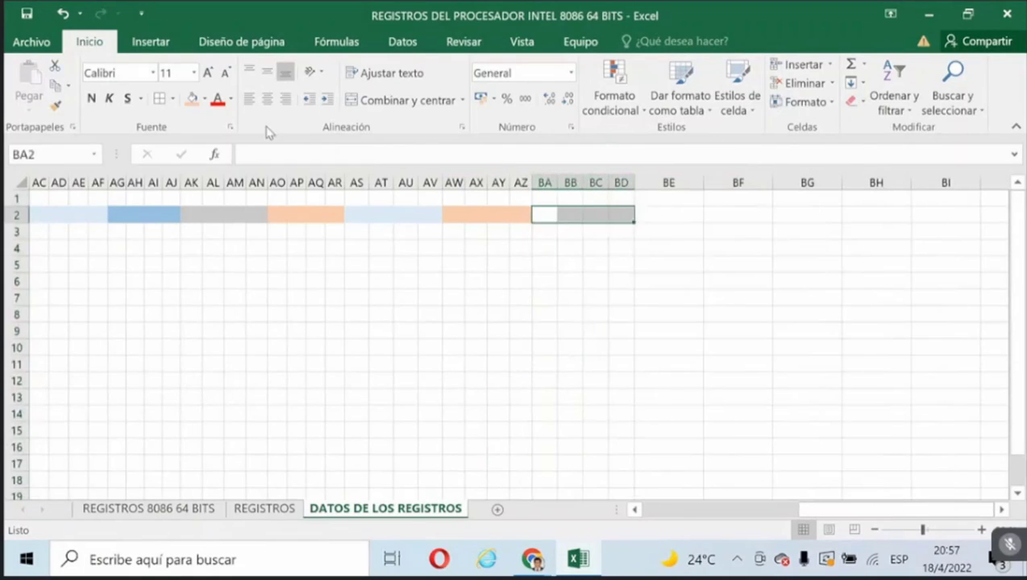
{"action": "left_click", "coordinate": [206, 99]}
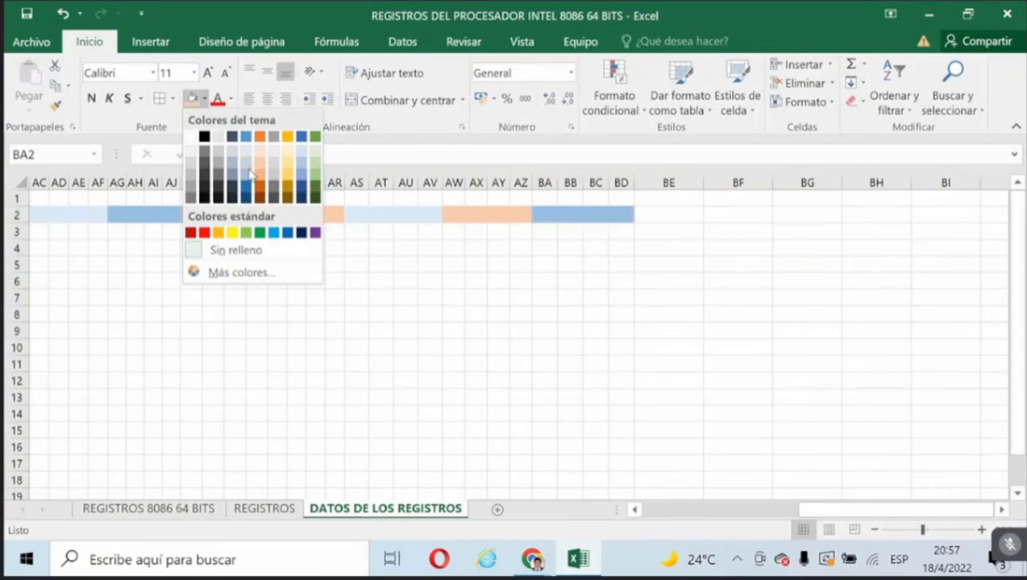
{"action": "left_click", "coordinate": [251, 174]}
{"action": "left_click", "coordinate": [668, 265]}
Narrow columns BE to BH equally and fill cells BE2:BH2 with gold.
{"action": "left_click_drag", "start_coordinate": [668, 182], "coordinate": [879, 179]}
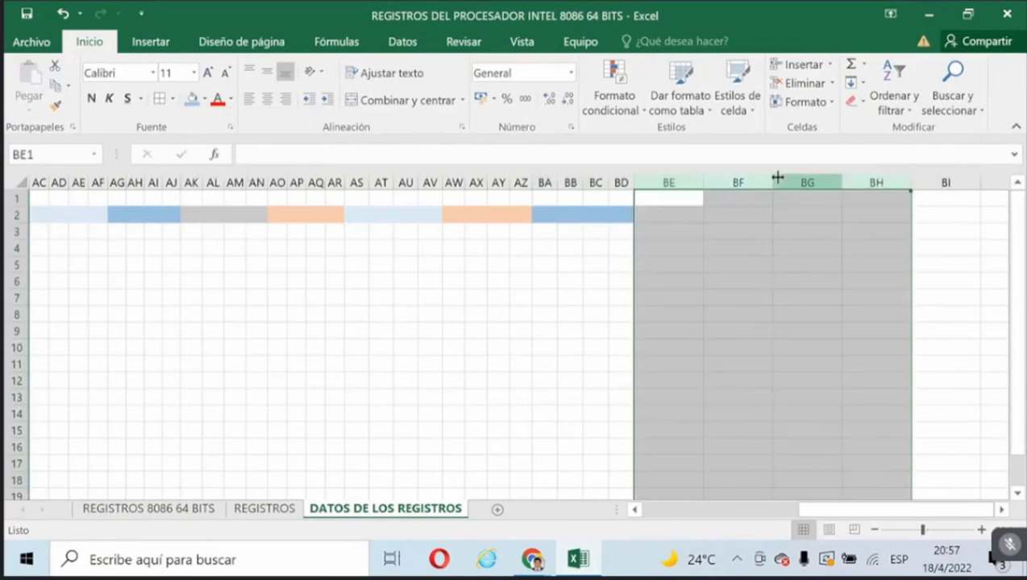
{"action": "left_click_drag", "start_coordinate": [703, 176], "coordinate": [717, 211]}
{"action": "left_click", "coordinate": [205, 99]}
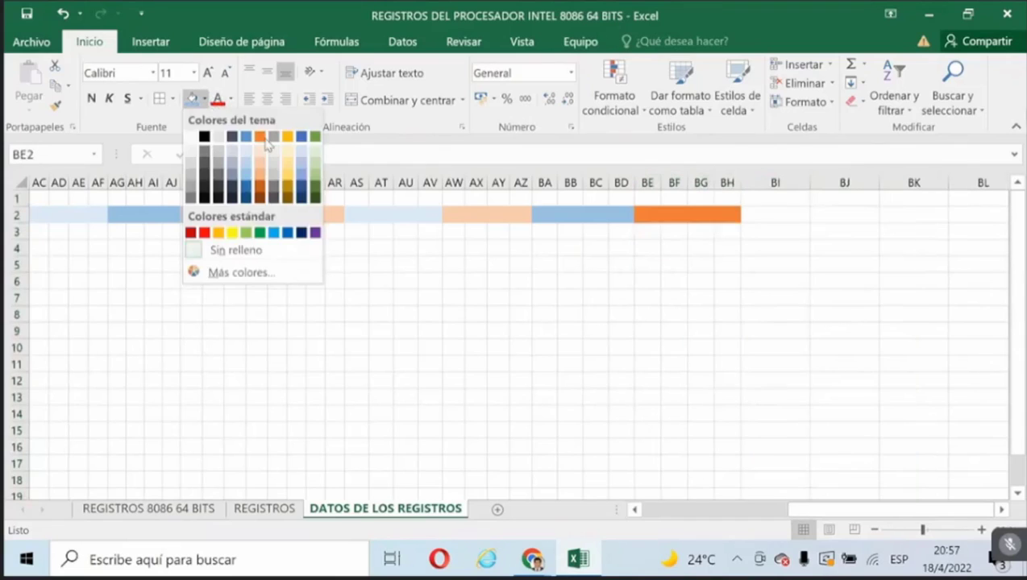
{"action": "left_click", "coordinate": [288, 170]}
{"action": "left_click", "coordinate": [844, 297]}
Narrow columns BI to BL equally and fill cells BI2:BL2 with light green.
{"action": "left_click_drag", "start_coordinate": [785, 184], "coordinate": [979, 185]}
{"action": "left_click_drag", "start_coordinate": [812, 177], "coordinate": [817, 215]}
{"action": "left_click", "coordinate": [772, 252]}
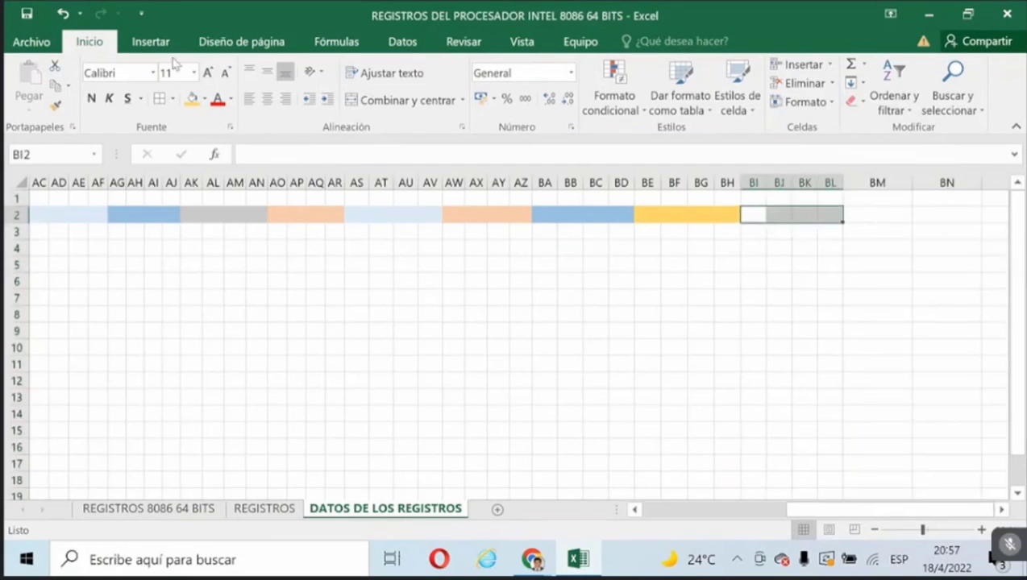
{"action": "left_click", "coordinate": [204, 98]}
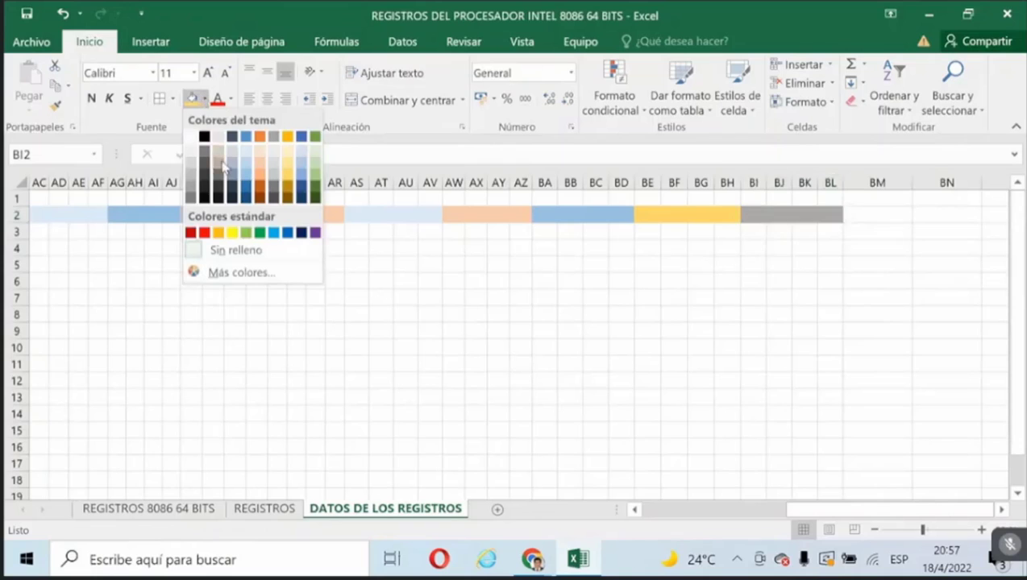
{"action": "left_click", "coordinate": [312, 164]}
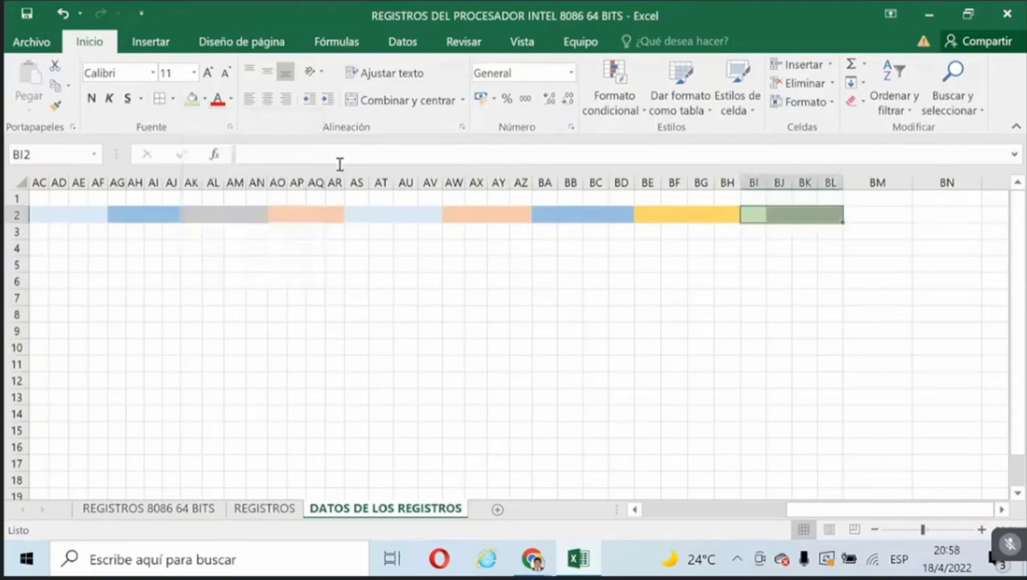
Narrow columns BM to BP equally and fill cells BM2:BP2 with medium orange.
{"action": "left_click", "coordinate": [1003, 510]}
{"action": "left_click", "coordinate": [735, 183]}
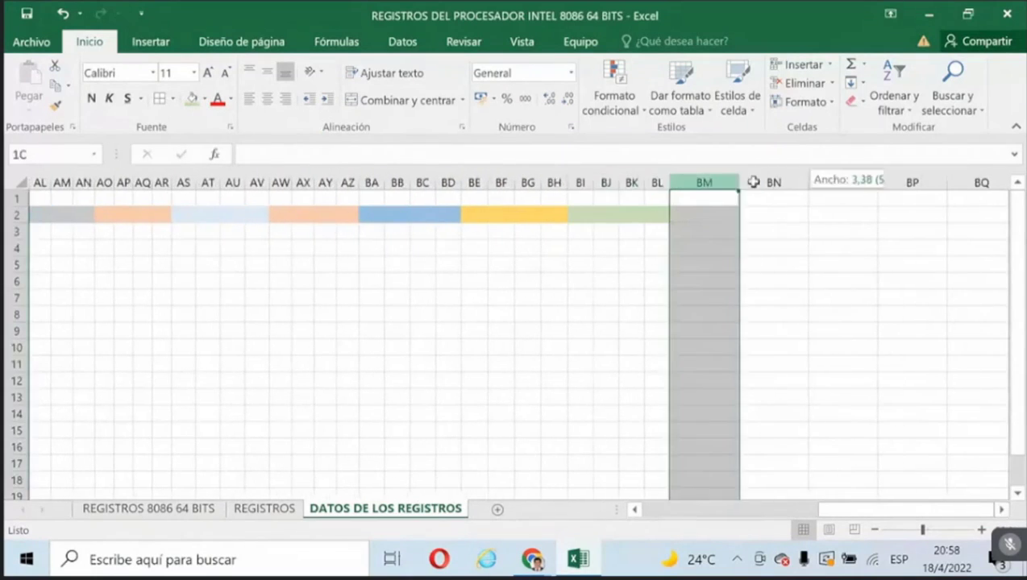
{"action": "left_click_drag", "start_coordinate": [753, 182], "coordinate": [889, 179]}
{"action": "left_click_drag", "start_coordinate": [739, 182], "coordinate": [748, 215]}
{"action": "left_click", "coordinate": [711, 264]}
{"action": "left_click", "coordinate": [206, 98]}
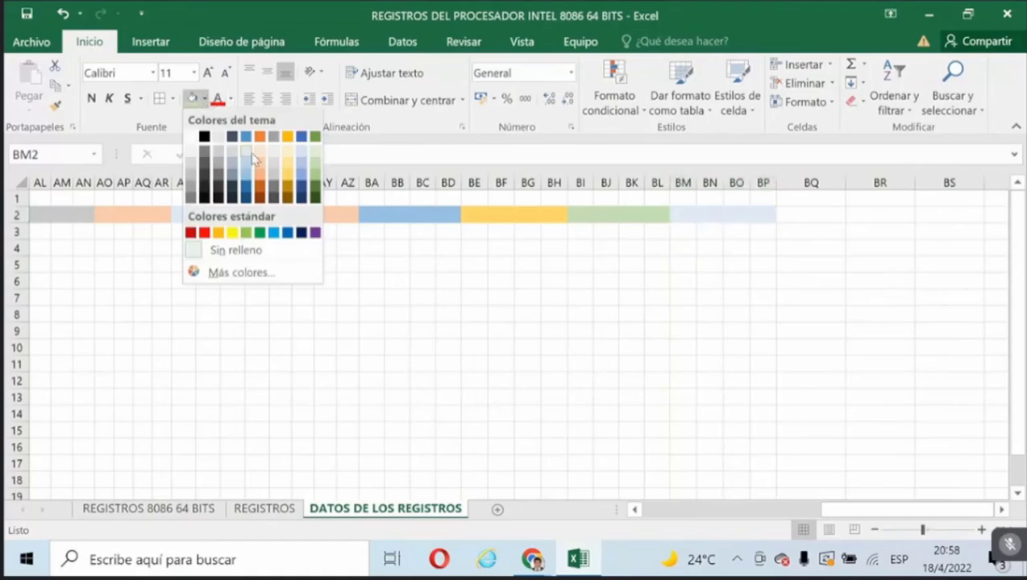
{"action": "left_click", "coordinate": [264, 176]}
{"action": "left_click", "coordinate": [810, 380]}
Narrow columns BQ to BT equally and fill cells BQ2:BT2 with light green.
{"action": "left_click_drag", "start_coordinate": [818, 184], "coordinate": [927, 183]}
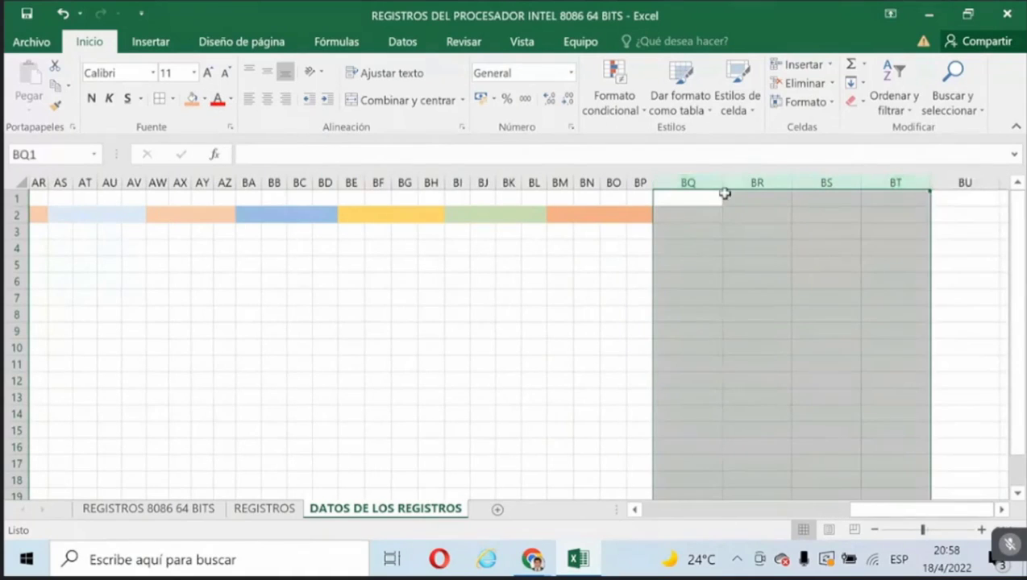
{"action": "left_click_drag", "start_coordinate": [724, 184], "coordinate": [683, 180]}
{"action": "left_click", "coordinate": [641, 264]}
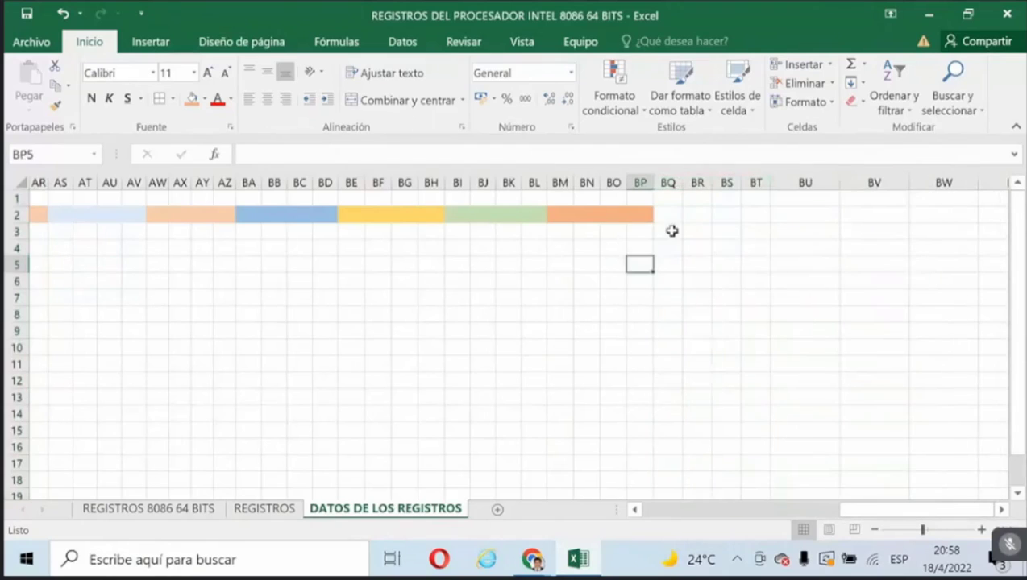
{"action": "left_click_drag", "start_coordinate": [668, 215], "coordinate": [736, 215]}
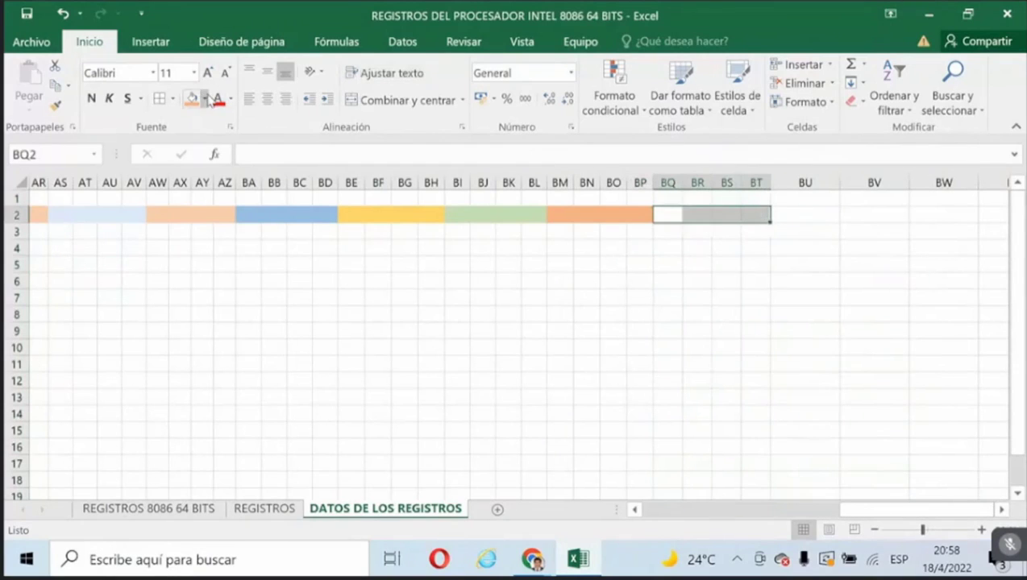
{"action": "left_click", "coordinate": [206, 98]}
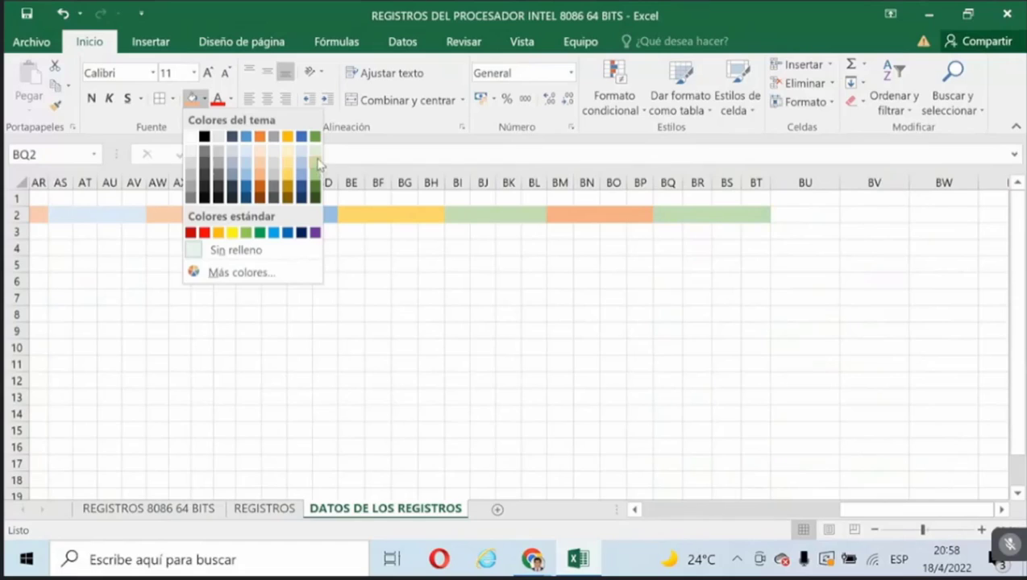
{"action": "left_click", "coordinate": [319, 164]}
{"action": "left_click", "coordinate": [754, 250]}
Enter 1 in cell BT2 and the formula =BT2+1 in cell BS2.
{"action": "left_click", "coordinate": [751, 214]}
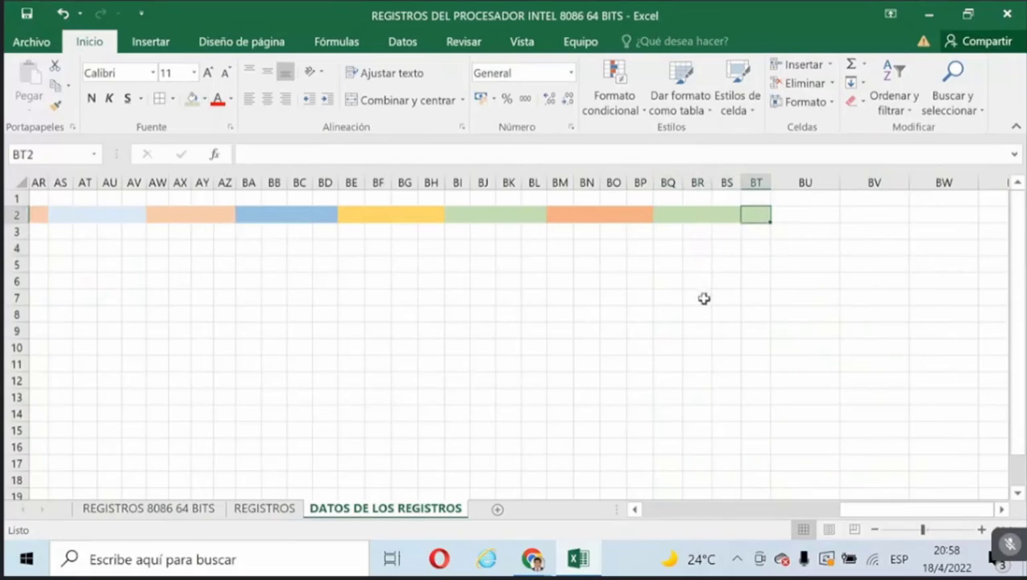
{"action": "type", "text": "1"}
{"action": "key", "text": "Return"}
{"action": "key", "text": "Up"}
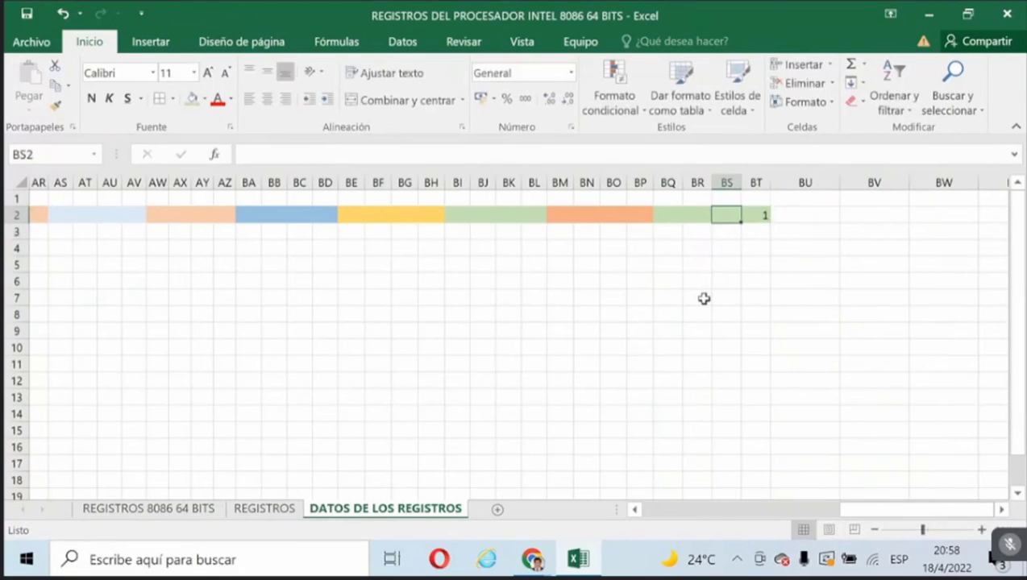
{"action": "type", "text": "="}
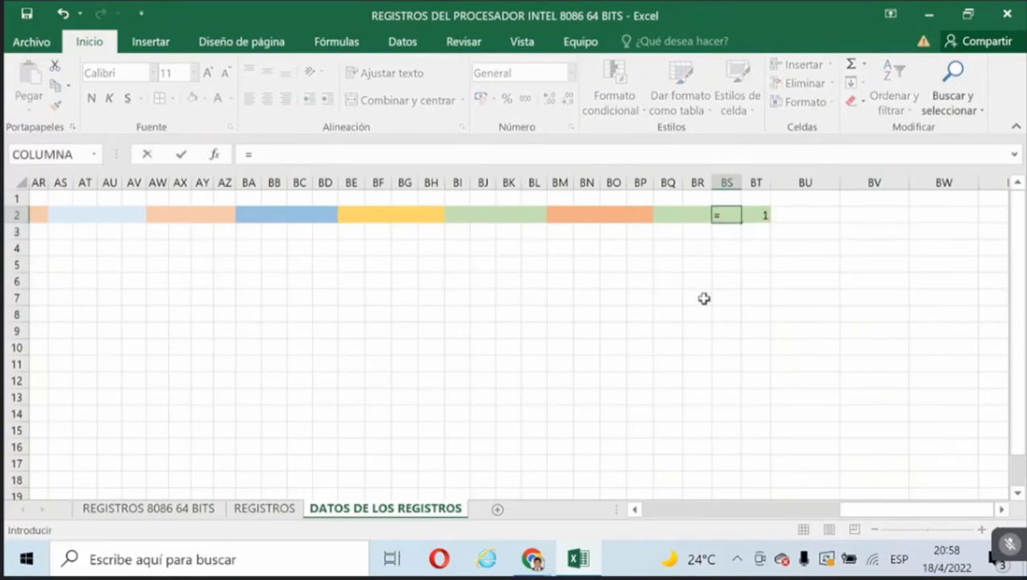
{"action": "left_click", "coordinate": [754, 213]}
{"action": "type", "text": "+"}
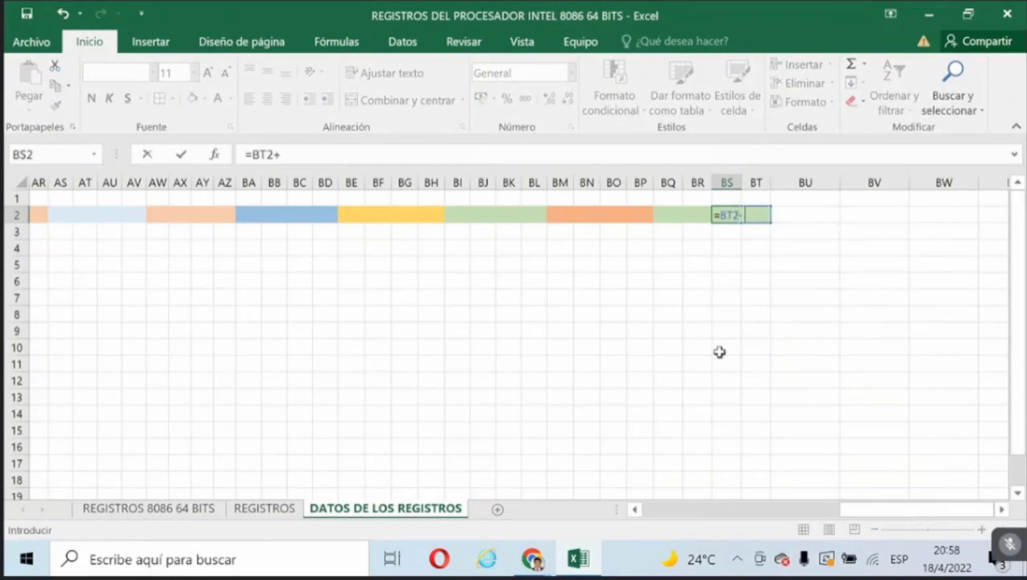
{"action": "type", "text": "1"}
{"action": "key", "text": "Return"}
{"action": "key", "text": "Up"}
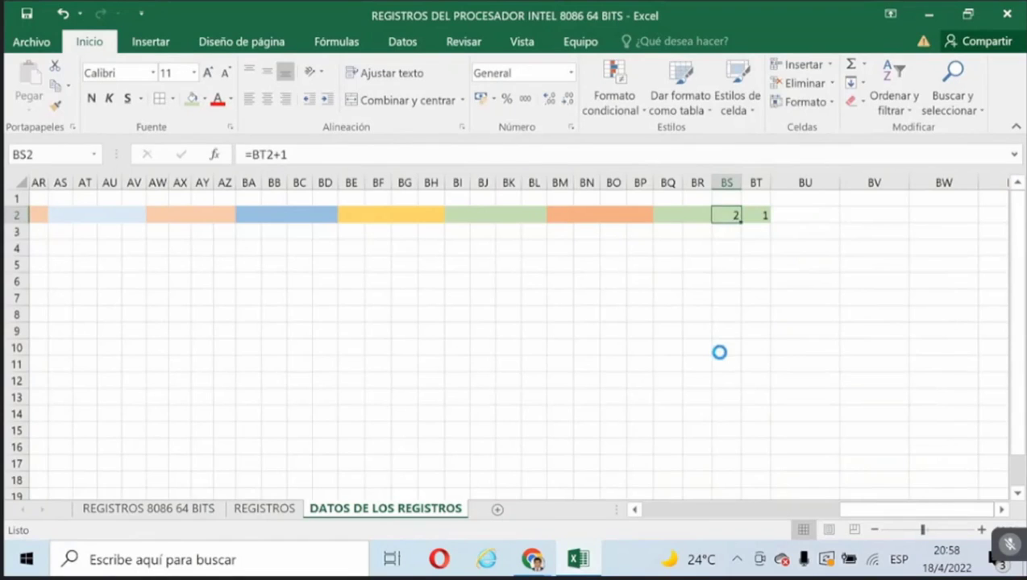
Copy the BS2 formula across the rest of the coloured row, from BR2 back to I2.
{"action": "key", "text": "ctrl+c"}
{"action": "key", "text": "shift+Left"}
{"action": "key", "text": "shift+Left"}
{"action": "key", "text": "shift+Left"}
{"action": "key", "text": "shift+Left"}
{"action": "key", "text": "shift+Left"}
{"action": "key", "text": "shift+Left"}
{"action": "key", "text": "shift+Left"}
{"action": "key", "text": "shift+Left"}
{"action": "key", "text": "shift+Left"}
{"action": "key", "text": "shift+Left"}
{"action": "key", "text": "shift+Left"}
{"action": "key", "text": "shift+Left"}
{"action": "key", "text": "shift+Left"}
{"action": "key", "text": "shift+Left"}
{"action": "key", "text": "shift+Left"}
{"action": "key", "text": "shift+Left"}
{"action": "key", "text": "shift+Left"}
{"action": "key", "text": "shift+Left"}
{"action": "key", "text": "shift+Left"}
{"action": "key", "text": "shift+Left"}
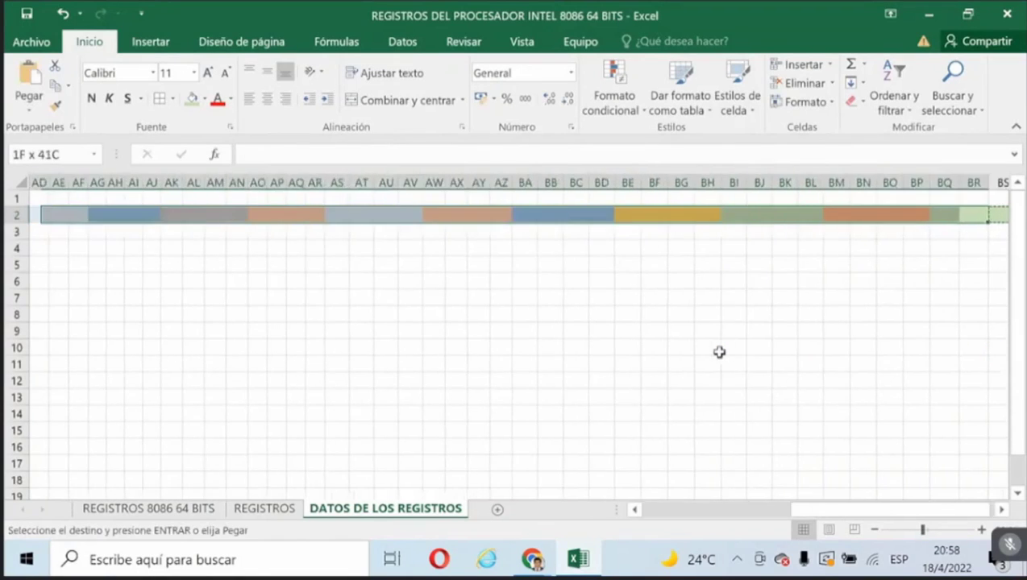
{"action": "key", "text": "shift+Left"}
{"action": "key", "text": "shift+Left"}
{"action": "key", "text": "shift+Left"}
{"action": "key", "text": "shift+Left"}
{"action": "key", "text": "shift+Left"}
{"action": "key", "text": "shift+Left"}
{"action": "key", "text": "shift+Left"}
{"action": "key", "text": "shift+Left"}
{"action": "key", "text": "shift+Left"}
{"action": "key", "text": "shift+Left"}
{"action": "key", "text": "shift+Left"}
{"action": "key", "text": "shift+Left"}
{"action": "key", "text": "shift+Left"}
{"action": "key", "text": "shift+Left"}
{"action": "key", "text": "shift+Left"}
{"action": "key", "text": "shift+Left"}
{"action": "key", "text": "shift+Left"}
{"action": "key", "text": "shift+Left"}
{"action": "key", "text": "shift+Left"}
{"action": "key", "text": "shift+Left"}
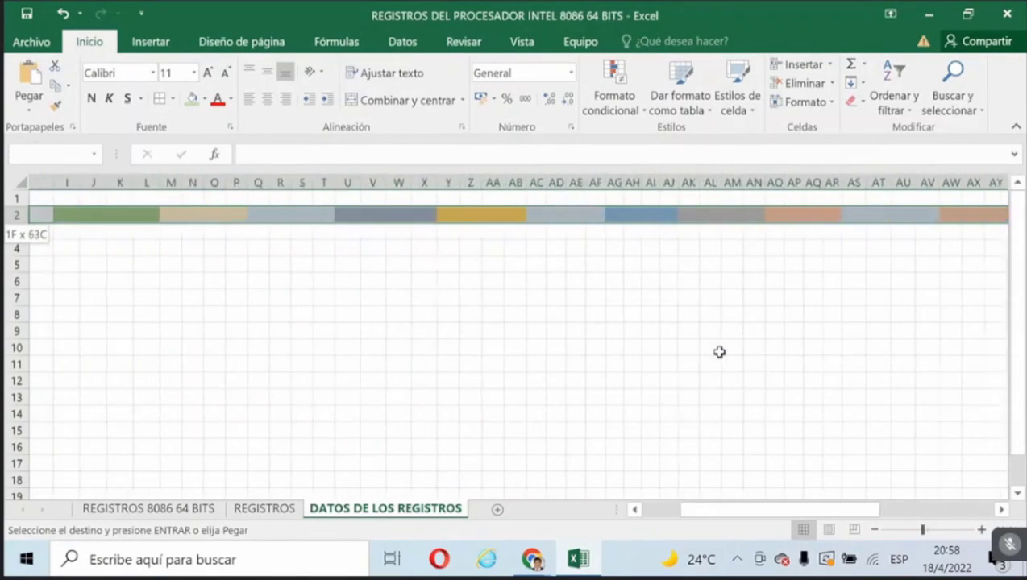
{"action": "key", "text": "shift+Left"}
{"action": "key", "text": "shift+Left"}
{"action": "key", "text": "shift+Left"}
{"action": "key", "text": "shift+Left"}
{"action": "key", "text": "shift+Left"}
{"action": "key", "text": "shift+Left"}
{"action": "key", "text": "shift+Right"}
{"action": "key", "text": "shift+Right"}
{"action": "key", "text": "shift+Right"}
{"action": "key", "text": "shift+Right"}
{"action": "key", "text": "shift+Right"}
{"action": "key", "text": "shift+Right"}
{"action": "key", "text": "shift+Right"}
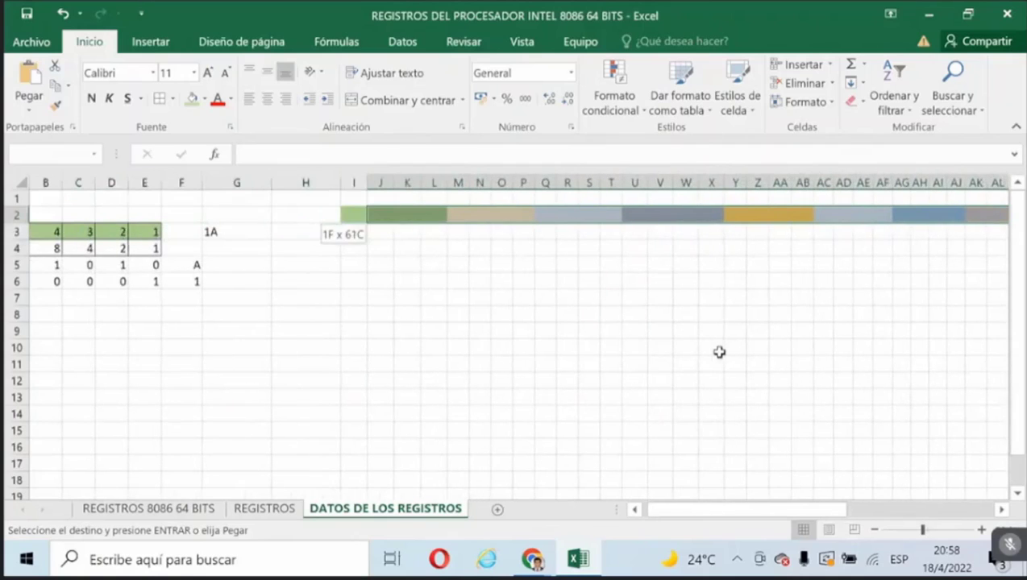
{"action": "key", "text": "shift+Left"}
{"action": "key", "text": "ctrl+v"}
Examine the bit numbering along row 2 from column BT back to column I.
{"action": "key", "text": "Left"}
{"action": "key", "text": "Left"}
{"action": "key", "text": "Left"}
{"action": "key", "text": "Left"}
{"action": "key", "text": "Left"}
{"action": "key", "text": "Left"}
{"action": "key", "text": "Left"}
{"action": "key", "text": "Left"}
{"action": "key", "text": "Left"}
{"action": "key", "text": "Left"}
{"action": "key", "text": "Left"}
{"action": "key", "text": "Left"}
{"action": "key", "text": "Left"}
{"action": "key", "text": "Left"}
{"action": "key", "text": "Left"}
{"action": "key", "text": "Left"}
{"action": "key", "text": "Left"}
{"action": "key", "text": "Left"}
{"action": "key", "text": "Left"}
{"action": "key", "text": "Left"}
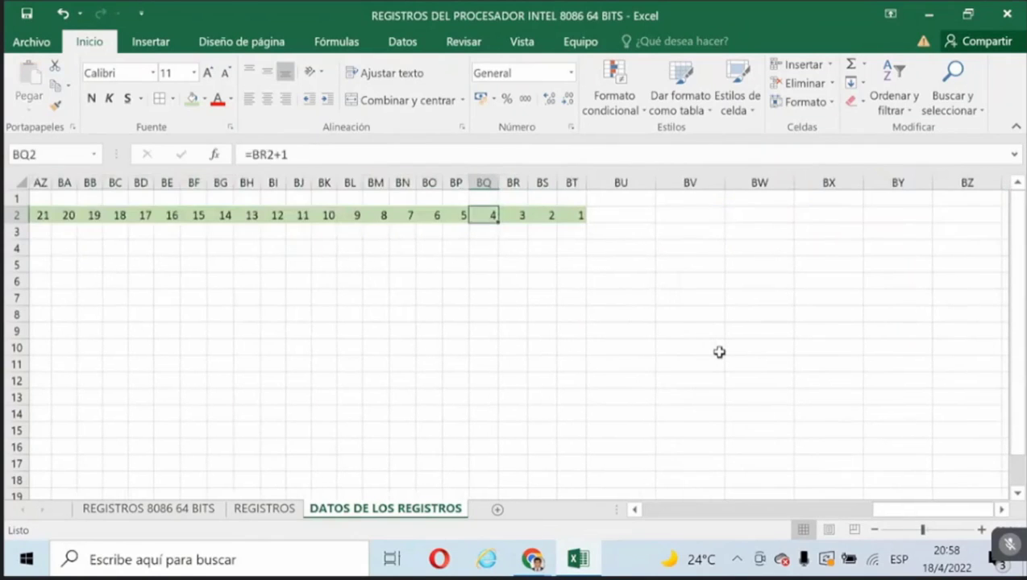
{"action": "key", "text": "Left"}
{"action": "key", "text": "Left"}
{"action": "key", "text": "Left"}
{"action": "key", "text": "Left"}
{"action": "key", "text": "Left"}
{"action": "key", "text": "Left"}
{"action": "key", "text": "Left"}
{"action": "key", "text": "Left"}
{"action": "key", "text": "Left"}
{"action": "key", "text": "Left"}
{"action": "key", "text": "Left"}
{"action": "key", "text": "Left"}
{"action": "key", "text": "Left"}
{"action": "key", "text": "Left"}
{"action": "key", "text": "Left"}
{"action": "key", "text": "Left"}
{"action": "key", "text": "Left"}
{"action": "key", "text": "Left"}
{"action": "key", "text": "Left"}
{"action": "key", "text": "Left"}
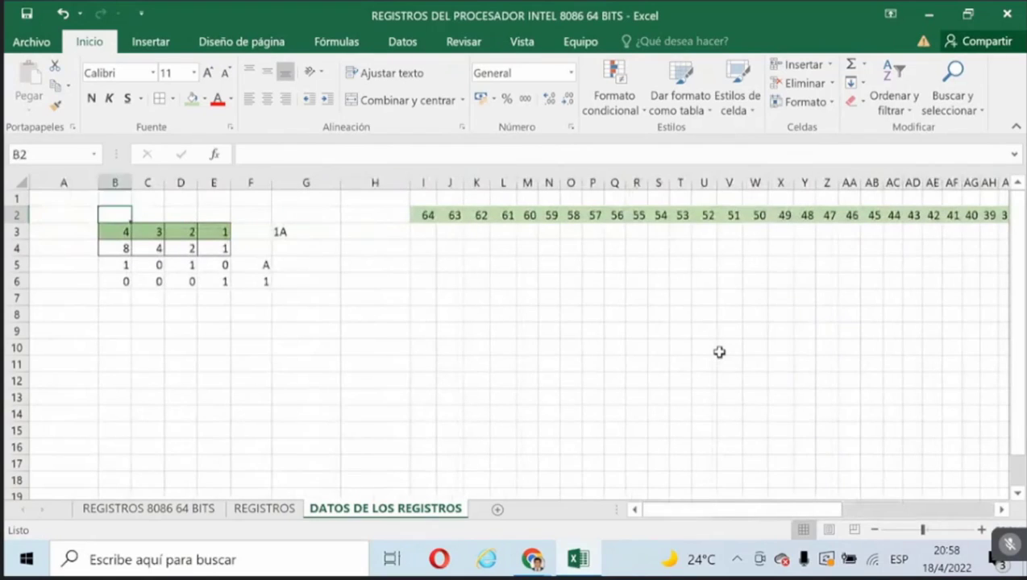
{"action": "key", "text": "Right"}
{"action": "key", "text": "Right"}
{"action": "key", "text": "Right"}
{"action": "key", "text": "Right"}
{"action": "key", "text": "Right"}
{"action": "key", "text": "Right"}
{"action": "key", "text": "Right"}
{"action": "key", "text": "Right"}
{"action": "key", "text": "Left"}
{"action": "key", "text": "Left"}
{"action": "key", "text": "Left"}
{"action": "key", "text": "Left"}
Undo the formula paste across I2:BR2 to restore the coloured groups.
{"action": "key", "text": "ctrl+shift+Right"}
{"action": "key", "text": "ctrl+c"}
{"action": "key", "text": "Escape"}
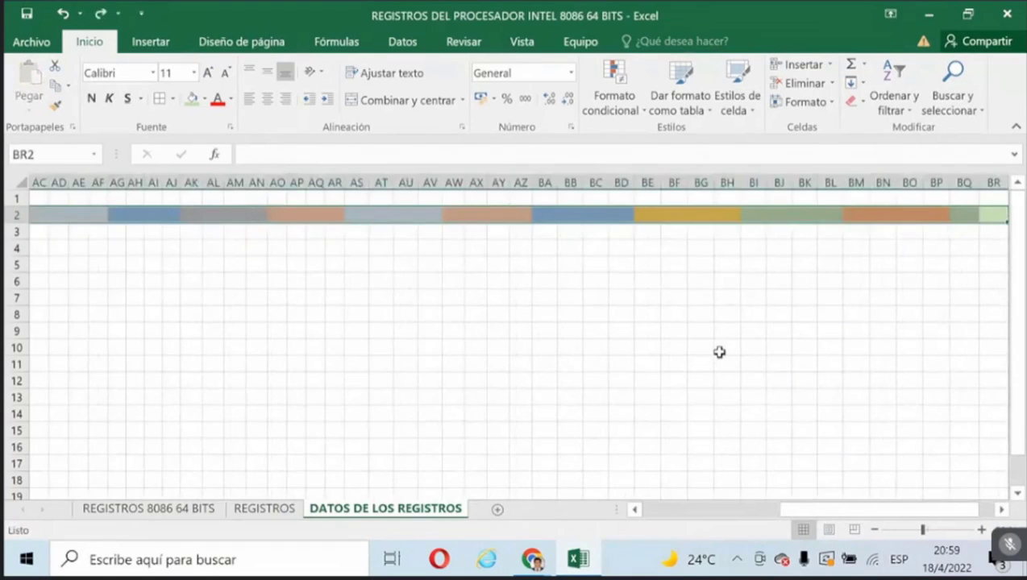
{"action": "key", "text": "Up"}
{"action": "key", "text": "Left"}
{"action": "key", "text": "Left"}
{"action": "key", "text": "Left"}
{"action": "key", "text": "Left"}
{"action": "key", "text": "Left"}
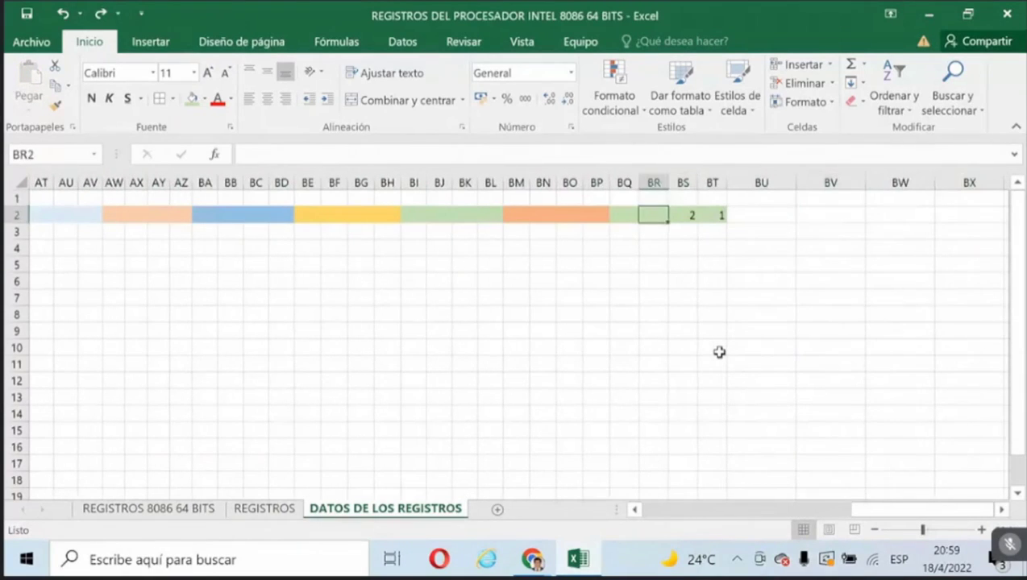
Enter 1 in cell BT1, above the last cell of the coloured row.
{"action": "key", "text": "Down"}
{"action": "key", "text": "Right"}
{"action": "key", "text": "Right"}
{"action": "key", "text": "Left"}
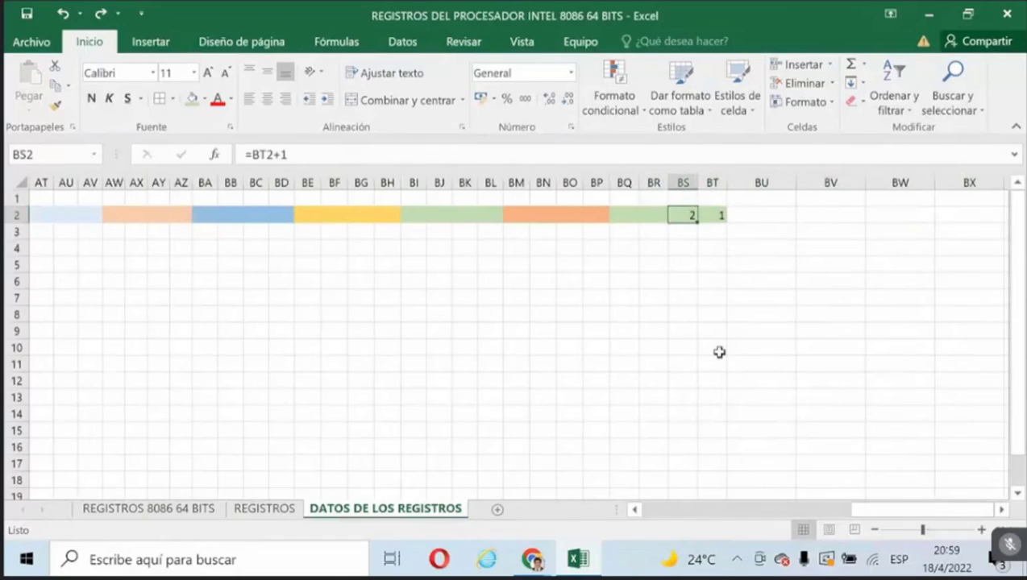
{"action": "key", "text": "Right"}
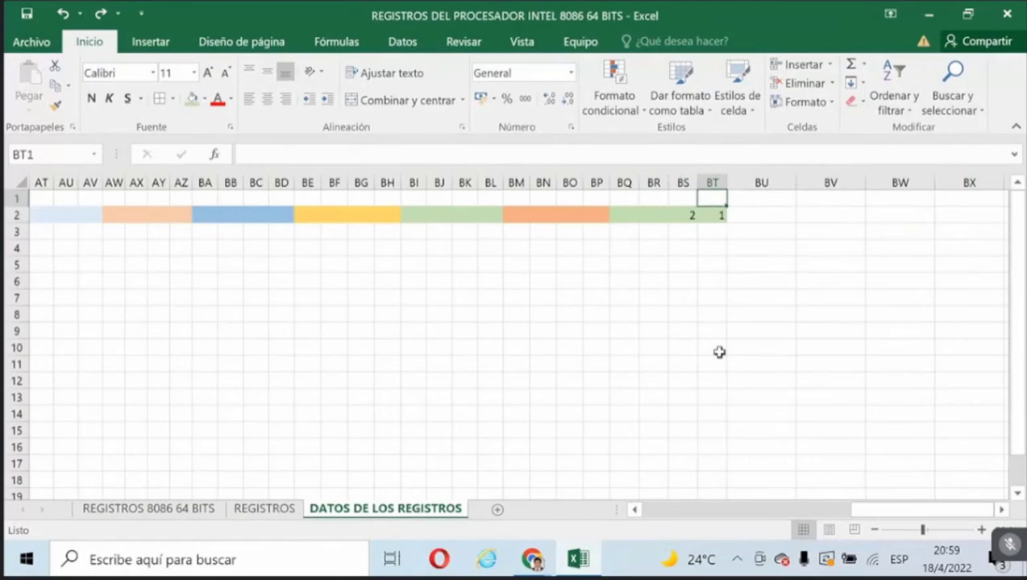
{"action": "type", "text": "1"}
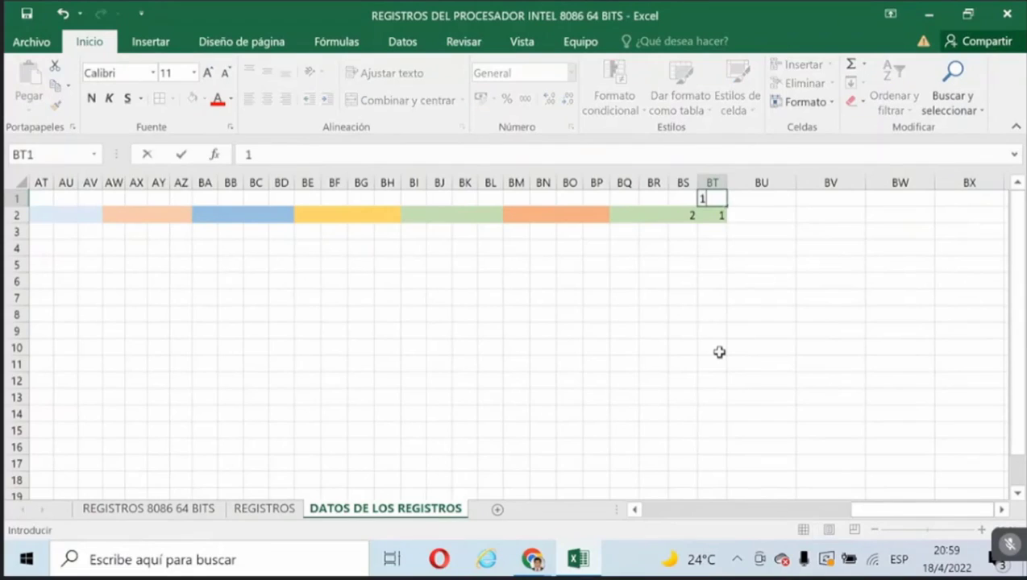
{"action": "key", "text": "Return"}
Clear the contents of cells BS2 and BT2 in the coloured row.
{"action": "key", "text": "Left"}
{"action": "key", "text": "Right"}
{"action": "key", "text": "Left"}
{"action": "key", "text": "Delete"}
{"action": "key", "text": "Right"}
{"action": "key", "text": "Delete"}
{"action": "key", "text": "Up"}
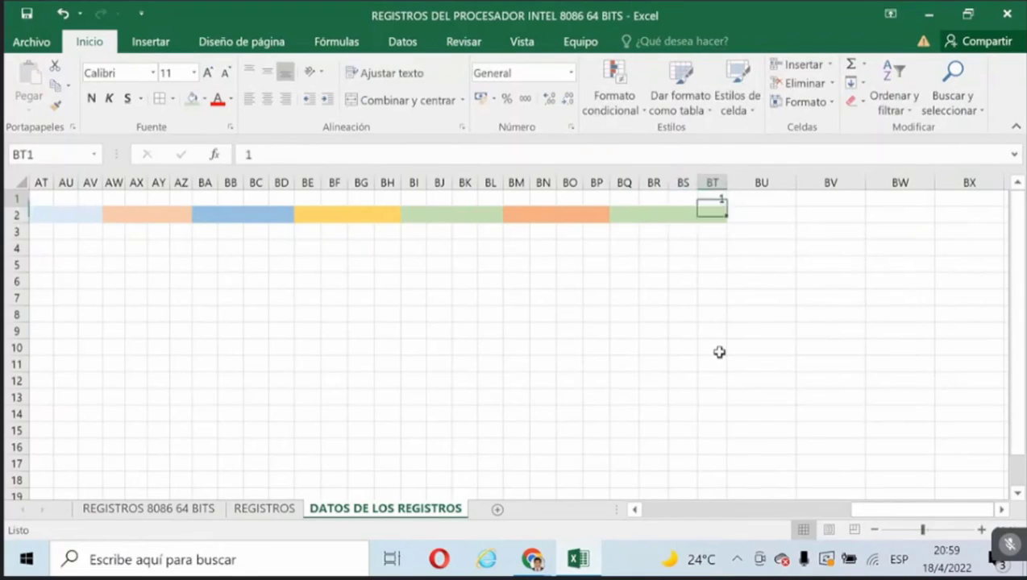
Enter the formula =BT1+1 in cell BS1 to number the next bit above the coloured row.
{"action": "key", "text": "Left"}
{"action": "type", "text": "="}
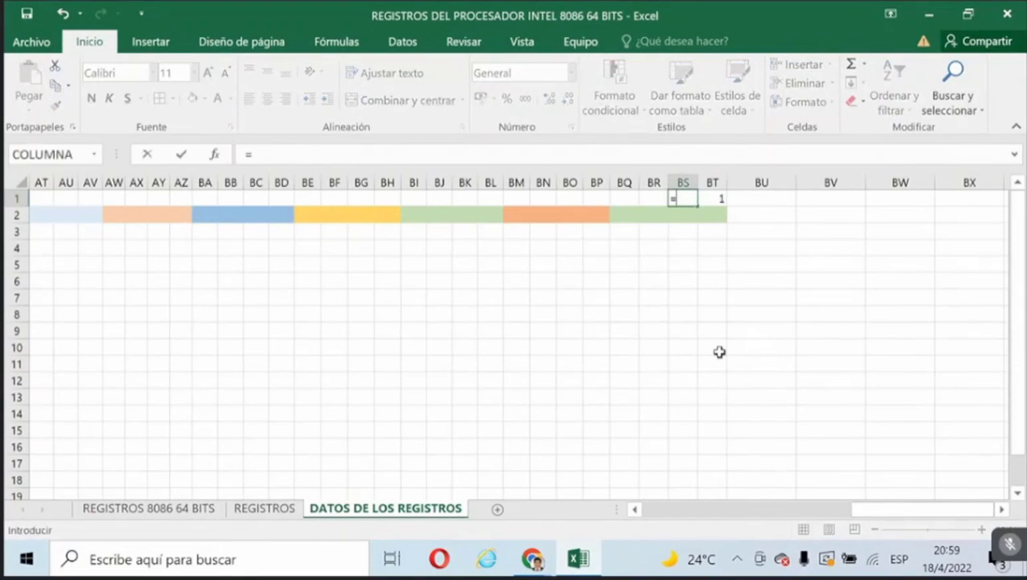
{"action": "left_click", "coordinate": [711, 196]}
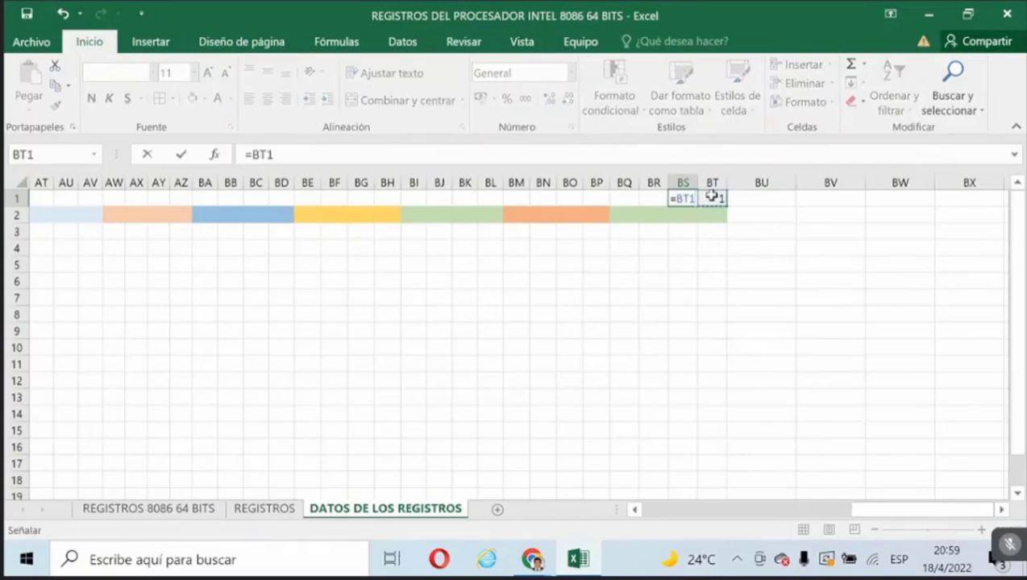
{"action": "type", "text": "+1"}
{"action": "key", "text": "Return"}
{"action": "key", "text": "Up"}
{"action": "key", "text": "Left"}
{"action": "key", "text": "Right"}
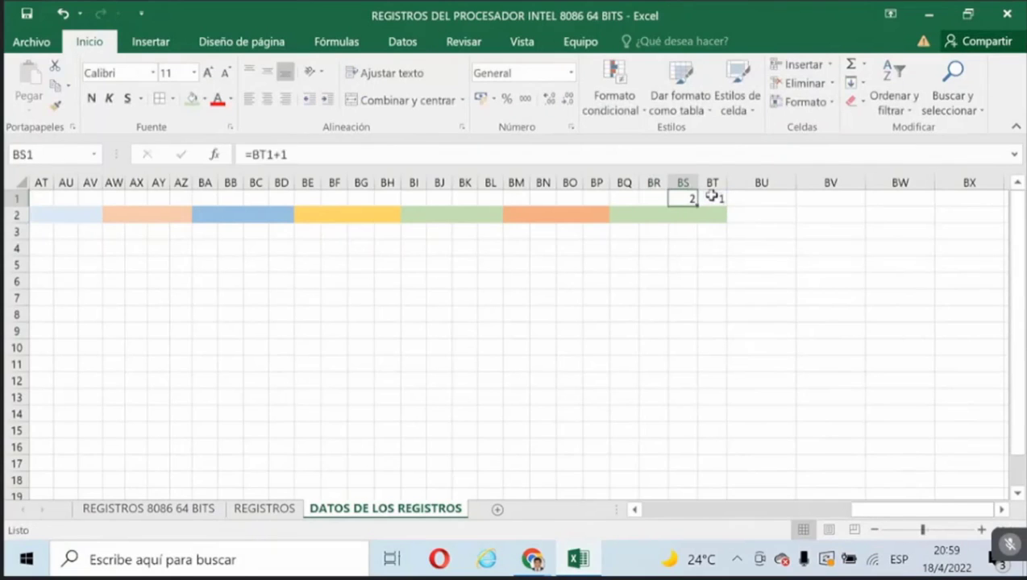
Copy the BS1 formula across I1:BR1 to number the remaining bits above the coloured row.
{"action": "key", "text": "ctrl+c"}
{"action": "key", "text": "Left"}
{"action": "key", "text": "shift+Left"}
{"action": "key", "text": "shift+Left"}
{"action": "key", "text": "shift+Left"}
{"action": "key", "text": "shift+Left"}
{"action": "key", "text": "shift+Left"}
{"action": "key", "text": "shift+Left"}
{"action": "key", "text": "shift+Left"}
{"action": "key", "text": "shift+Left"}
{"action": "key", "text": "shift+Left"}
{"action": "key", "text": "shift+Left"}
{"action": "key", "text": "shift+Left"}
{"action": "key", "text": "shift+Left"}
{"action": "key", "text": "shift+Left"}
{"action": "key", "text": "shift+Left"}
{"action": "key", "text": "shift+Left"}
{"action": "key", "text": "shift+Left"}
{"action": "key", "text": "shift+Left"}
{"action": "key", "text": "shift+Left"}
{"action": "key", "text": "shift+Left"}
{"action": "key", "text": "shift+Left"}
{"action": "key", "text": "shift+Left"}
{"action": "key", "text": "shift+Left"}
{"action": "key", "text": "shift+Left"}
{"action": "key", "text": "shift+Left"}
{"action": "key", "text": "shift+Left"}
{"action": "key", "text": "shift+Left"}
{"action": "key", "text": "shift+Left"}
{"action": "key", "text": "shift+Left"}
{"action": "key", "text": "shift+Left"}
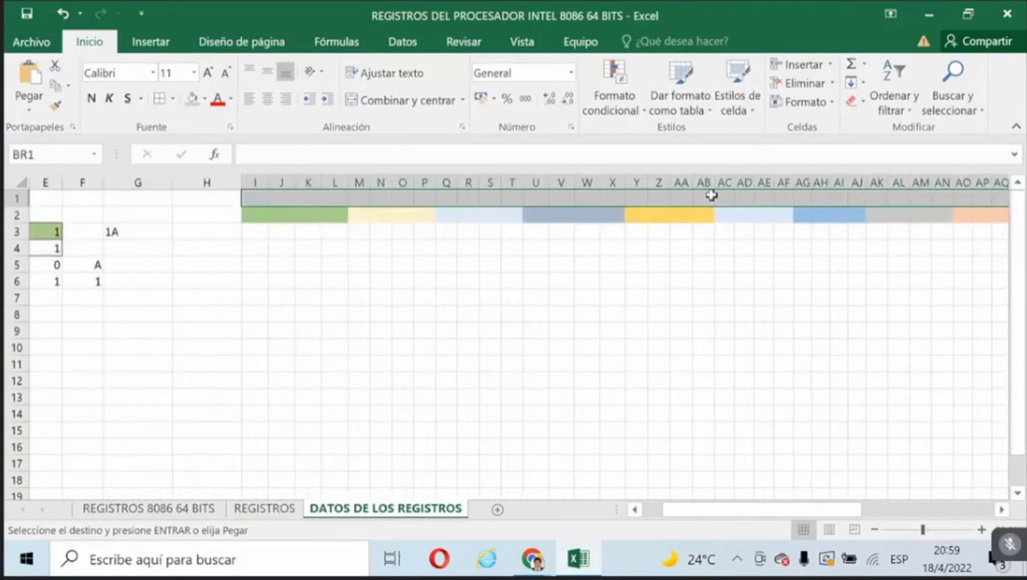
{"action": "key", "text": "Return"}
Examine the bit numbering in row 1 around the first columns of the coloured grid.
{"action": "key", "text": "ctrl+Home"}
{"action": "key", "text": "Right"}
{"action": "key", "text": "Right"}
{"action": "key", "text": "Right"}
{"action": "key", "text": "Right"}
{"action": "key", "text": "Right"}
{"action": "key", "text": "Right"}
{"action": "key", "text": "Right"}
{"action": "key", "text": "Right"}
{"action": "key", "text": "Right"}
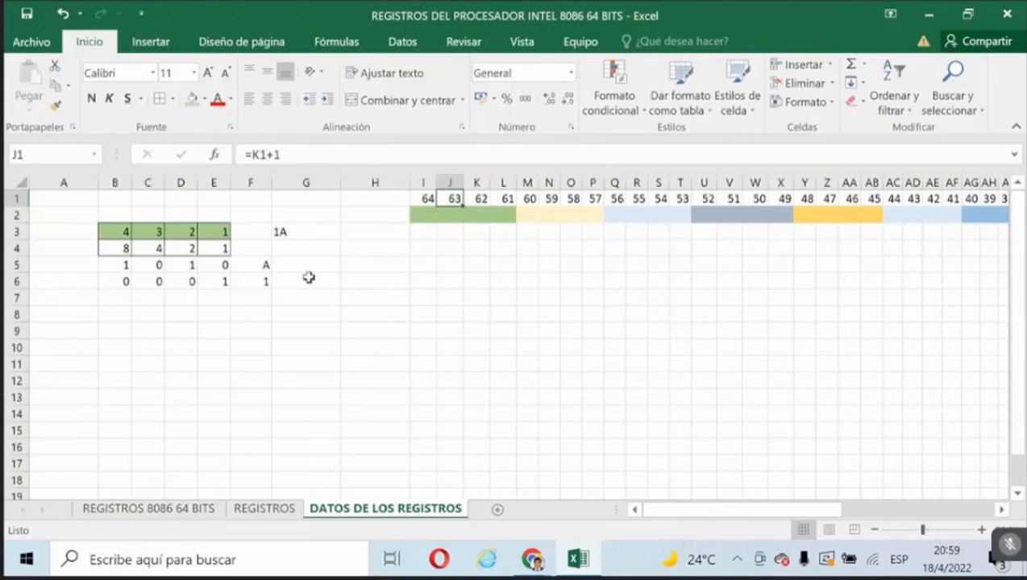
Review the REGISTROS sheet and the 64-bit register names RAX to R15 on the REGISTROS 8086 64 BITS sheet.
{"action": "left_click", "coordinate": [262, 508]}
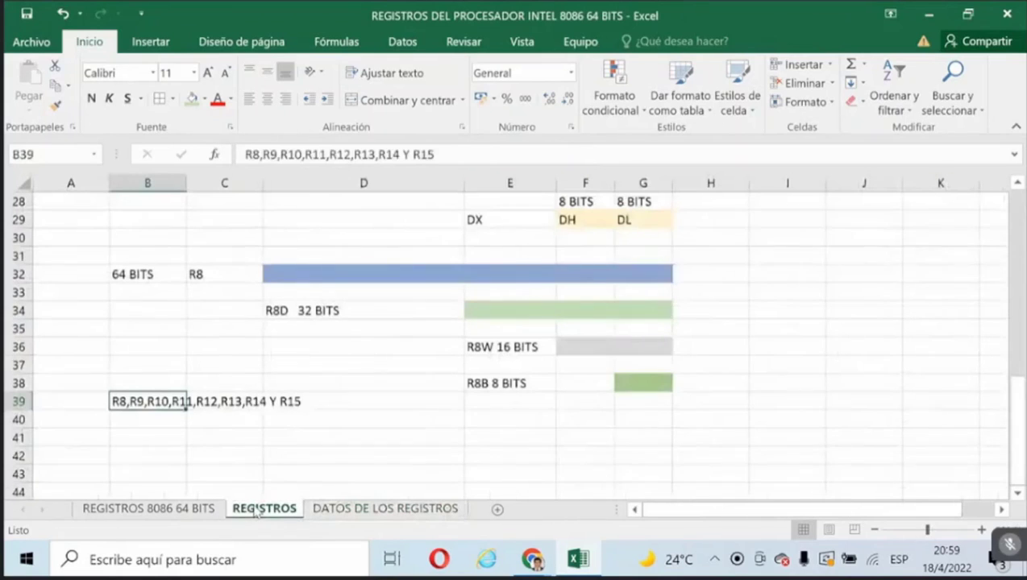
{"action": "scroll", "coordinate": [137, 391], "scroll_direction": "up", "scroll_amount": 9}
{"action": "left_click", "coordinate": [181, 509]}
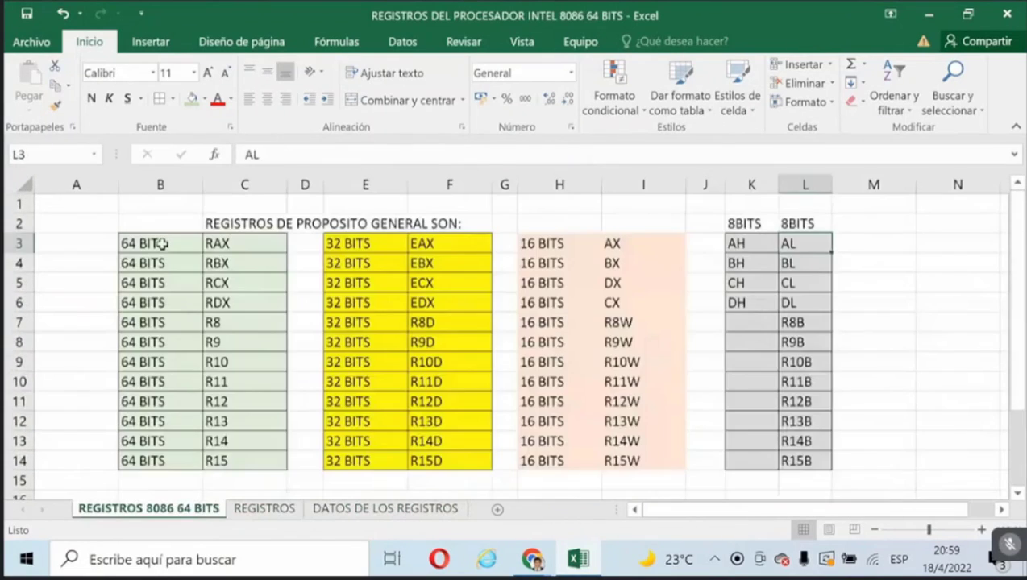
{"action": "left_click", "coordinate": [154, 242]}
{"action": "left_click_drag", "start_coordinate": [223, 242], "coordinate": [214, 460]}
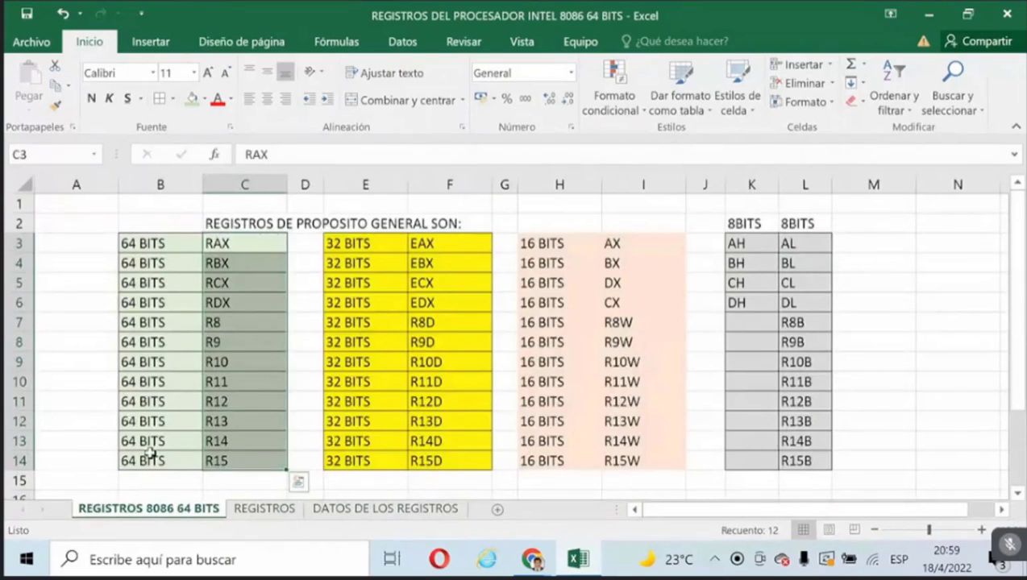
{"action": "left_click_drag", "start_coordinate": [226, 242], "coordinate": [227, 462]}
Return to the DATOS DE LOS REGISTROS sheet and compare the numbered 64-bit grid with the four-bit header in B3:E3.
{"action": "left_click", "coordinate": [387, 507]}
{"action": "left_click", "coordinate": [423, 215]}
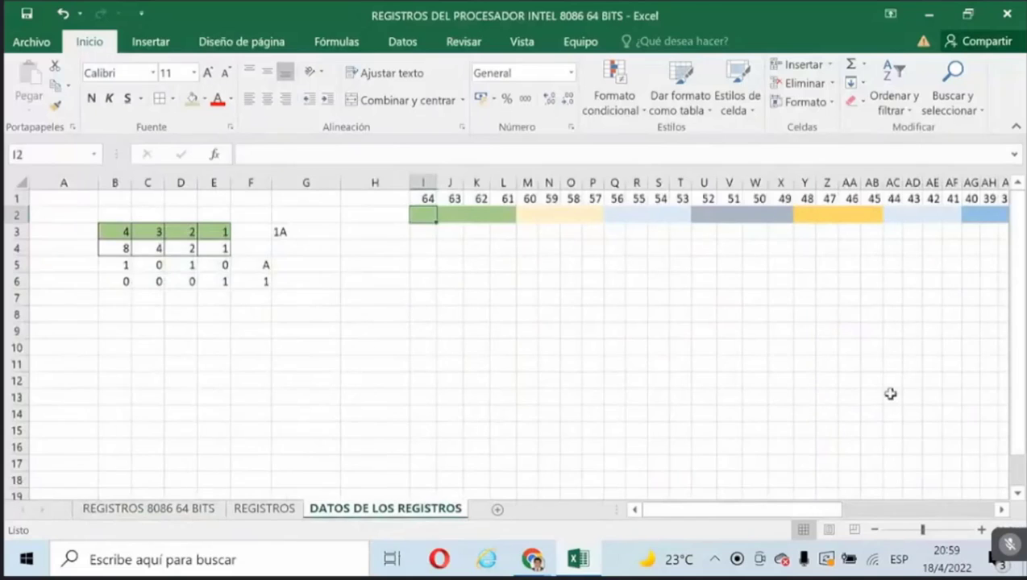
{"action": "left_click", "coordinate": [1002, 510]}
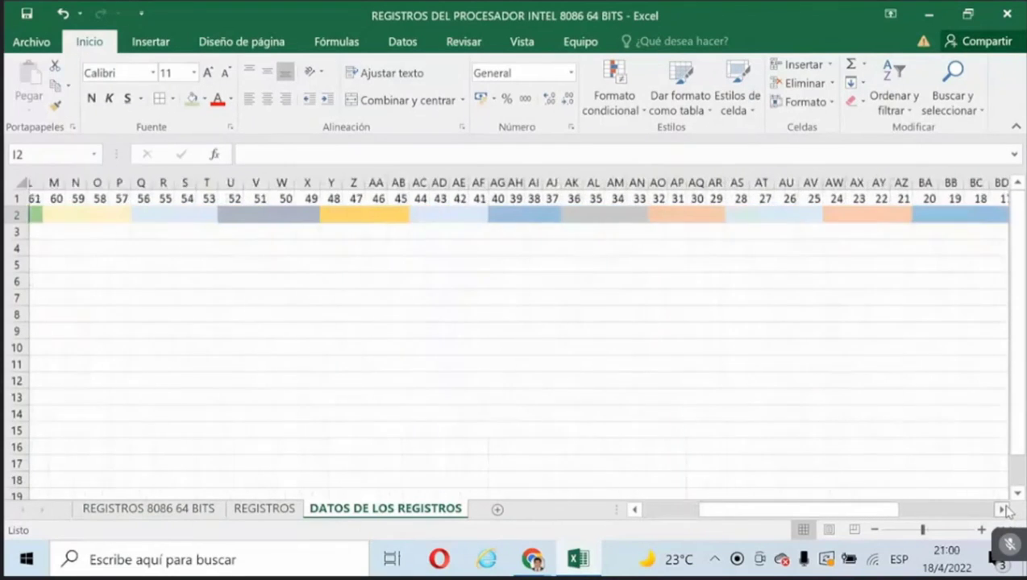
{"action": "left_click", "coordinate": [635, 510]}
{"action": "left_click", "coordinate": [634, 510]}
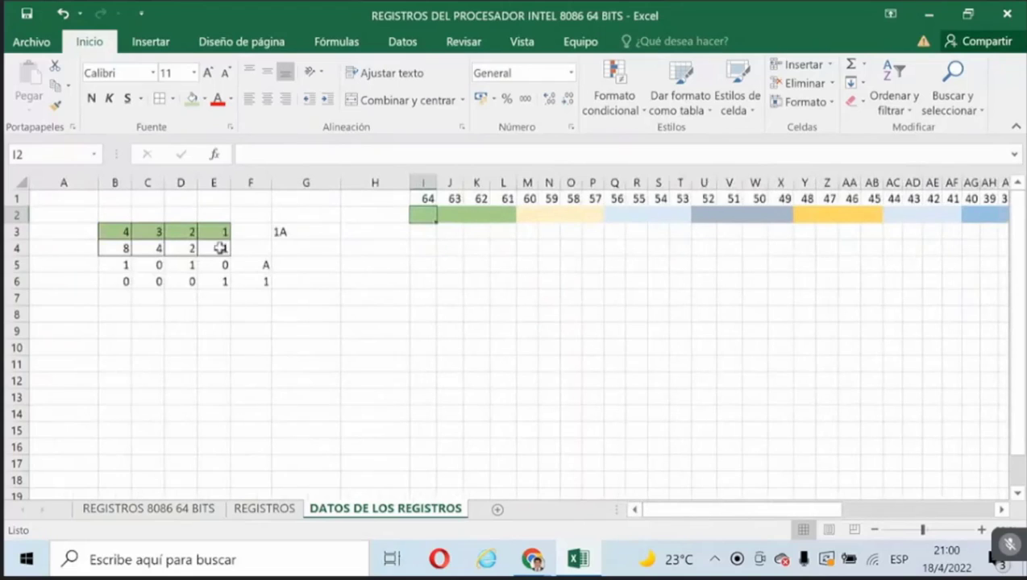
{"action": "left_click_drag", "start_coordinate": [223, 232], "coordinate": [114, 232]}
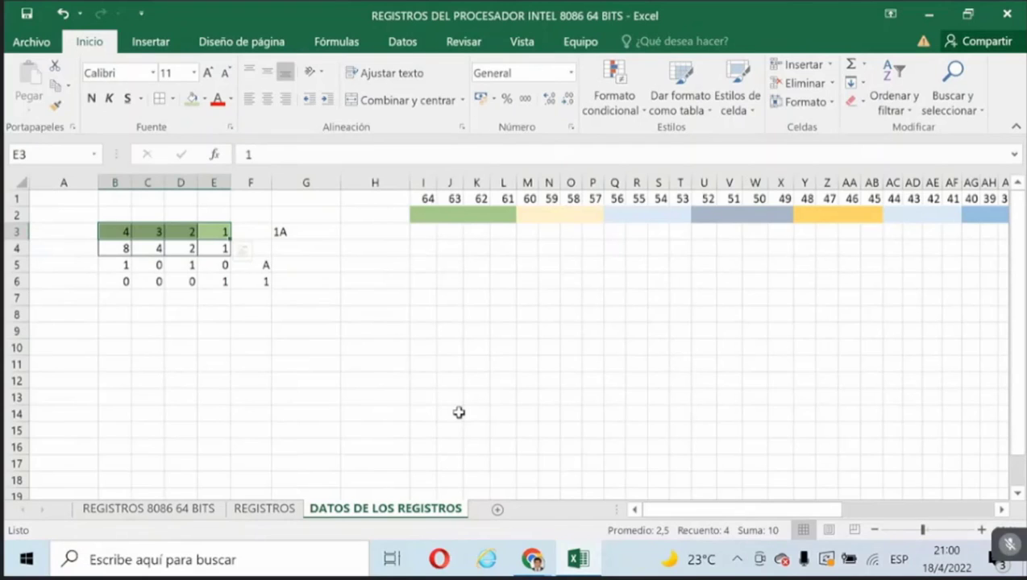
Enter the labels 64 BITS in cell G9 and 16 HEXADECIMAL in cell G10.
{"action": "left_click", "coordinate": [278, 330]}
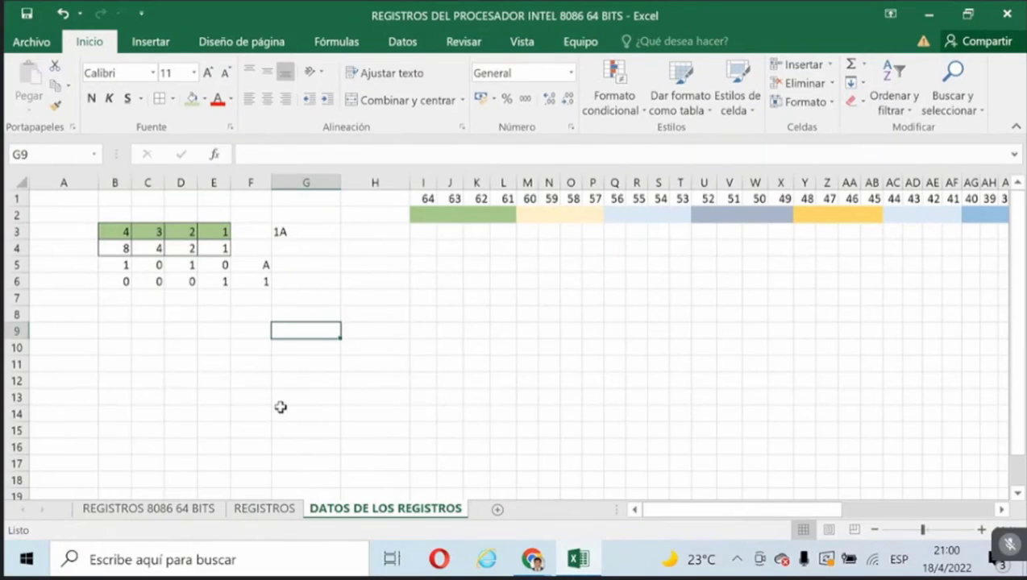
{"action": "type", "text": "64 BITS"}
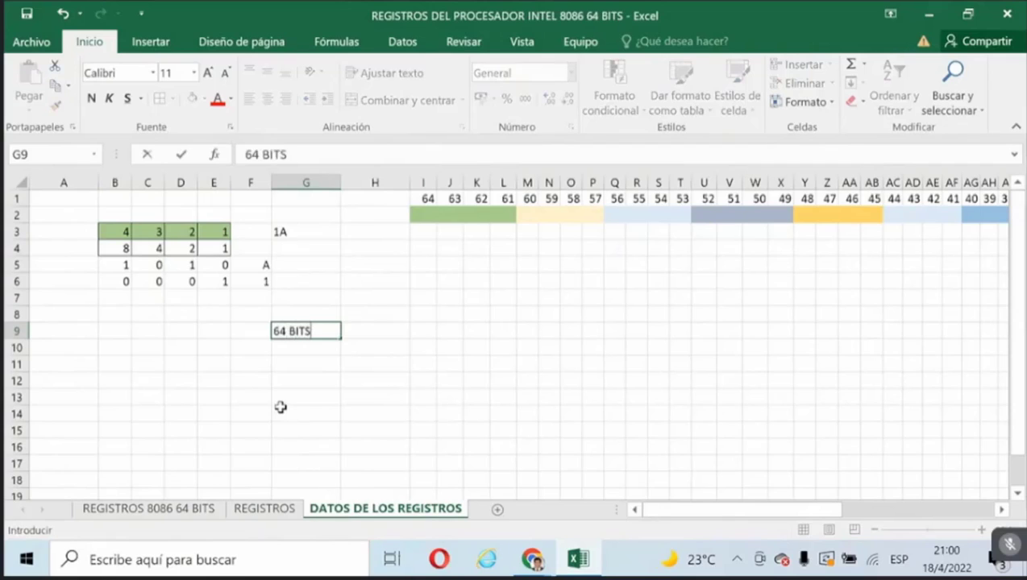
{"action": "key", "text": "Return"}
{"action": "type", "text": "16 J"}
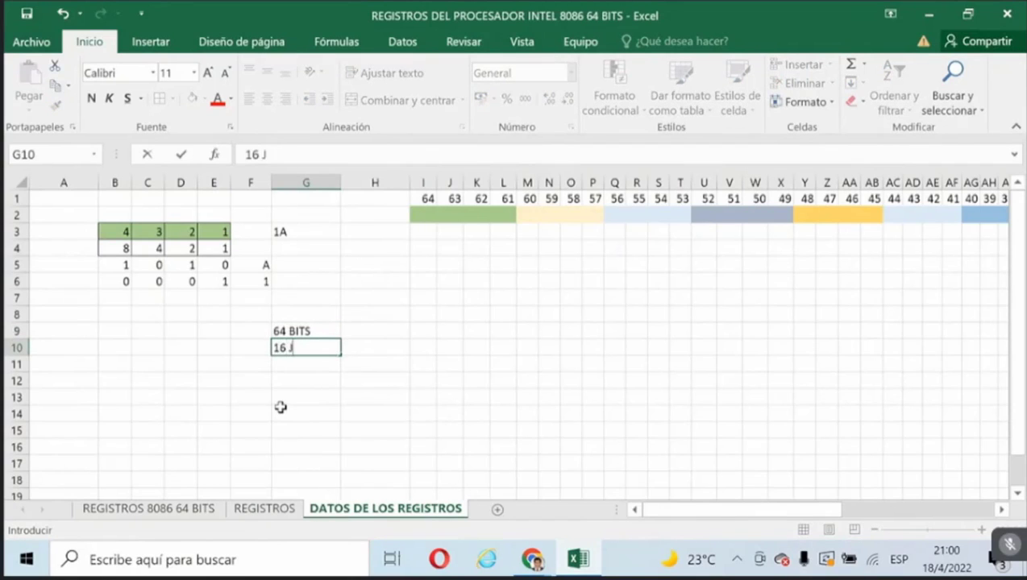
{"action": "key", "text": "BackSpace"}
{"action": "type", "text": "HEAX"}
{"action": "key", "text": "BackSpace"}
{"action": "type", "text": "XADECIMAL"}
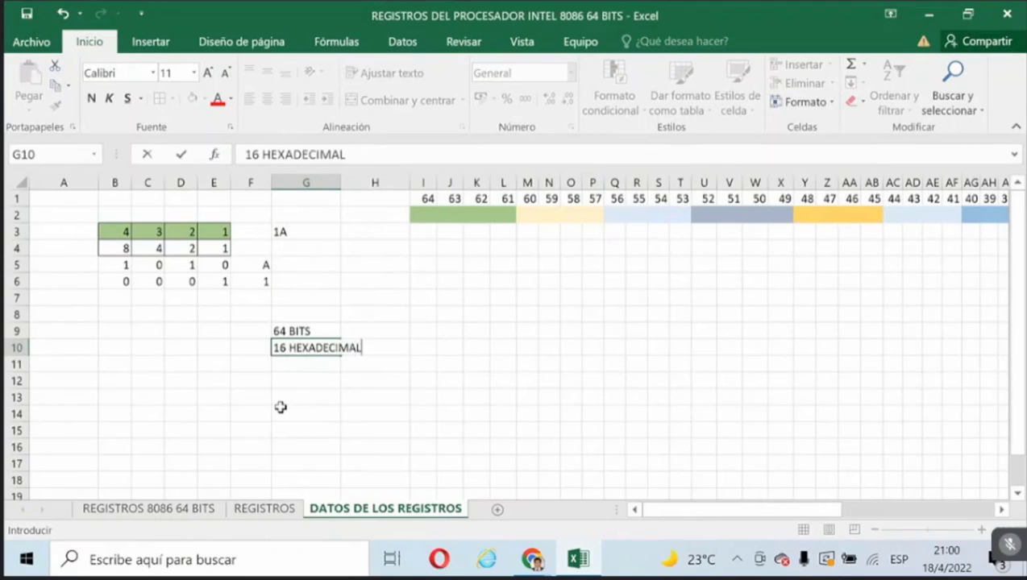
{"action": "key", "text": "Return"}
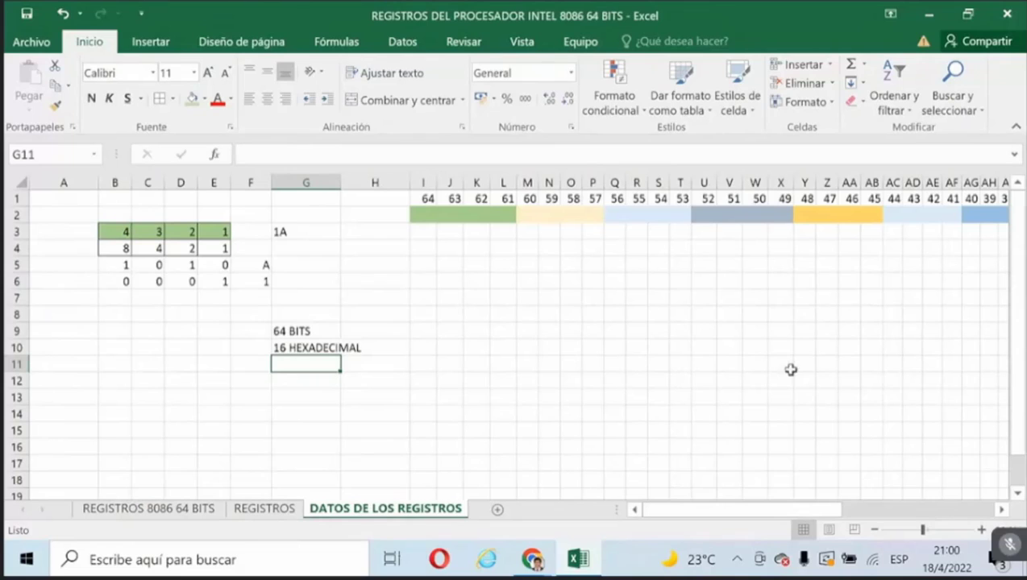
Enter the heading CADENA in cell G12, below the 16 HEXADECIMAL label.
{"action": "left_click_drag", "start_coordinate": [772, 506], "coordinate": [728, 513]}
{"action": "left_click_drag", "start_coordinate": [665, 509], "coordinate": [818, 509]}
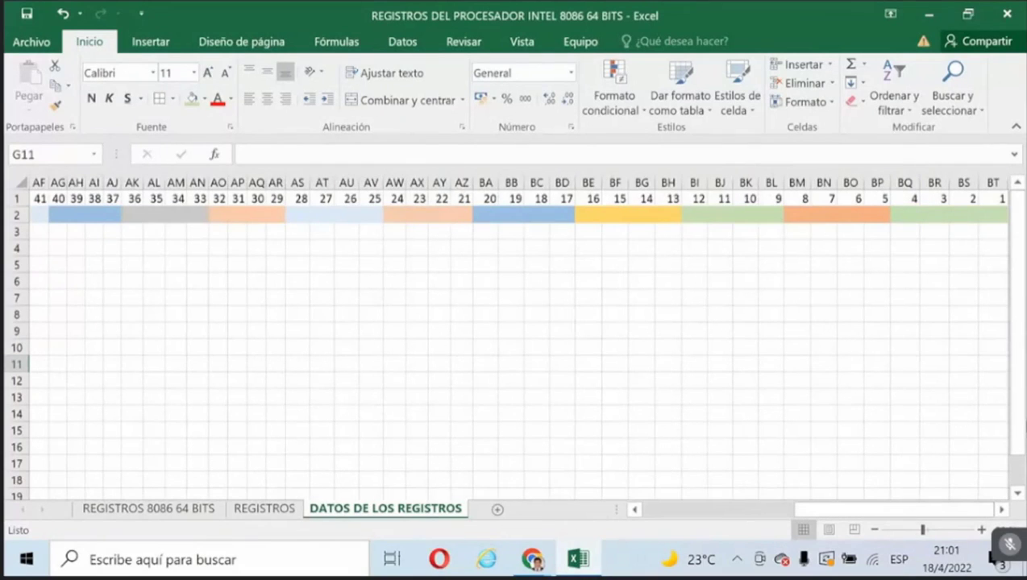
{"action": "left_click", "coordinate": [1001, 510]}
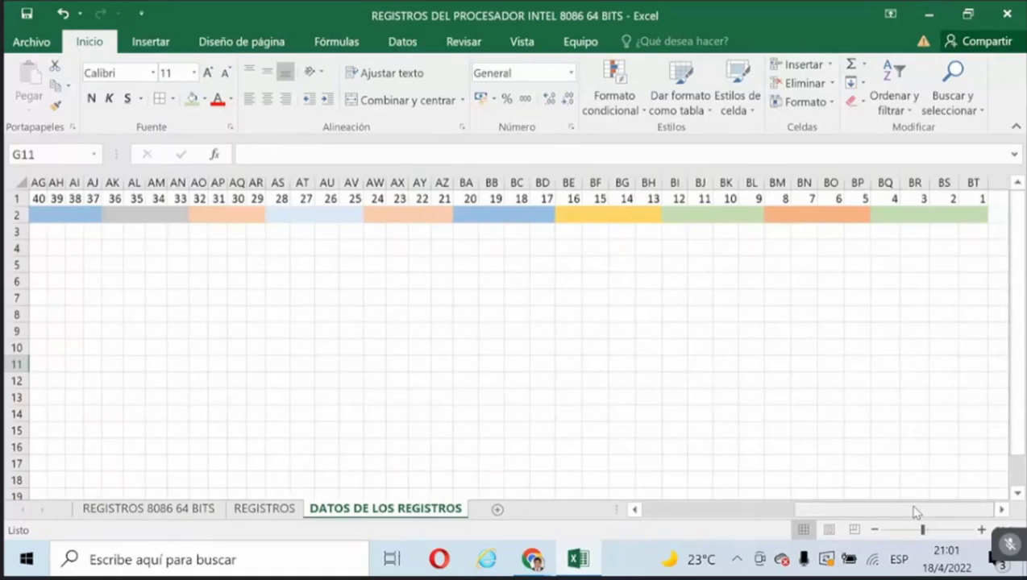
{"action": "left_click_drag", "start_coordinate": [915, 513], "coordinate": [711, 518]}
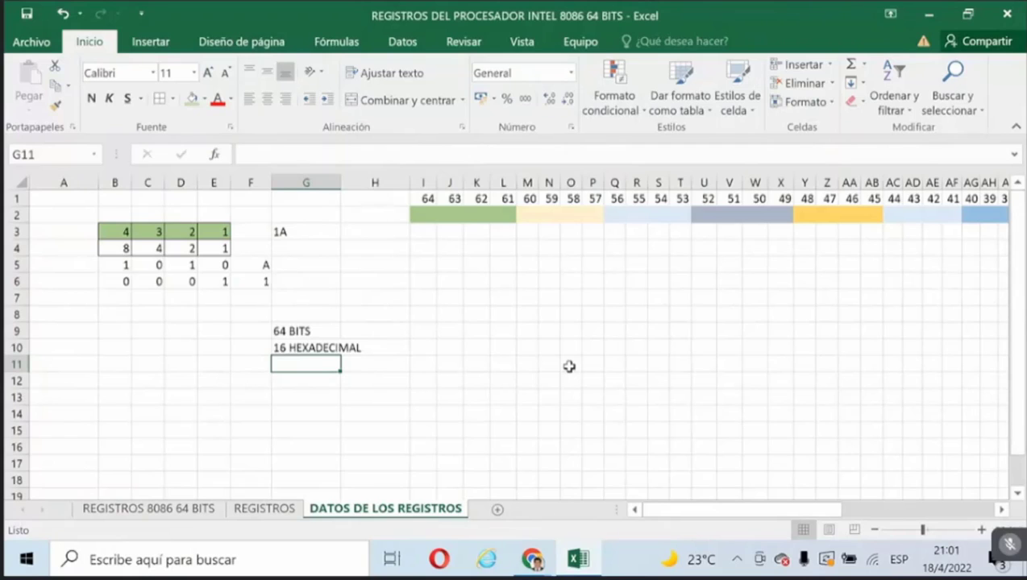
{"action": "scroll", "coordinate": [569, 367], "scroll_direction": "down", "scroll_amount": 2}
{"action": "left_click", "coordinate": [309, 278]}
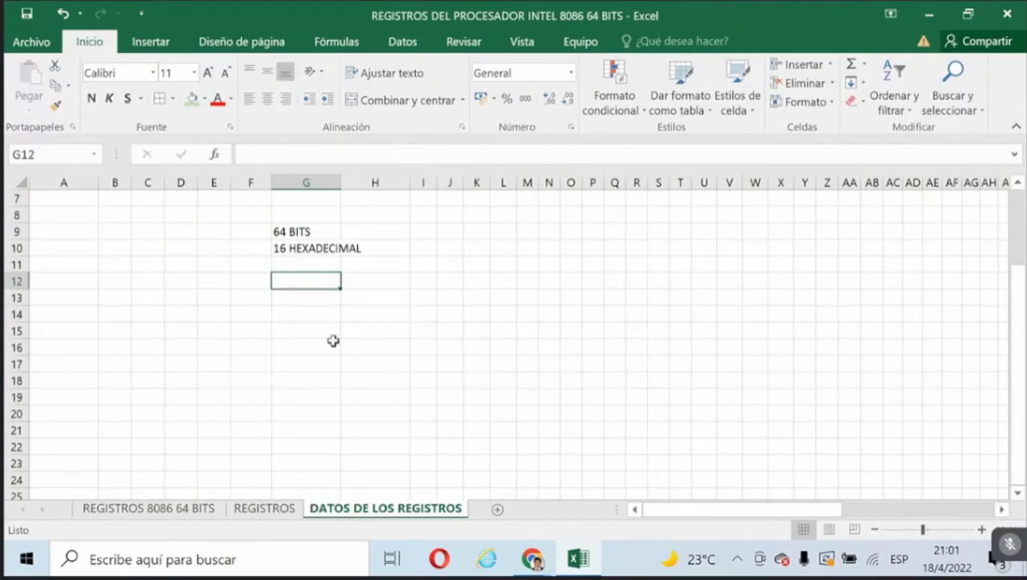
{"action": "scroll", "coordinate": [333, 341], "scroll_direction": "up", "scroll_amount": 2}
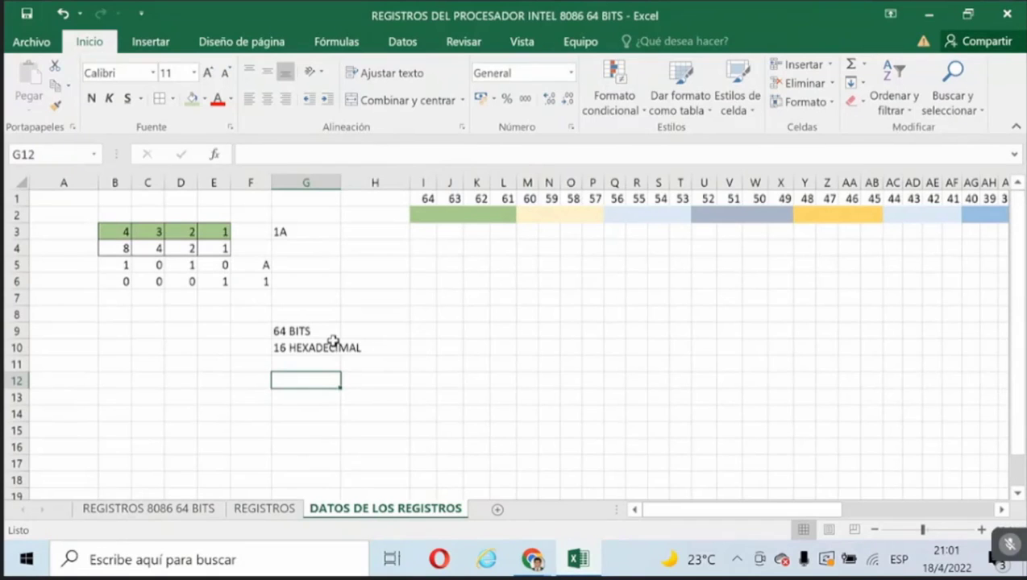
{"action": "type", "text": "CADENA"}
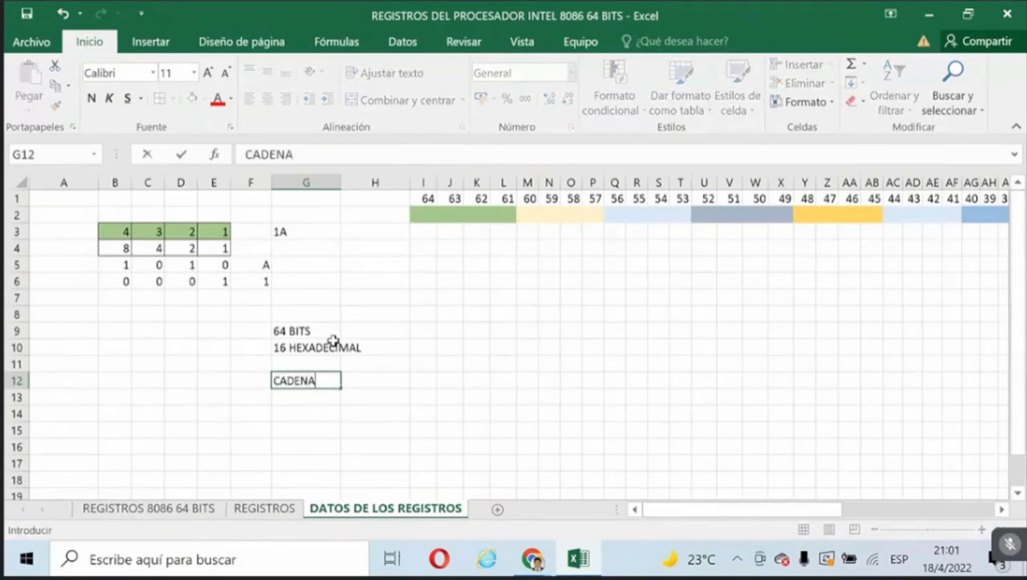
{"action": "key", "text": "Return"}
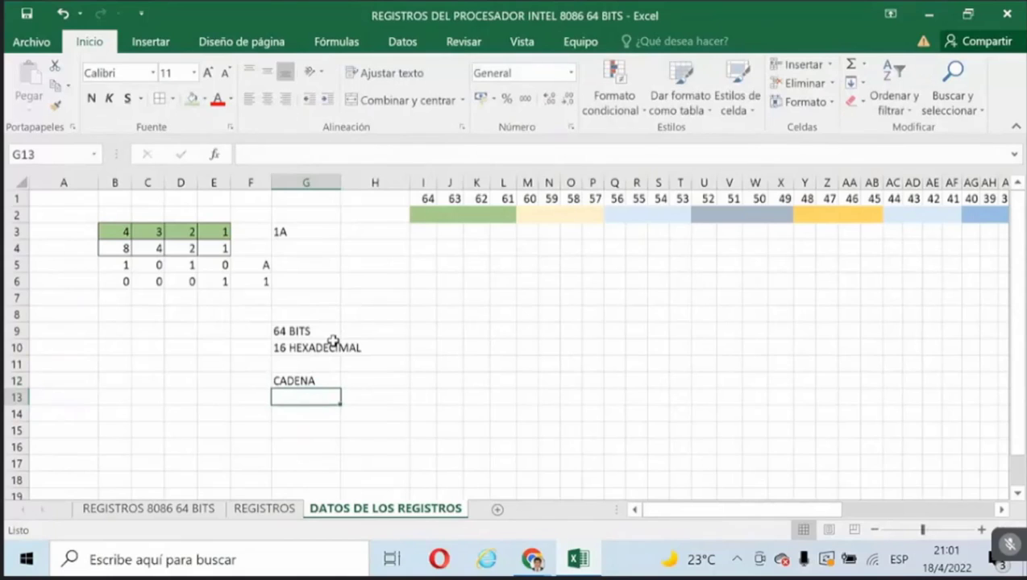
Try to enter 012345678 in cell G13 with the General format, and clear the cell.
{"action": "type", "text": "01"}
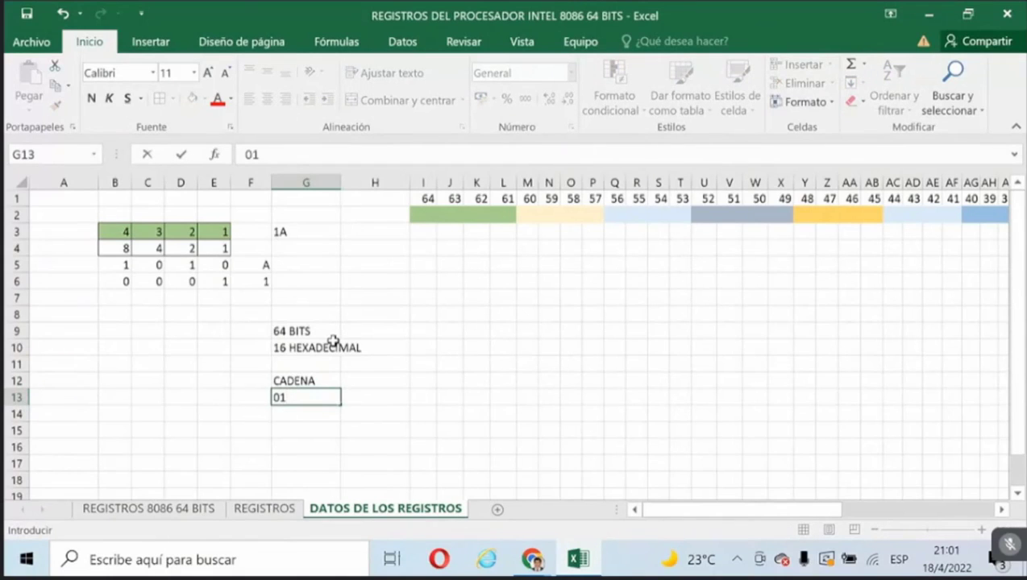
{"action": "type", "text": "2345C"}
{"action": "key", "text": "BackSpace"}
{"action": "type", "text": "6"}
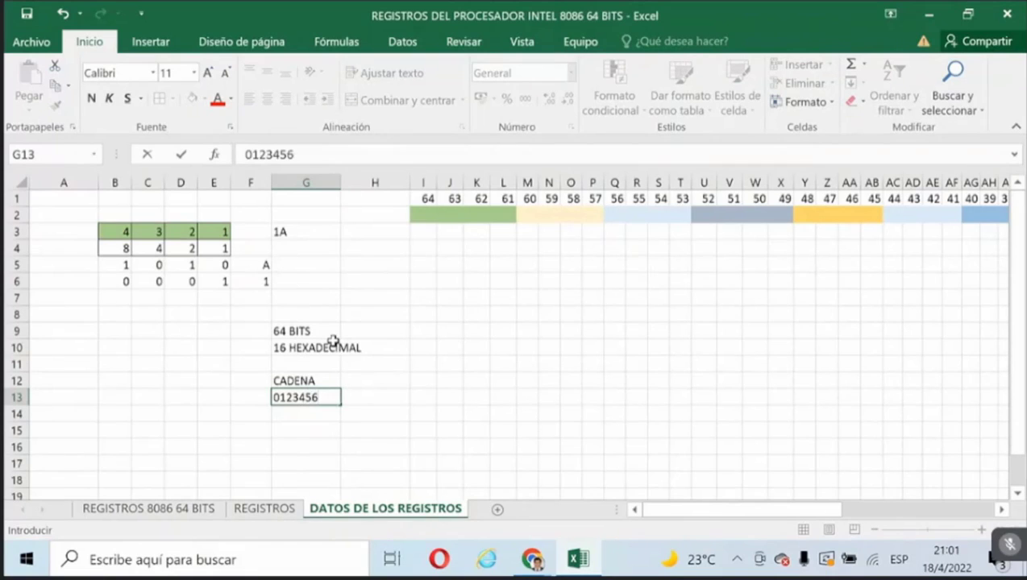
{"action": "type", "text": "78"}
{"action": "key", "text": "Return"}
{"action": "key", "text": "Up"}
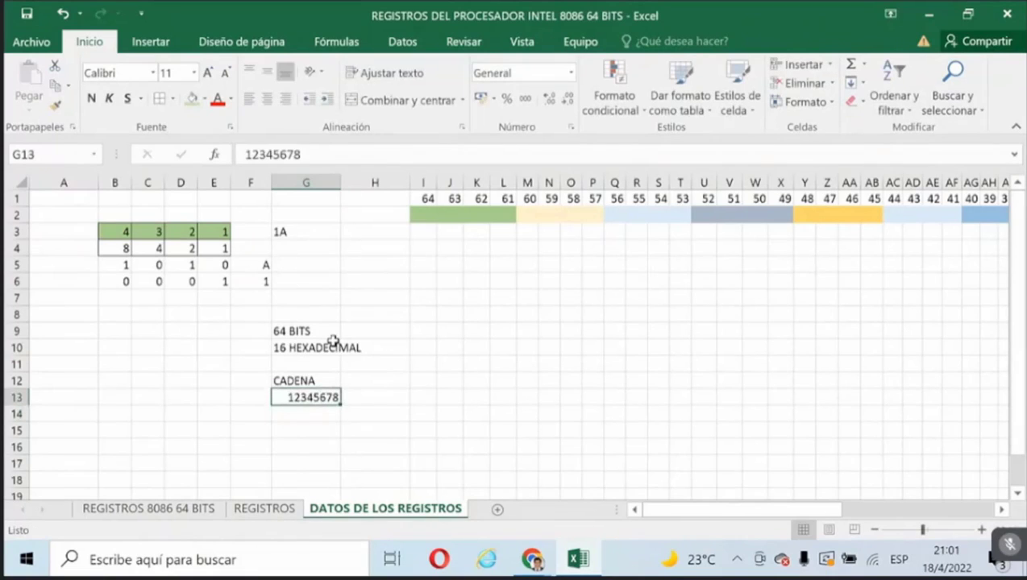
{"action": "key", "text": "Delete"}
Format cells G13:G16 as Texto and enter the string 012345678 in G13.
{"action": "left_click_drag", "start_coordinate": [335, 395], "coordinate": [320, 440]}
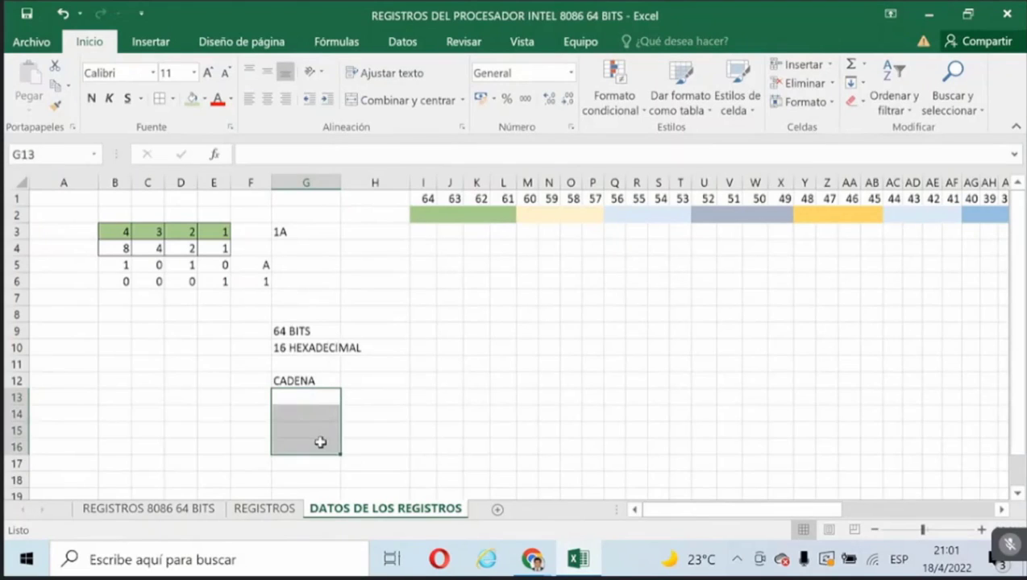
{"action": "right_click", "coordinate": [314, 408]}
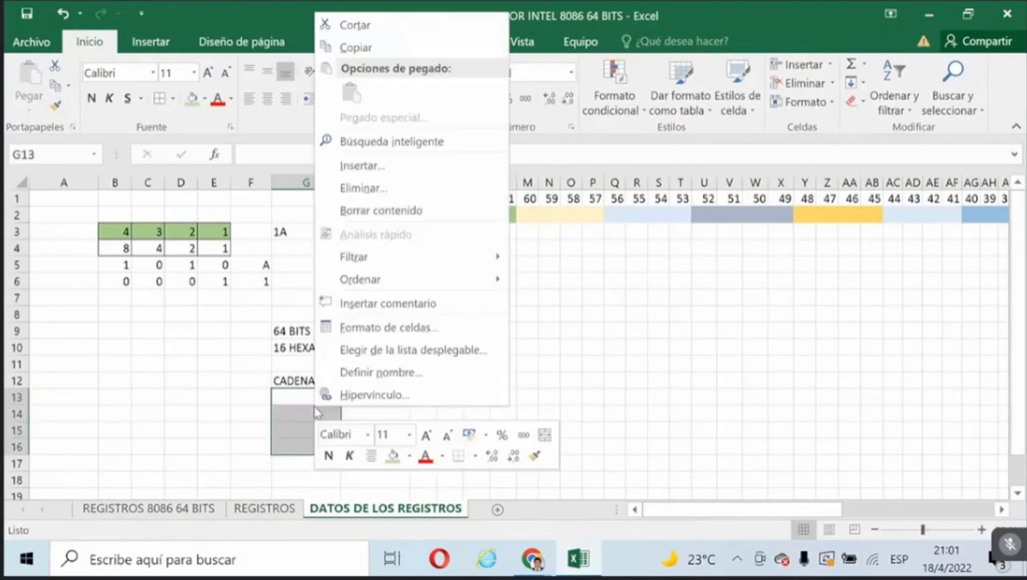
{"action": "left_click", "coordinate": [373, 327]}
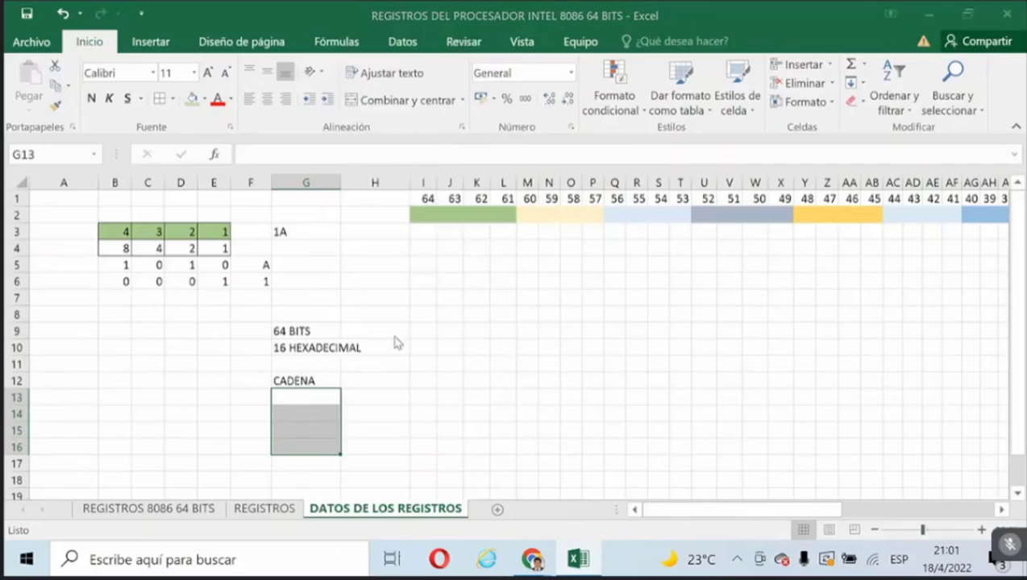
{"action": "left_click", "coordinate": [150, 276]}
{"action": "left_click", "coordinate": [493, 514]}
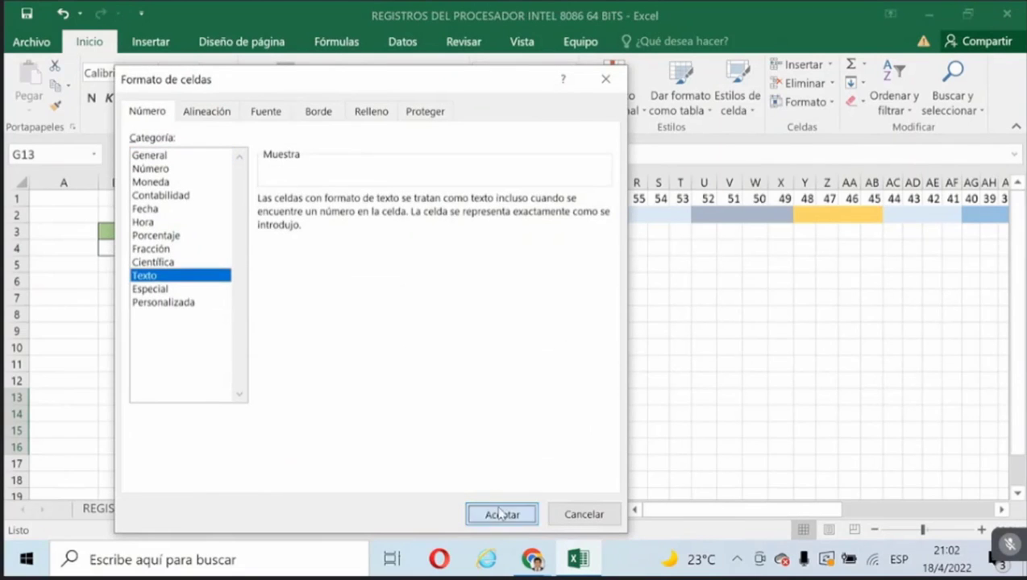
{"action": "type", "text": "012345678"}
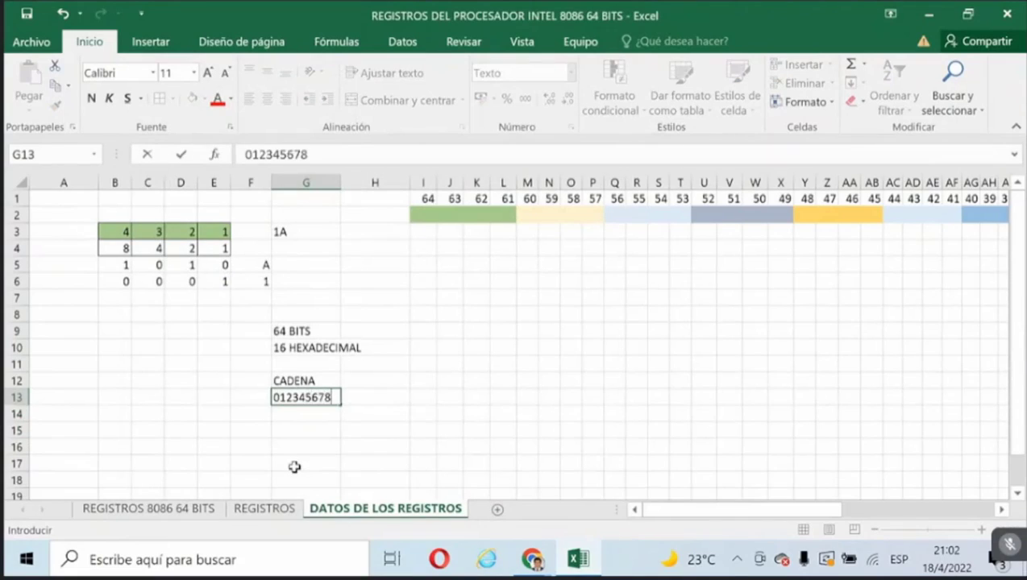
{"action": "key", "text": "Return"}
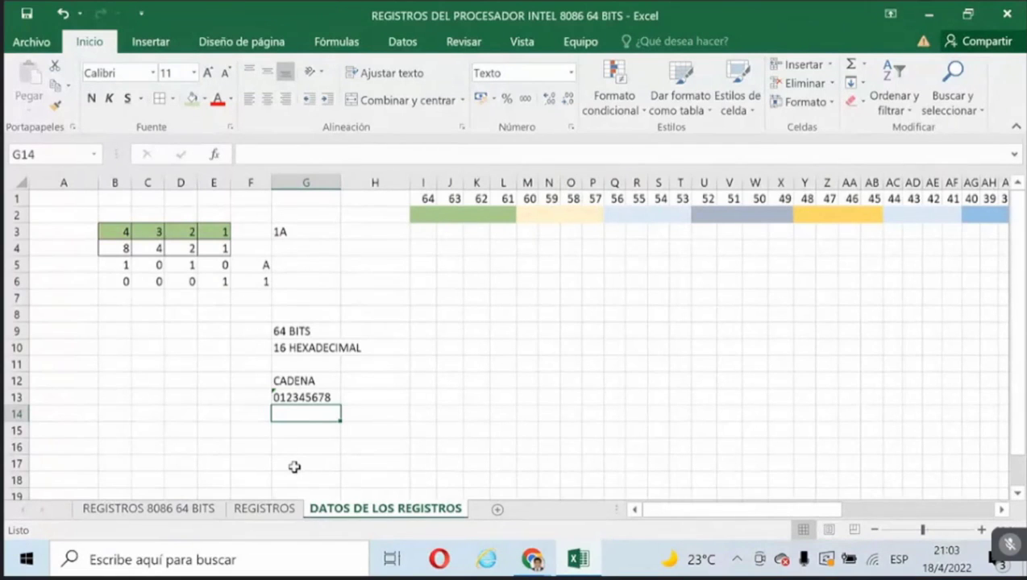
{"action": "left_click", "coordinate": [303, 395]}
{"action": "left_click", "coordinate": [290, 416]}
{"action": "type", "text": "30313233"}
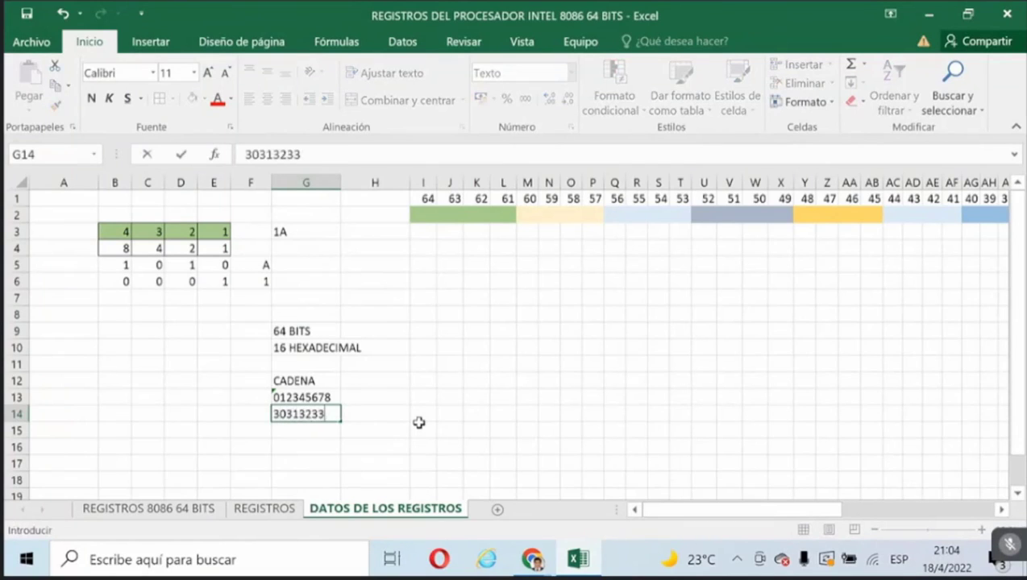
{"action": "type", "text": "3435"}
{"action": "type", "text": "363738"}
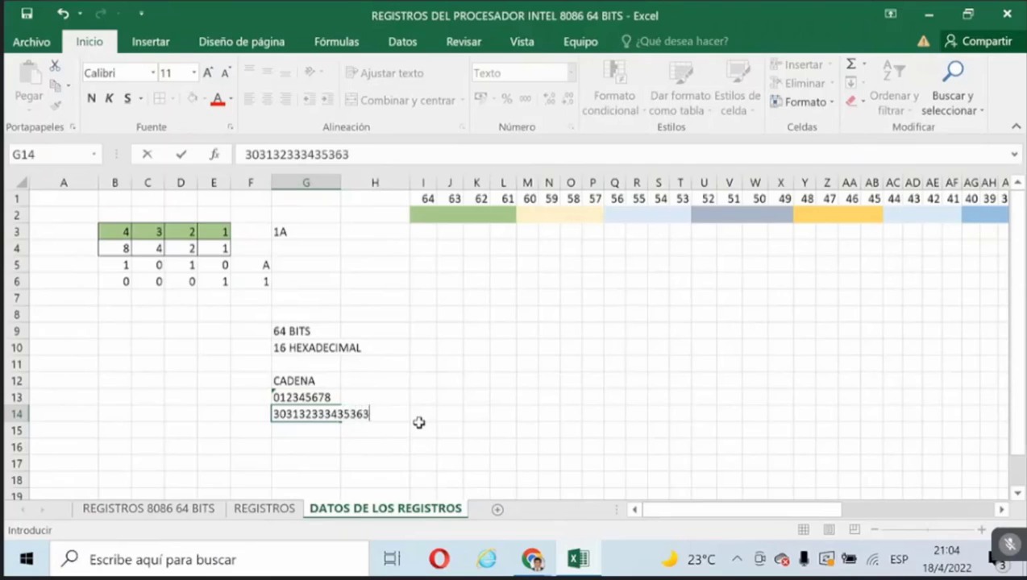
{"action": "key", "text": "Return"}
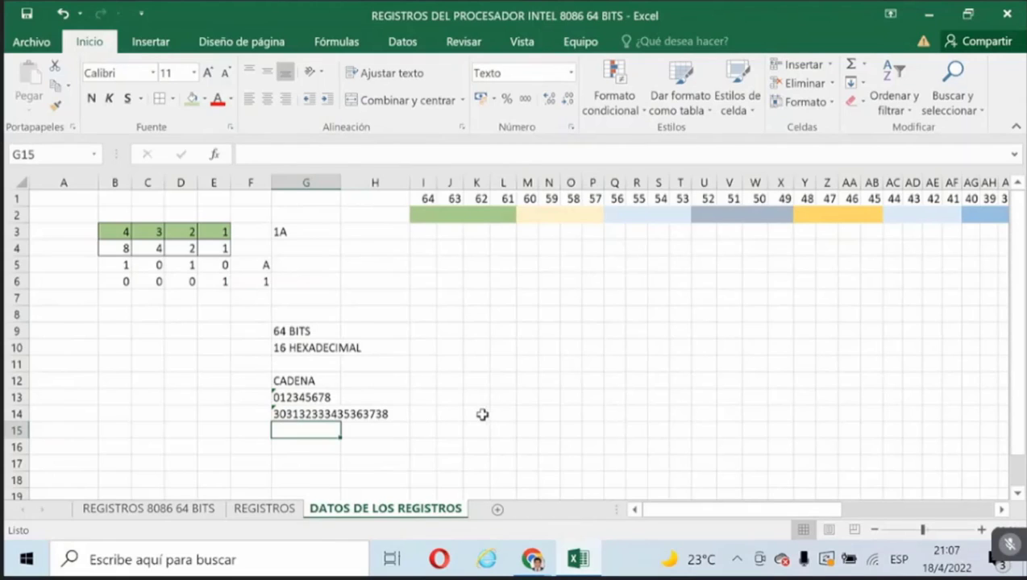
Examine the hexadecimal string in G14 against the character string in G13 and the numbered 64-bit grid.
{"action": "left_click", "coordinate": [305, 418]}
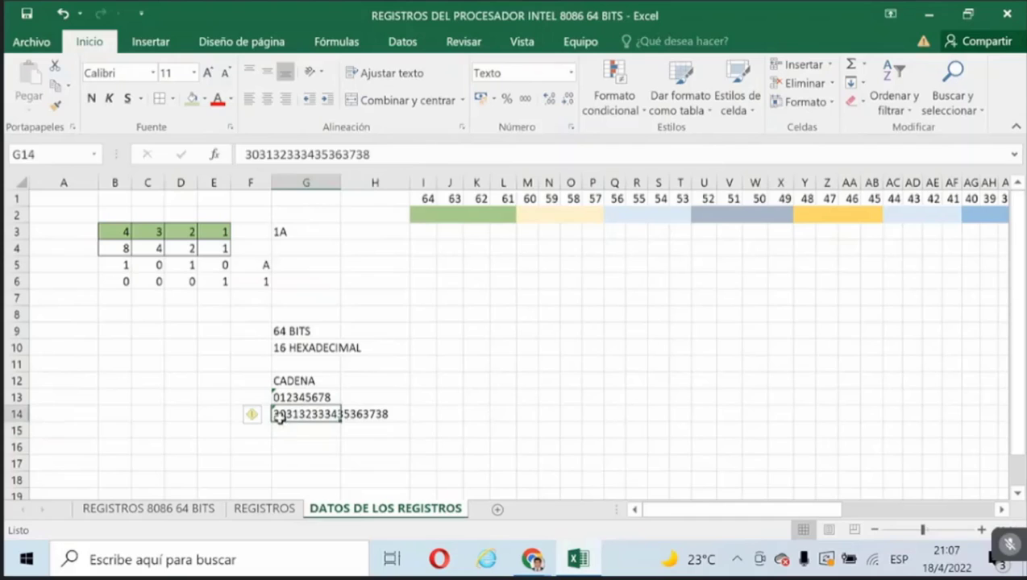
{"action": "left_click", "coordinate": [377, 414]}
{"action": "left_click", "coordinate": [282, 414]}
{"action": "left_click", "coordinate": [981, 530]}
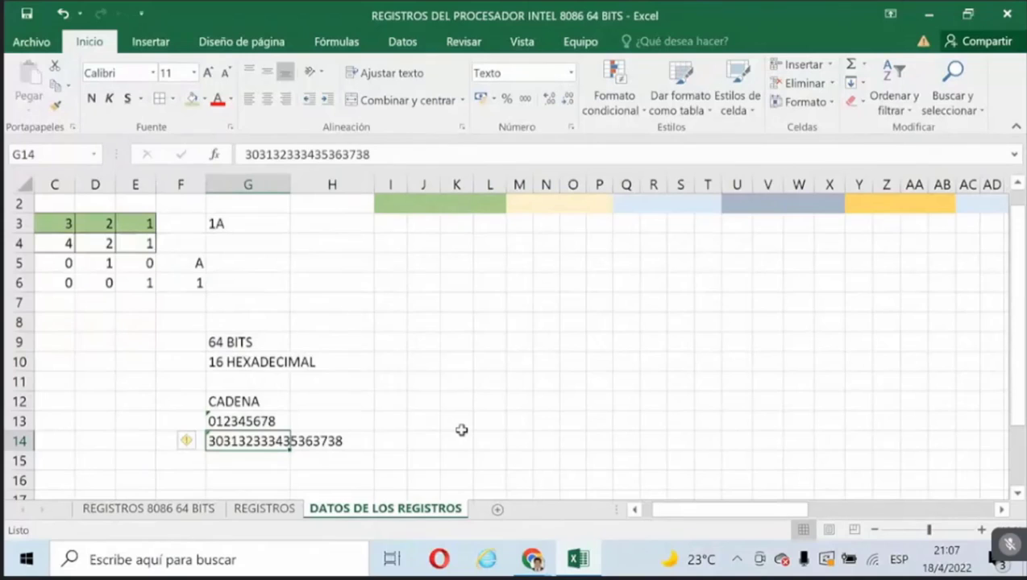
{"action": "double_click", "coordinate": [253, 440]}
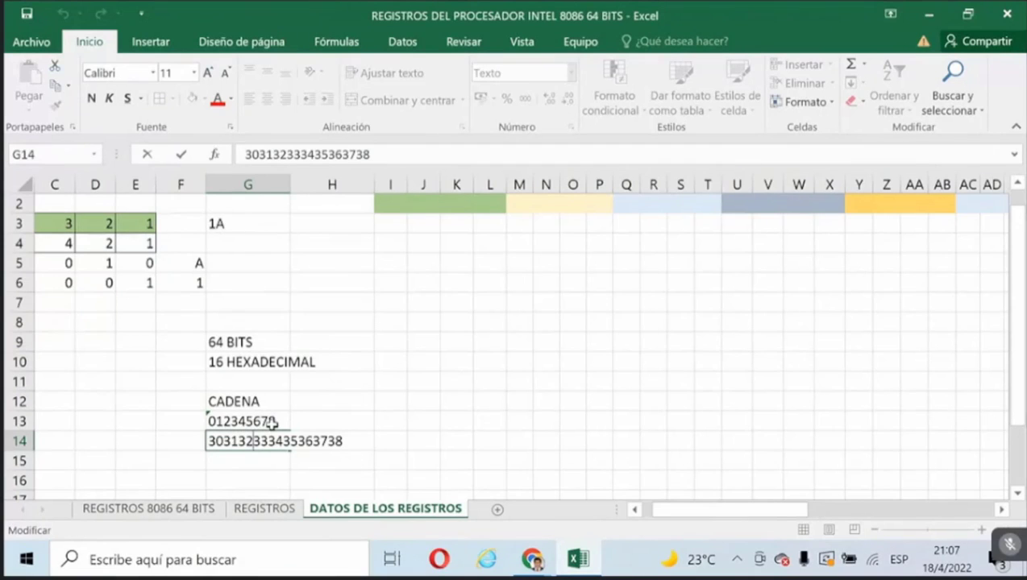
{"action": "scroll", "coordinate": [356, 415], "scroll_direction": "up", "scroll_amount": 1}
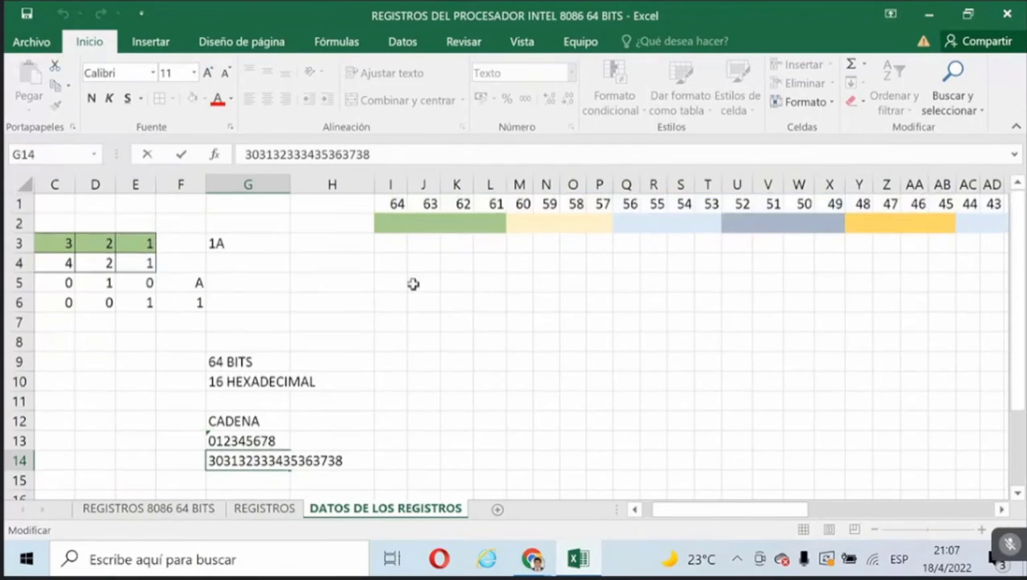
{"action": "scroll", "coordinate": [403, 250], "scroll_direction": "down", "scroll_amount": 1}
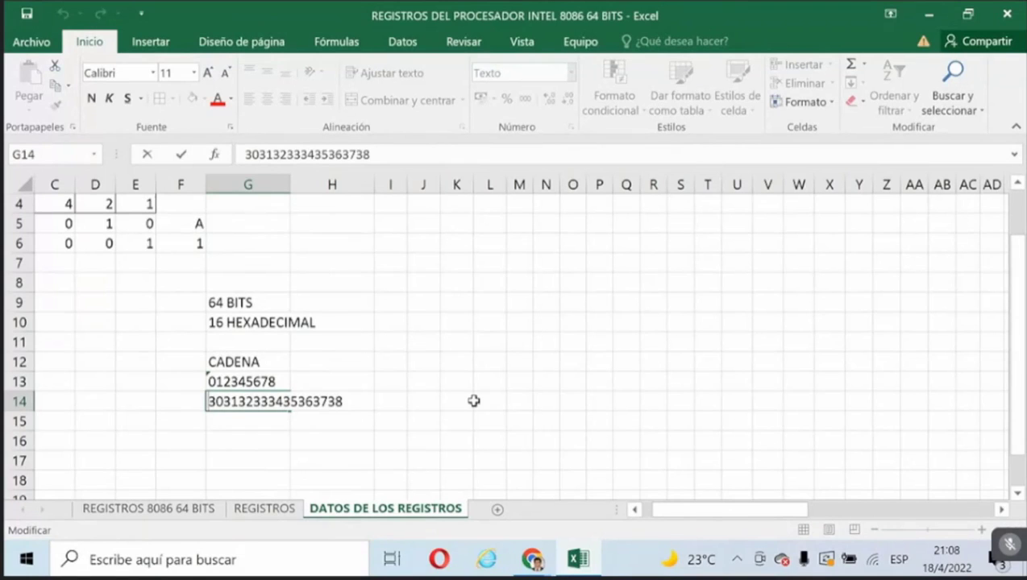
{"action": "scroll", "coordinate": [475, 402], "scroll_direction": "up", "scroll_amount": 1}
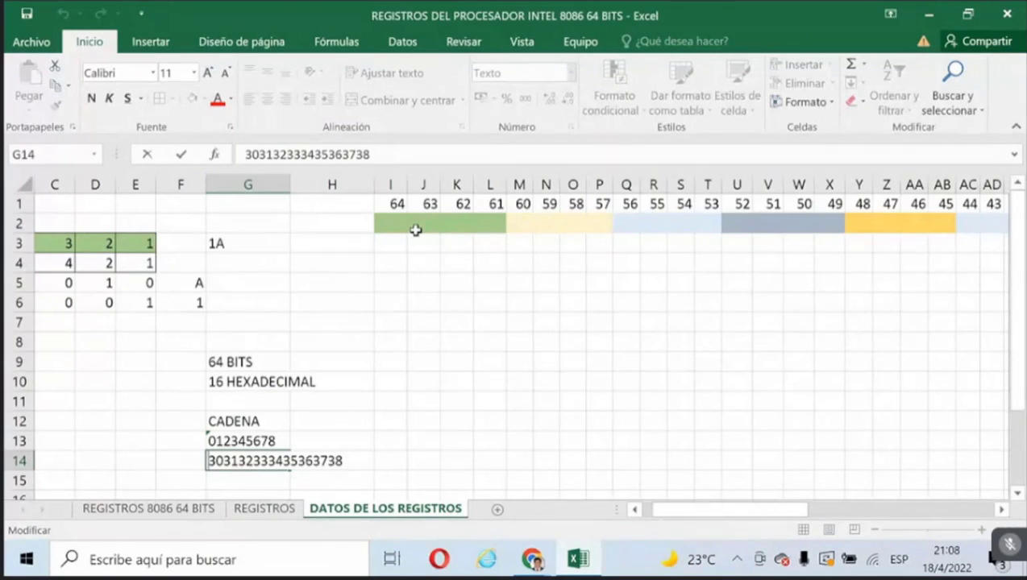
Review the REGISTROS and REGISTROS 8086 64 BITS sheets, and return to DATOS DE LOS REGISTROS.
{"action": "left_click", "coordinate": [259, 459]}
{"action": "left_click", "coordinate": [265, 509]}
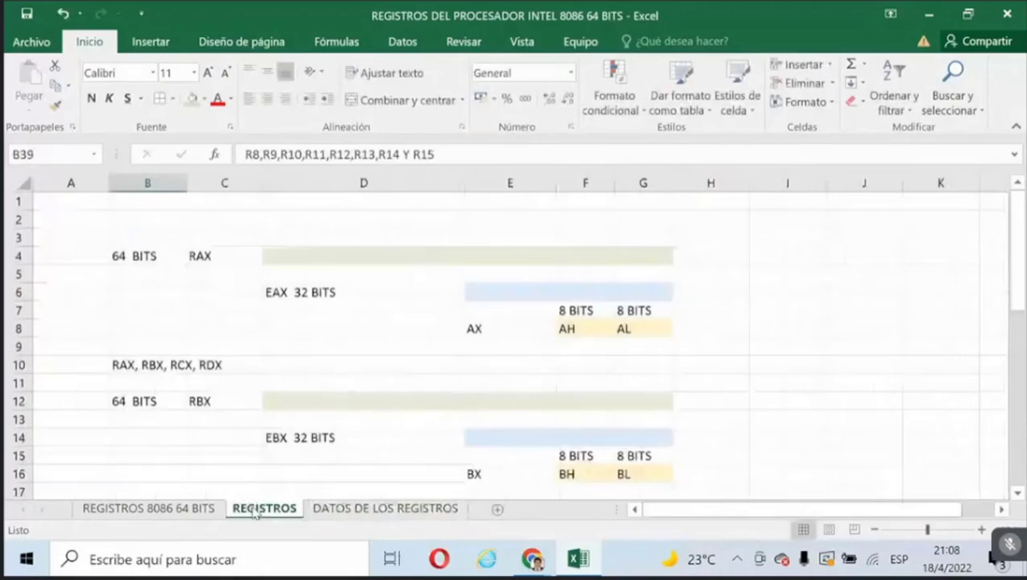
{"action": "left_click", "coordinate": [165, 508]}
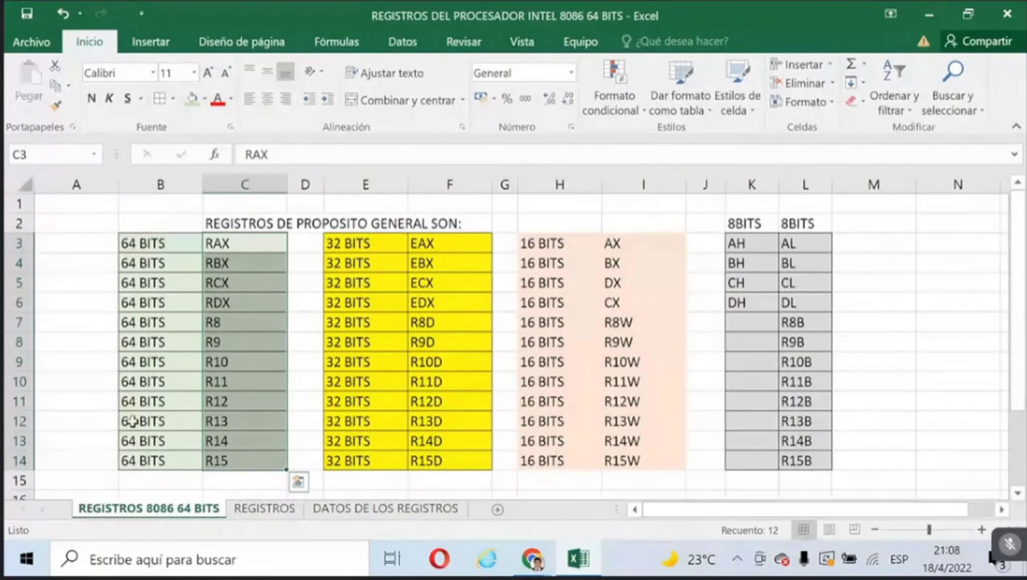
{"action": "left_click", "coordinate": [354, 509]}
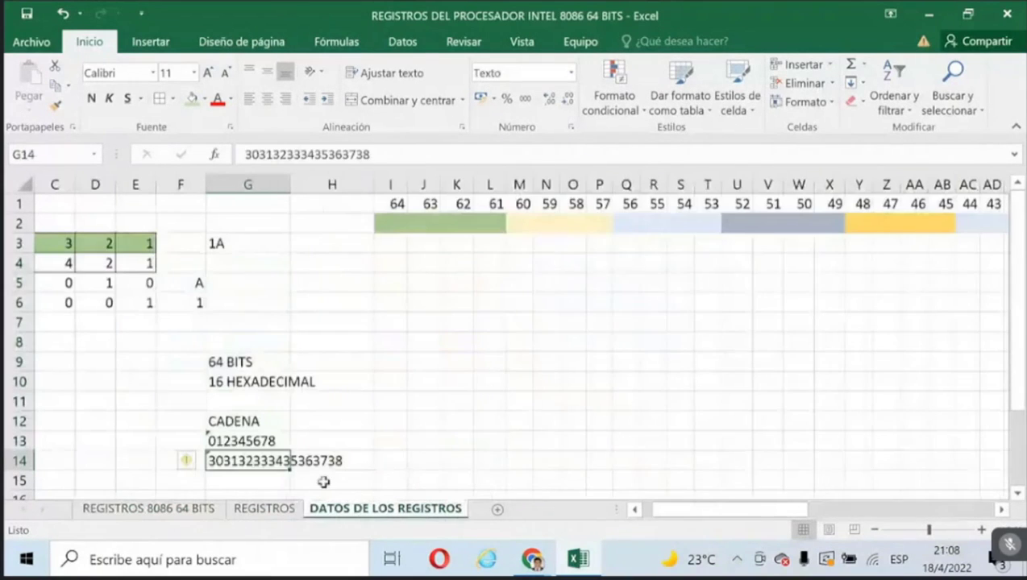
{"action": "left_click", "coordinate": [211, 442]}
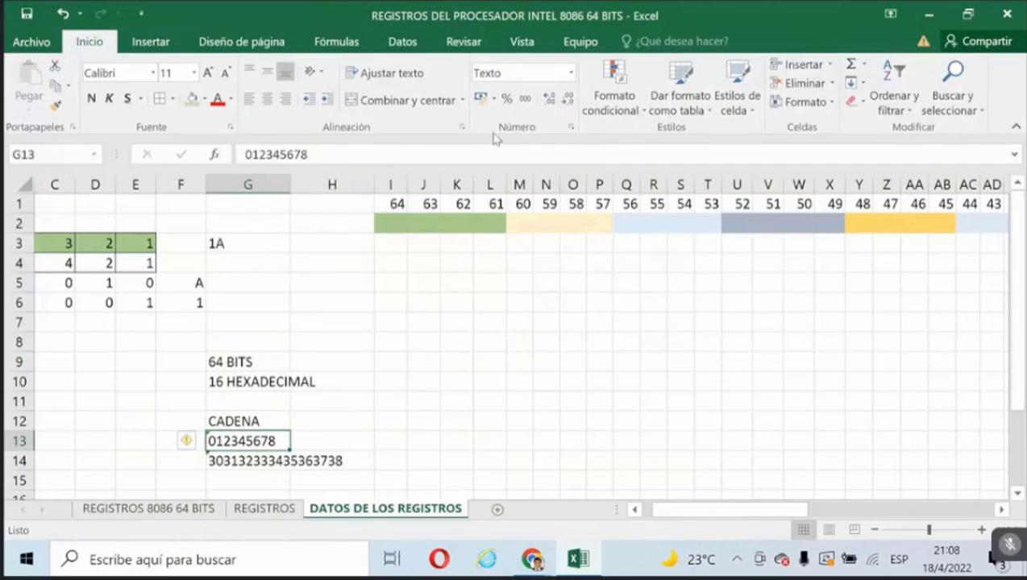
{"action": "left_click", "coordinate": [316, 154]}
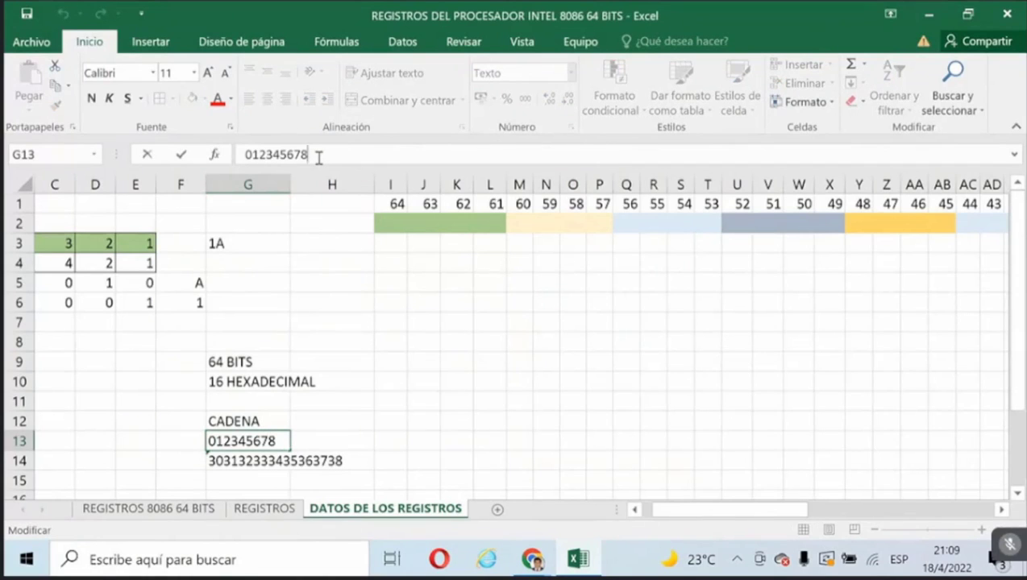
{"action": "key", "text": "BackSpace"}
{"action": "left_click", "coordinate": [258, 456]}
{"action": "left_click", "coordinate": [384, 154]}
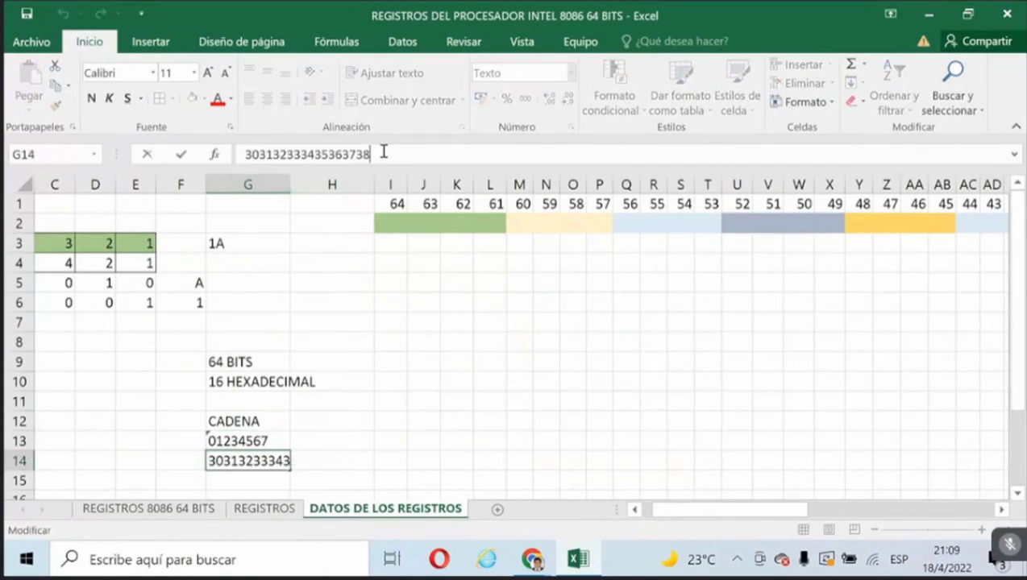
{"action": "key", "text": "BackSpace"}
{"action": "key", "text": "BackSpace"}
{"action": "key", "text": "Return"}
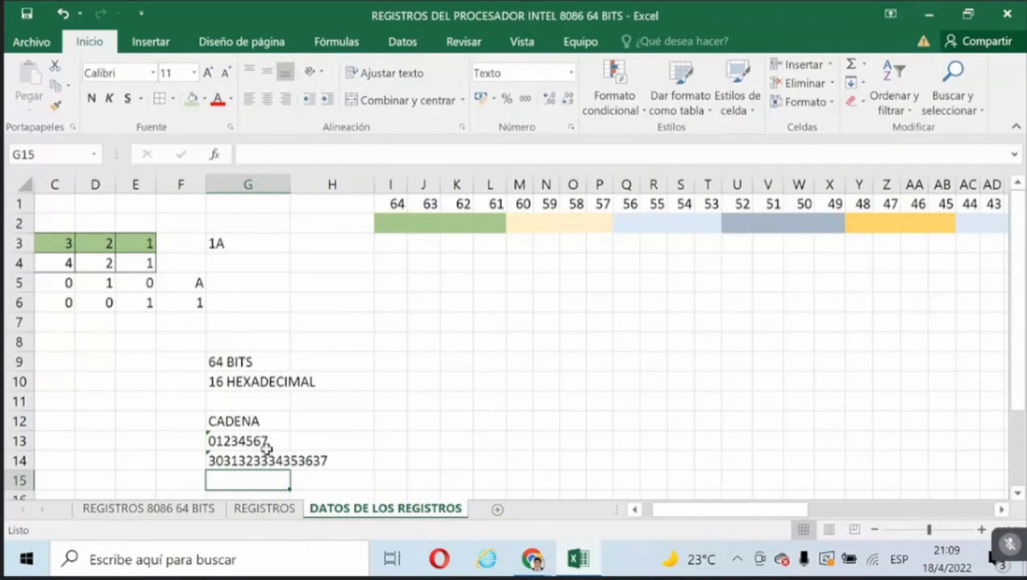
Enter the binary digits 0000 in row 2 under bits 4 to 1, cells BQ2:BT2.
{"action": "left_click", "coordinate": [217, 461]}
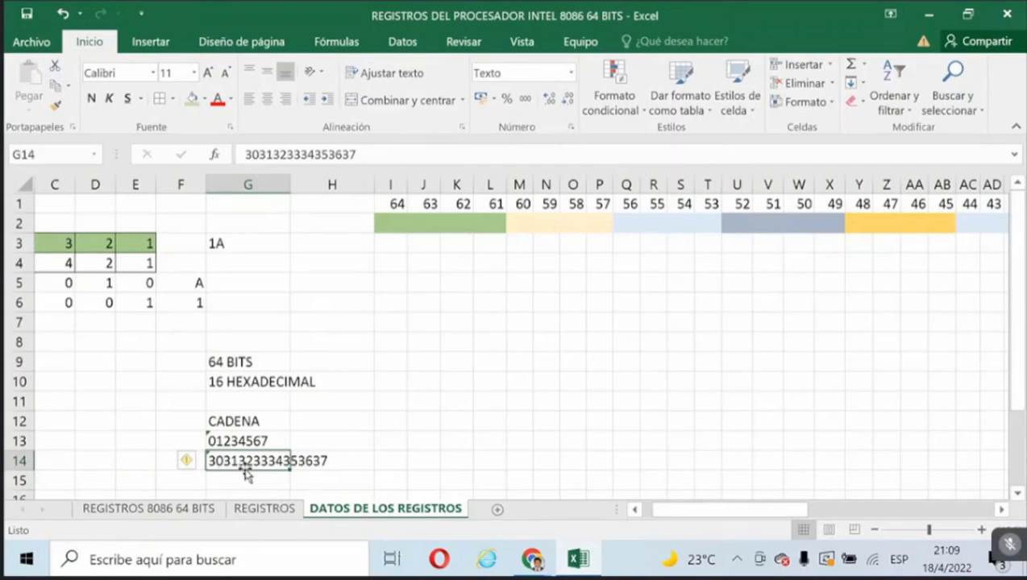
{"action": "left_click_drag", "start_coordinate": [758, 508], "coordinate": [944, 514]}
{"action": "left_click", "coordinate": [999, 509]}
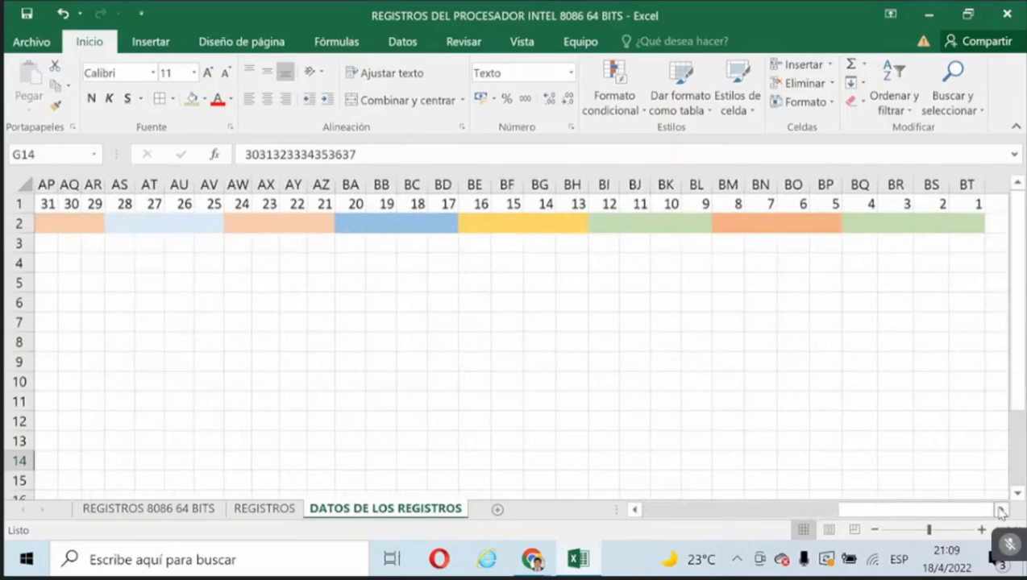
{"action": "left_click", "coordinate": [972, 229]}
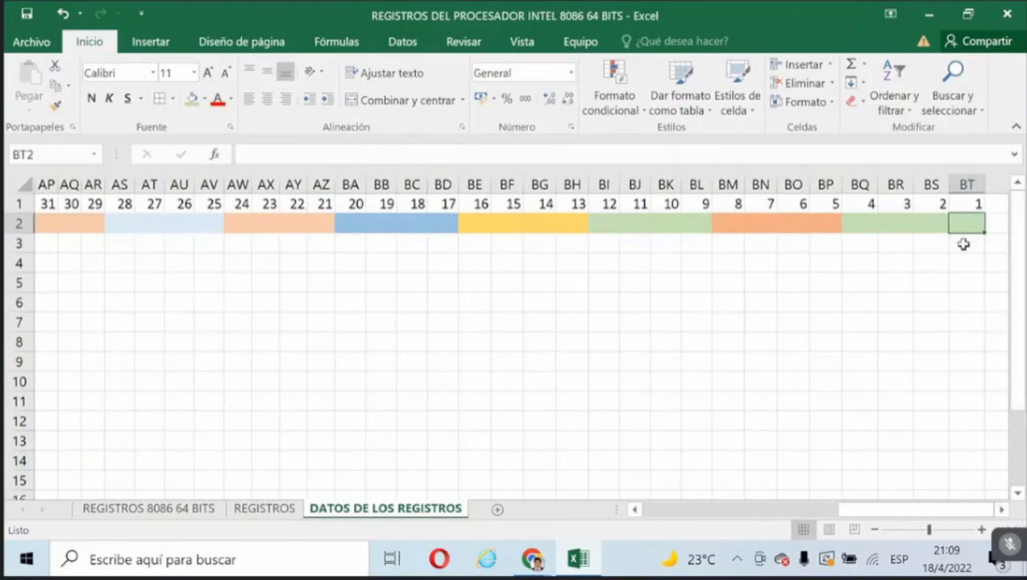
{"action": "type", "text": "0"}
{"action": "key", "text": "Left"}
{"action": "type", "text": "0"}
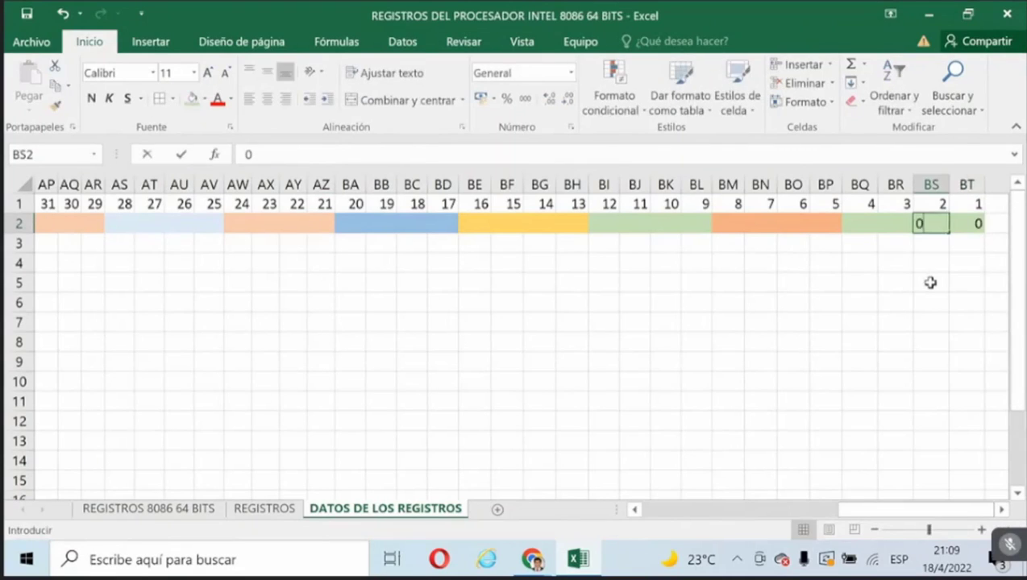
{"action": "key", "text": "Left"}
{"action": "type", "text": "0"}
{"action": "key", "text": "Left"}
{"action": "type", "text": "0"}
{"action": "key", "text": "Left"}
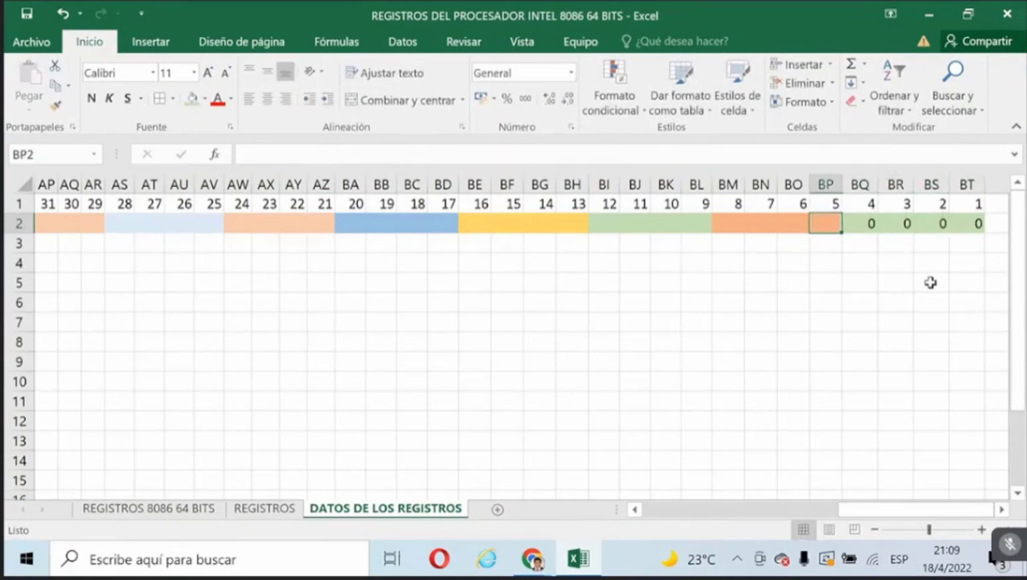
Enter the binary digits 0011 in row 2 under bits 8 to 5, cells BM2:BP2.
{"action": "type", "text": "1"}
{"action": "key", "text": "Left"}
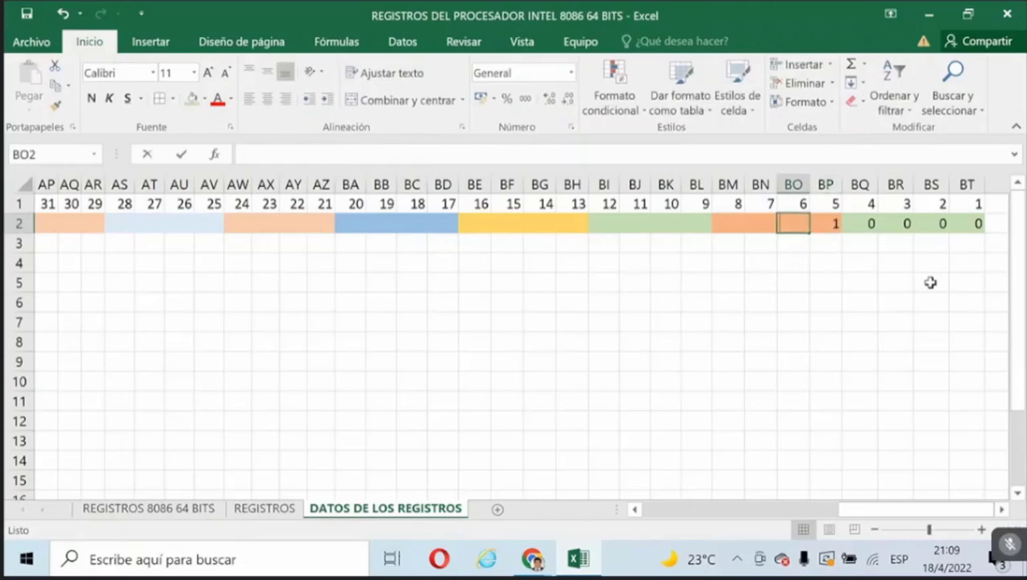
{"action": "type", "text": "1"}
{"action": "key", "text": "Left"}
{"action": "type", "text": "0"}
{"action": "key", "text": "Left"}
{"action": "type", "text": "0"}
{"action": "key", "text": "Right"}
Enter the hexadecimal digits below the two completed groups: 3 in BP3 and 0 in BT3.
{"action": "key", "text": "Right"}
{"action": "key", "text": "Down"}
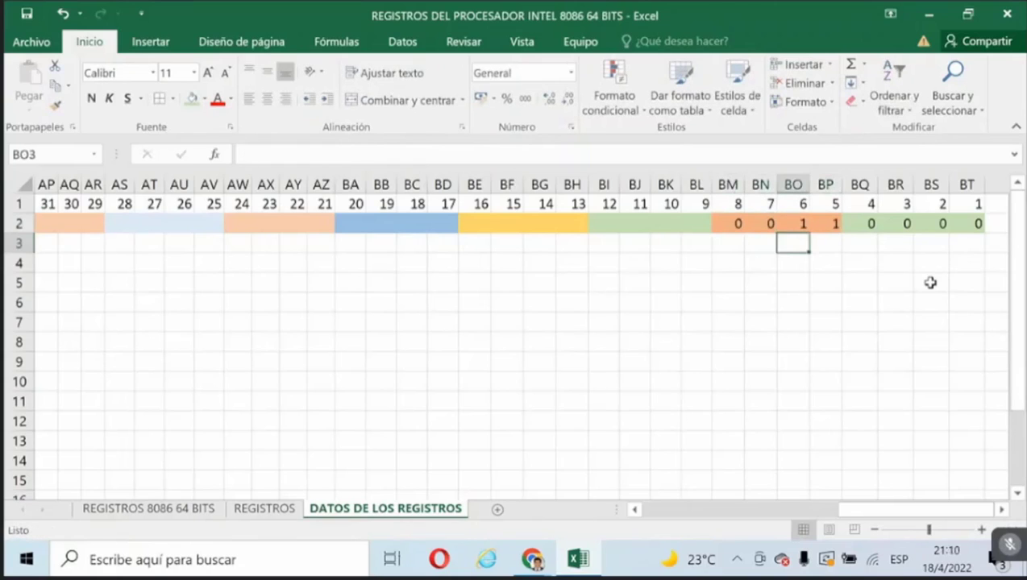
{"action": "key", "text": "Right"}
{"action": "type", "text": "3"}
{"action": "key", "text": "Right"}
{"action": "key", "text": "Right"}
{"action": "key", "text": "Right"}
{"action": "key", "text": "Right"}
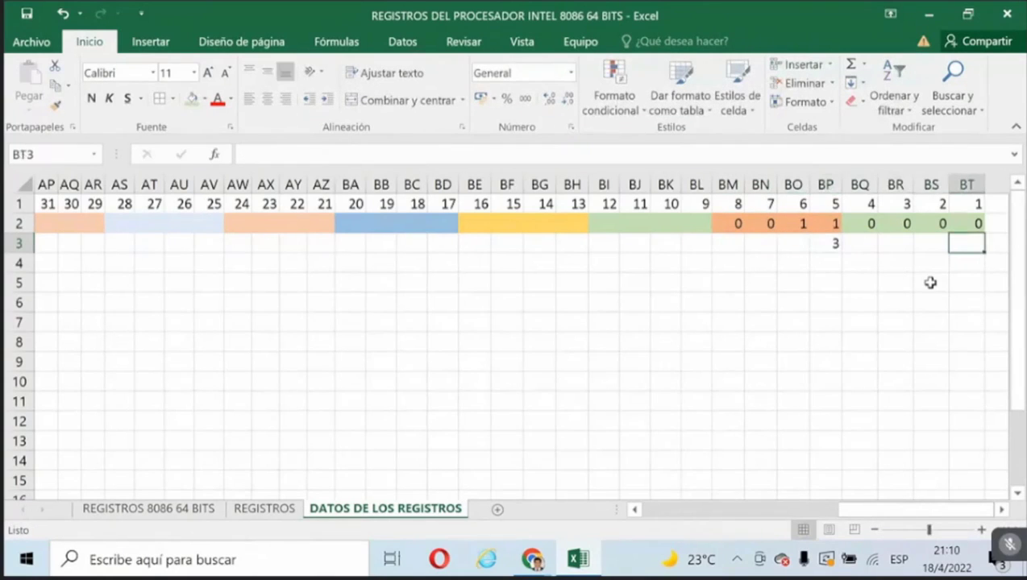
{"action": "type", "text": "0"}
{"action": "key", "text": "Return"}
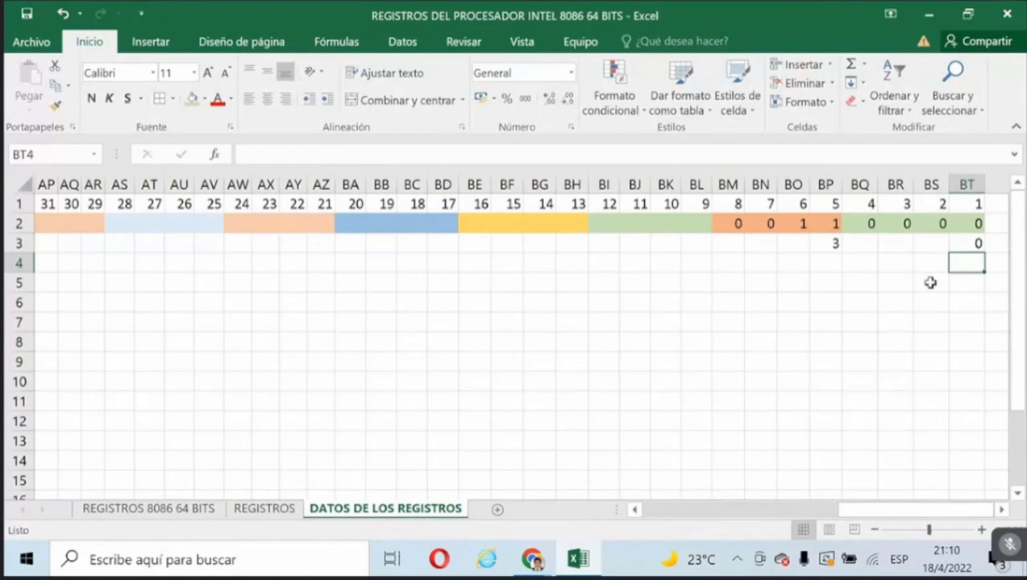
Enter the binary digits 0001 in row 2 under bits 12 to 9, cells BI2:BL2.
{"action": "key", "text": "Left"}
{"action": "key", "text": "Left"}
{"action": "key", "text": "Left"}
{"action": "key", "text": "Left"}
{"action": "key", "text": "Left"}
{"action": "key", "text": "Left"}
{"action": "key", "text": "Left"}
{"action": "key", "text": "Left"}
{"action": "key", "text": "Up"}
{"action": "key", "text": "Up"}
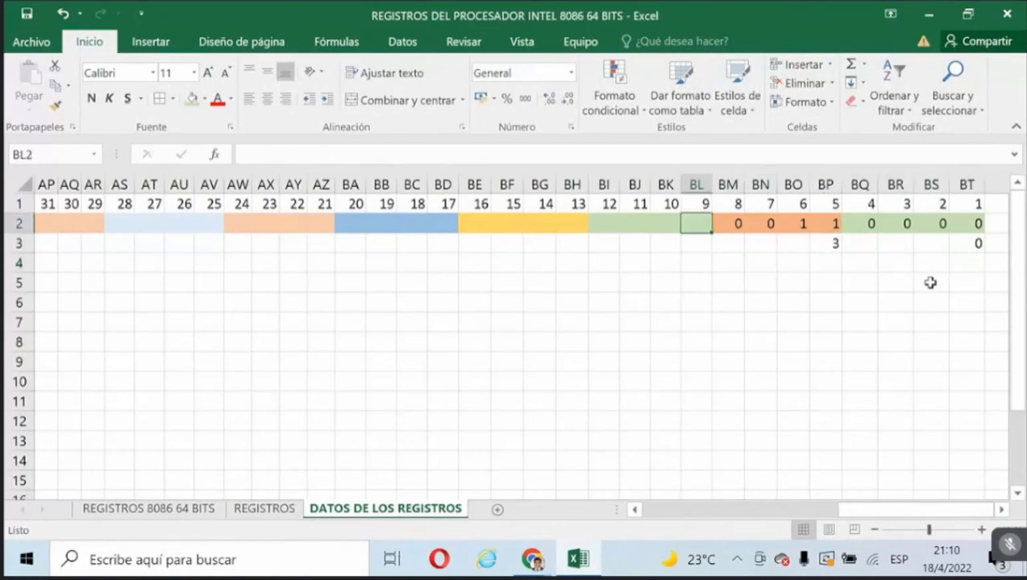
{"action": "type", "text": "1"}
{"action": "key", "text": "Left"}
{"action": "type", "text": "0"}
{"action": "key", "text": "Left"}
{"action": "type", "text": "0"}
{"action": "key", "text": "Left"}
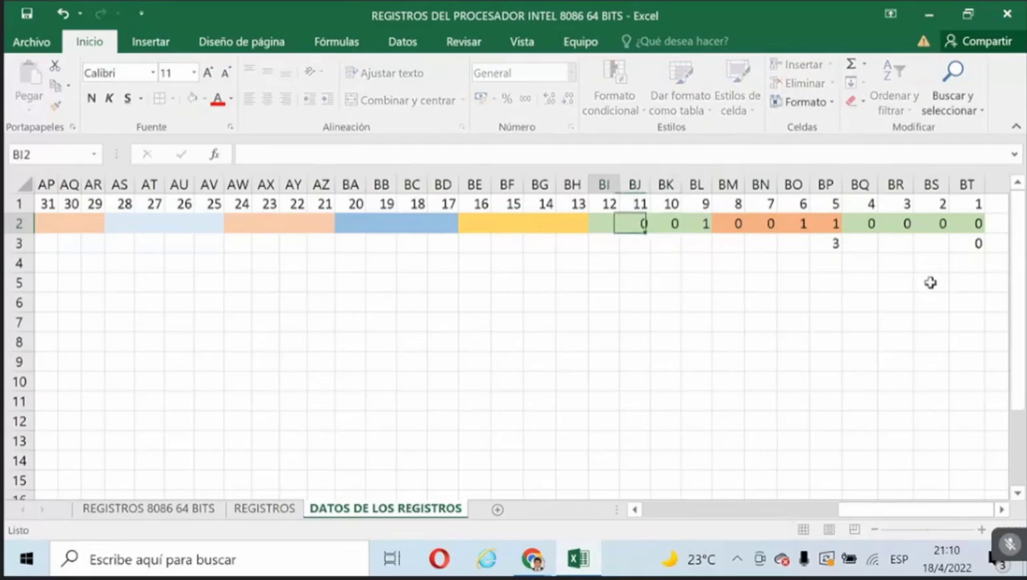
{"action": "type", "text": "0"}
{"action": "key", "text": "Left"}
Enter the binary digits 0011 in row 2 under bits 16 to 13, cells BE2:BH2.
{"action": "type", "text": "1"}
{"action": "key", "text": "Left"}
{"action": "type", "text": "1"}
{"action": "key", "text": "Left"}
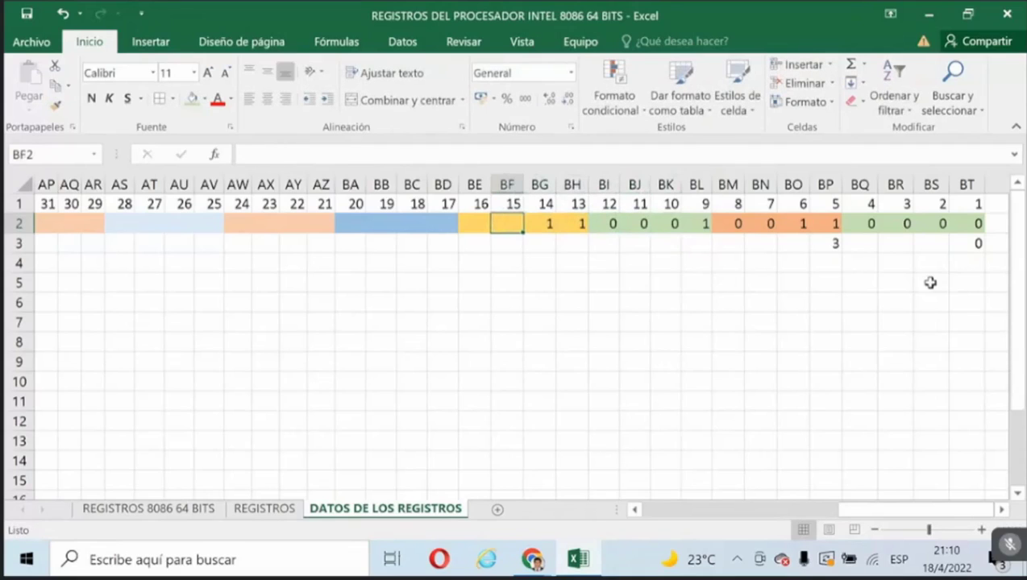
{"action": "type", "text": "0"}
{"action": "key", "text": "Left"}
{"action": "type", "text": "0"}
{"action": "key", "text": "Down"}
Enter the hexadecimal digits 3 in BH3 and 1 in BL3, below their binary groups.
{"action": "key", "text": "Down"}
{"action": "key", "text": "Right"}
{"action": "key", "text": "Up"}
{"action": "key", "text": "Up"}
{"action": "key", "text": "Right"}
{"action": "key", "text": "Right"}
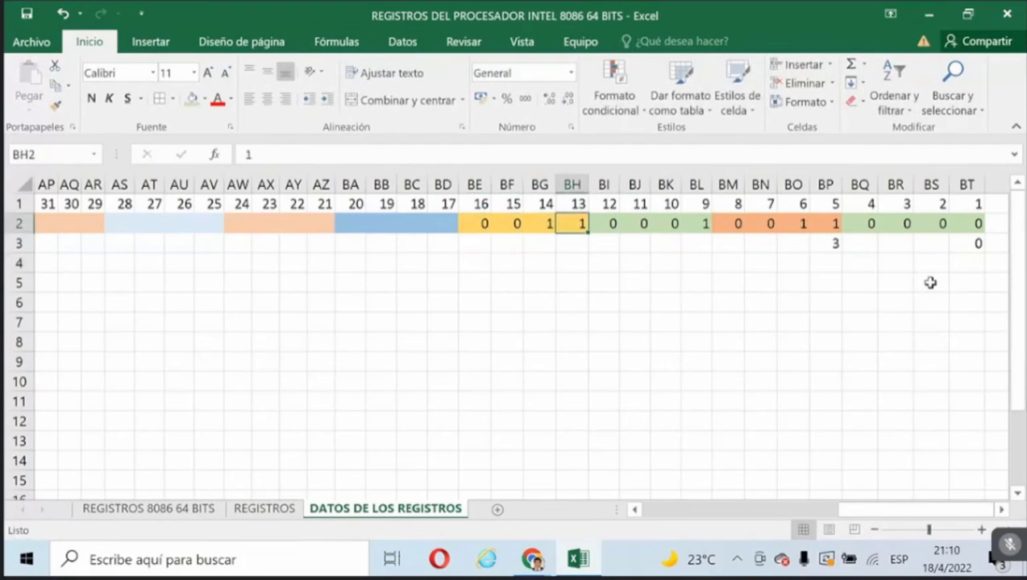
{"action": "key", "text": "Down"}
{"action": "type", "text": "3"}
{"action": "key", "text": "Right"}
{"action": "key", "text": "Right"}
{"action": "key", "text": "Right"}
{"action": "key", "text": "Right"}
{"action": "type", "text": "1"}
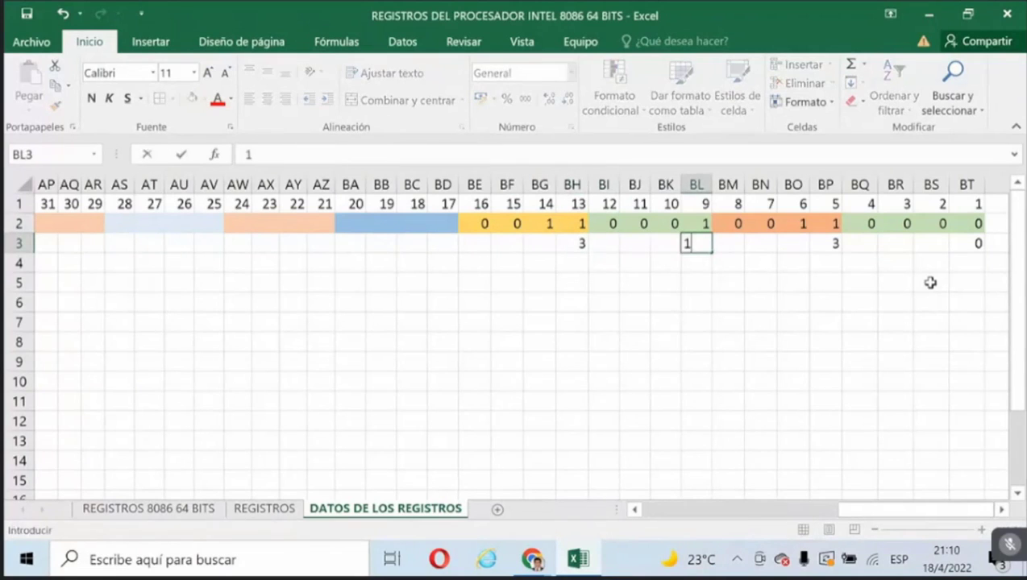
{"action": "key", "text": "Left"}
Enter the binary digits 0010 in row 2 under bits 20 to 17, cells BA2:BD2.
{"action": "key", "text": "Left"}
{"action": "key", "text": "Left"}
{"action": "key", "text": "Left"}
{"action": "key", "text": "Left"}
{"action": "key", "text": "Left"}
{"action": "key", "text": "Left"}
{"action": "key", "text": "Left"}
{"action": "key", "text": "Up"}
{"action": "key", "text": "Left"}
{"action": "key", "text": "Right"}
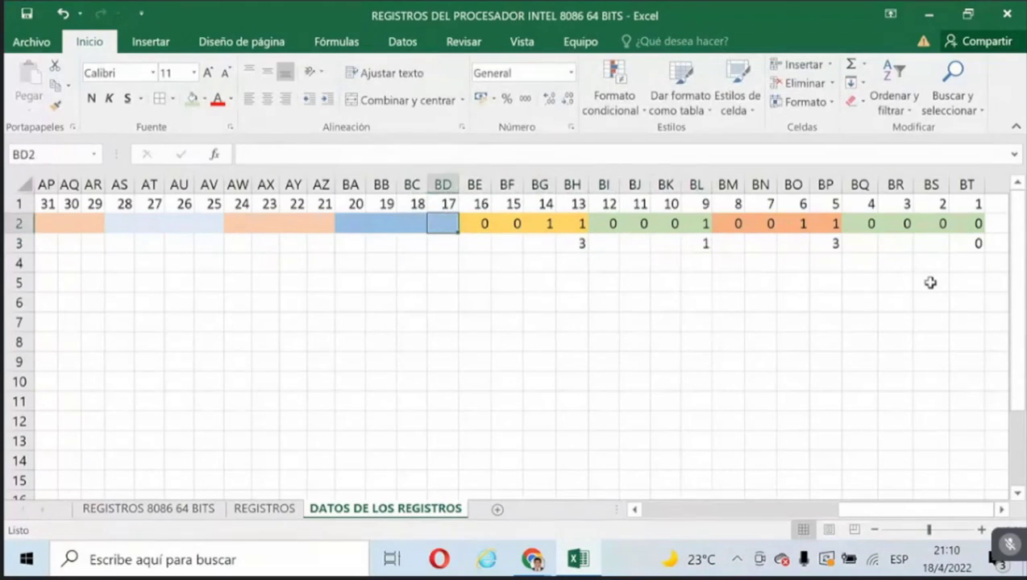
{"action": "type", "text": "0"}
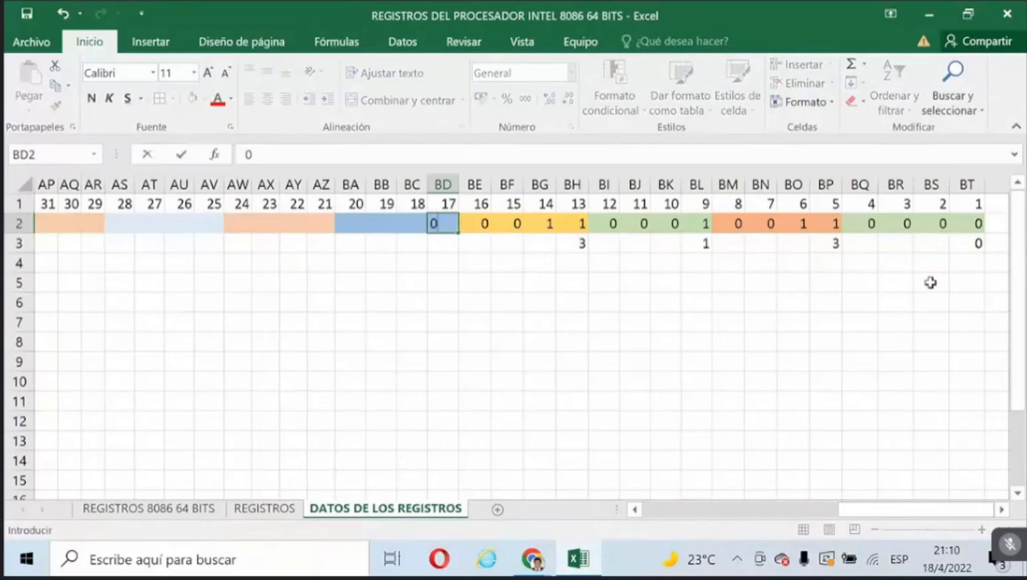
{"action": "key", "text": "Left"}
{"action": "type", "text": "1"}
{"action": "key", "text": "Left"}
{"action": "type", "text": "0"}
{"action": "key", "text": "Left"}
{"action": "type", "text": "0"}
{"action": "key", "text": "Left"}
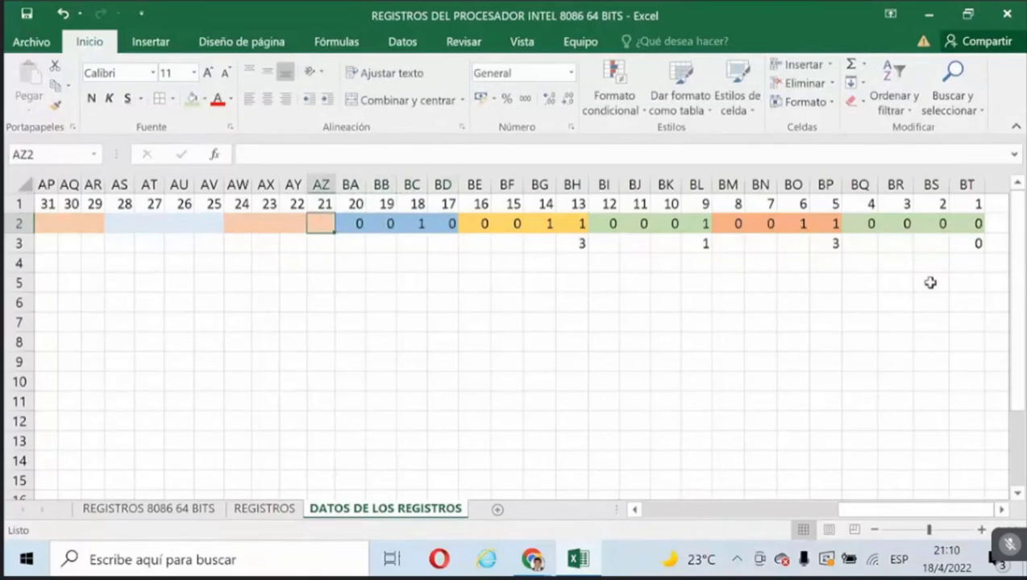
Enter the binary digits 0011 in row 2 under bits 24 to 21, cells AW2:AZ2.
{"action": "type", "text": "1"}
{"action": "key", "text": "Left"}
{"action": "type", "text": "1"}
{"action": "key", "text": "Left"}
{"action": "type", "text": "0"}
{"action": "key", "text": "Left"}
{"action": "type", "text": "0"}
{"action": "key", "text": "Right"}
Enter the hexadecimal digits 3 in AZ3 and 2 in BD3, below their binary groups.
{"action": "key", "text": "Down"}
{"action": "key", "text": "Down"}
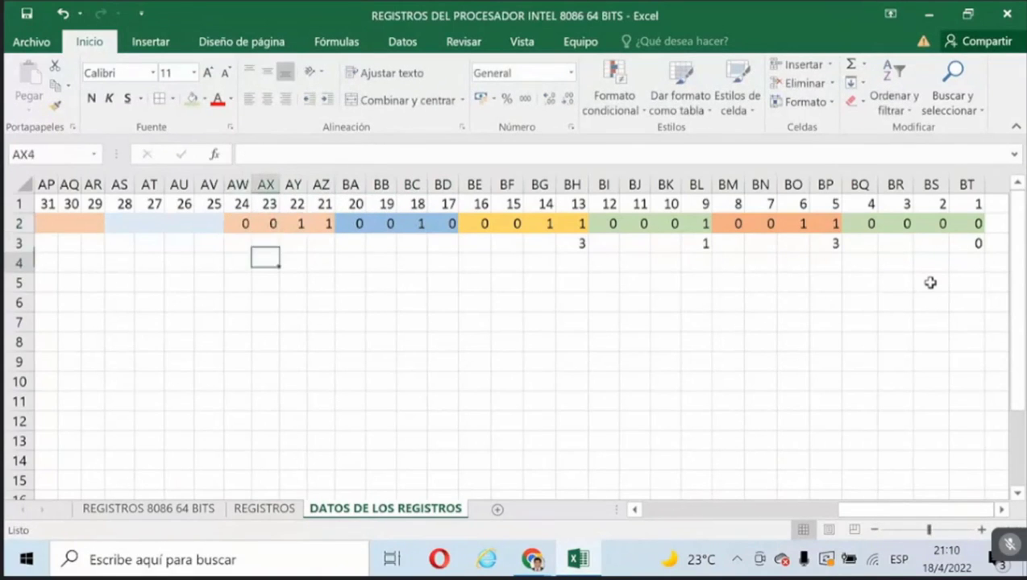
{"action": "key", "text": "Up"}
{"action": "key", "text": "Right"}
{"action": "key", "text": "Right"}
{"action": "type", "text": "3"}
{"action": "key", "text": "Right"}
{"action": "key", "text": "Right"}
{"action": "key", "text": "Right"}
{"action": "key", "text": "Right"}
{"action": "type", "text": "2"}
{"action": "key", "text": "Left"}
{"action": "key", "text": "Left"}
{"action": "key", "text": "Left"}
{"action": "key", "text": "Left"}
{"action": "key", "text": "Left"}
{"action": "key", "text": "Left"}
{"action": "key", "text": "Left"}
{"action": "key", "text": "Left"}
{"action": "key", "text": "Left"}
{"action": "key", "text": "Left"}
{"action": "key", "text": "Left"}
{"action": "key", "text": "Left"}
{"action": "key", "text": "Left"}
{"action": "key", "text": "Left"}
{"action": "key", "text": "Left"}
{"action": "key", "text": "Left"}
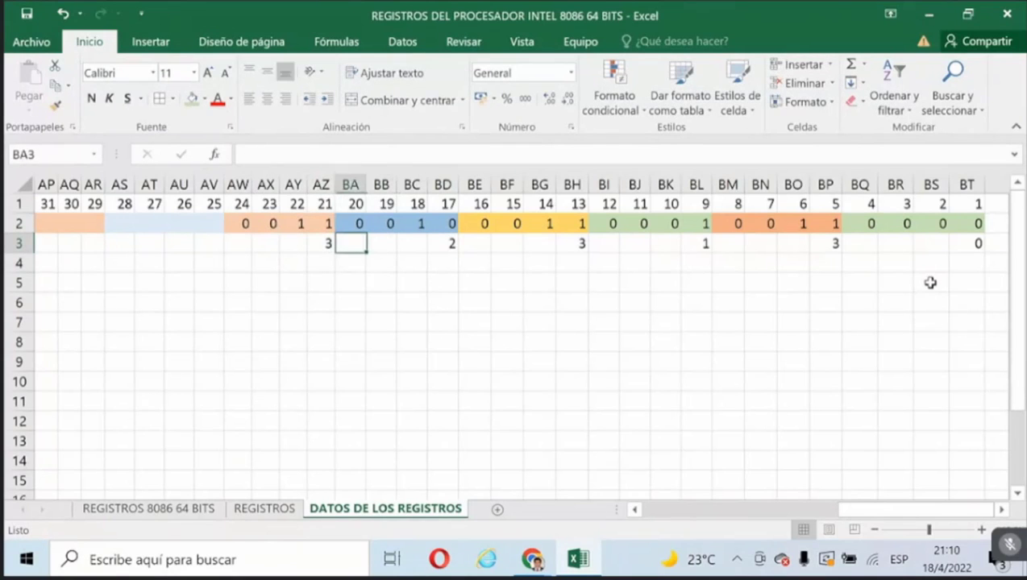
Enter the binary digits 0011 in row 2 under bits 28 to 25, cells AS2:AV2.
{"action": "key", "text": "Right"}
{"action": "key", "text": "Right"}
{"action": "key", "text": "Right"}
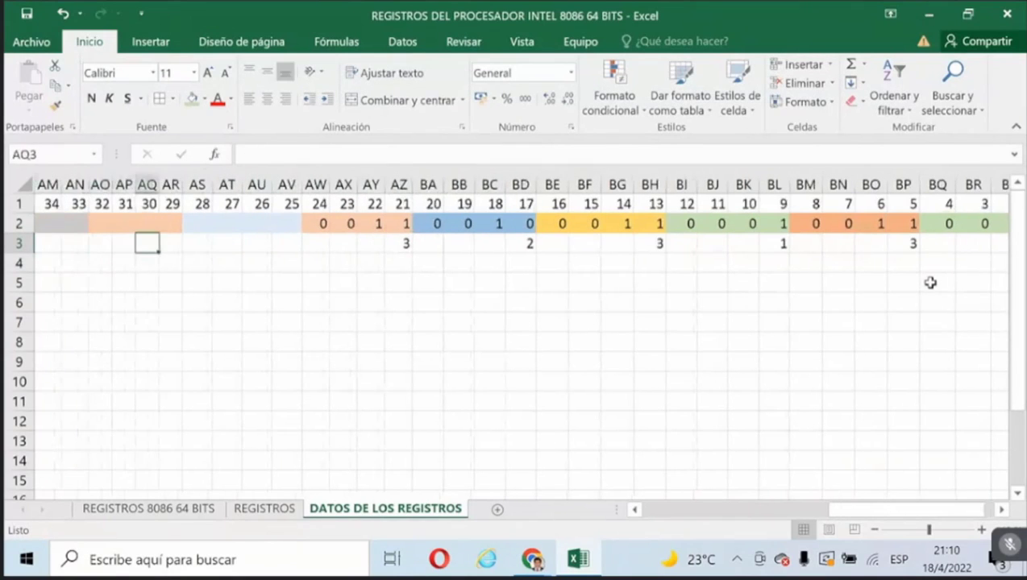
{"action": "key", "text": "Right"}
{"action": "key", "text": "Right"}
{"action": "key", "text": "Right"}
{"action": "key", "text": "Up"}
{"action": "key", "text": "Right"}
{"action": "key", "text": "Right"}
{"action": "type", "text": "1"}
{"action": "key", "text": "Left"}
{"action": "type", "text": "1"}
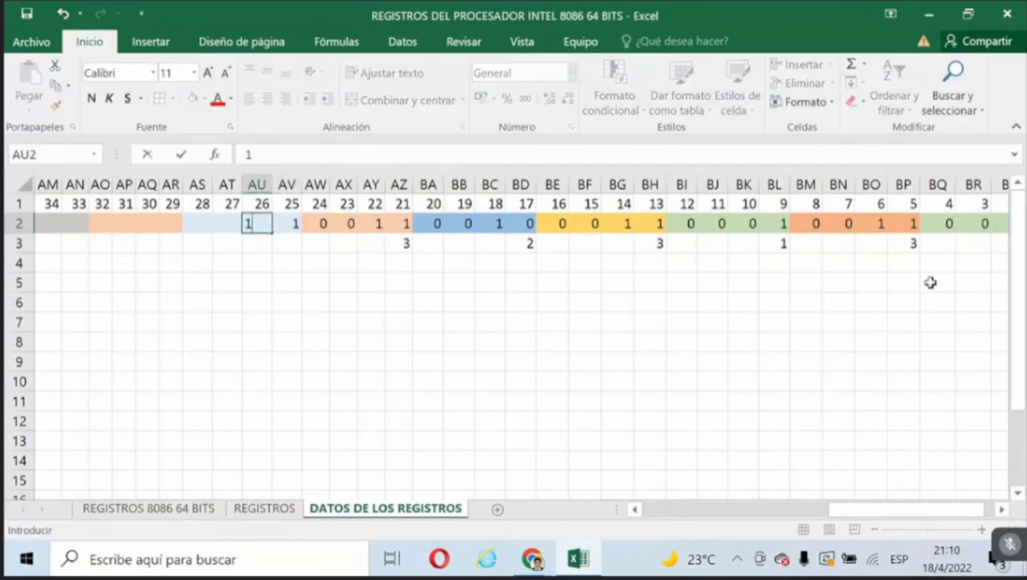
{"action": "key", "text": "Left"}
{"action": "type", "text": "0"}
{"action": "key", "text": "Left"}
{"action": "type", "text": "0"}
{"action": "key", "text": "Left"}
Enter the binary digits 0011 in row 2 under bits 32 to 29, cells AO2:AR2.
{"action": "type", "text": "11"}
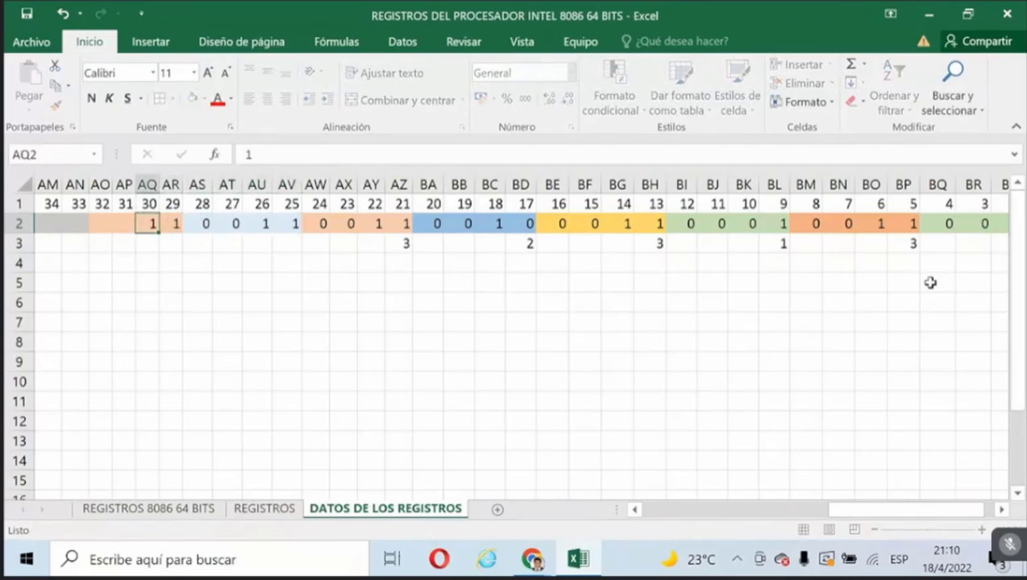
{"action": "key", "text": "Left"}
{"action": "type", "text": "0"}
{"action": "key", "text": "Left"}
{"action": "type", "text": "0"}
{"action": "key", "text": "Return"}
Enter the hexadecimal digit 3 in both AR3 and AV3, below their binary groups.
{"action": "key", "text": "Right"}
{"action": "key", "text": "Right"}
{"action": "key", "text": "Right"}
{"action": "type", "text": "3"}
{"action": "key", "text": "Right"}
{"action": "key", "text": "Right"}
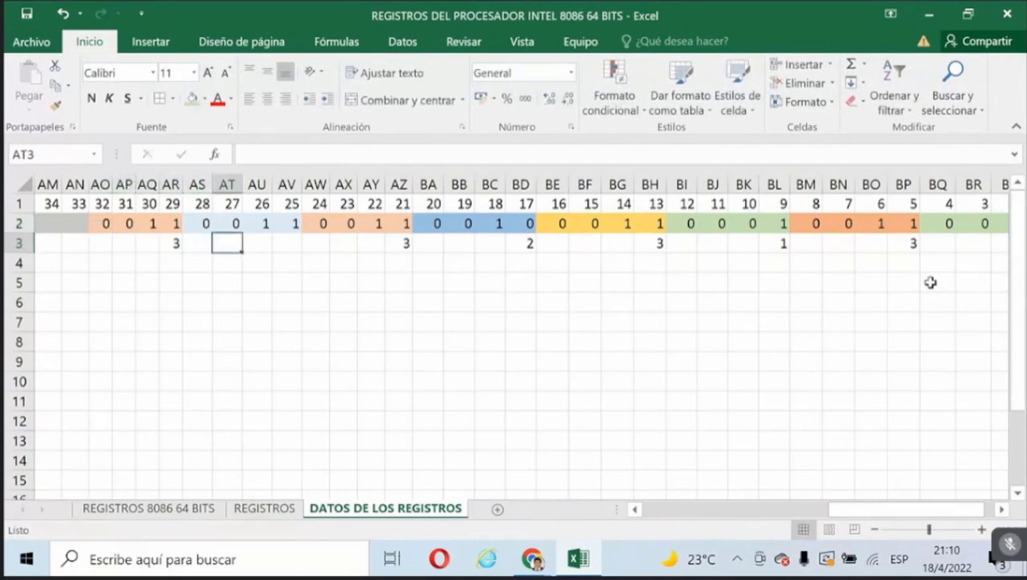
{"action": "key", "text": "Right"}
{"action": "key", "text": "Right"}
{"action": "key", "text": "Right"}
{"action": "key", "text": "Left"}
{"action": "type", "text": "3"}
{"action": "key", "text": "Left"}
Enter the binary digits 0100 in row 2 under bits 36 to 33, cells AK2:AN2.
{"action": "key", "text": "Left"}
{"action": "key", "text": "Left"}
{"action": "key", "text": "Left"}
{"action": "key", "text": "Left"}
{"action": "key", "text": "Left"}
{"action": "key", "text": "Left"}
{"action": "key", "text": "Left"}
{"action": "key", "text": "Left"}
{"action": "key", "text": "Left"}
{"action": "key", "text": "Left"}
{"action": "key", "text": "Left"}
{"action": "key", "text": "Left"}
{"action": "key", "text": "Left"}
{"action": "key", "text": "Left"}
{"action": "key", "text": "Left"}
{"action": "key", "text": "Left"}
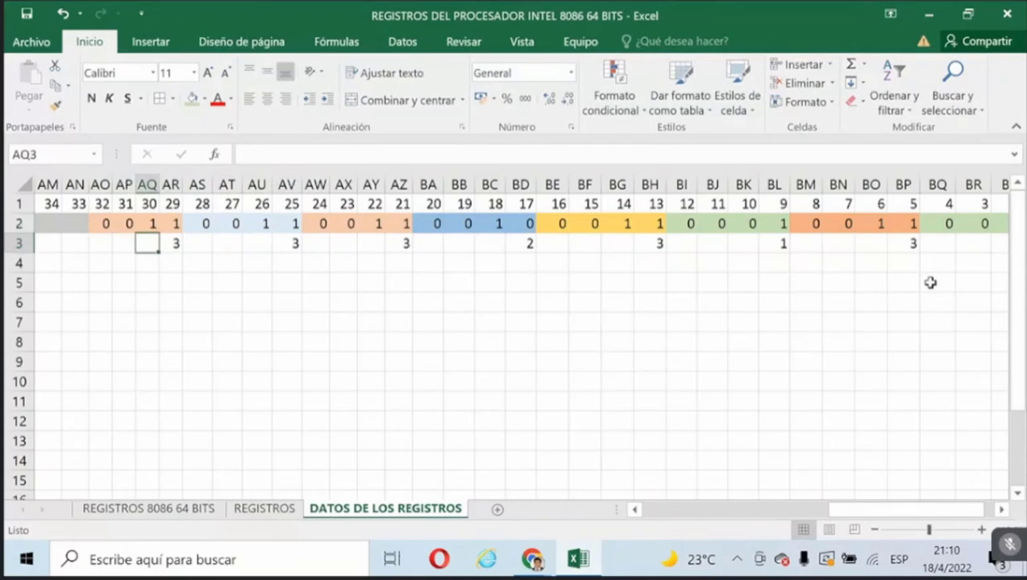
{"action": "key", "text": "Right"}
{"action": "key", "text": "Right"}
{"action": "key", "text": "Right"}
{"action": "key", "text": "Right"}
{"action": "key", "text": "Right"}
{"action": "key", "text": "Right"}
{"action": "key", "text": "Right"}
{"action": "key", "text": "Right"}
{"action": "key", "text": "Right"}
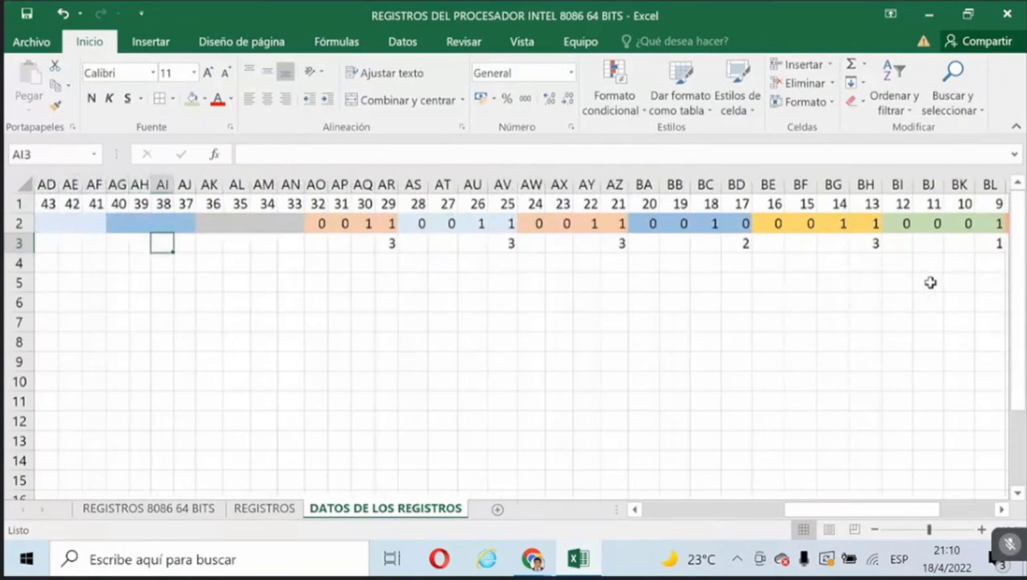
{"action": "key", "text": "Up"}
{"action": "key", "text": "Left"}
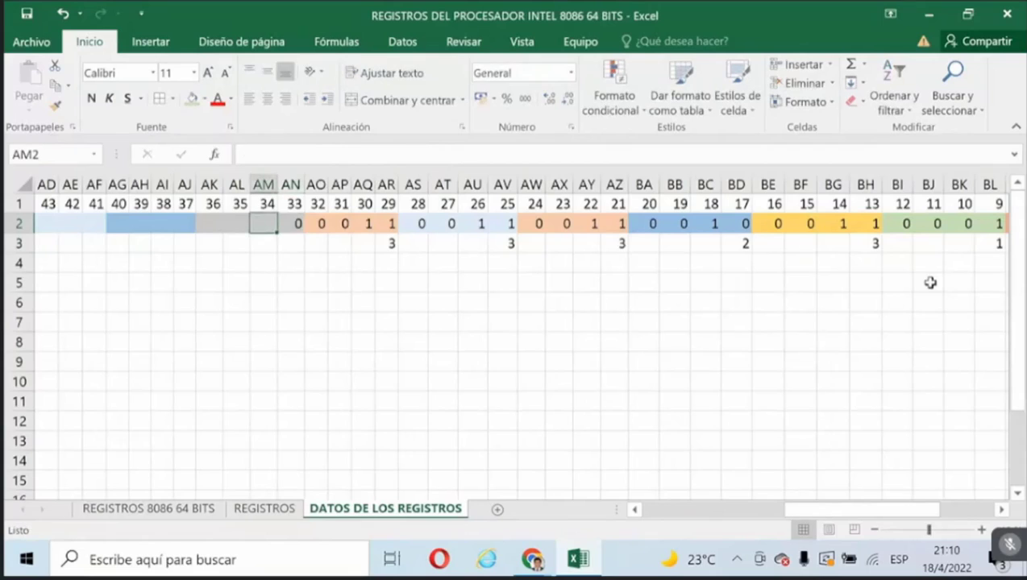
{"action": "type", "text": "0"}
{"action": "key", "text": "Left"}
{"action": "type", "text": "1"}
{"action": "key", "text": "Left"}
{"action": "type", "text": "0"}
{"action": "key", "text": "Left"}
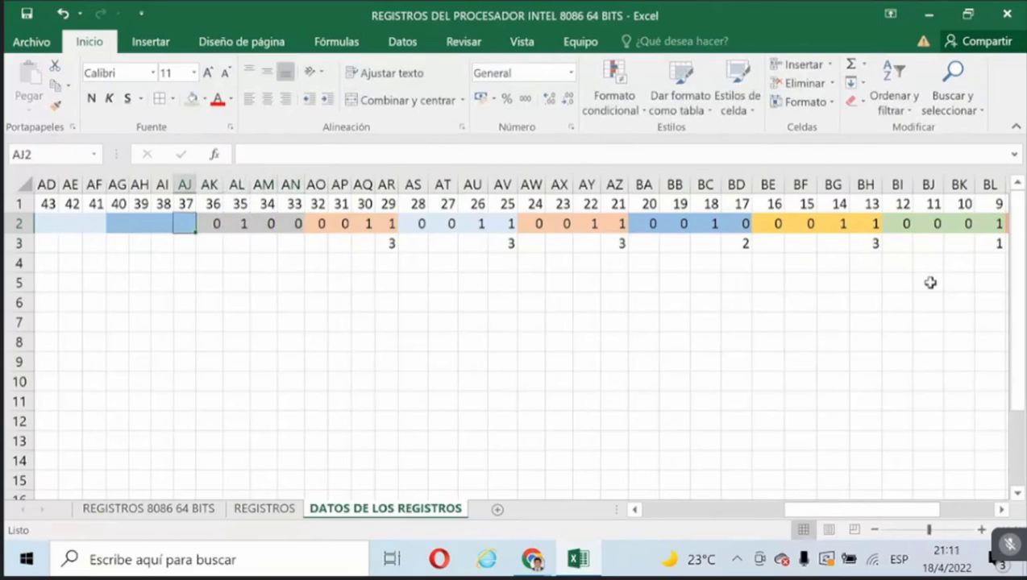
Enter the binary digits 0011 in row 2 under bits 40 to 37, cells AG2:AJ2.
{"action": "type", "text": "1"}
{"action": "key", "text": "Left"}
{"action": "type", "text": "1"}
{"action": "key", "text": "Left"}
{"action": "type", "text": "0"}
{"action": "key", "text": "Left"}
{"action": "type", "text": "0"}
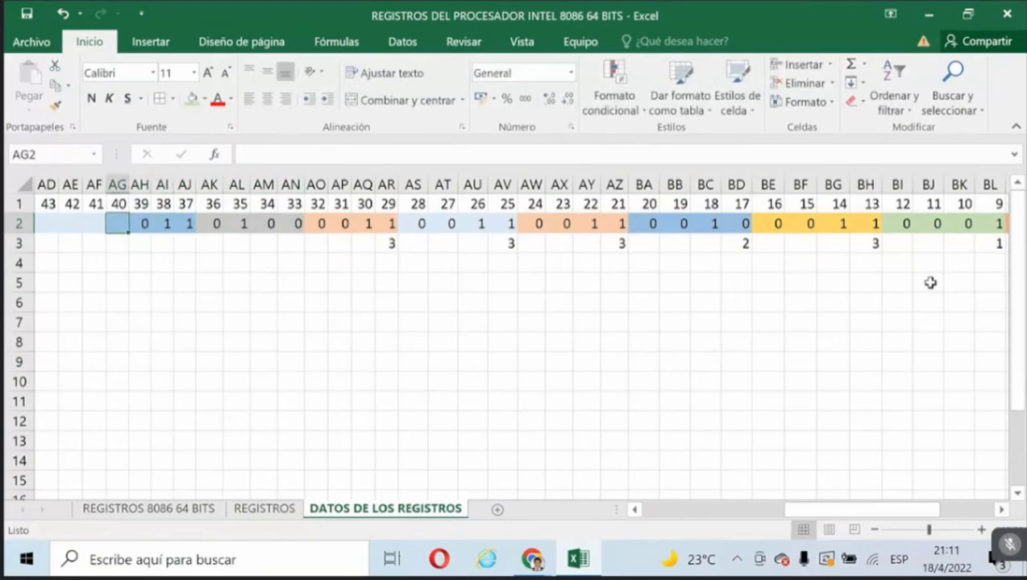
{"action": "key", "text": "Right"}
Enter the hexadecimal digits 3 in AJ3 and 4 in AN3, below their binary groups.
{"action": "key", "text": "Right"}
{"action": "key", "text": "Right"}
{"action": "key", "text": "Down"}
{"action": "type", "text": "3"}
{"action": "key", "text": "Right"}
{"action": "key", "text": "Right"}
{"action": "key", "text": "Right"}
{"action": "key", "text": "Right"}
{"action": "type", "text": "4"}
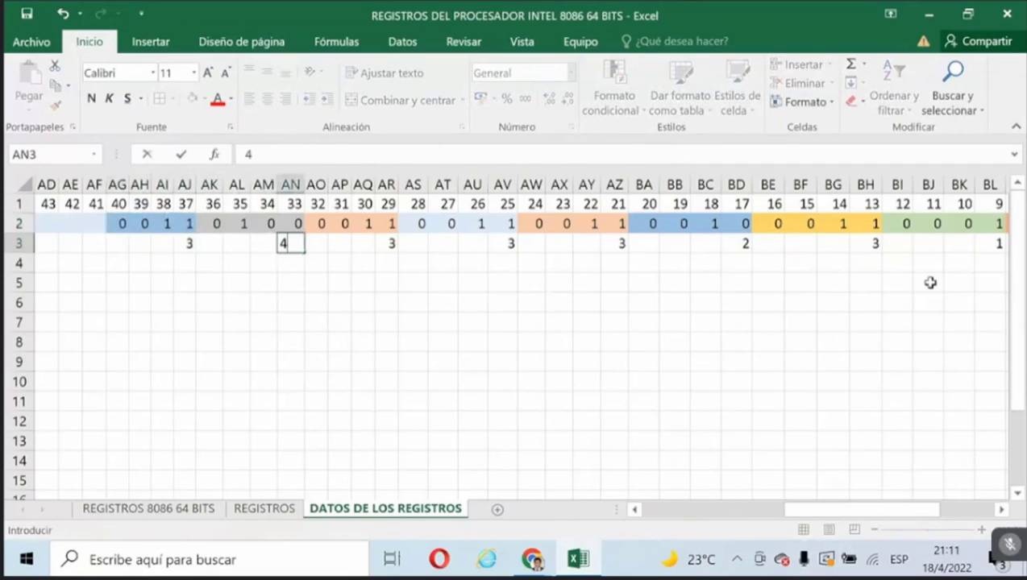
{"action": "key", "text": "Left"}
Enter the binary digits 0101 in row 2 under bits 44 to 41, cells AC2:AF2.
{"action": "key", "text": "Left"}
{"action": "key", "text": "Left"}
{"action": "key", "text": "Left"}
{"action": "key", "text": "Left"}
{"action": "key", "text": "Left"}
{"action": "key", "text": "Left"}
{"action": "key", "text": "Left"}
{"action": "key", "text": "Left"}
{"action": "key", "text": "Left"}
{"action": "key", "text": "Left"}
{"action": "key", "text": "Left"}
{"action": "key", "text": "Left"}
{"action": "key", "text": "Right"}
{"action": "key", "text": "Right"}
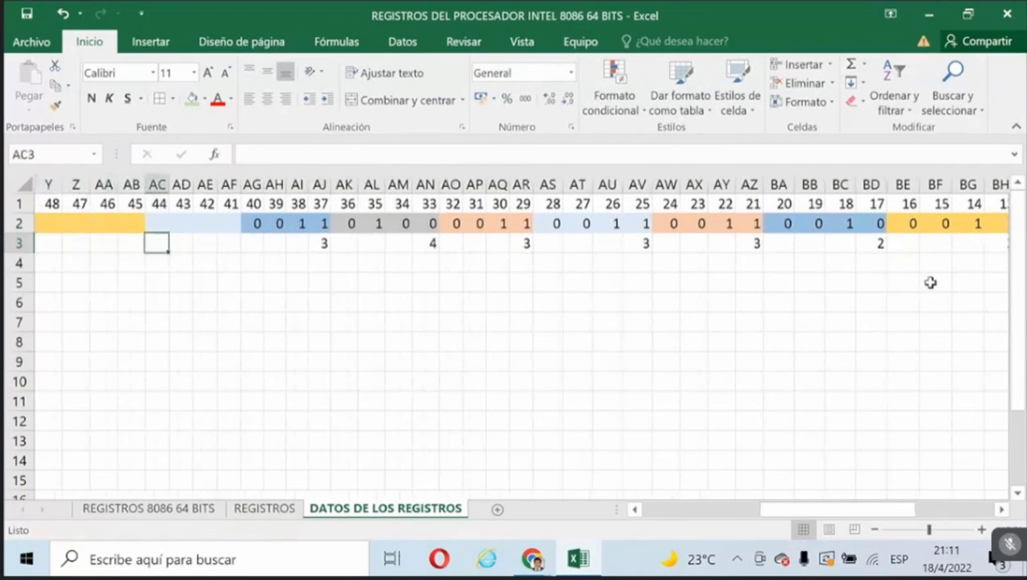
{"action": "key", "text": "Right"}
{"action": "key", "text": "Right"}
{"action": "key", "text": "Right"}
{"action": "key", "text": "Up"}
{"action": "type", "text": "1"}
{"action": "key", "text": "Left"}
{"action": "type", "text": "0"}
{"action": "key", "text": "Left"}
{"action": "type", "text": "1"}
{"action": "key", "text": "Left"}
{"action": "type", "text": "0"}
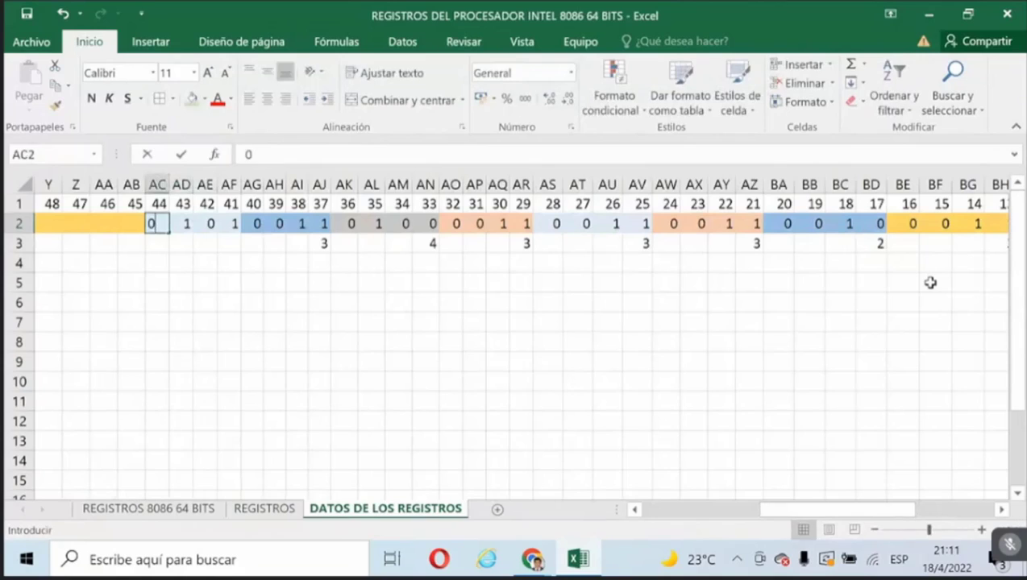
{"action": "key", "text": "Return"}
Enter the binary digits 0011 in row 2 under bits 48 to 45, cells Y2:AB2.
{"action": "key", "text": "Left"}
{"action": "key", "text": "Up"}
{"action": "type", "text": "1"}
{"action": "key", "text": "Left"}
{"action": "type", "text": "1"}
{"action": "key", "text": "Left"}
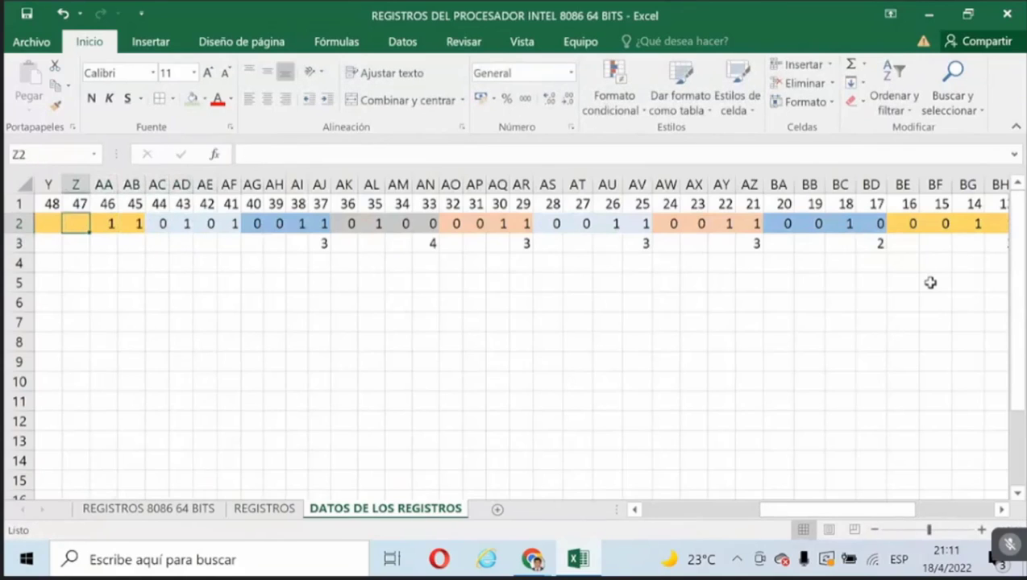
{"action": "type", "text": "0"}
{"action": "key", "text": "Left"}
{"action": "type", "text": "0"}
{"action": "key", "text": "Right"}
Enter the hexadecimal digits 3 in AB3 and 5 in AF3, below their binary groups.
{"action": "key", "text": "Right"}
{"action": "key", "text": "Right"}
{"action": "key", "text": "Down"}
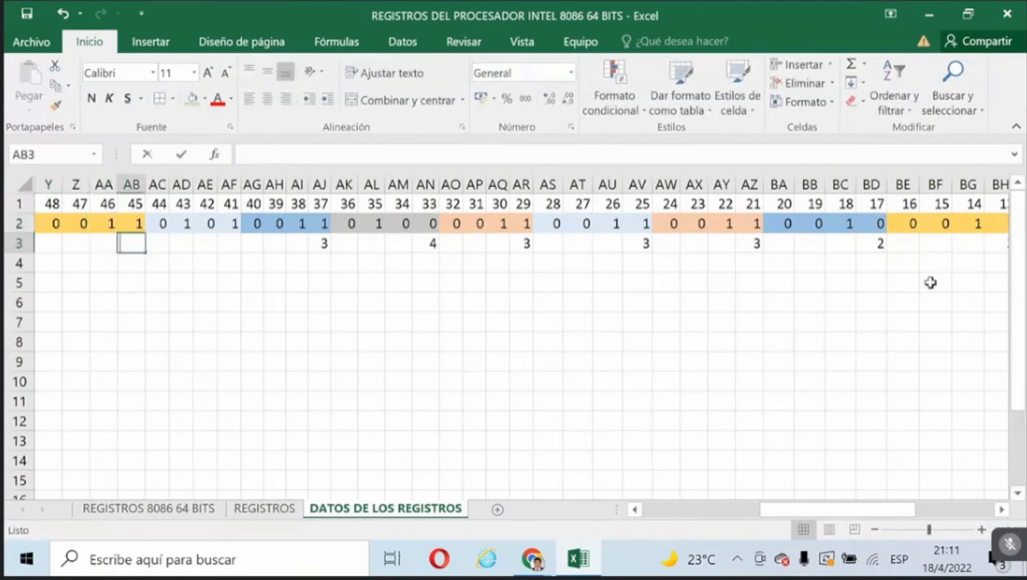
{"action": "type", "text": "3"}
{"action": "key", "text": "Right"}
{"action": "key", "text": "Right"}
{"action": "key", "text": "Right"}
{"action": "key", "text": "Right"}
{"action": "type", "text": "5"}
{"action": "key", "text": "Left"}
Enter the binary digits 0110 in row 2 under bits 52 to 49, cells U2:X2.
{"action": "key", "text": "Left"}
{"action": "key", "text": "Left"}
{"action": "key", "text": "Left"}
{"action": "key", "text": "Left"}
{"action": "key", "text": "Left"}
{"action": "key", "text": "Left"}
{"action": "key", "text": "Left"}
{"action": "key", "text": "Left"}
{"action": "key", "text": "Left"}
{"action": "key", "text": "Left"}
{"action": "key", "text": "Left"}
{"action": "key", "text": "Left"}
{"action": "key", "text": "Left"}
{"action": "key", "text": "Left"}
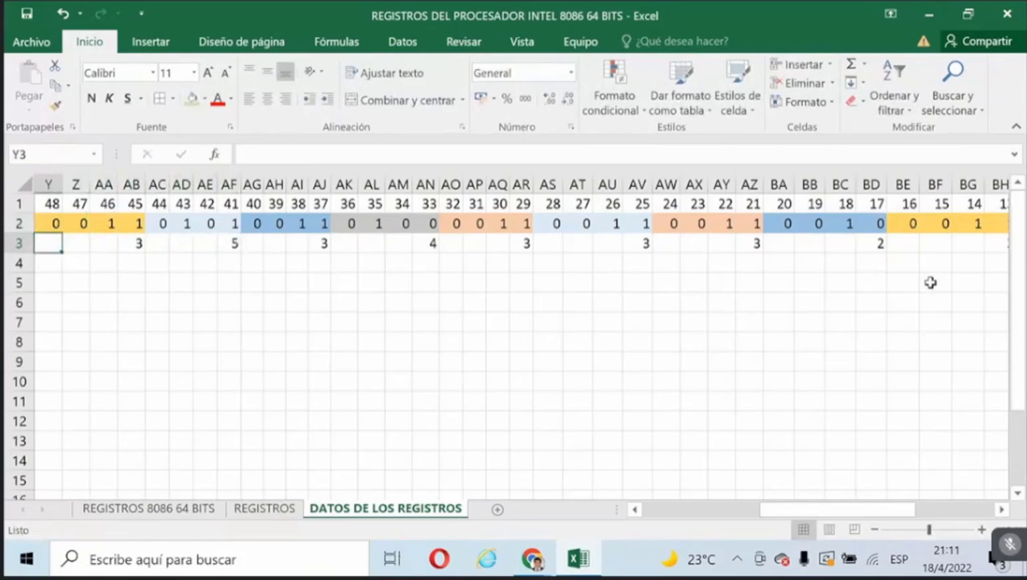
{"action": "key", "text": "Right"}
{"action": "key", "text": "Right"}
{"action": "key", "text": "Right"}
{"action": "key", "text": "Right"}
{"action": "key", "text": "Right"}
{"action": "key", "text": "Right"}
{"action": "key", "text": "Right"}
{"action": "key", "text": "Up"}
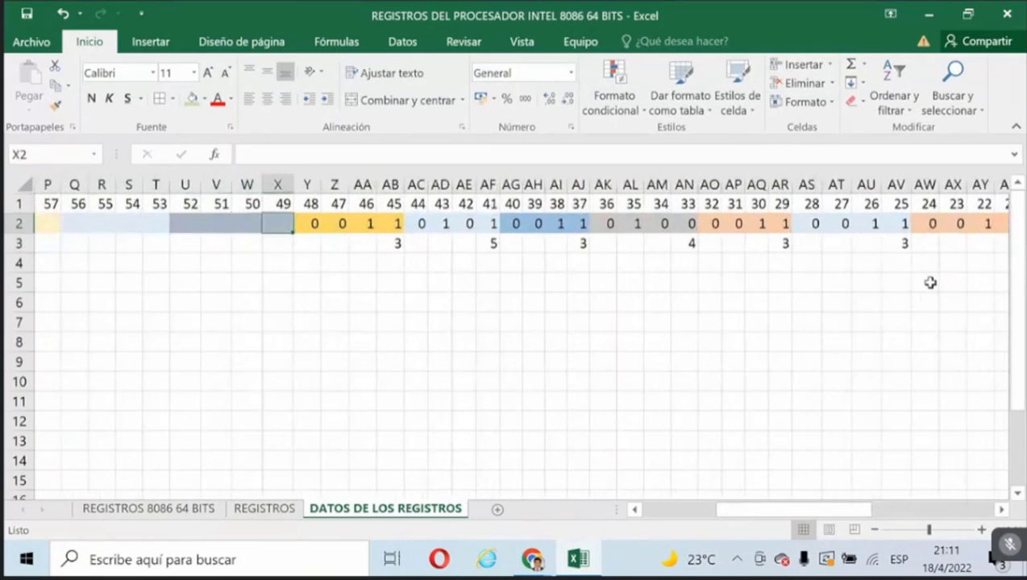
{"action": "type", "text": "0"}
{"action": "key", "text": "Left"}
{"action": "type", "text": "1"}
{"action": "key", "text": "Left"}
{"action": "type", "text": "1"}
{"action": "key", "text": "Left"}
{"action": "type", "text": "0"}
{"action": "key", "text": "Left"}
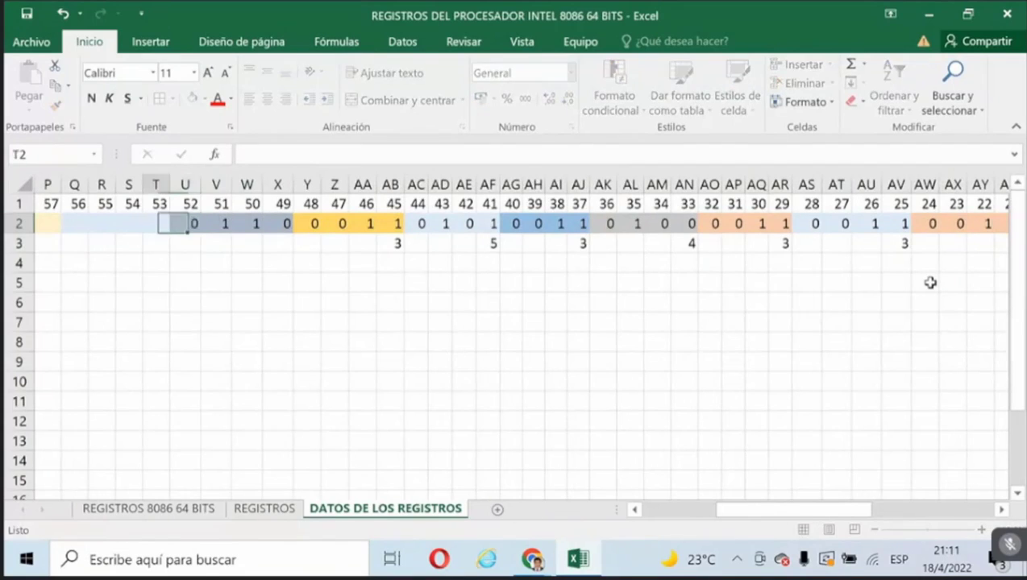
Enter the binary digits 0011 in row 2 under bits 56 to 53, cells Q2:T2.
{"action": "type", "text": "1"}
{"action": "key", "text": "Left"}
{"action": "type", "text": "1"}
{"action": "key", "text": "Left"}
{"action": "type", "text": "0"}
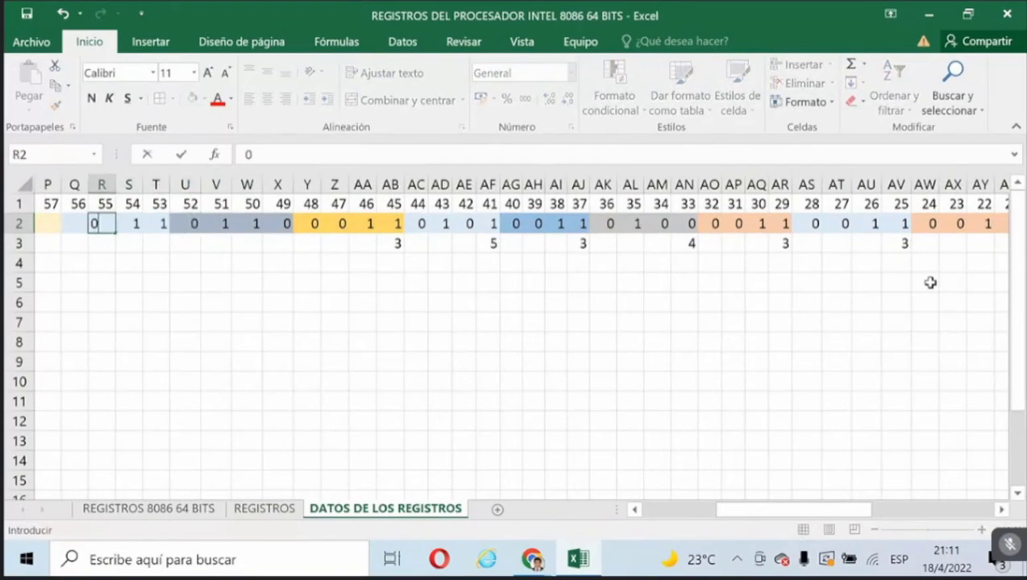
{"action": "key", "text": "Left"}
{"action": "type", "text": "0"}
Enter the hexadecimal digits 3 in T3 and 6 in X3, below their binary groups.
{"action": "key", "text": "Down"}
{"action": "key", "text": "Right"}
{"action": "key", "text": "Right"}
{"action": "key", "text": "Right"}
{"action": "type", "text": "3"}
{"action": "key", "text": "Right"}
{"action": "key", "text": "Right"}
{"action": "key", "text": "Right"}
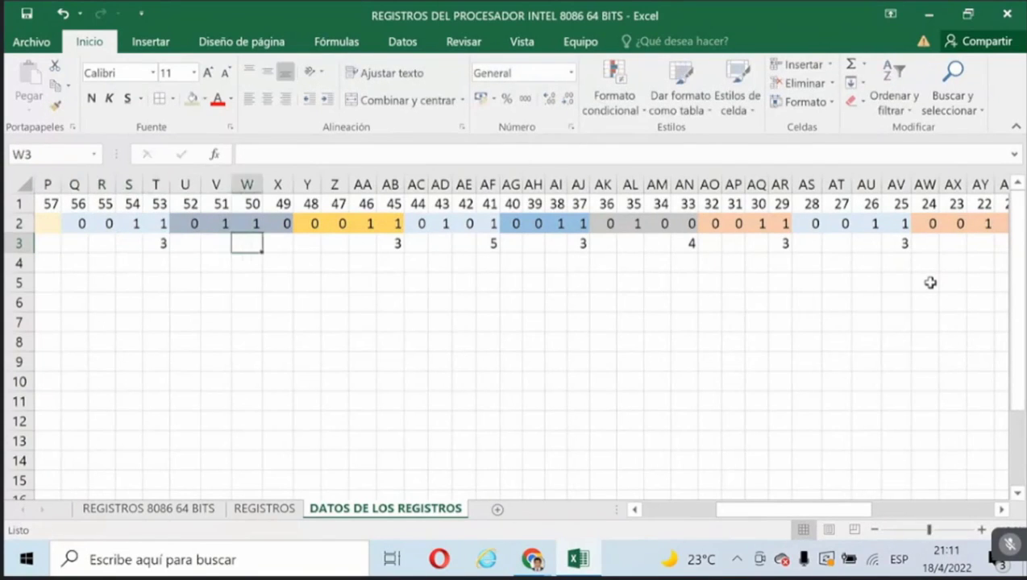
{"action": "key", "text": "Right"}
{"action": "type", "text": "6"}
Enter the binary digits 0111 in row 2 under bits 60 to 57, cells M2:P2.
{"action": "key", "text": "Left"}
{"action": "key", "text": "Left"}
{"action": "key", "text": "Left"}
{"action": "key", "text": "Left"}
{"action": "key", "text": "Left"}
{"action": "key", "text": "Left"}
{"action": "key", "text": "Left"}
{"action": "key", "text": "Left"}
{"action": "key", "text": "Left"}
{"action": "key", "text": "Left"}
{"action": "key", "text": "Left"}
{"action": "key", "text": "Left"}
{"action": "key", "text": "Left"}
{"action": "key", "text": "Left"}
{"action": "key", "text": "Left"}
{"action": "key", "text": "Left"}
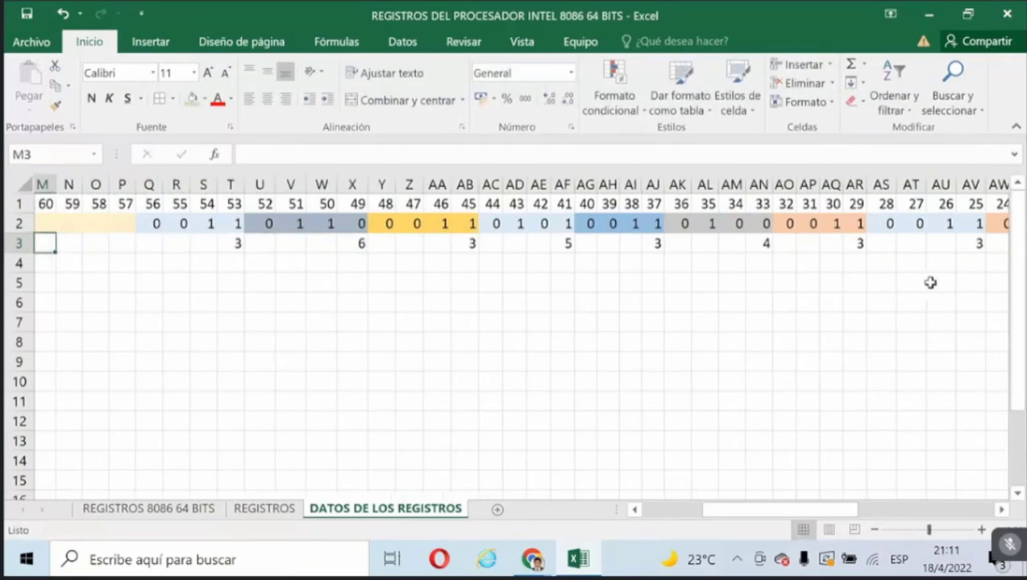
{"action": "key", "text": "Right"}
{"action": "key", "text": "Right"}
{"action": "key", "text": "Right"}
{"action": "key", "text": "Right"}
{"action": "key", "text": "Right"}
{"action": "key", "text": "Right"}
{"action": "key", "text": "Right"}
{"action": "key", "text": "Right"}
{"action": "key", "text": "Up"}
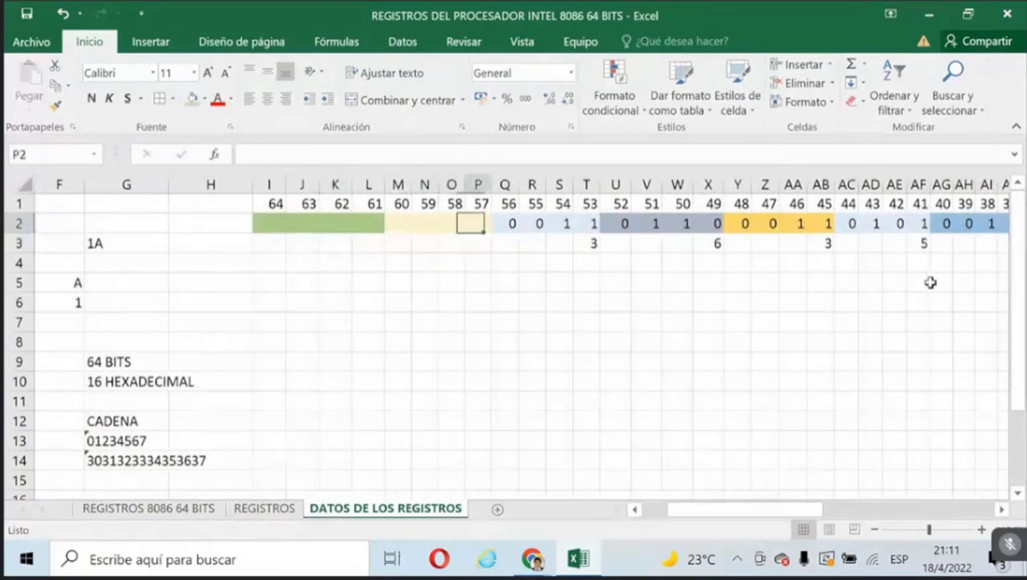
{"action": "type", "text": "1"}
{"action": "key", "text": "Left"}
{"action": "type", "text": "1"}
{"action": "key", "text": "Left"}
{"action": "type", "text": "1"}
{"action": "key", "text": "Left"}
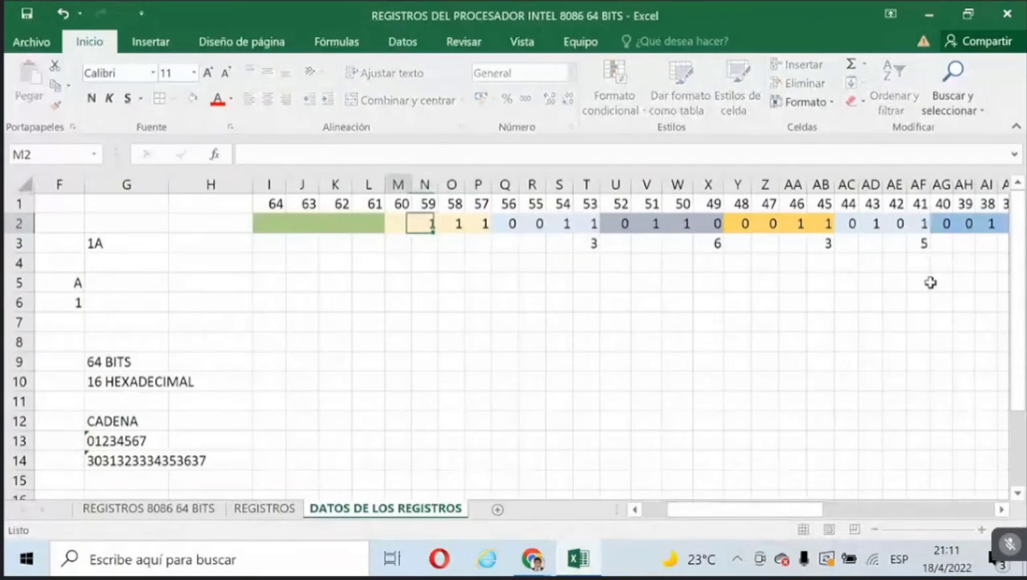
{"action": "type", "text": "0"}
{"action": "key", "text": "Left"}
Enter the binary digits 0011 in row 2 under bits 64 to 61, cells I2:L2.
{"action": "type", "text": "1"}
{"action": "key", "text": "Left"}
{"action": "type", "text": "1"}
{"action": "key", "text": "Left"}
{"action": "type", "text": "0"}
{"action": "key", "text": "Left"}
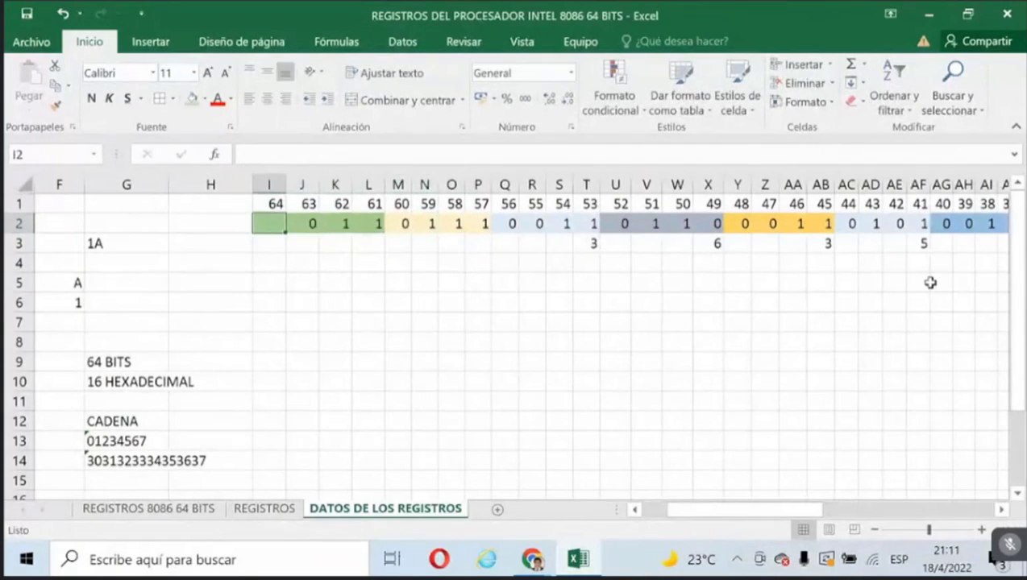
{"action": "type", "text": "0"}
{"action": "key", "text": "Return"}
Enter the hexadecimal digits 3 in L3 and 7 in P3, below their binary groups.
{"action": "key", "text": "Right"}
{"action": "key", "text": "Right"}
{"action": "key", "text": "Right"}
{"action": "type", "text": "3"}
{"action": "key", "text": "Right"}
{"action": "key", "text": "Right"}
{"action": "key", "text": "Right"}
{"action": "key", "text": "Right"}
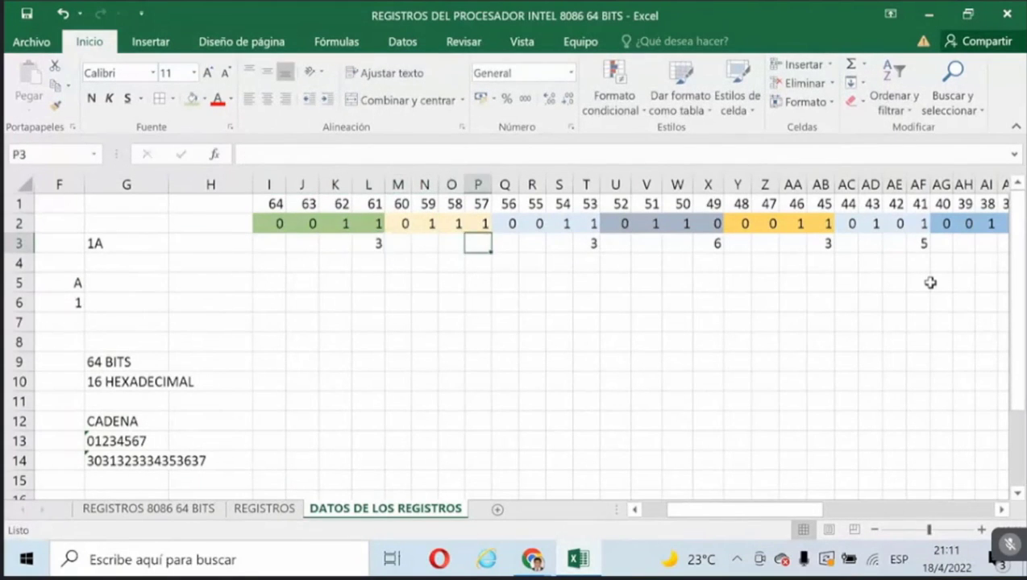
{"action": "type", "text": "4"}
{"action": "key", "text": "Return"}
{"action": "key", "text": "Up"}
{"action": "type", "text": "7"}
{"action": "key", "text": "Return"}
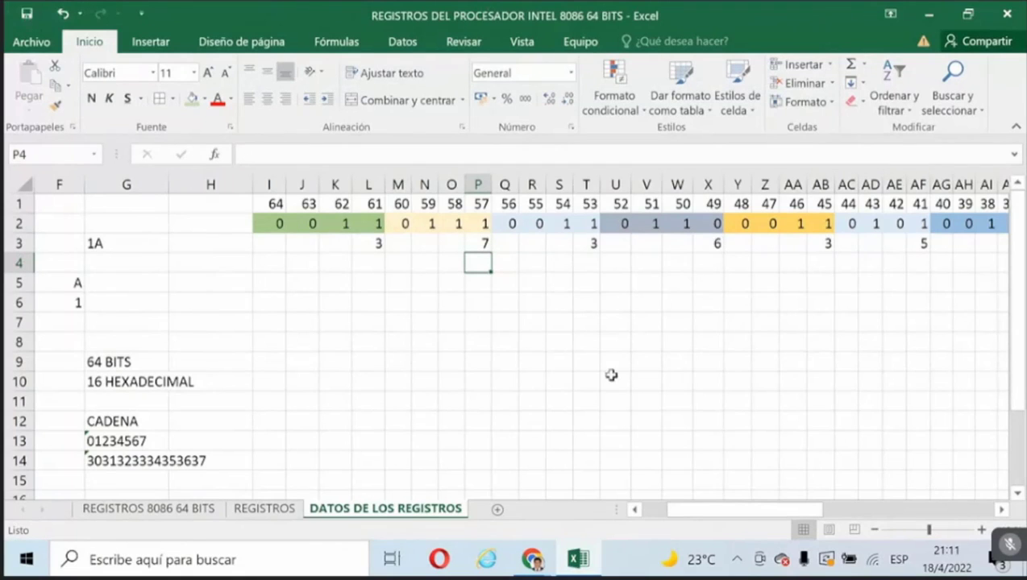
Examine the completed 64-bit grid with its binary and hexadecimal rows.
{"action": "left_click", "coordinate": [875, 530]}
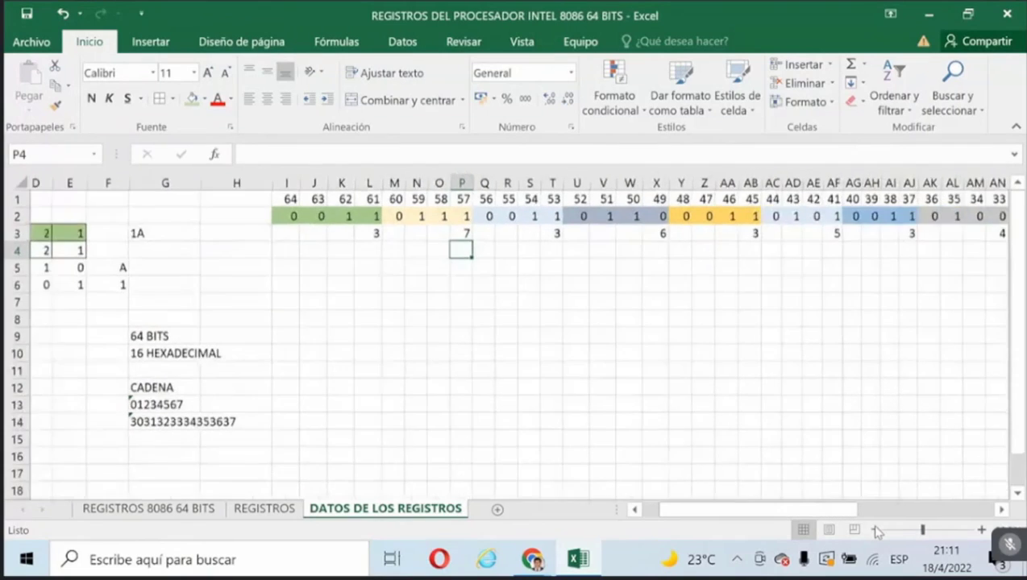
{"action": "left_click", "coordinate": [875, 530]}
{"action": "left_click", "coordinate": [875, 529]}
{"action": "left_click", "coordinate": [874, 529]}
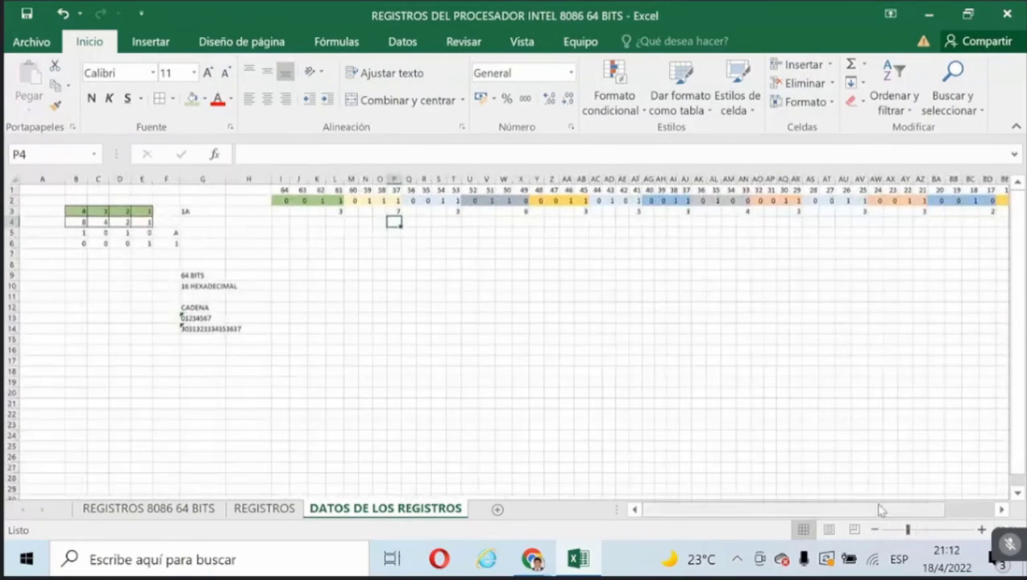
{"action": "left_click_drag", "start_coordinate": [909, 510], "coordinate": [880, 518]}
{"action": "left_click", "coordinate": [982, 530]}
{"action": "left_click", "coordinate": [982, 530]}
{"action": "left_click", "coordinate": [982, 530]}
{"action": "left_click", "coordinate": [982, 530]}
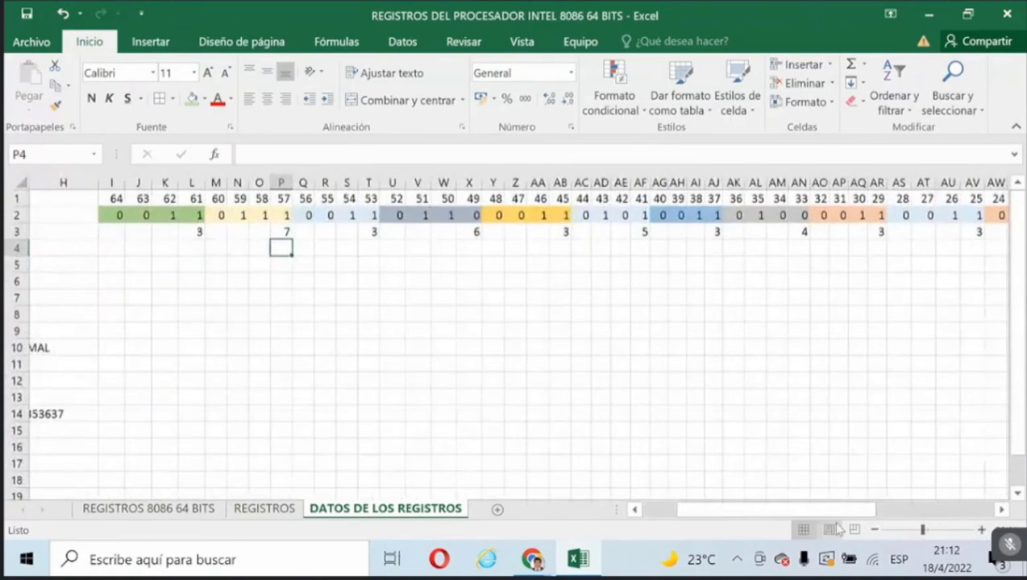
Label the bit row with the register names RAX,R8 in cell H2.
{"action": "left_click", "coordinate": [635, 509]}
{"action": "left_click", "coordinate": [635, 510]}
{"action": "left_click", "coordinate": [634, 509]}
{"action": "left_click", "coordinate": [187, 213]}
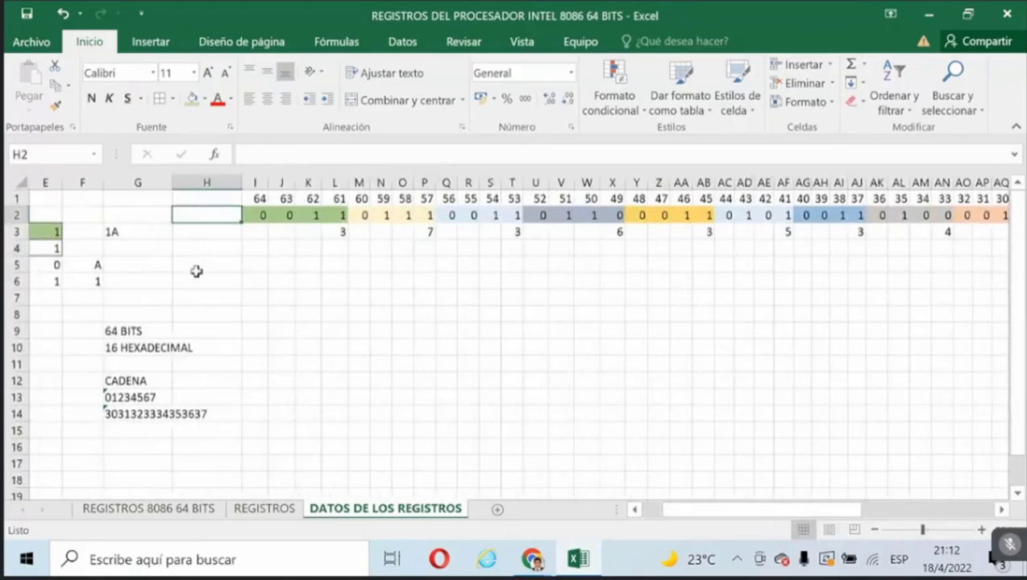
{"action": "type", "text": "S"}
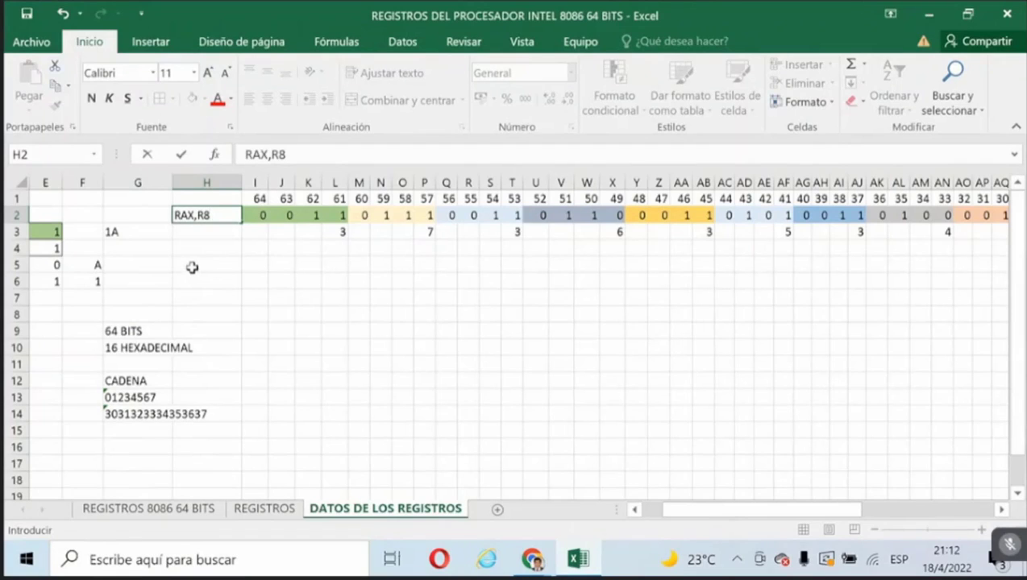
{"action": "left_click", "coordinate": [254, 265]}
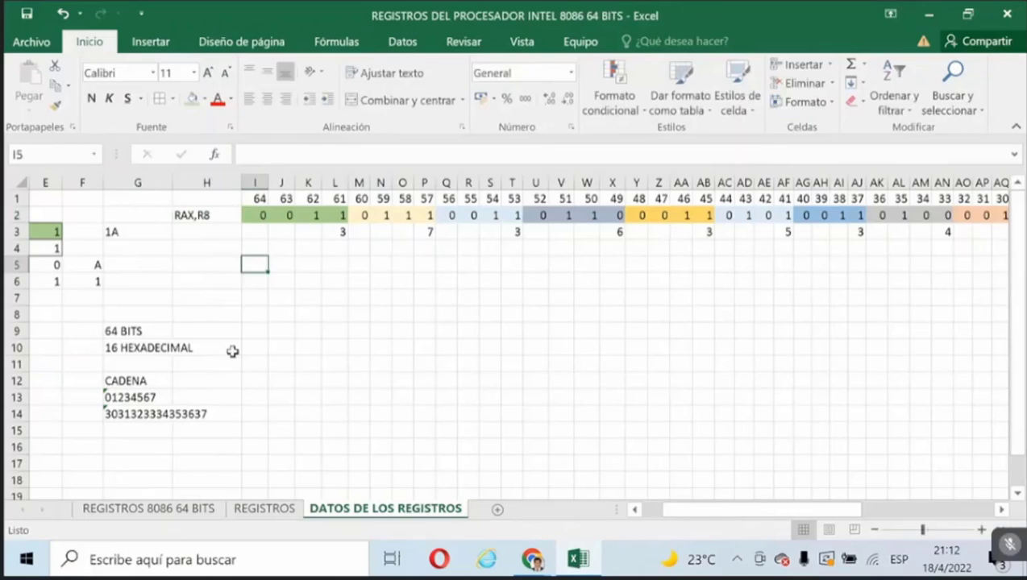
Enter RAX in F13, beside the string 01234567.
{"action": "left_click", "coordinate": [69, 395]}
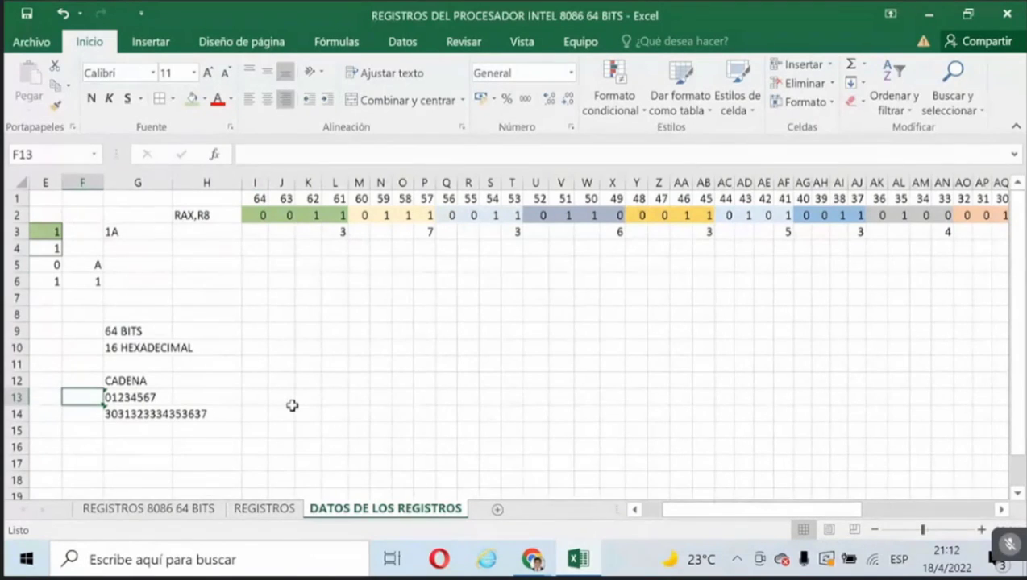
{"action": "type", "text": "RAX"}
{"action": "key", "text": "Return"}
Compare the string in G13 with the hexadecimal digits in row 3, selecting I3:BT3.
{"action": "key", "text": "Up"}
{"action": "key", "text": "Right"}
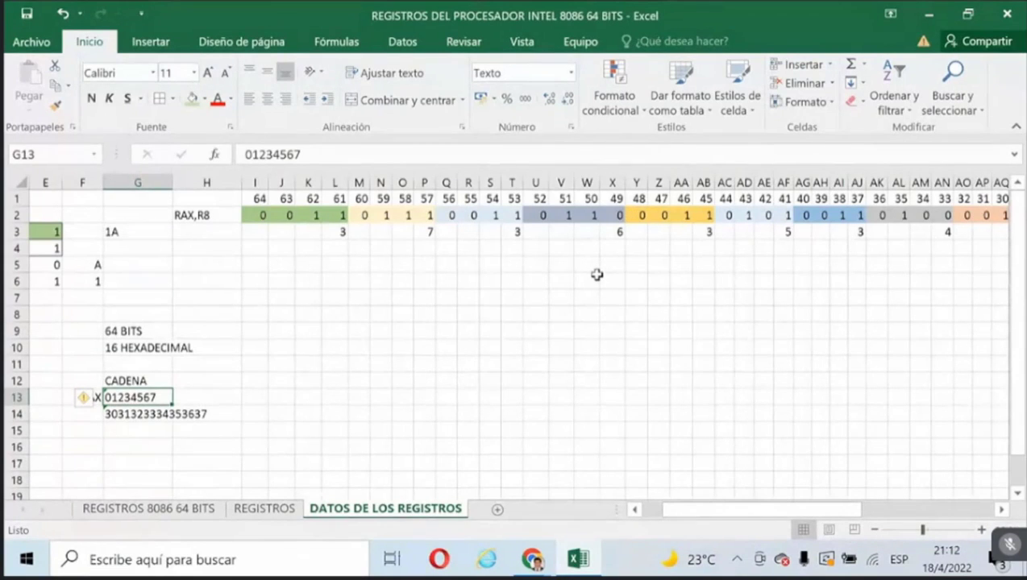
{"action": "left_click_drag", "start_coordinate": [267, 231], "coordinate": [765, 233]}
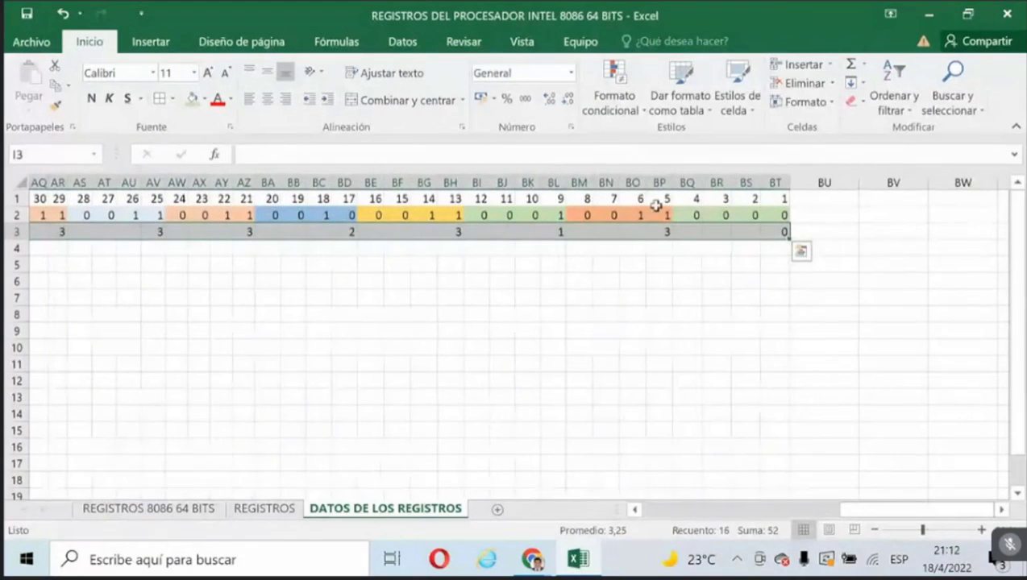
{"action": "left_click", "coordinate": [672, 516]}
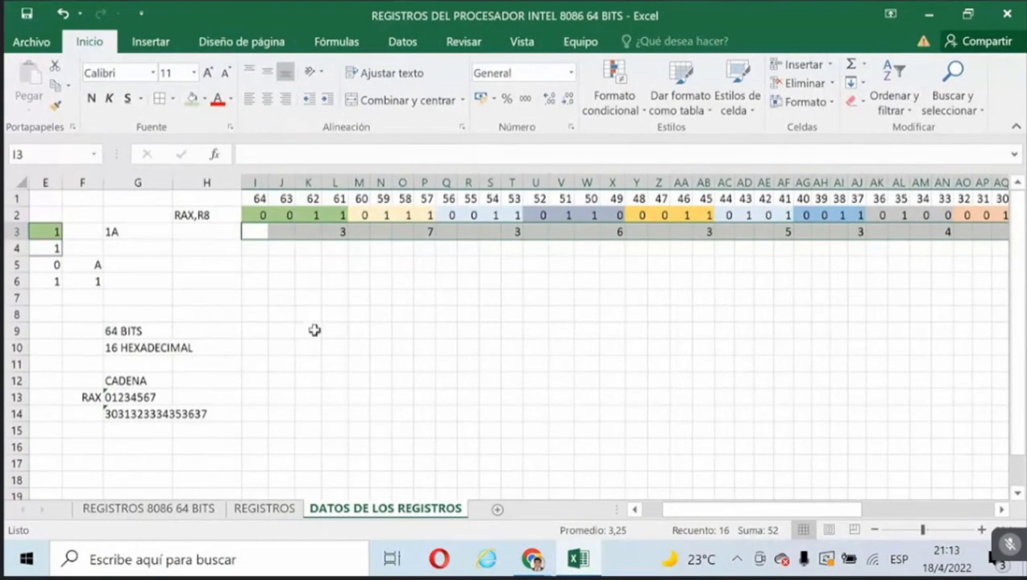
On the REGISTROS sheet, enter 16 HEXADECIMAL in H4, beside the 64-bit RAX row.
{"action": "left_click", "coordinate": [277, 508]}
{"action": "left_click", "coordinate": [293, 260]}
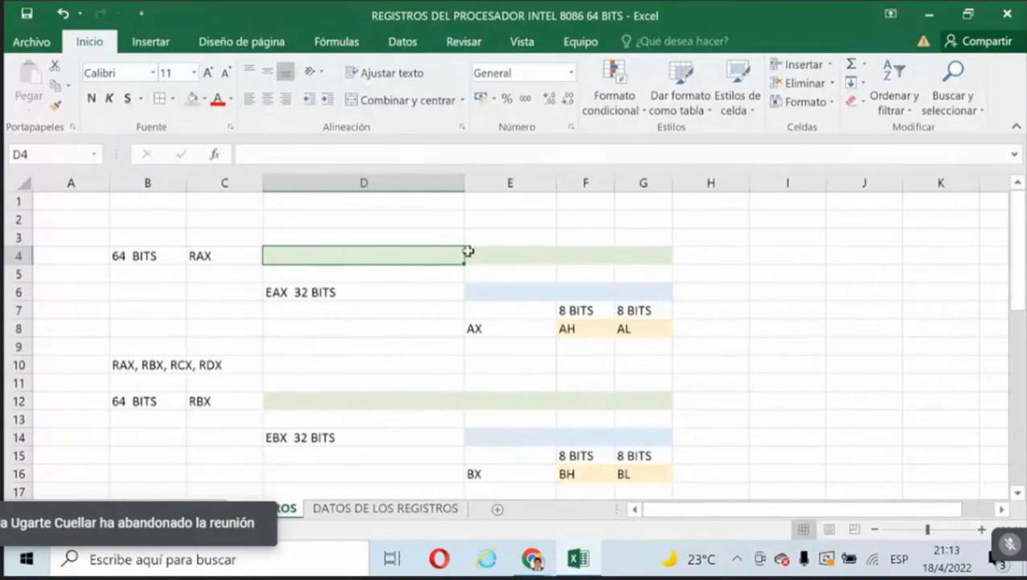
{"action": "left_click", "coordinate": [709, 257]}
{"action": "type", "text": "16"}
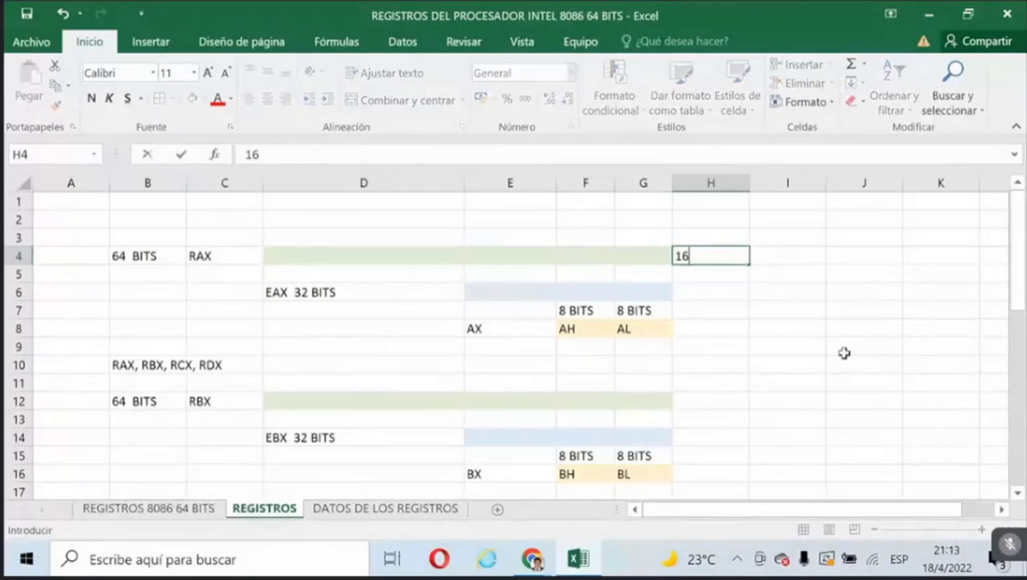
{"action": "type", "text": " HEXADEC"}
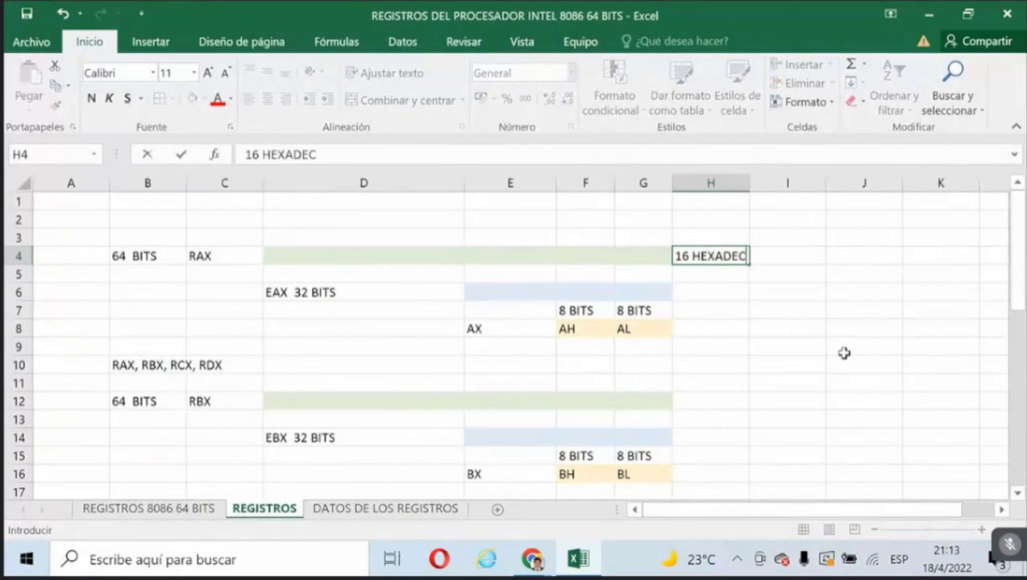
{"action": "type", "text": "IMAL"}
{"action": "key", "text": "Return"}
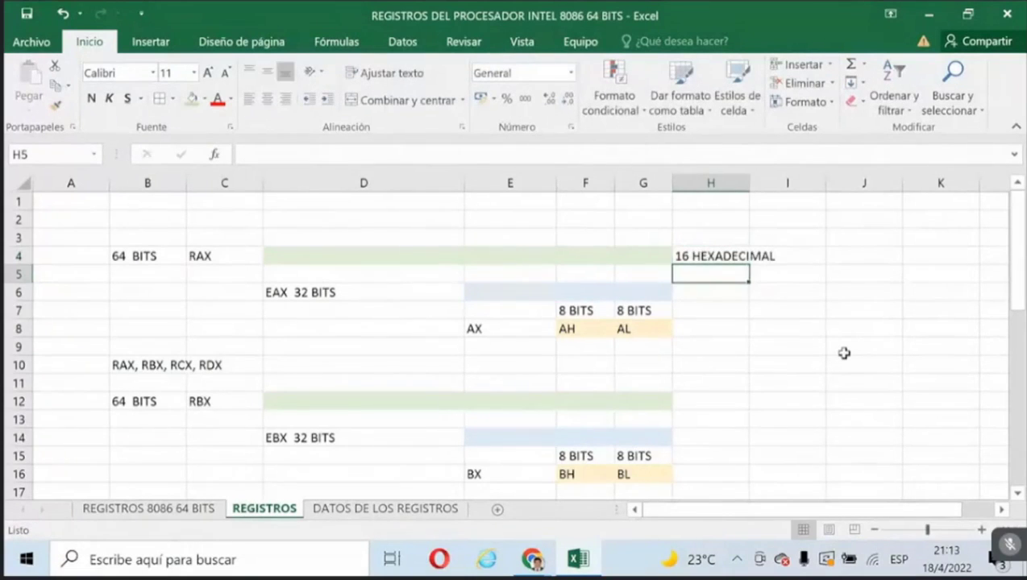
Enter 8 HEXADECIMAL in H6, beside the 32-bit EAX row.
{"action": "key", "text": "Left"}
{"action": "key", "text": "Left"}
{"action": "key", "text": "Left"}
{"action": "key", "text": "Left"}
{"action": "key", "text": "Up"}
{"action": "key", "text": "Right"}
{"action": "key", "text": "Right"}
{"action": "key", "text": "Right"}
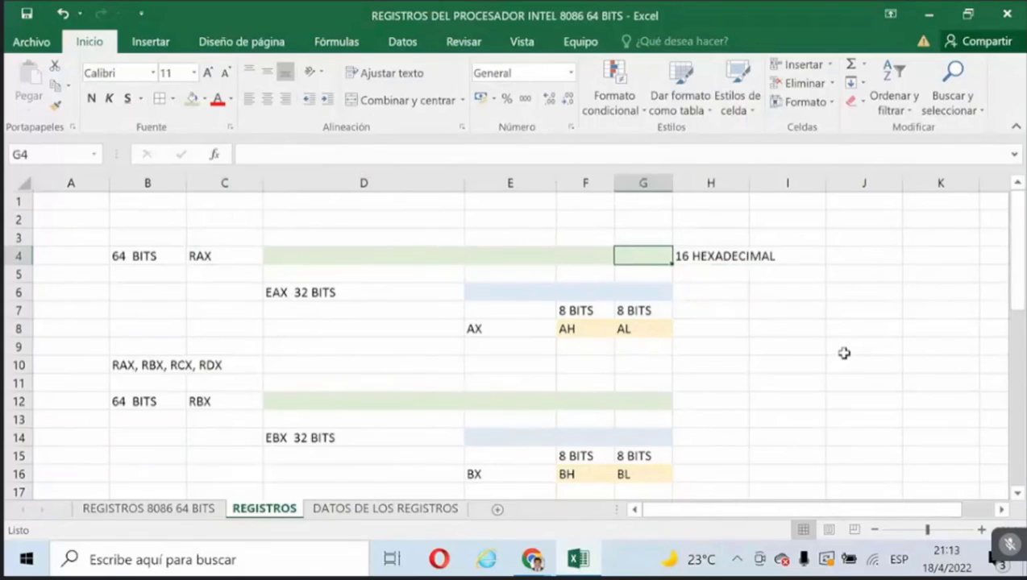
{"action": "key", "text": "Left"}
{"action": "key", "text": "Down"}
{"action": "key", "text": "Down"}
{"action": "key", "text": "Left"}
{"action": "key", "text": "Left"}
{"action": "key", "text": "Right"}
{"action": "key", "text": "Right"}
{"action": "key", "text": "Right"}
{"action": "key", "text": "Right"}
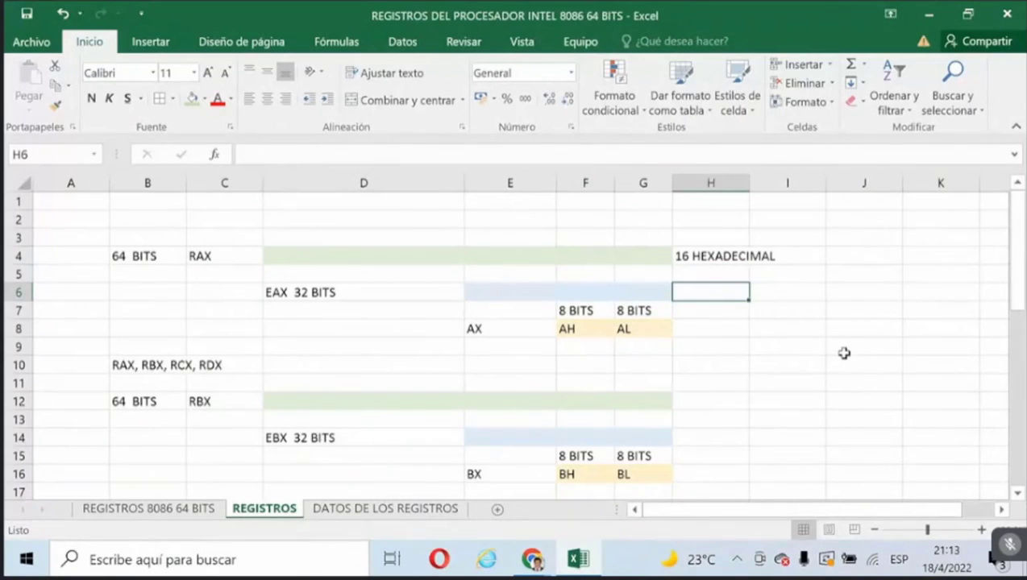
{"action": "type", "text": "8 HEXA"}
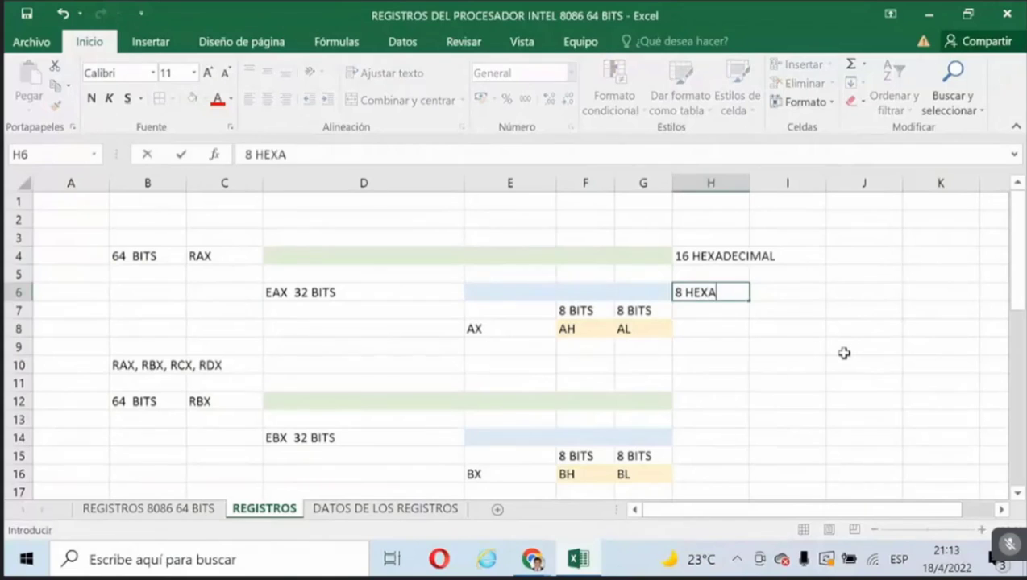
{"action": "type", "text": "DECIMAL"}
{"action": "key", "text": "Return"}
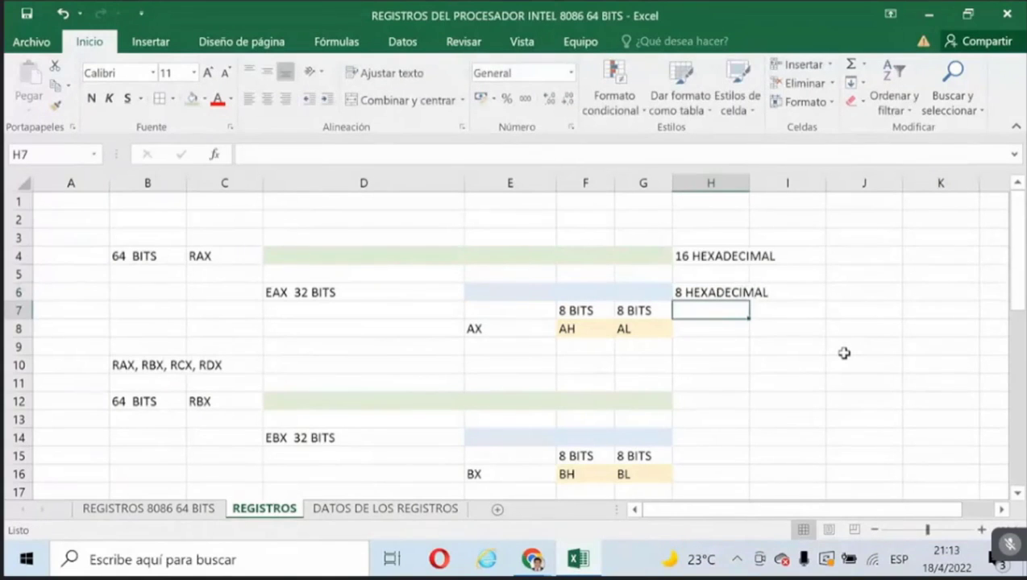
{"action": "key", "text": "Down"}
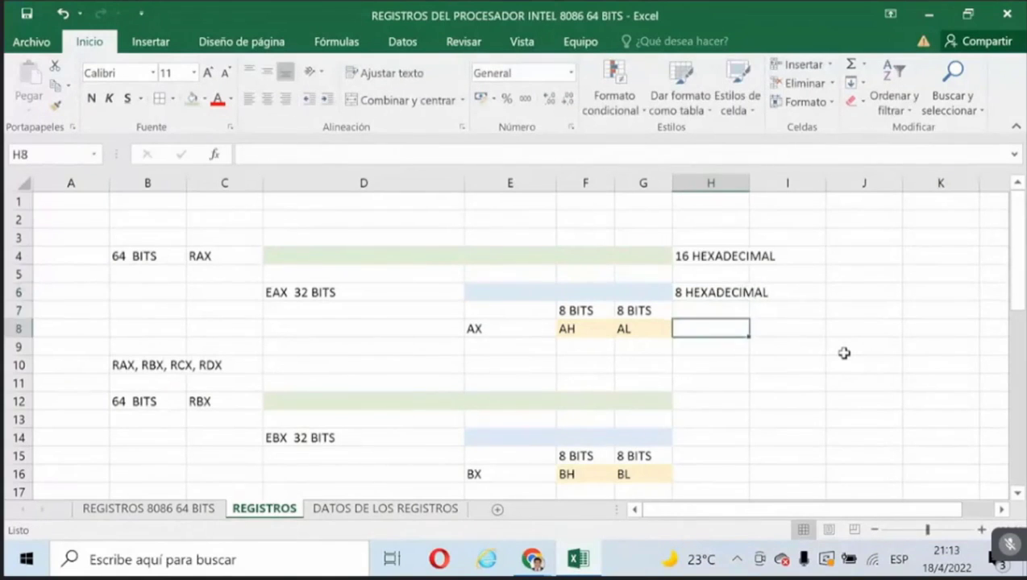
Enter 2 in F9 and G9 below AH and AL, and HEXADECIMAL beside them in H9.
{"action": "key", "text": "Down"}
{"action": "key", "text": "Left"}
{"action": "key", "text": "Left"}
{"action": "type", "text": "2"}
{"action": "key", "text": "Tab"}
{"action": "type", "text": "2"}
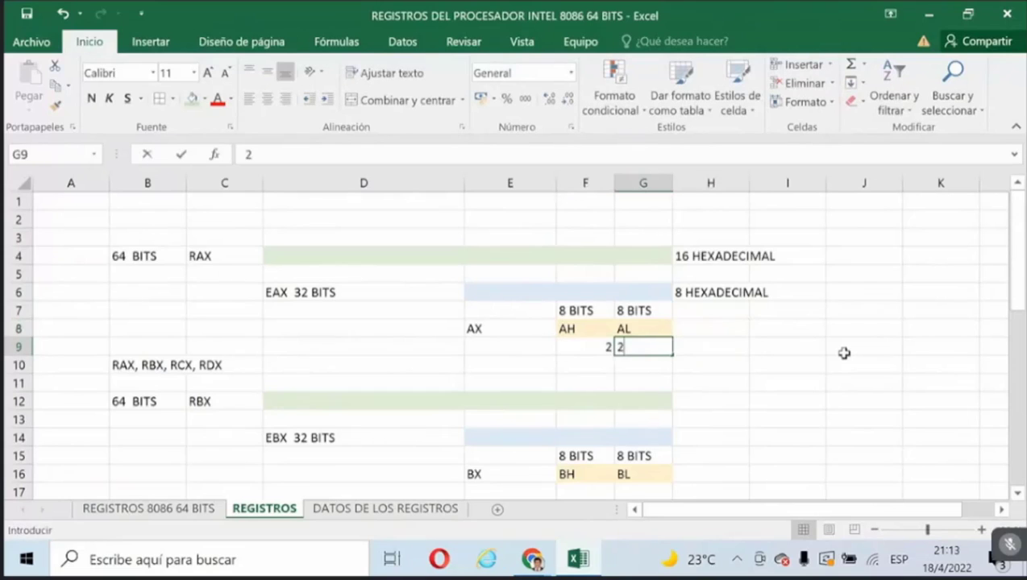
{"action": "key", "text": "ctrl+Return"}
{"action": "key", "text": "Tab"}
{"action": "type", "text": "HEXADECI"}
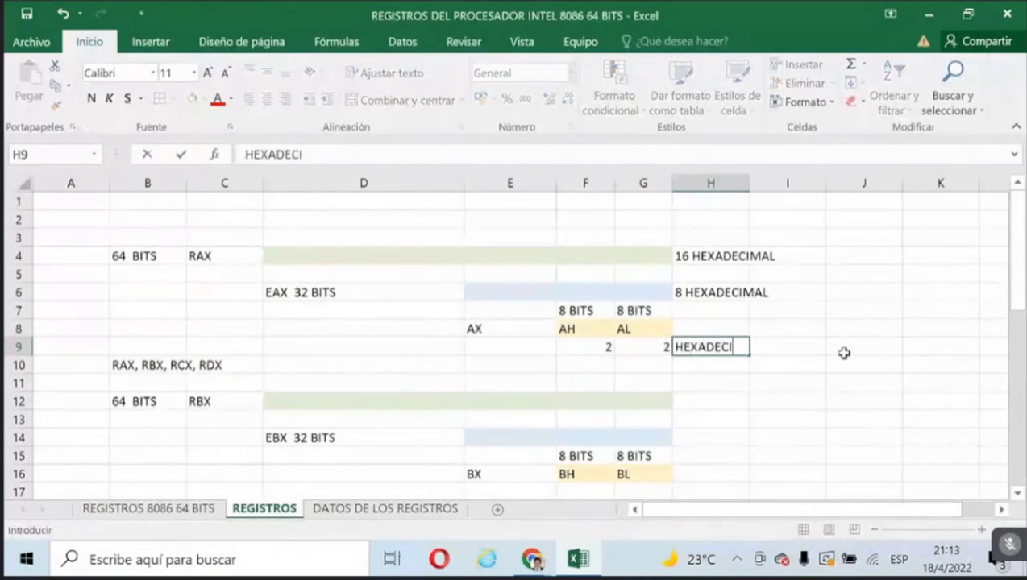
{"action": "key", "text": "Return"}
Check the 8 BITS labels in G7 and F7, and return to the DATOS DE LOS REGISTROS sheet.
{"action": "left_click", "coordinate": [630, 307]}
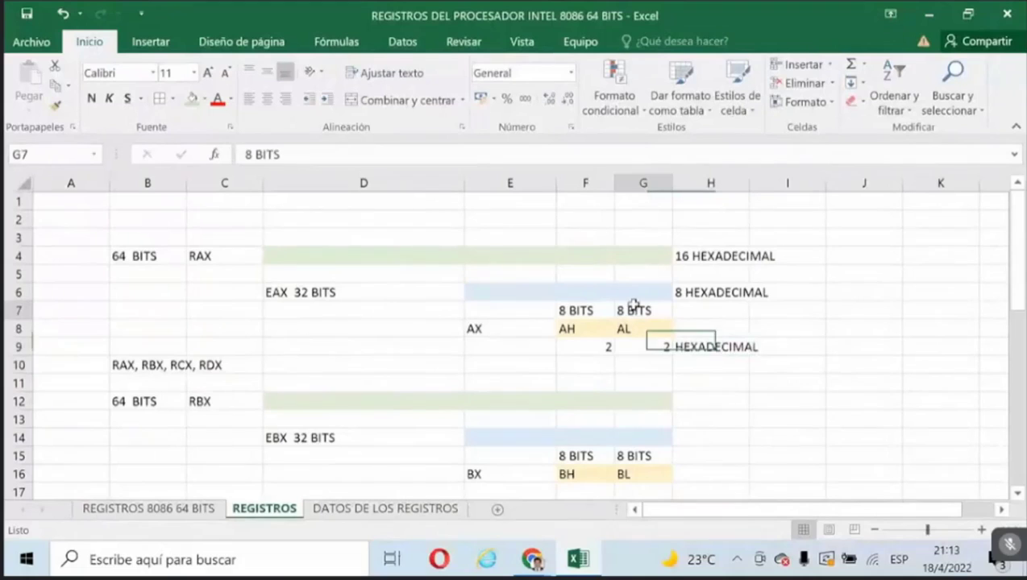
{"action": "left_click", "coordinate": [565, 310]}
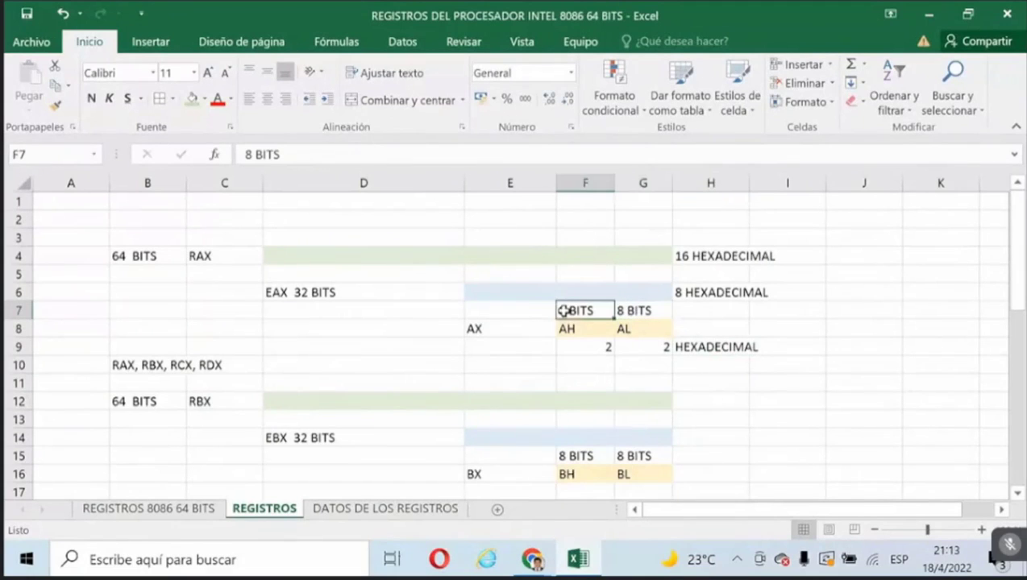
{"action": "left_click", "coordinate": [884, 357]}
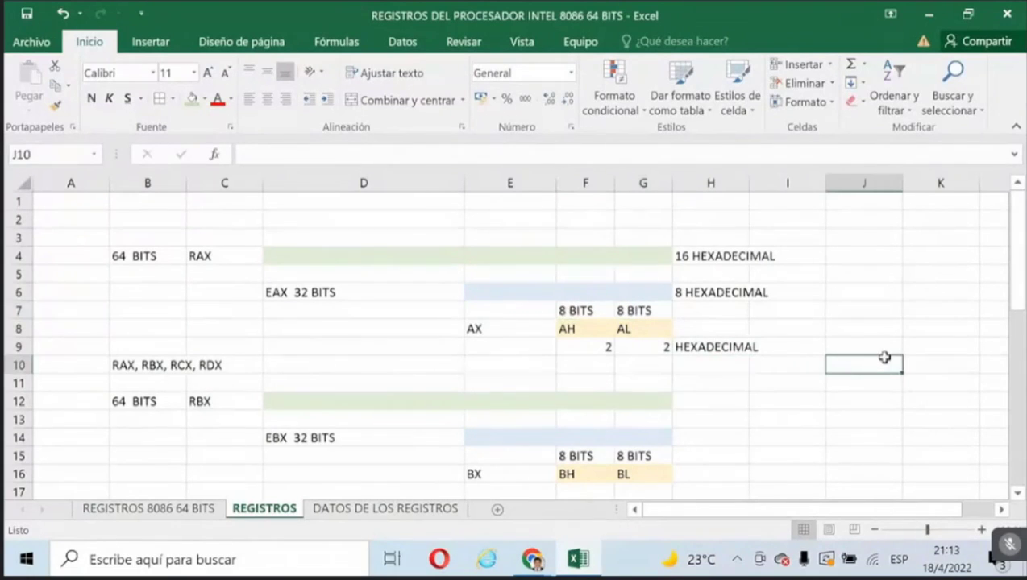
{"action": "left_click", "coordinate": [386, 508]}
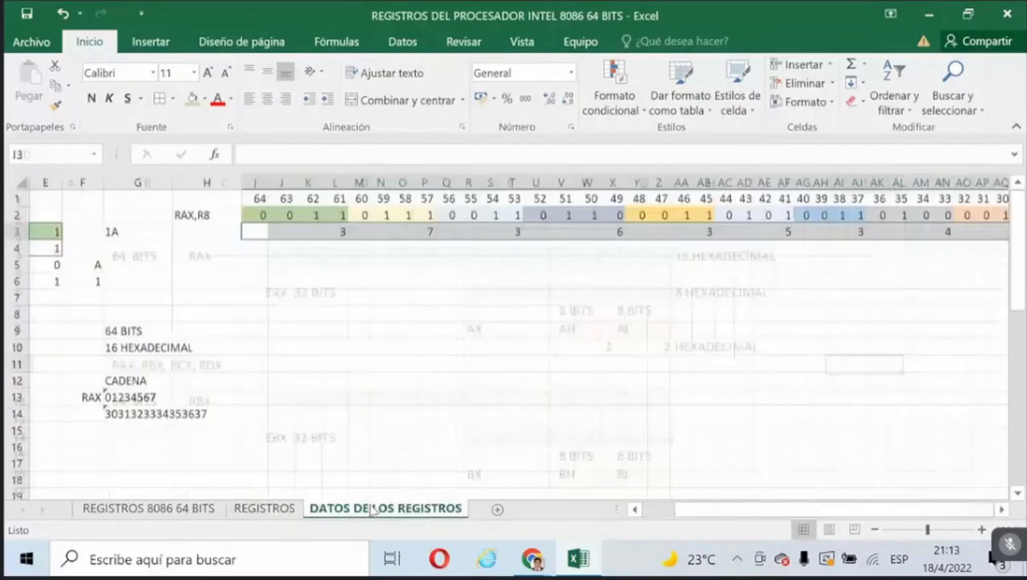
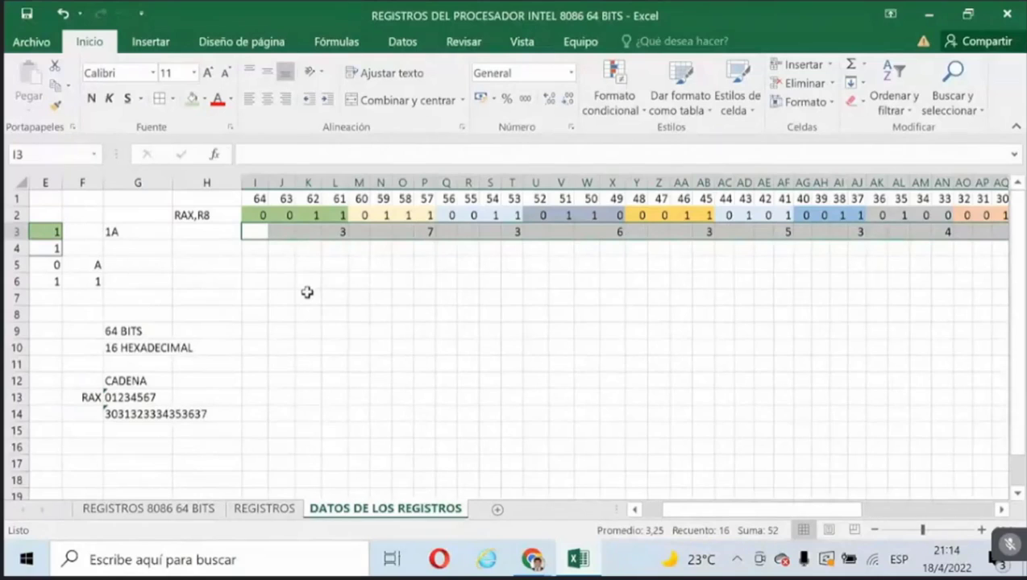
{"action": "left_click", "coordinate": [635, 509]}
Switch to Chrome and open the DOWNLOAD X64DBG Y notepad++ page from the course's PRACTICO 7 assignment.
{"action": "left_click", "coordinate": [532, 560]}
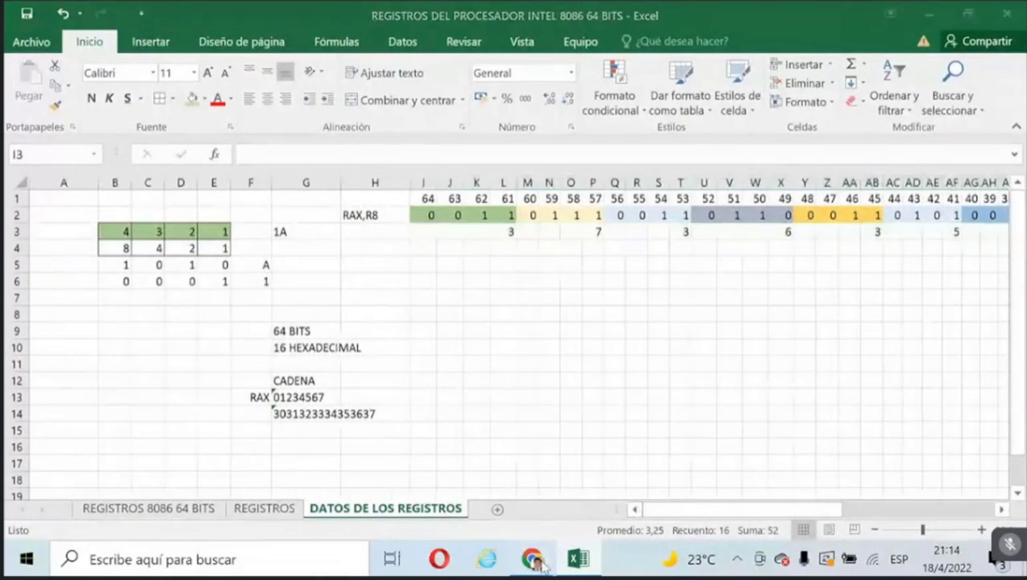
{"action": "left_click", "coordinate": [460, 516]}
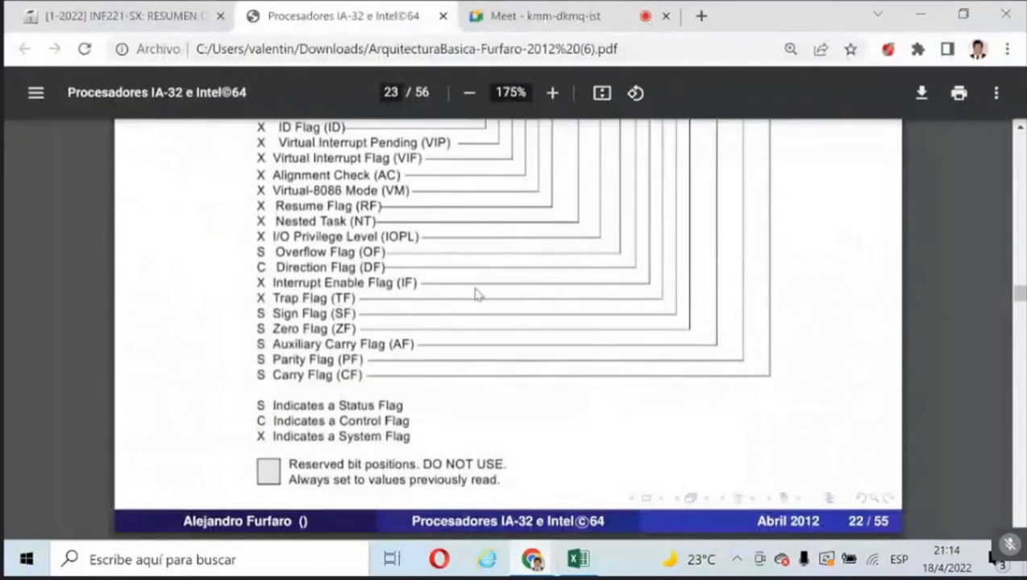
{"action": "left_click", "coordinate": [121, 16]}
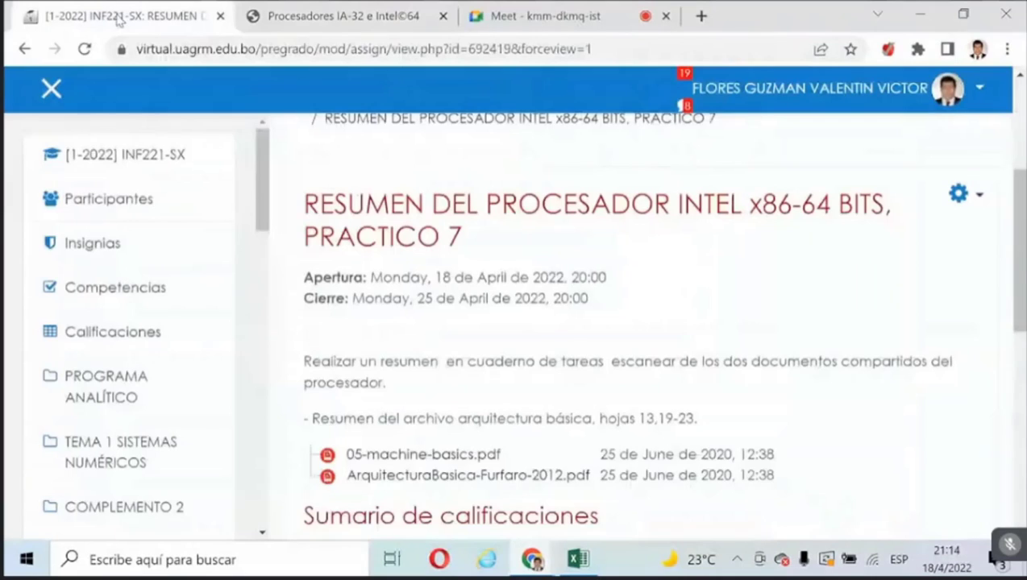
{"action": "scroll", "coordinate": [413, 270], "scroll_direction": "down", "scroll_amount": 10}
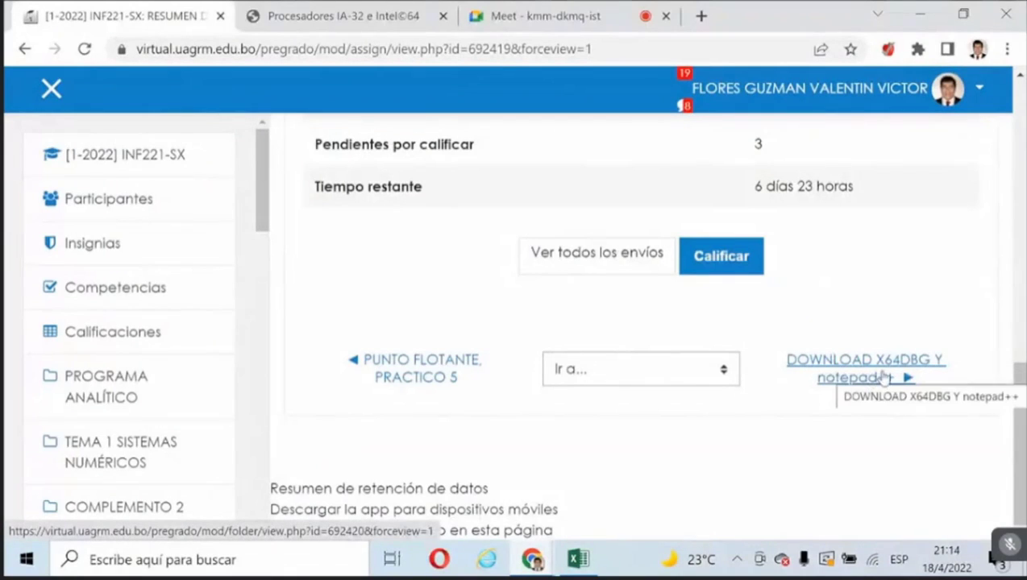
{"action": "left_click", "coordinate": [839, 378]}
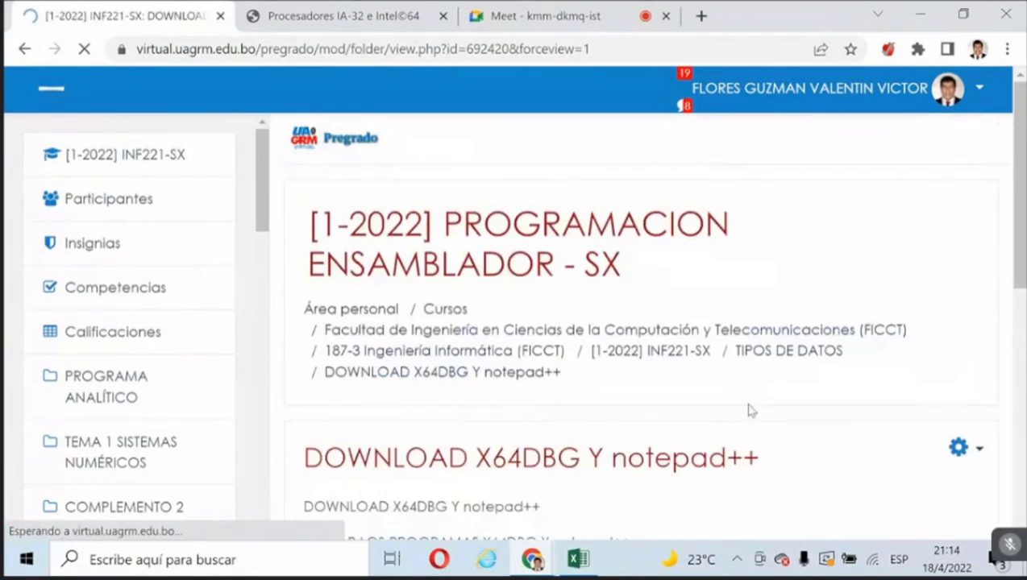
Review the download instructions and copy the OneDrive link given for downloading the programs.
{"action": "scroll", "coordinate": [745, 411], "scroll_direction": "down", "scroll_amount": 5}
{"action": "scroll", "coordinate": [740, 416], "scroll_direction": "up", "scroll_amount": 2}
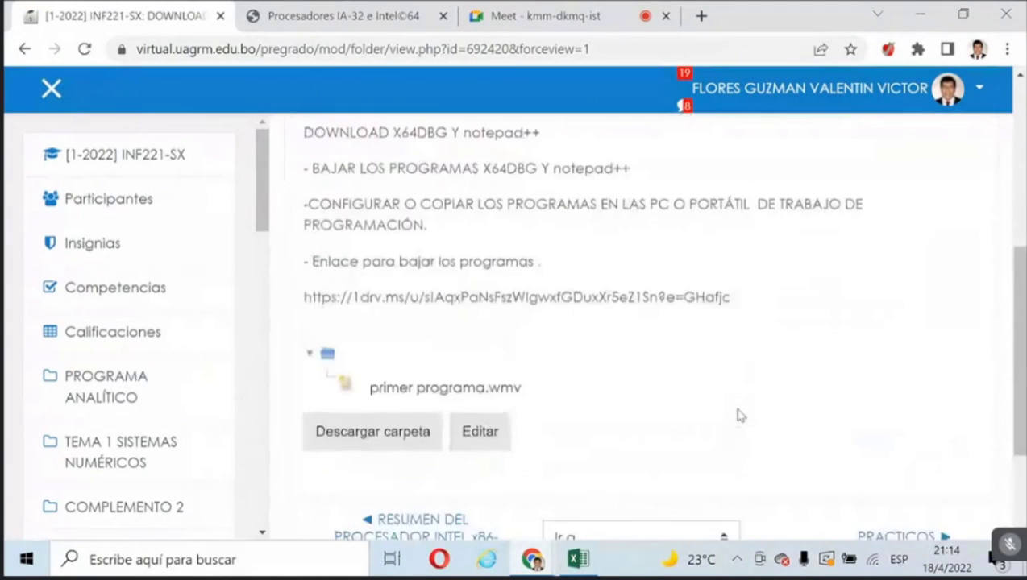
{"action": "scroll", "coordinate": [740, 415], "scroll_direction": "down", "scroll_amount": 3}
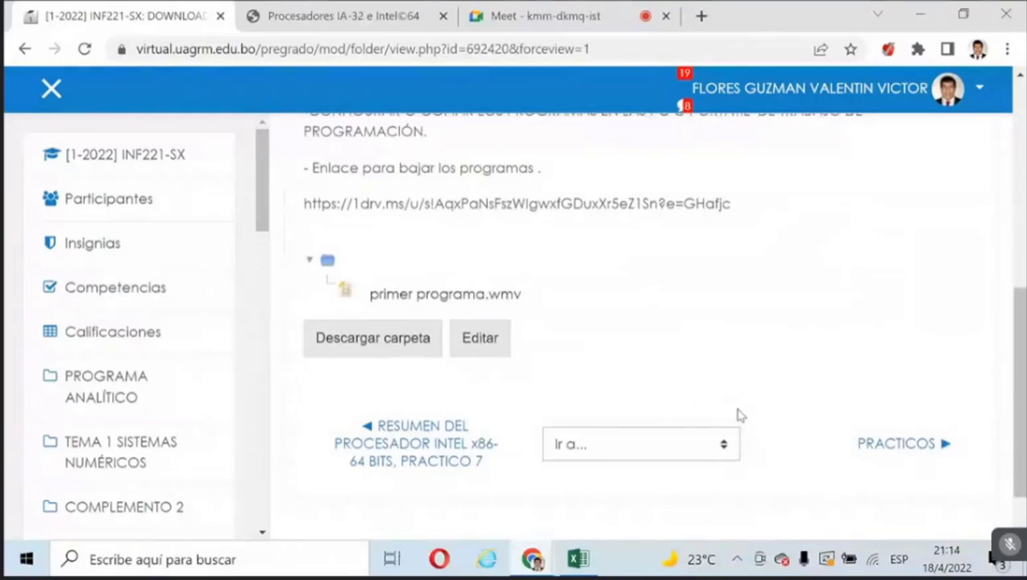
{"action": "scroll", "coordinate": [740, 415], "scroll_direction": "up", "scroll_amount": 2}
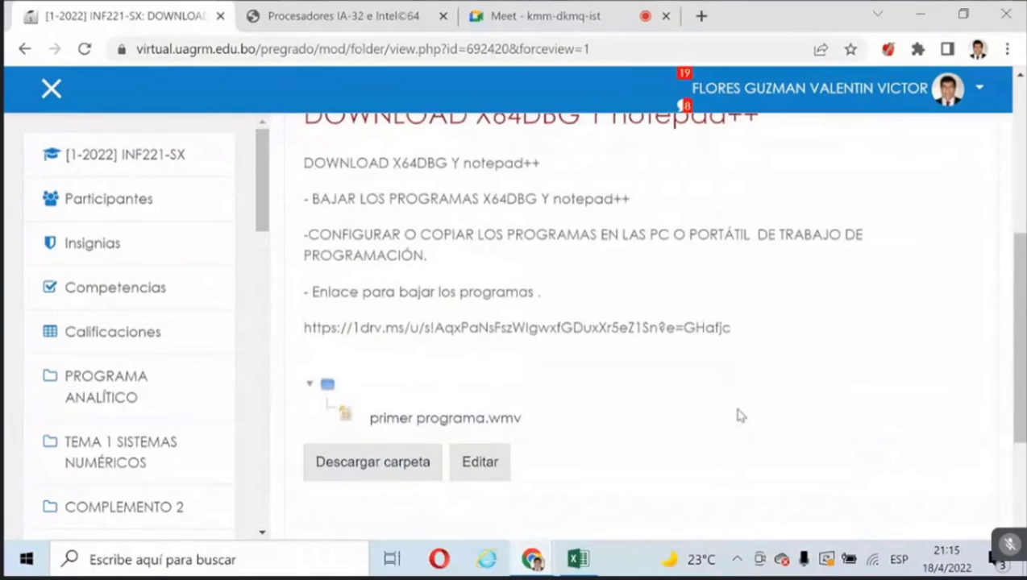
{"action": "scroll", "coordinate": [740, 415], "scroll_direction": "down", "scroll_amount": 2}
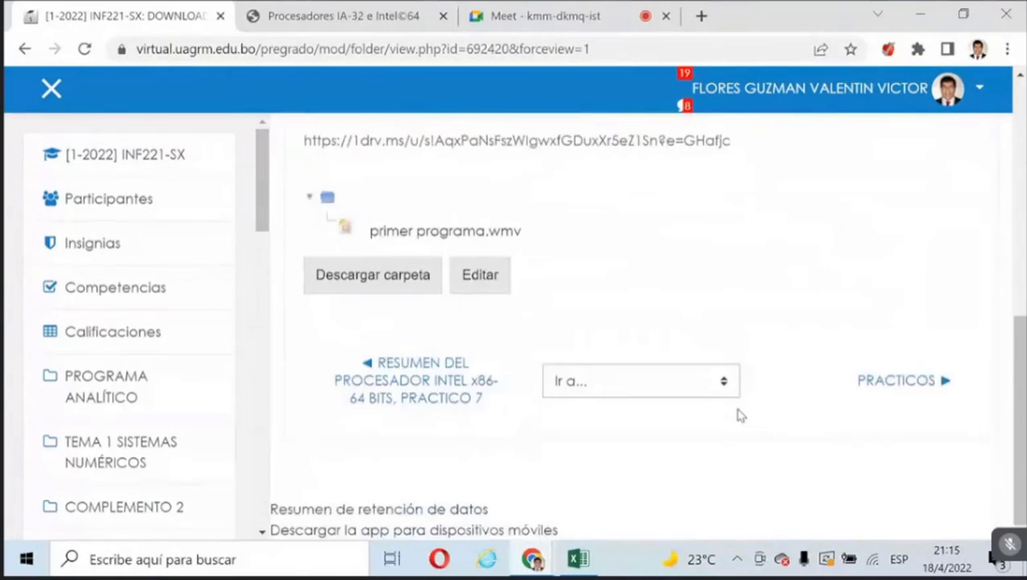
{"action": "scroll", "coordinate": [452, 387], "scroll_direction": "up", "scroll_amount": 1}
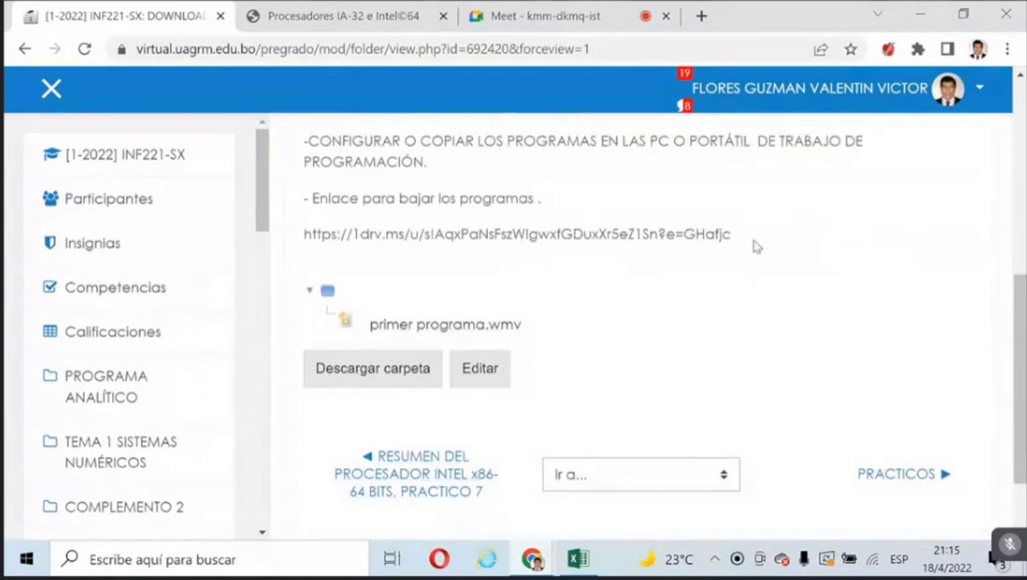
{"action": "left_click_drag", "start_coordinate": [755, 243], "coordinate": [561, 235]}
{"action": "left_click_drag", "start_coordinate": [756, 252], "coordinate": [303, 236]}
{"action": "key", "text": "super+c"}
{"action": "right_click", "coordinate": [358, 234]}
{"action": "left_click", "coordinate": [395, 252]}
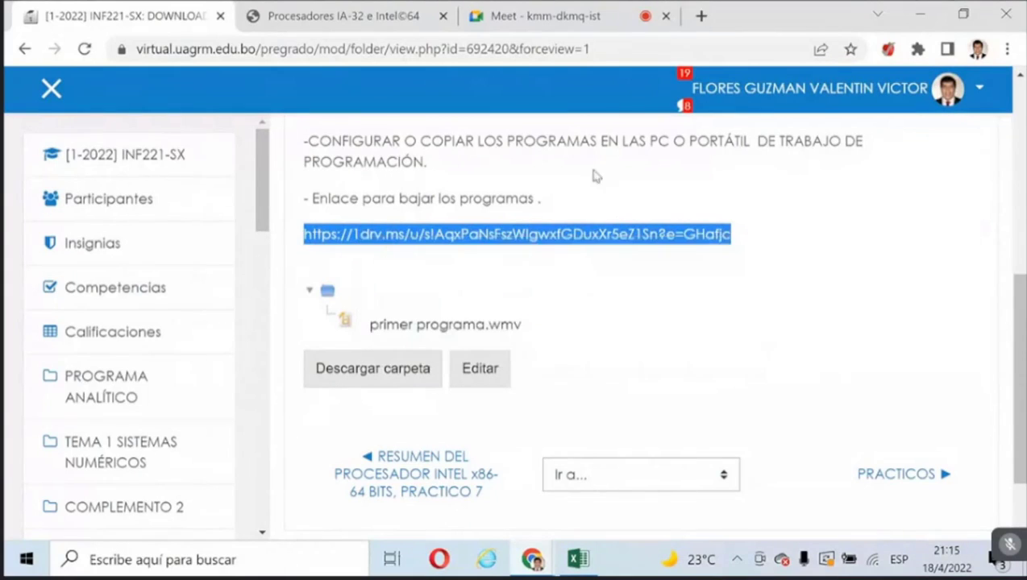
Open the copied link in a new browser tab, download mingw64.rar from OneDrive, and close the tab.
{"action": "key", "text": "ctrl+t"}
{"action": "right_click", "coordinate": [325, 54]}
{"action": "left_click", "coordinate": [395, 177]}
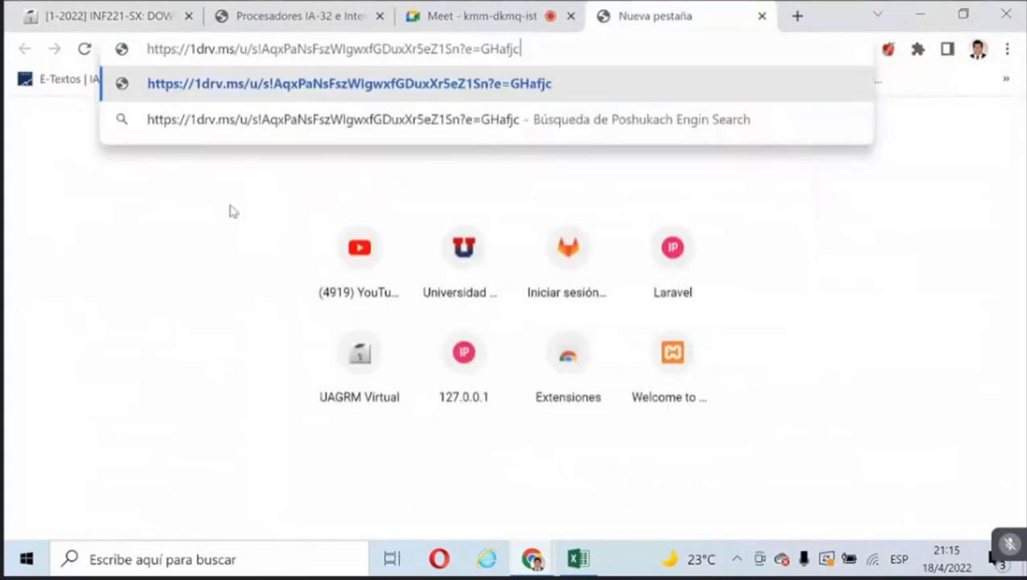
{"action": "key", "text": "Return"}
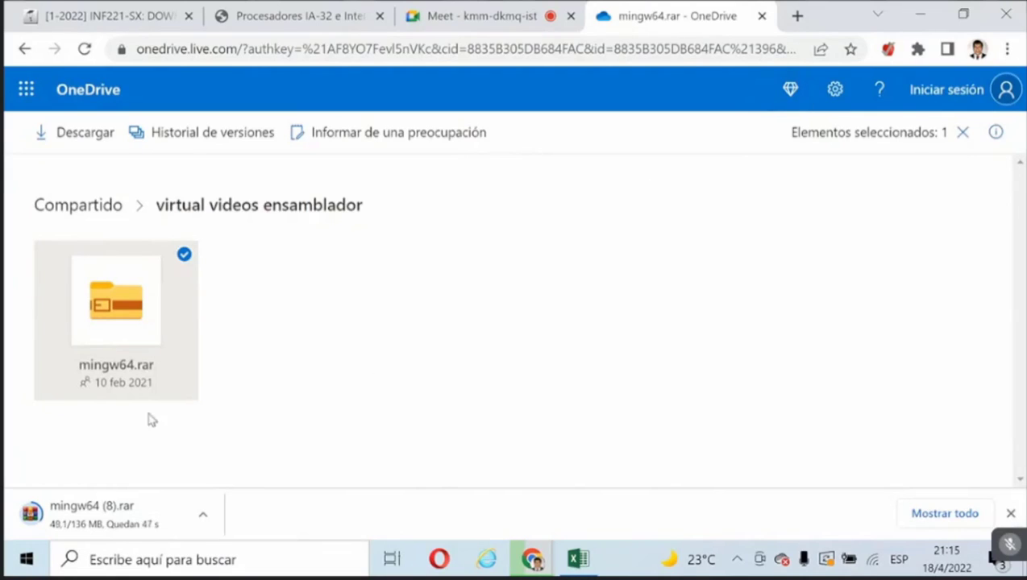
{"action": "key", "text": "ctrl+w"}
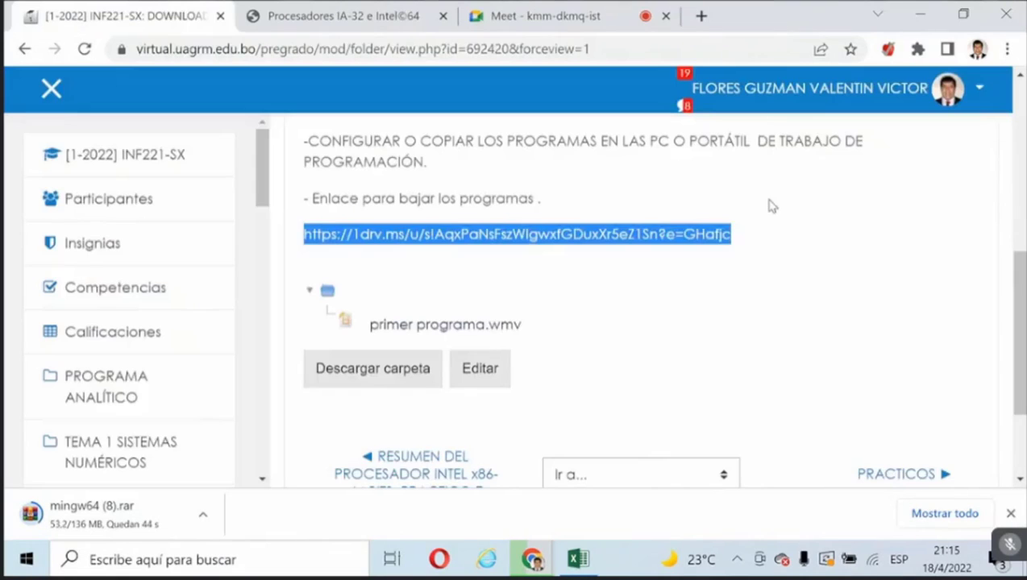
Minimize Chrome and Excel, and open the mingw64 folder on Disco local (C:) in File Explorer.
{"action": "left_click", "coordinate": [918, 15]}
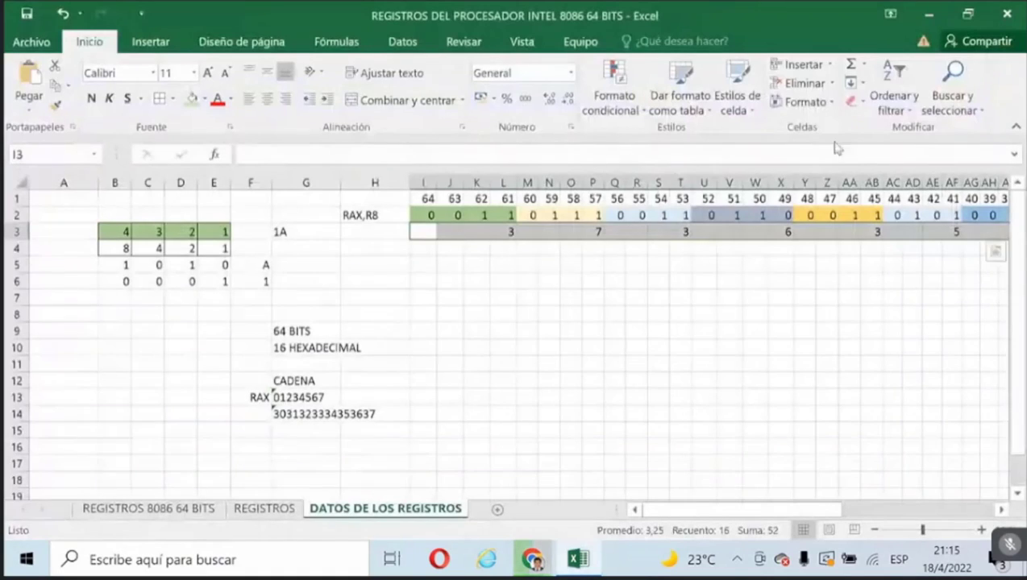
{"action": "left_click", "coordinate": [928, 15]}
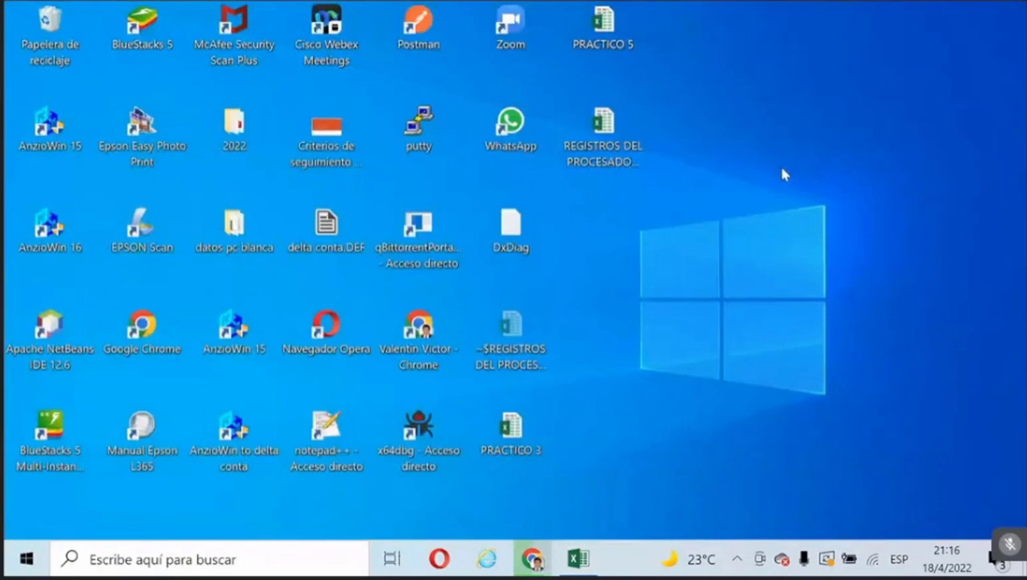
{"action": "key", "text": "super+e"}
{"action": "scroll", "coordinate": [264, 373], "scroll_direction": "down", "scroll_amount": 3}
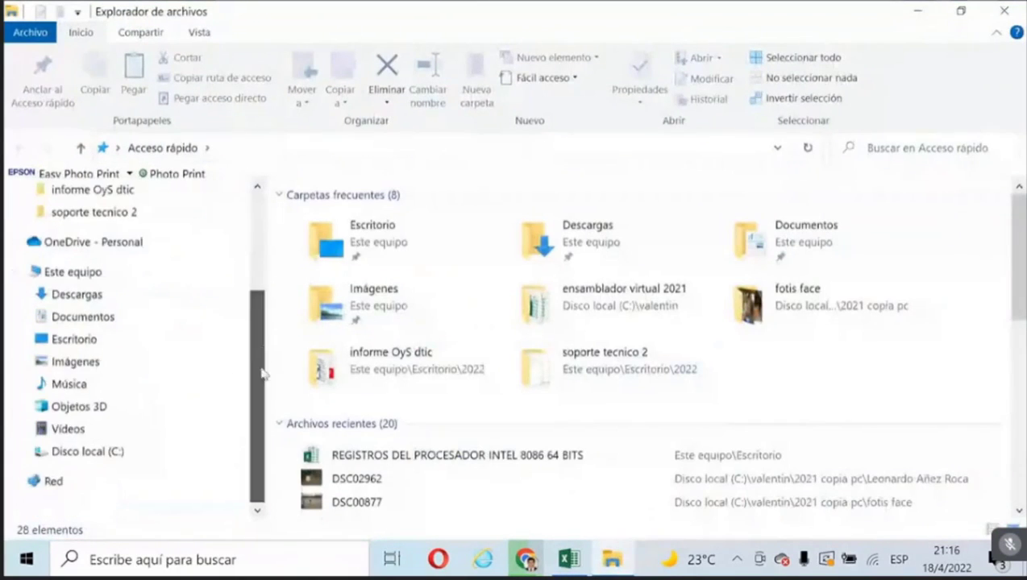
{"action": "left_click", "coordinate": [22, 451]}
{"action": "scroll", "coordinate": [24, 443], "scroll_direction": "up", "scroll_amount": 2}
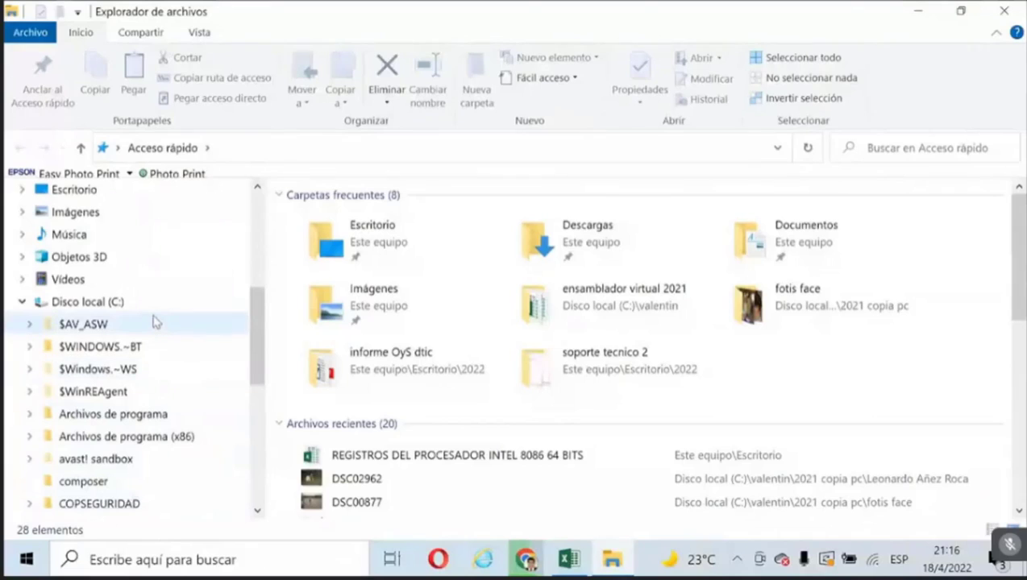
{"action": "scroll", "coordinate": [155, 323], "scroll_direction": "down", "scroll_amount": 2}
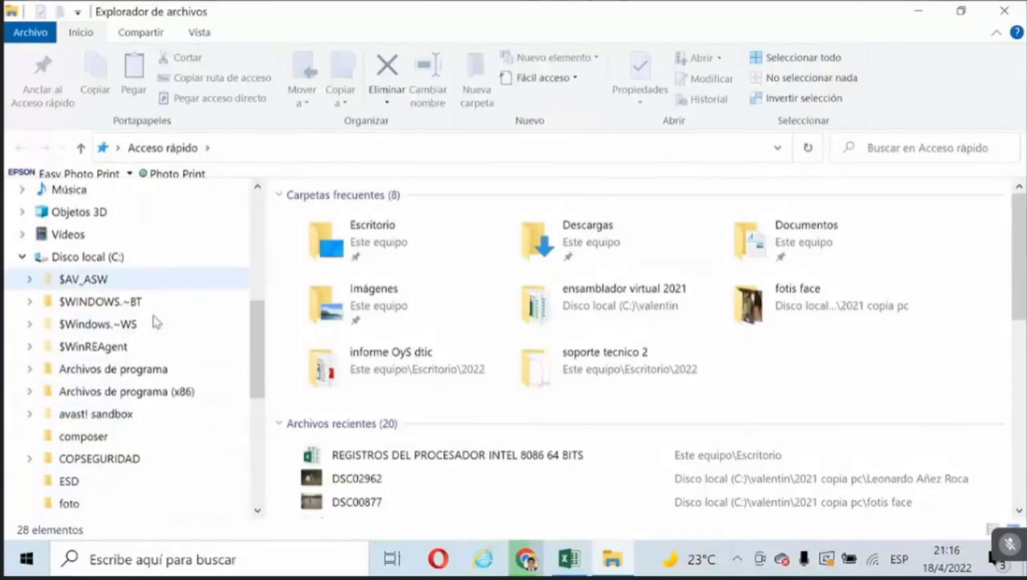
{"action": "scroll", "coordinate": [153, 324], "scroll_direction": "up", "scroll_amount": 1}
{"action": "scroll", "coordinate": [154, 323], "scroll_direction": "up", "scroll_amount": 1}
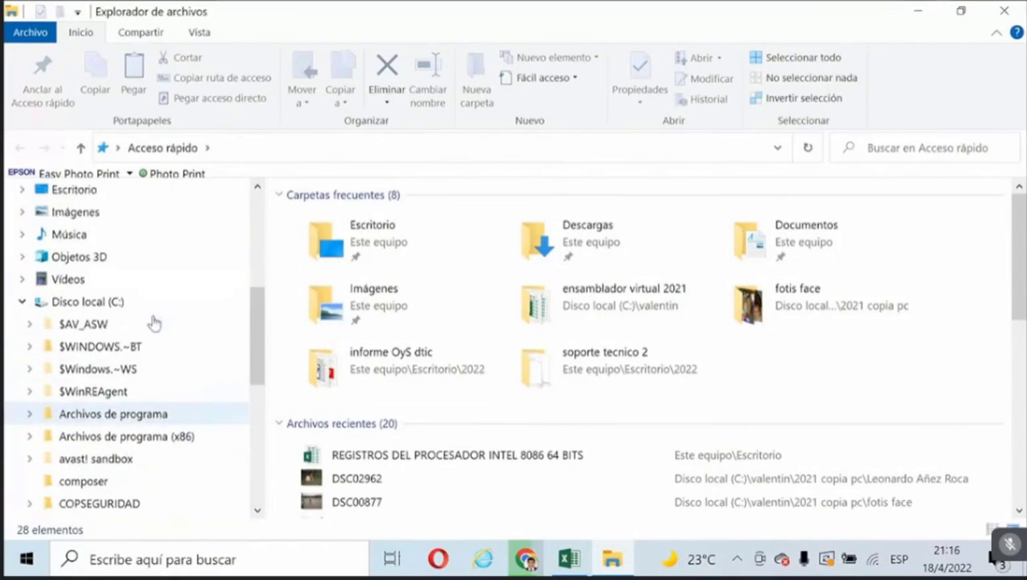
{"action": "left_click", "coordinate": [87, 303]}
{"action": "scroll", "coordinate": [143, 329], "scroll_direction": "down", "scroll_amount": 3}
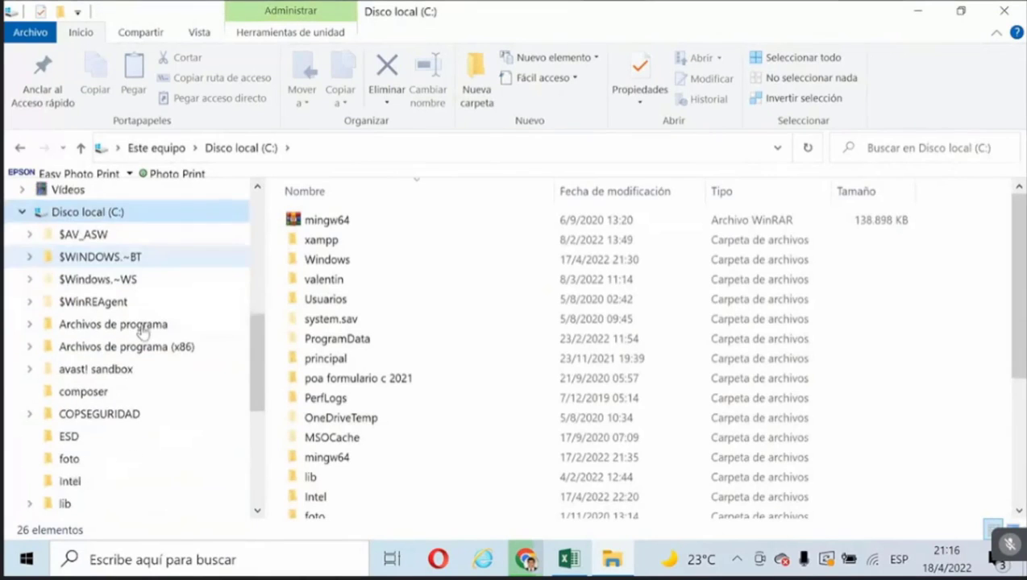
{"action": "left_click", "coordinate": [104, 392]}
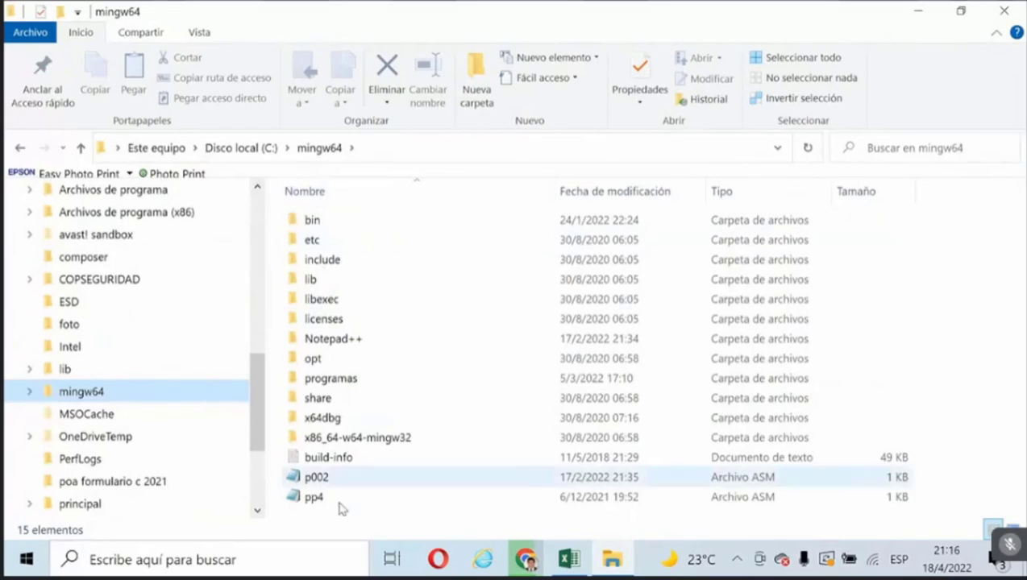
Open the Notepad++ folder inside mingw64 and select the notepad++ application.
{"action": "double_click", "coordinate": [351, 345]}
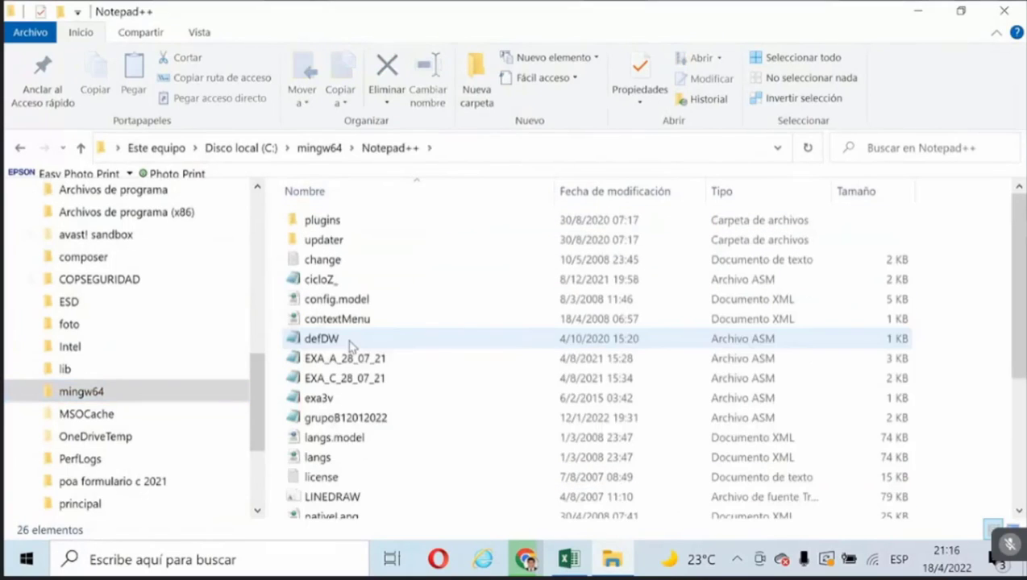
{"action": "scroll", "coordinate": [451, 362], "scroll_direction": "down", "scroll_amount": 4}
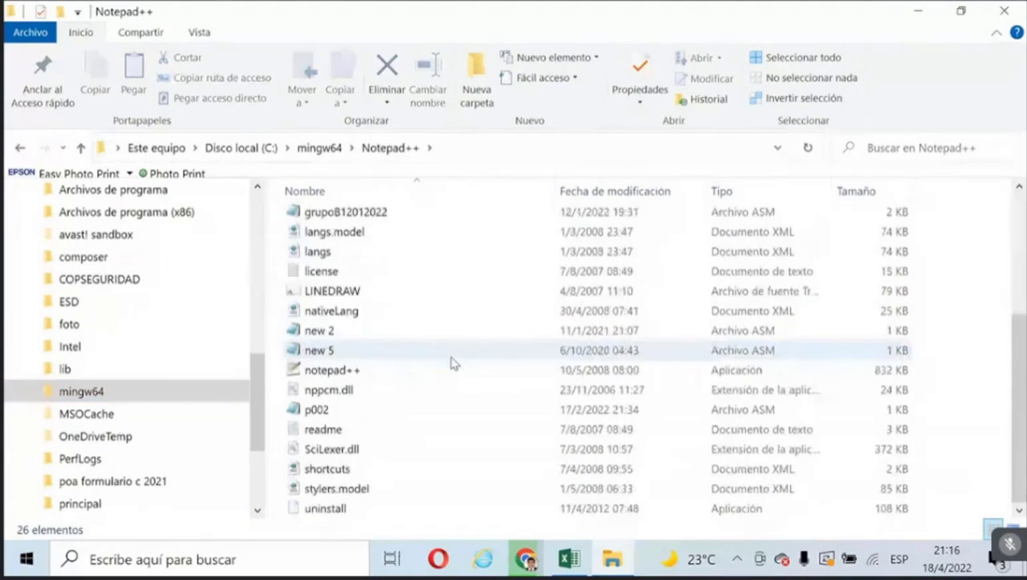
{"action": "left_click", "coordinate": [392, 372]}
Minimize File Explorer and move the notepad++ and x64dbg shortcuts to the desktop's upper-right corner, one below the other.
{"action": "left_click", "coordinate": [917, 13]}
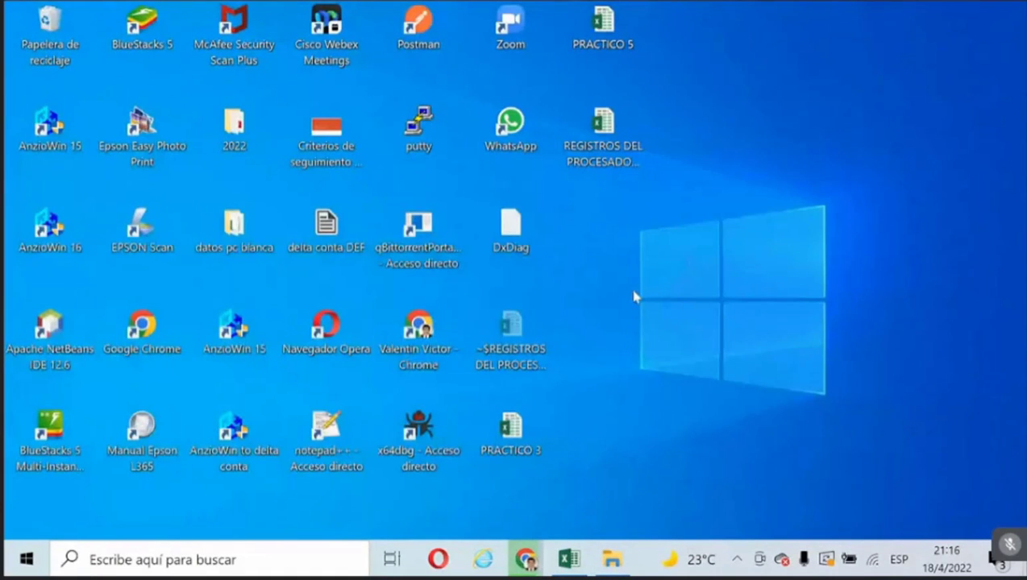
{"action": "left_click_drag", "start_coordinate": [326, 427], "coordinate": [972, 32]}
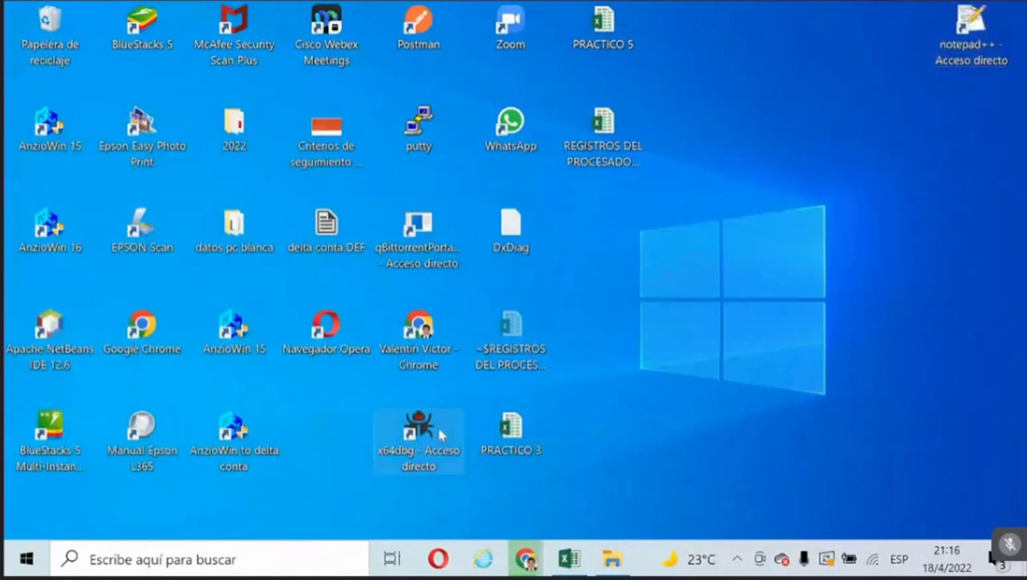
{"action": "left_click_drag", "start_coordinate": [440, 436], "coordinate": [970, 127]}
Return to the Notepad++ folder in File Explorer and bring up the notepad++ application's file options without choosing any.
{"action": "left_click", "coordinate": [612, 560]}
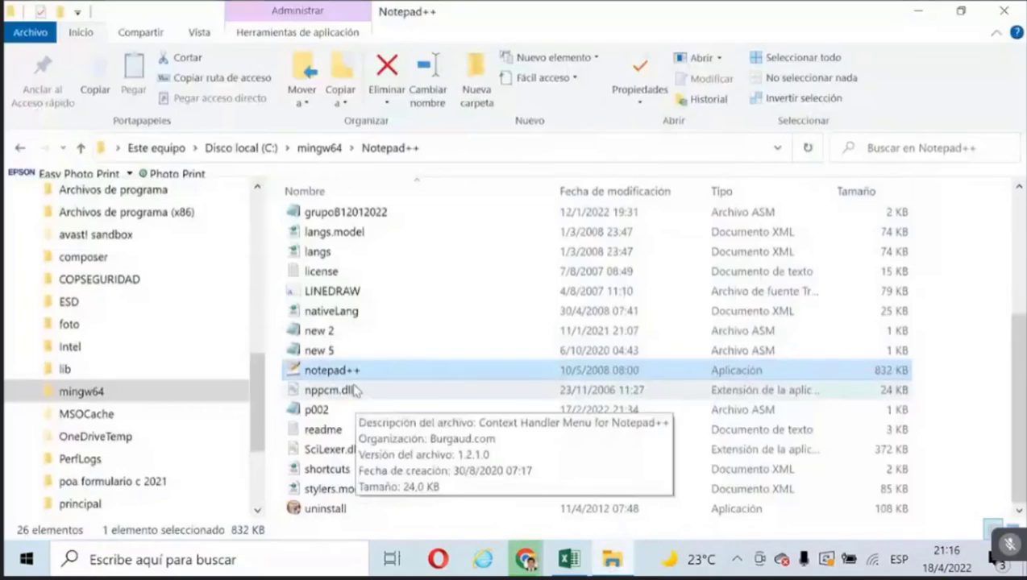
{"action": "right_click", "coordinate": [355, 371]}
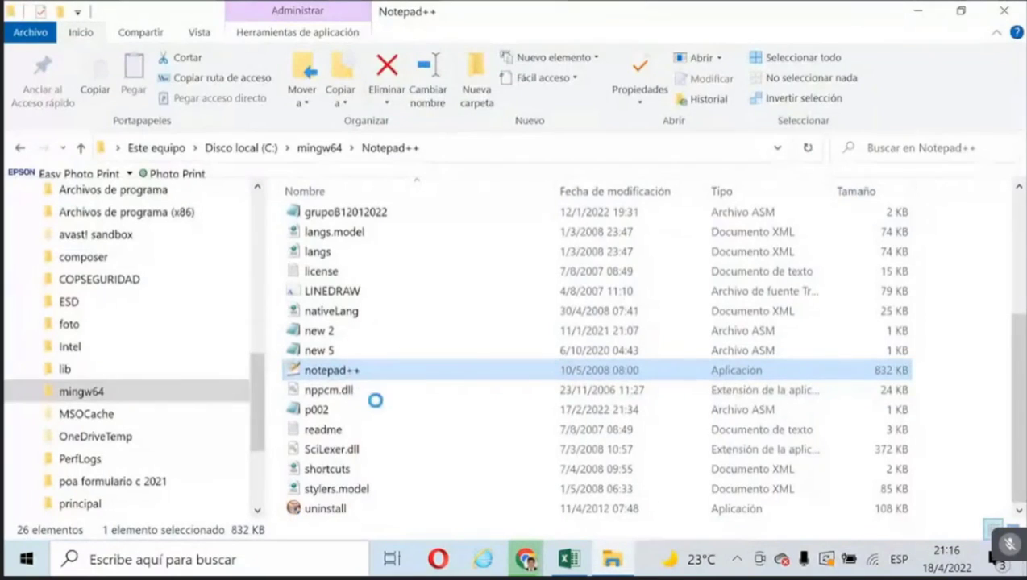
{"action": "left_click", "coordinate": [781, 23]}
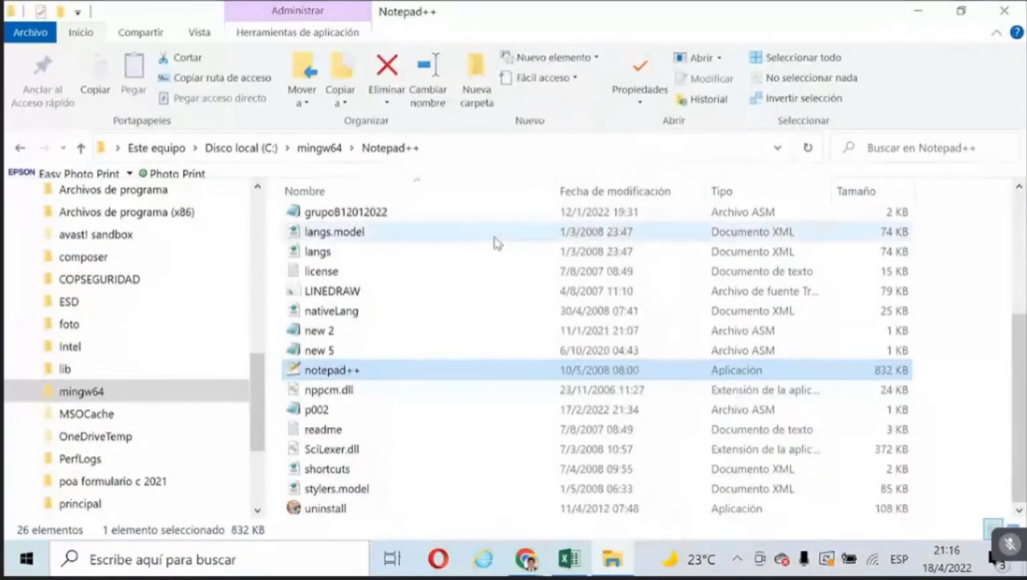
{"action": "scroll", "coordinate": [487, 330], "scroll_direction": "up", "scroll_amount": 3}
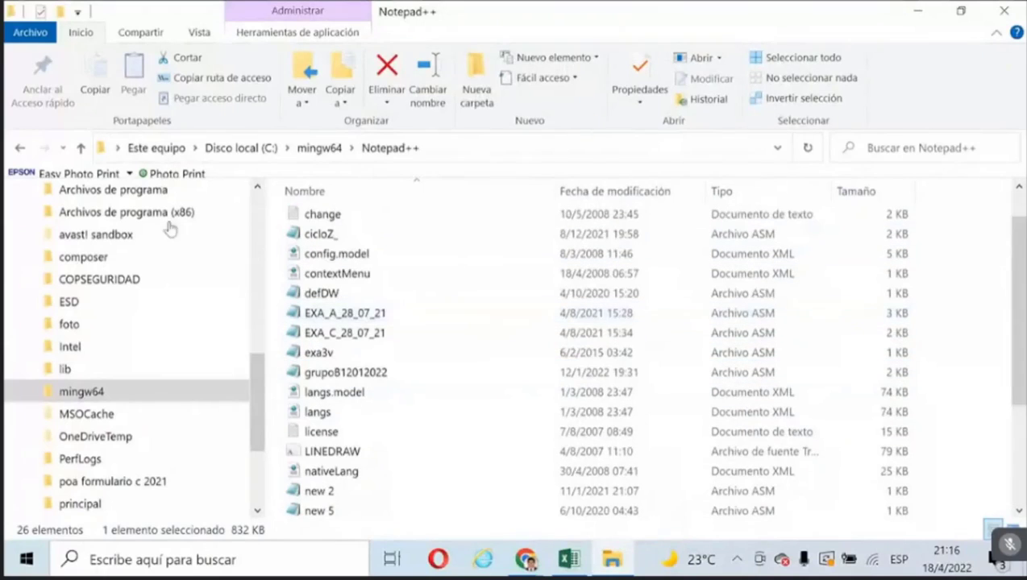
Go back to the mingw64 folder and open x64dbg\release\x64 down to its x64dbg application.
{"action": "left_click", "coordinate": [80, 147]}
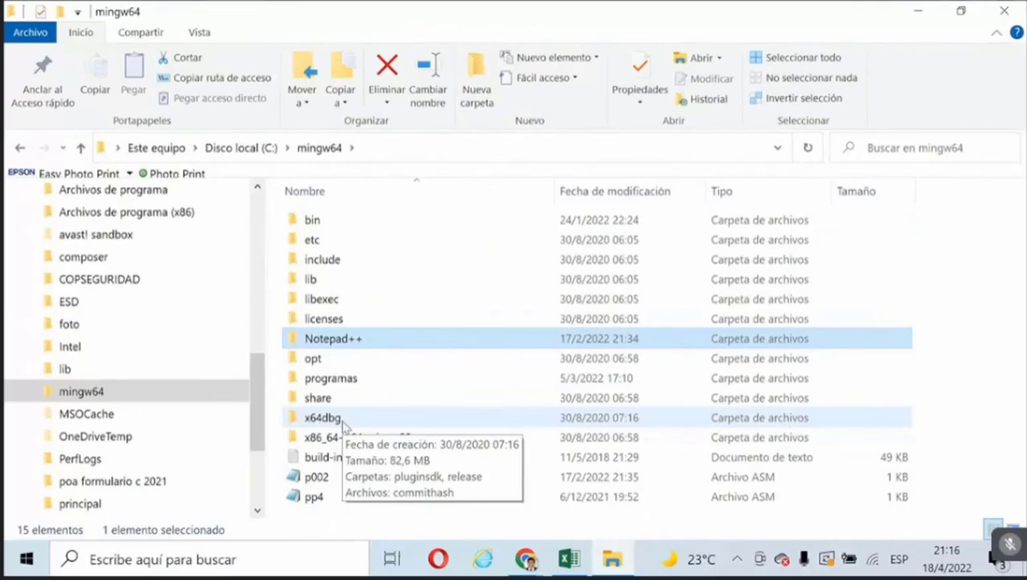
{"action": "double_click", "coordinate": [342, 421]}
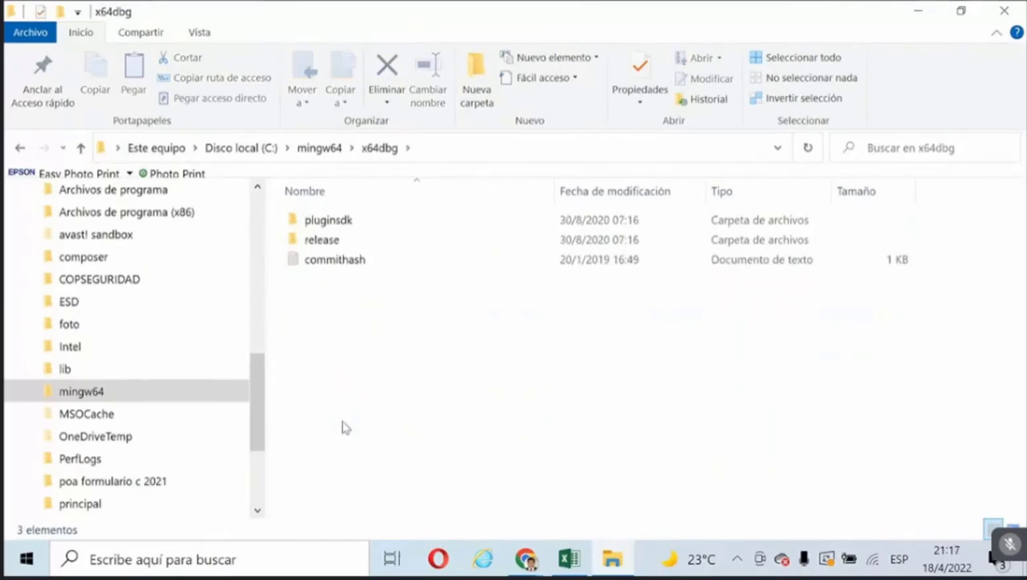
{"action": "double_click", "coordinate": [343, 242]}
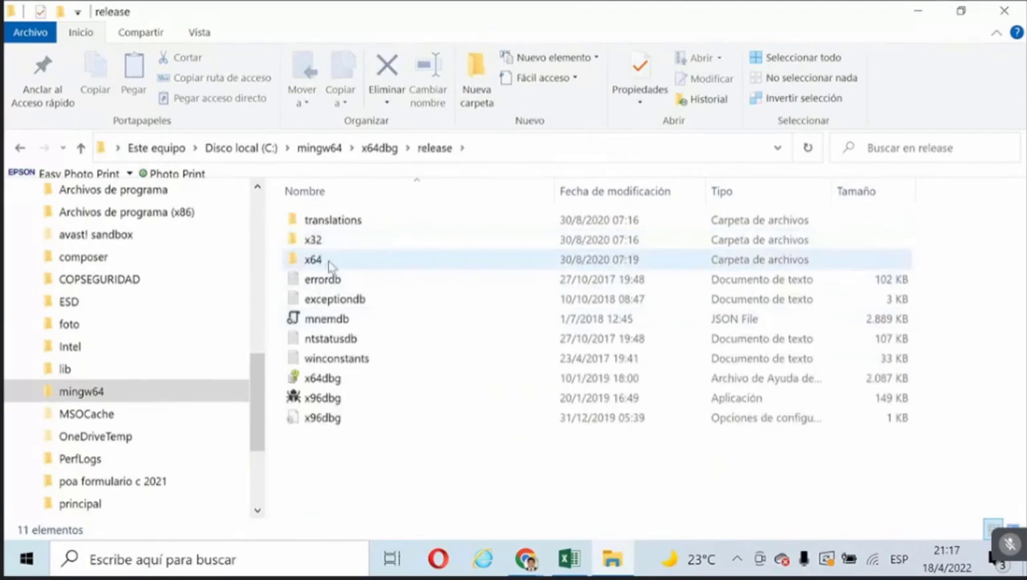
{"action": "double_click", "coordinate": [326, 260]}
{"action": "scroll", "coordinate": [332, 271], "scroll_direction": "down", "scroll_amount": 5}
{"action": "scroll", "coordinate": [329, 268], "scroll_direction": "down", "scroll_amount": 2}
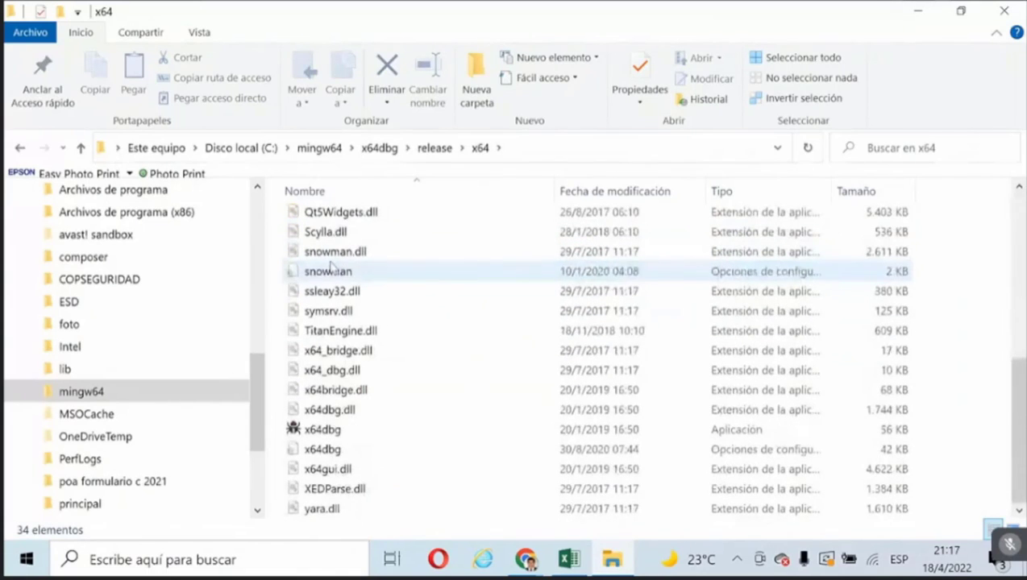
Select the x64dbg application in the x64 folder and minimize File Explorer to show the desktop.
{"action": "right_click", "coordinate": [330, 429]}
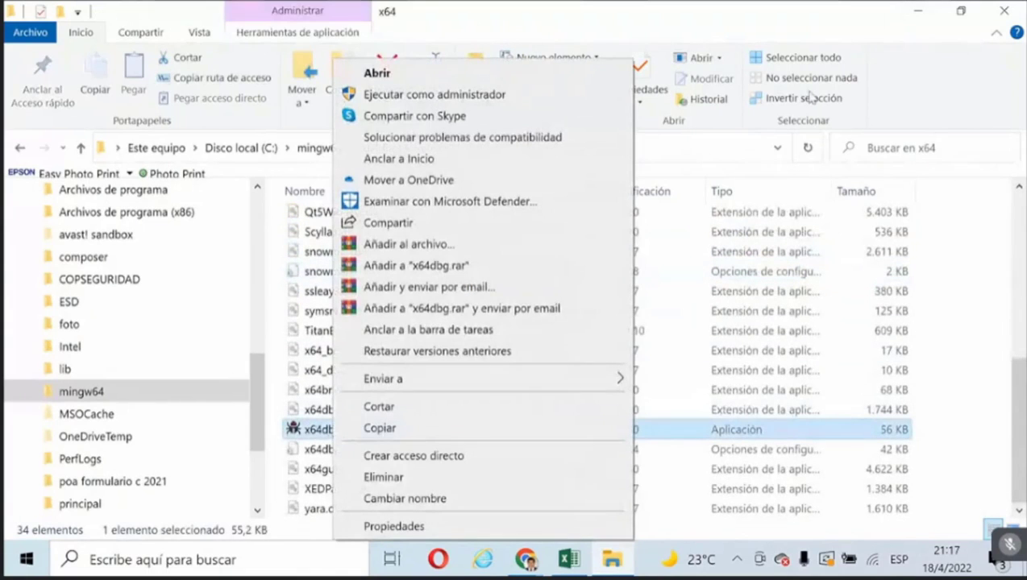
{"action": "left_click", "coordinate": [797, 24]}
{"action": "left_click", "coordinate": [917, 11]}
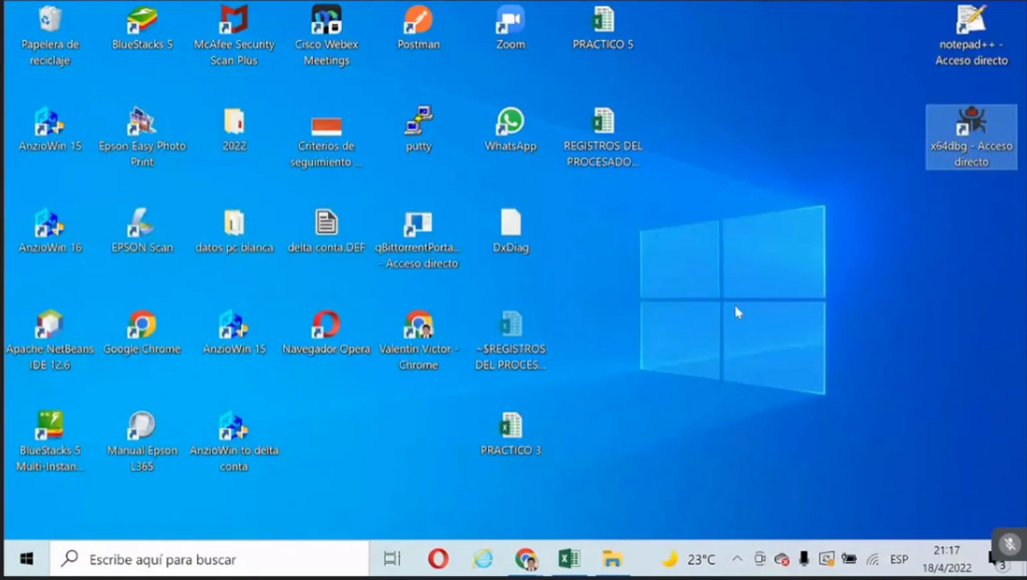
{"action": "left_click", "coordinate": [612, 559]}
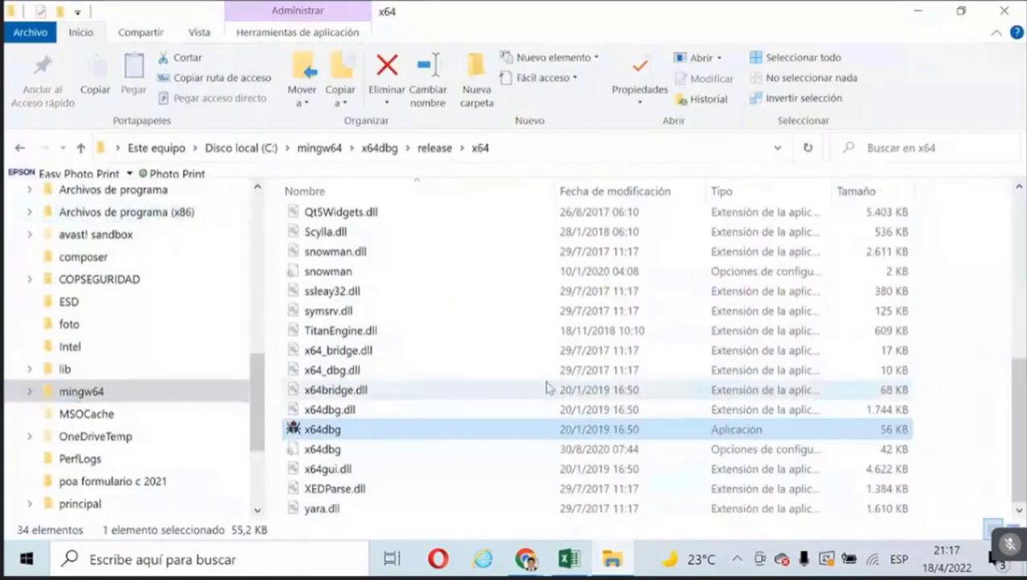
{"action": "left_click", "coordinate": [918, 11]}
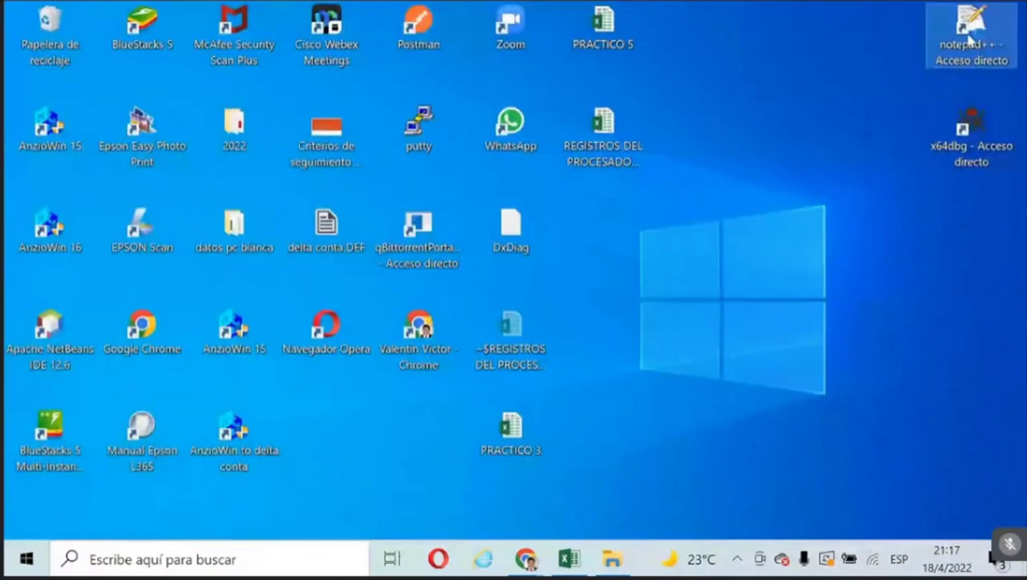
Launch Notepad++ from its desktop shortcut and set the language of EXA04032022_A.asm to Assembly.
{"action": "double_click", "coordinate": [969, 41]}
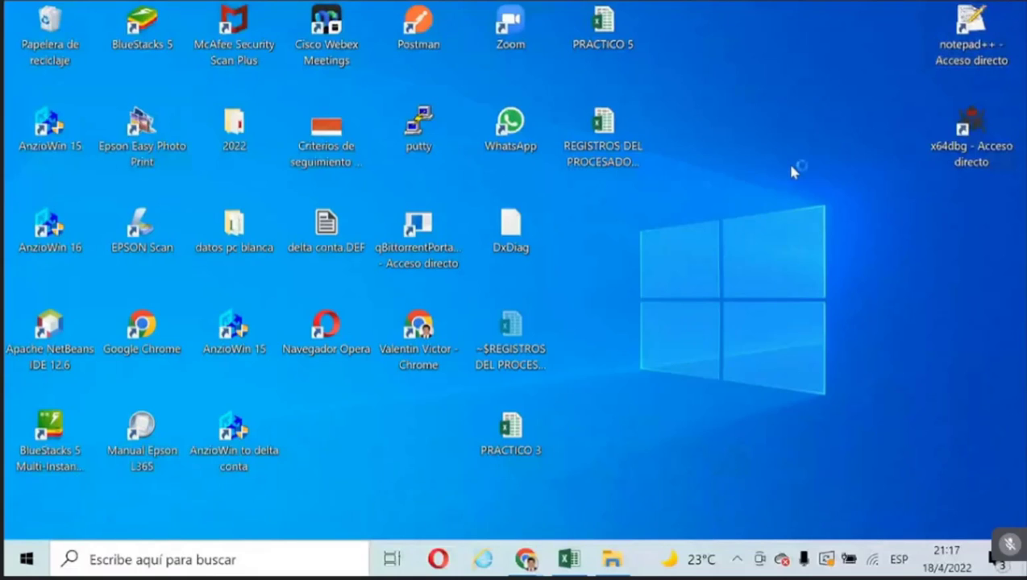
{"action": "scroll", "coordinate": [308, 262], "scroll_direction": "up", "scroll_amount": 20}
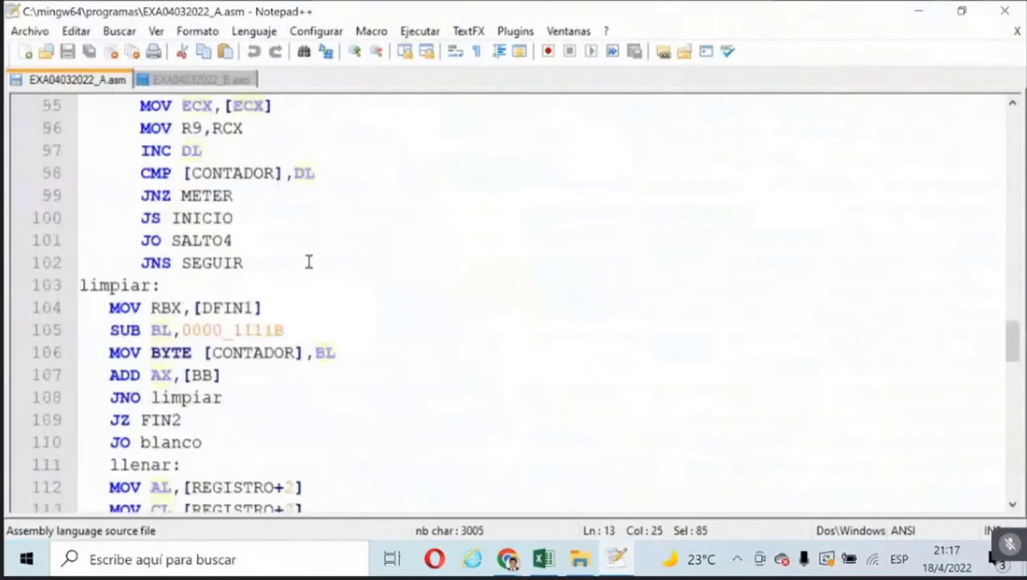
{"action": "scroll", "coordinate": [308, 262], "scroll_direction": "up", "scroll_amount": 20}
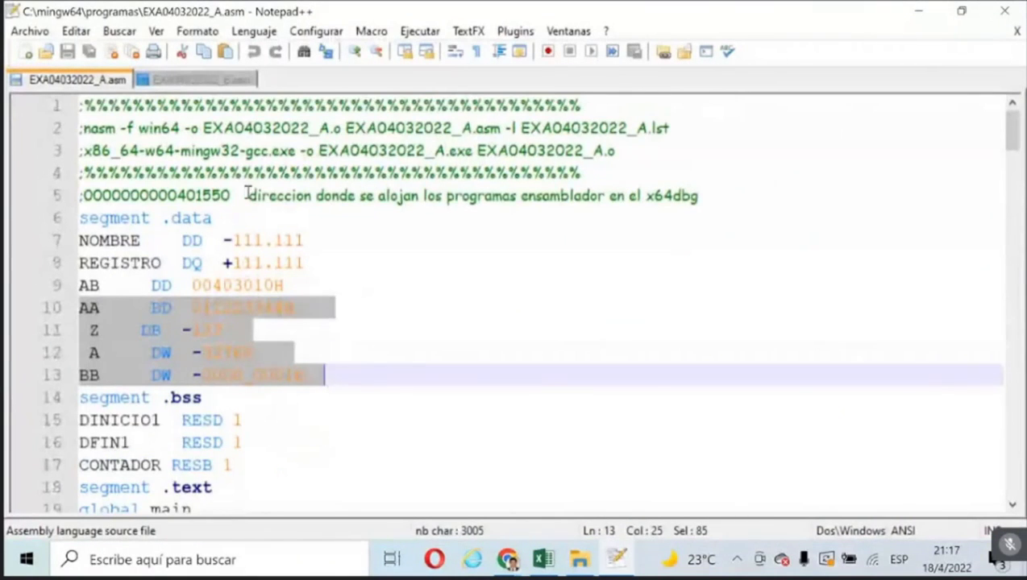
{"action": "left_click", "coordinate": [253, 31]}
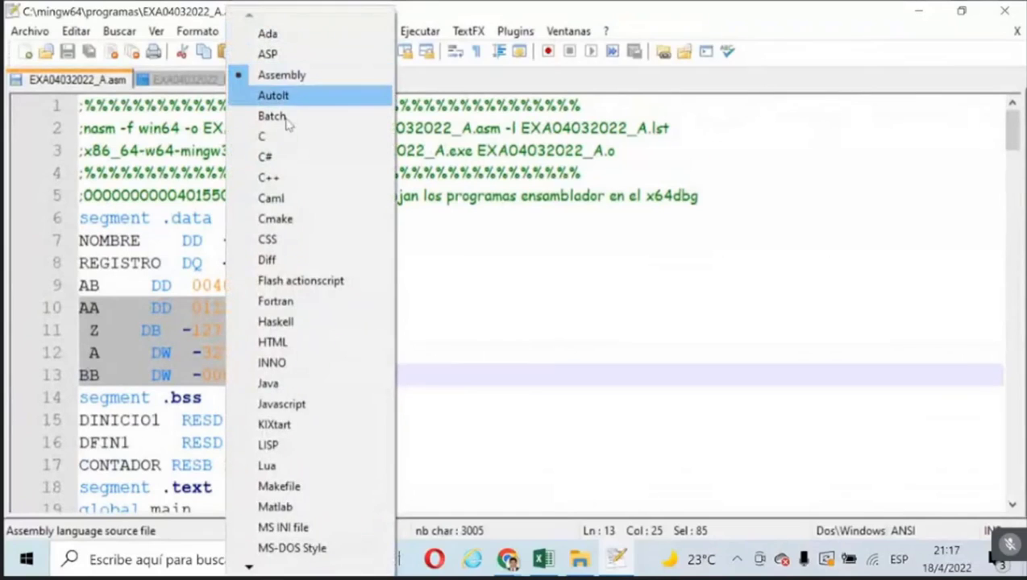
{"action": "left_click", "coordinate": [343, 74]}
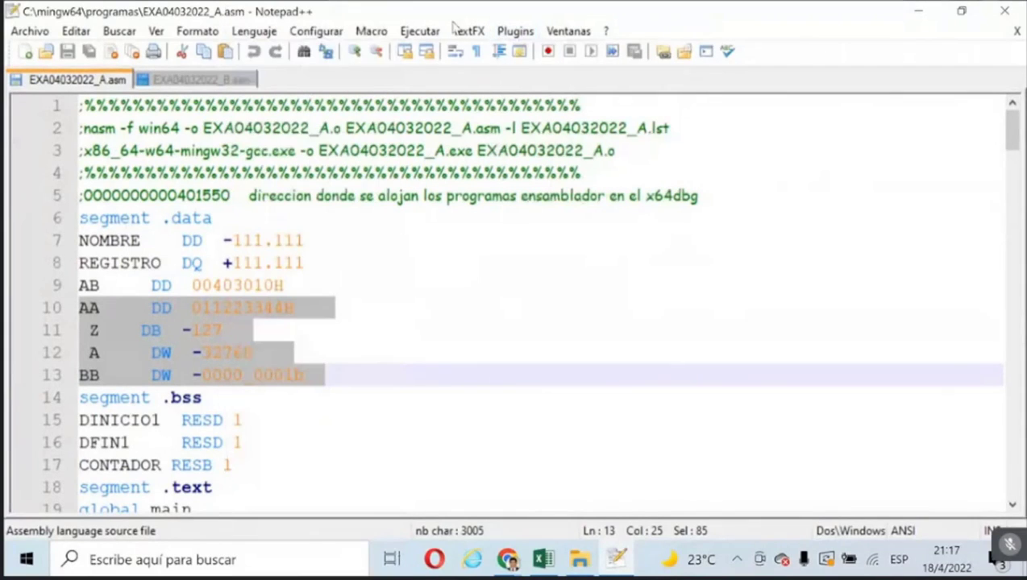
Start opening a file from the mingw64\programas folder and sort the file list by type.
{"action": "left_click", "coordinate": [29, 31]}
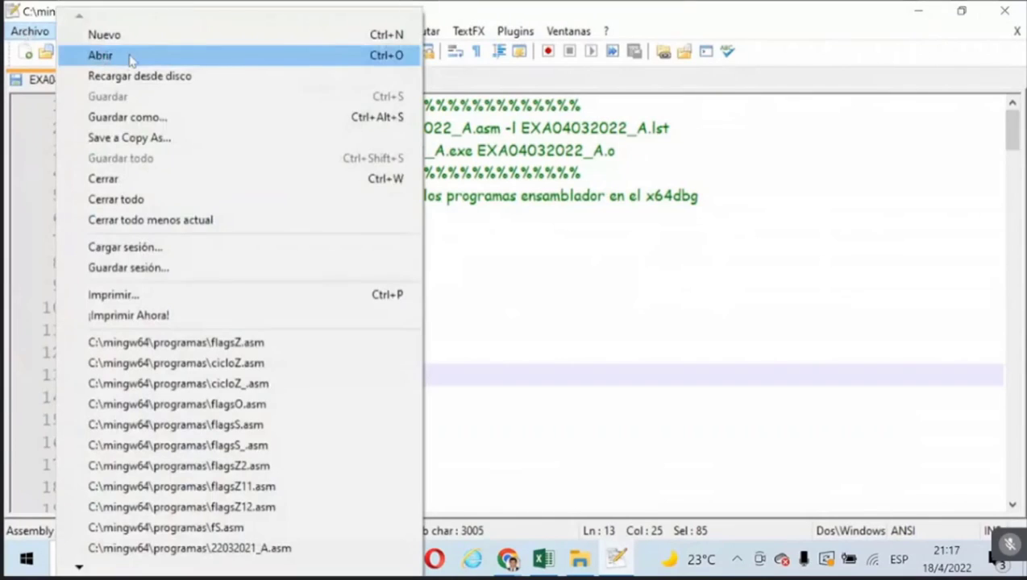
{"action": "key", "text": "Escape"}
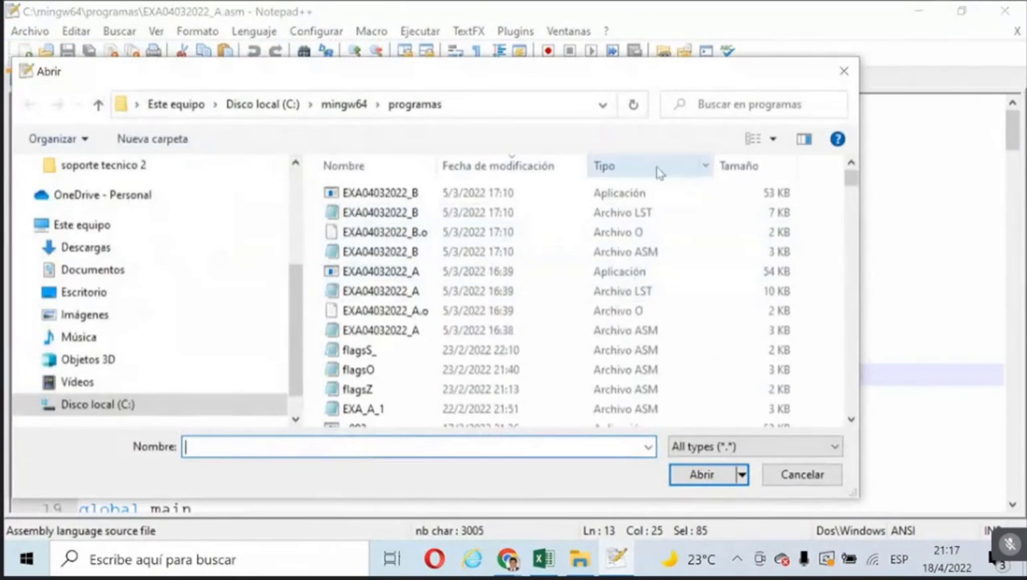
{"action": "left_click", "coordinate": [597, 166]}
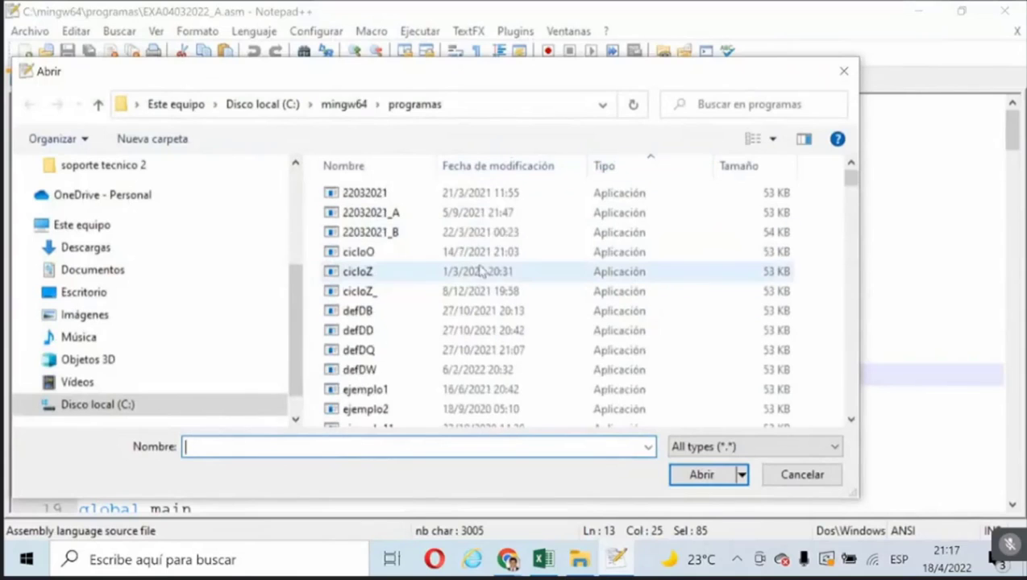
Find the ASM file p00 among the Archivo ASM entries of the programas folder and open it.
{"action": "scroll", "coordinate": [458, 253], "scroll_direction": "down", "scroll_amount": 5}
{"action": "scroll", "coordinate": [457, 253], "scroll_direction": "down", "scroll_amount": 15}
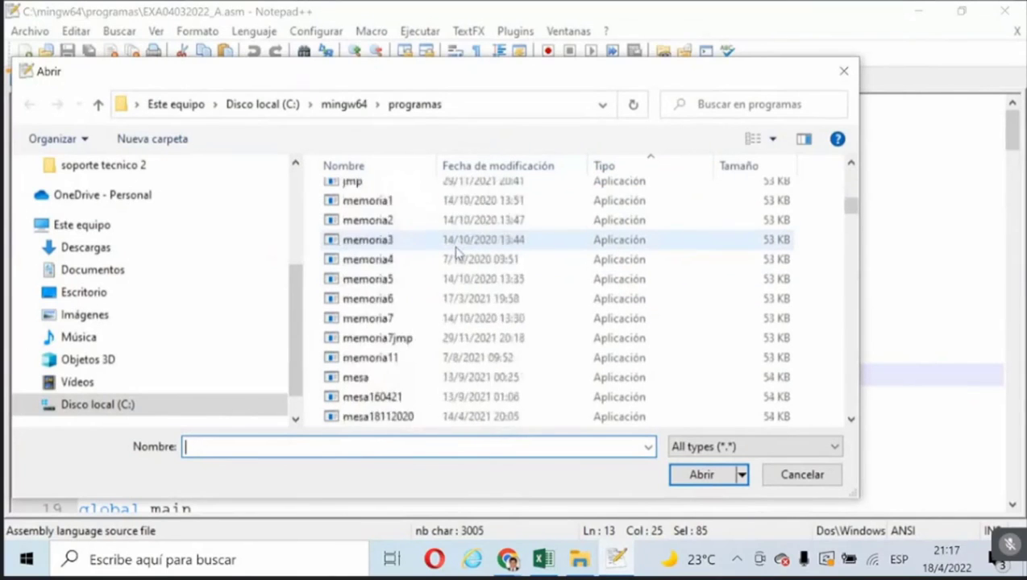
{"action": "scroll", "coordinate": [457, 252], "scroll_direction": "up", "scroll_amount": 3}
{"action": "scroll", "coordinate": [457, 252], "scroll_direction": "up", "scroll_amount": 2}
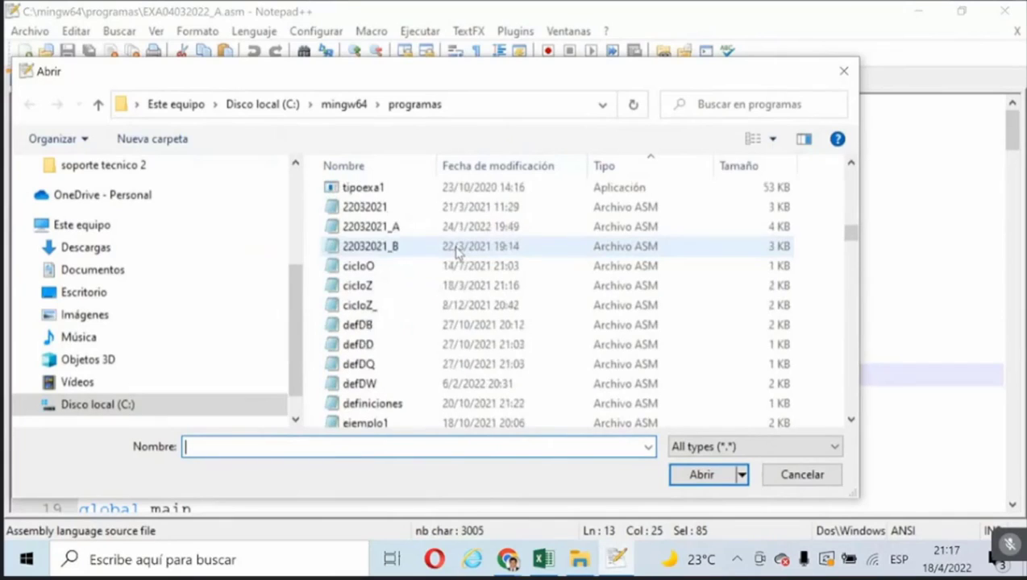
{"action": "scroll", "coordinate": [459, 269], "scroll_direction": "down", "scroll_amount": 2}
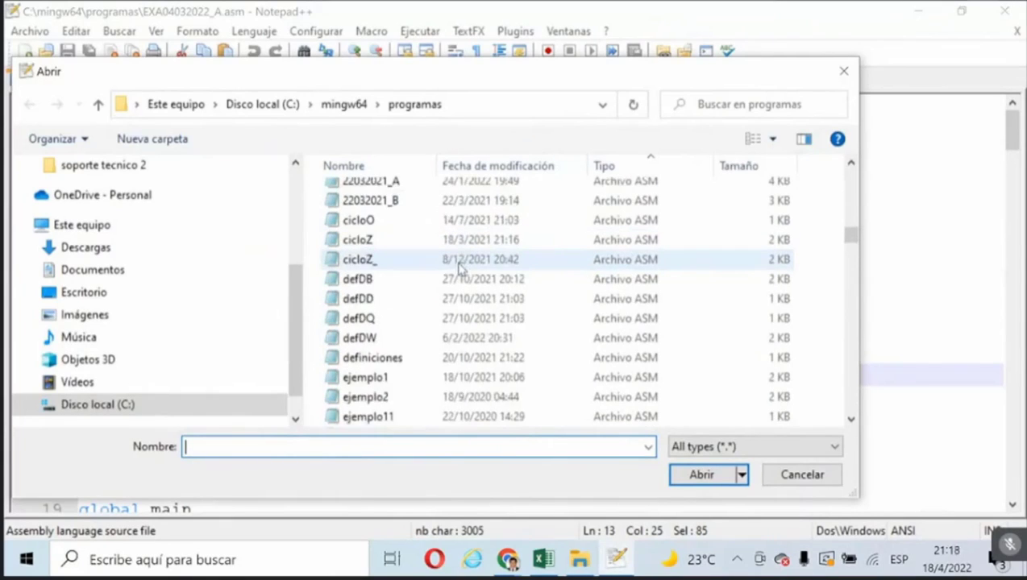
{"action": "scroll", "coordinate": [460, 269], "scroll_direction": "down", "scroll_amount": 4}
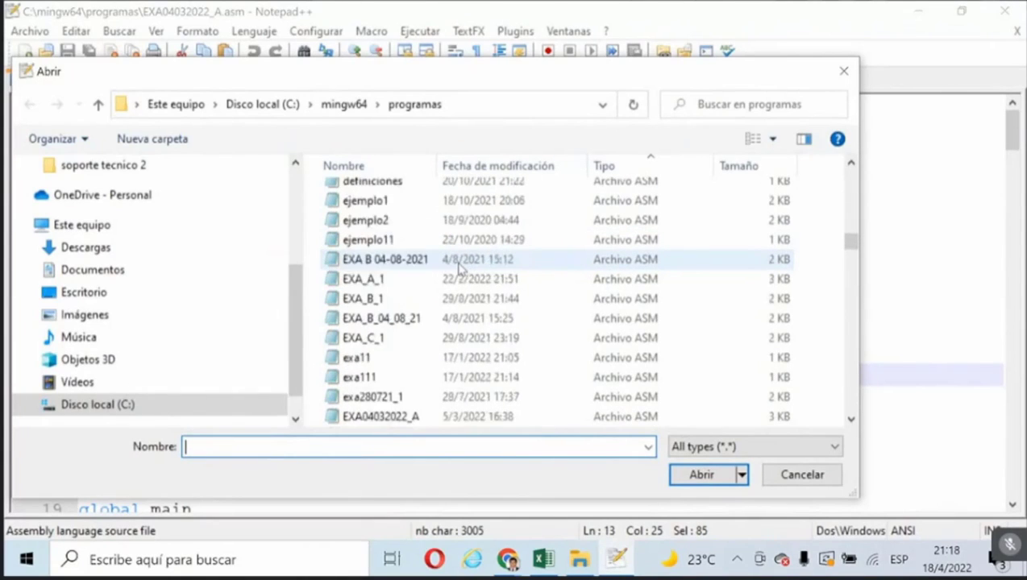
{"action": "scroll", "coordinate": [459, 268], "scroll_direction": "down", "scroll_amount": 4}
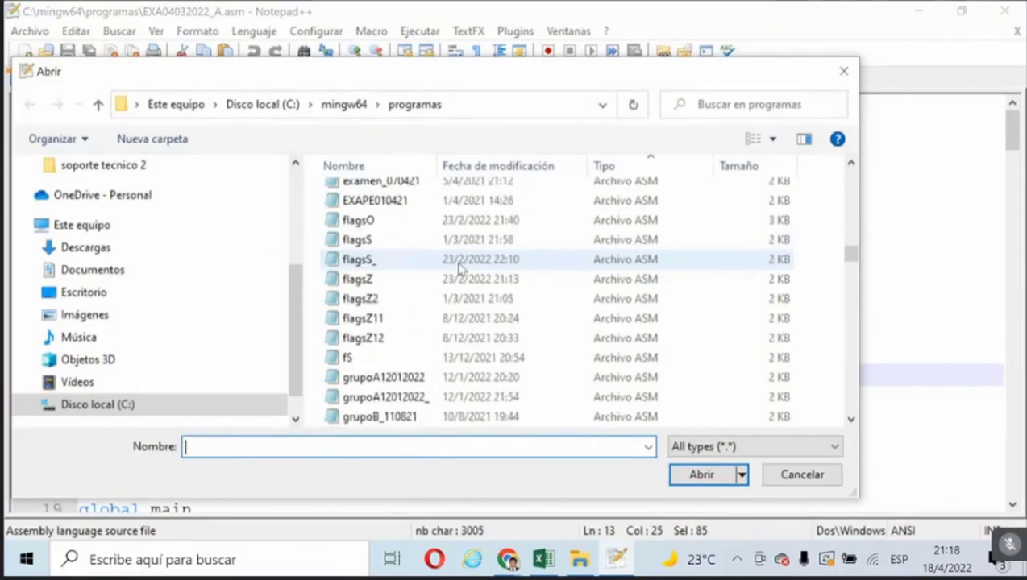
{"action": "scroll", "coordinate": [460, 268], "scroll_direction": "down", "scroll_amount": 2}
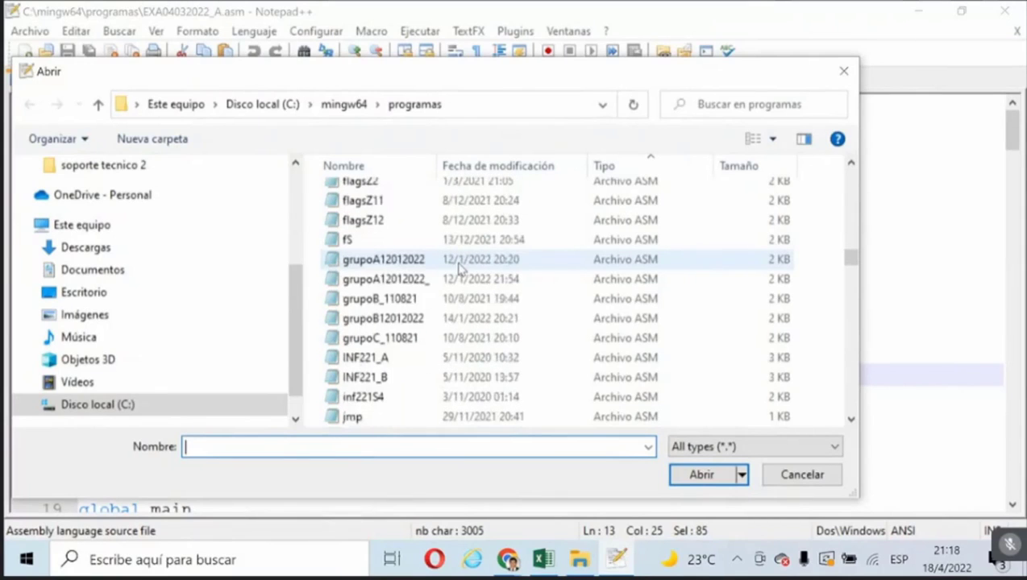
{"action": "scroll", "coordinate": [459, 268], "scroll_direction": "down", "scroll_amount": 7}
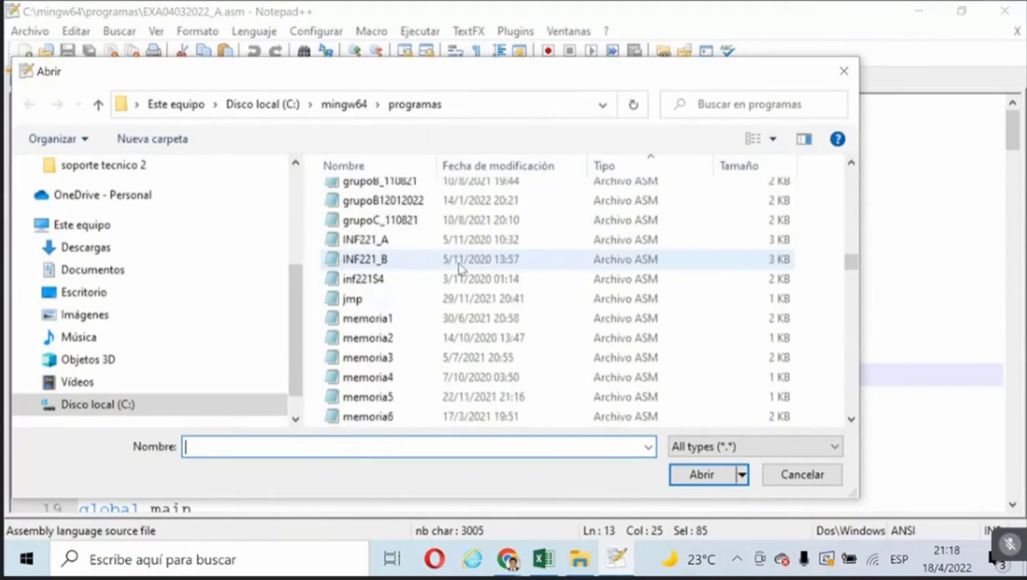
{"action": "scroll", "coordinate": [459, 269], "scroll_direction": "down", "scroll_amount": 1}
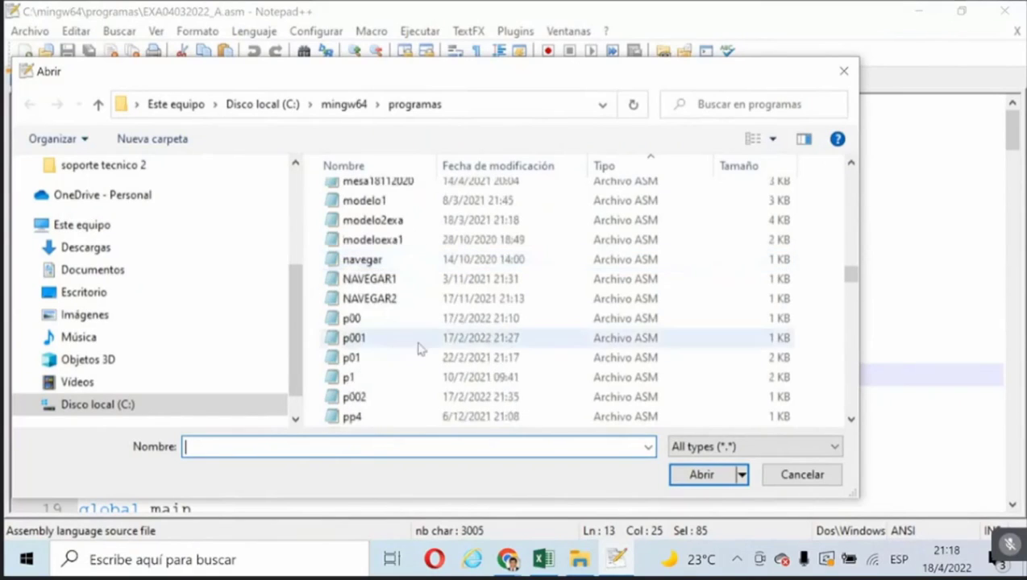
{"action": "left_click", "coordinate": [353, 319]}
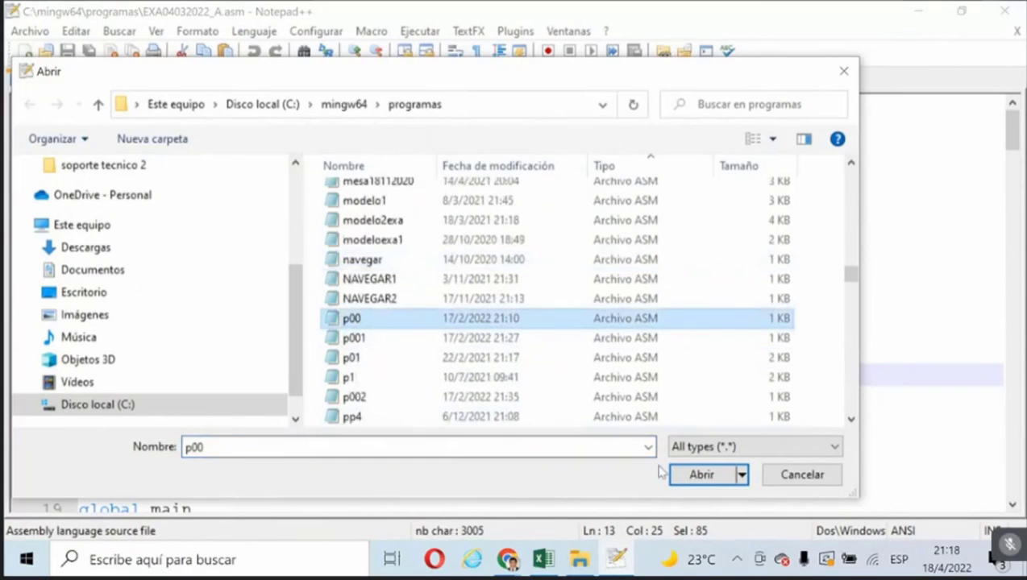
{"action": "left_click", "coordinate": [699, 476]}
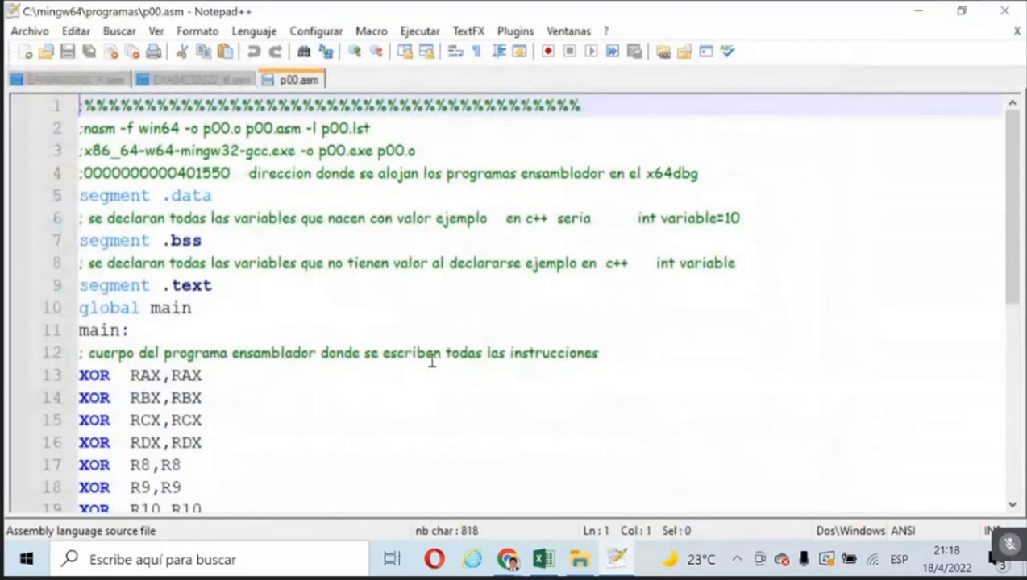
Enlarge the p00.asm text, look through the code, and select the whole "segment .data" line.
{"action": "scroll", "coordinate": [431, 361], "scroll_direction": "down", "scroll_amount": 5}
{"action": "scroll", "coordinate": [431, 361], "scroll_direction": "up", "scroll_amount": 5}
{"action": "scroll", "coordinate": [348, 296], "scroll_direction": "up", "scroll_amount": 2, "text": "ctrl"}
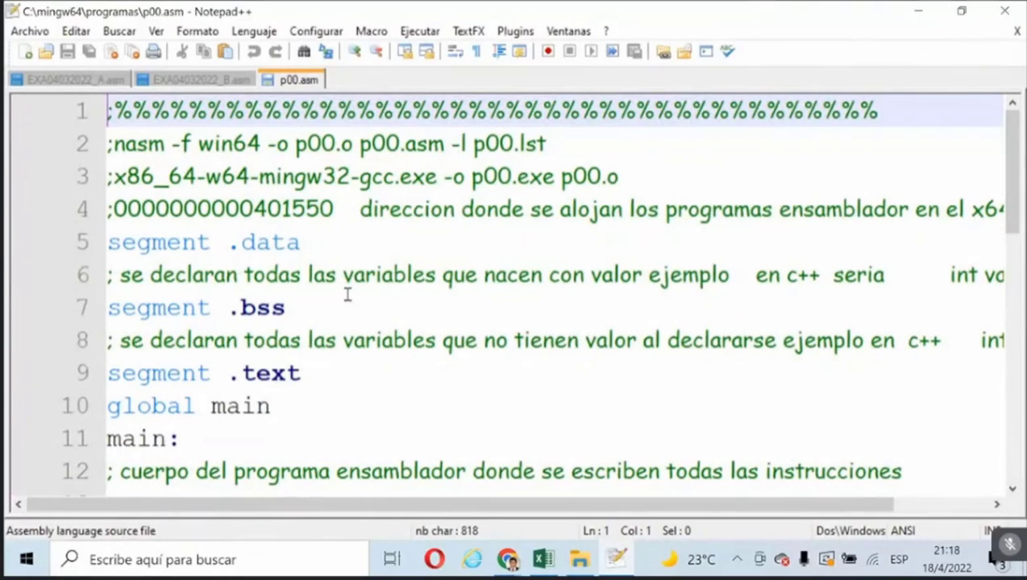
{"action": "left_click_drag", "start_coordinate": [227, 243], "coordinate": [322, 248]}
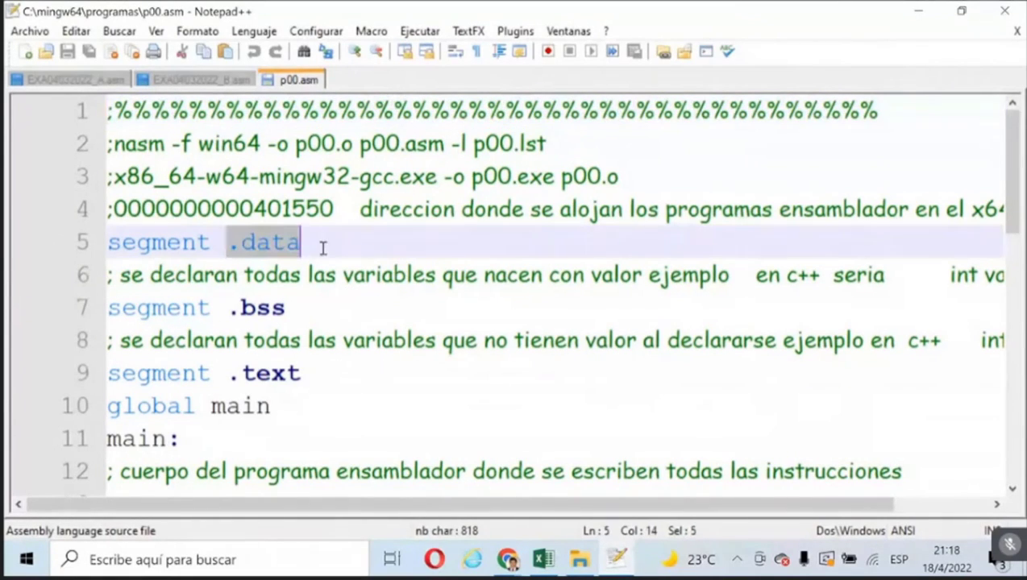
{"action": "scroll", "coordinate": [378, 390], "scroll_direction": "down", "scroll_amount": 4}
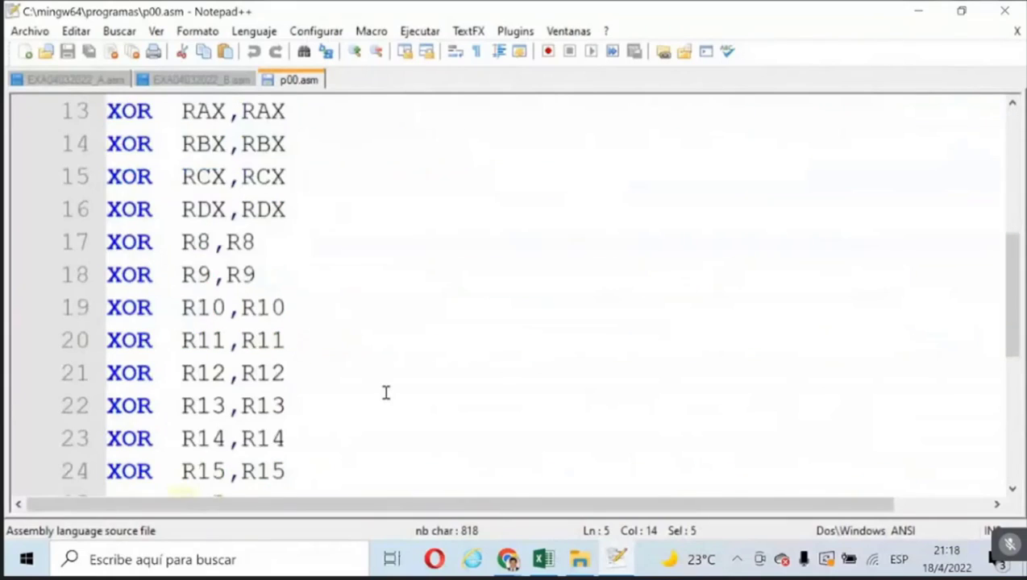
{"action": "scroll", "coordinate": [385, 392], "scroll_direction": "up", "scroll_amount": 4}
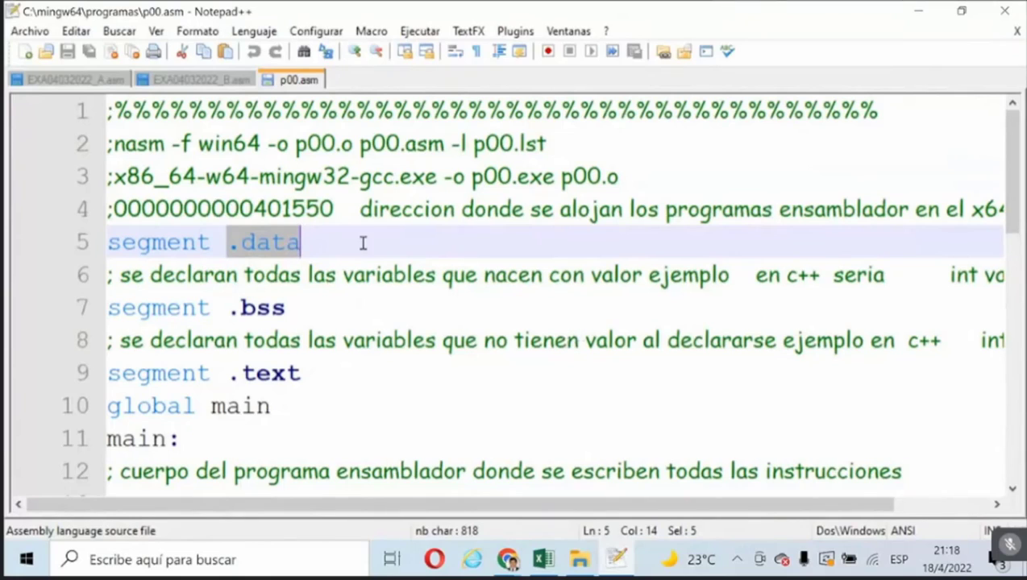
{"action": "left_click_drag", "start_coordinate": [360, 241], "coordinate": [83, 246]}
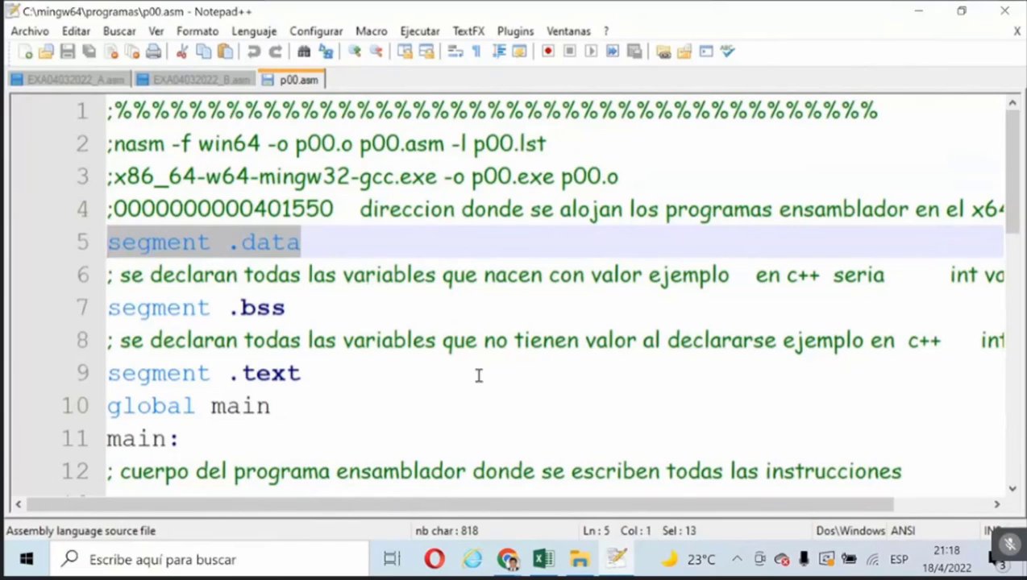
Reduce the text size so the long comments fit, and highlight int and the value 10 in the .data segment's C++ example.
{"action": "scroll", "coordinate": [568, 393], "scroll_direction": "down", "scroll_amount": 2}
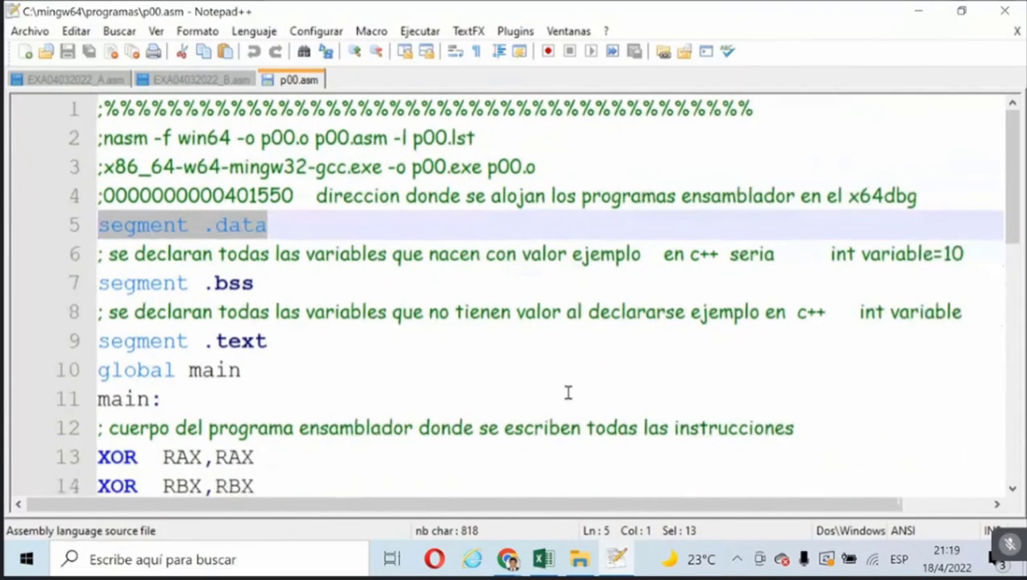
{"action": "left_click", "coordinate": [275, 254]}
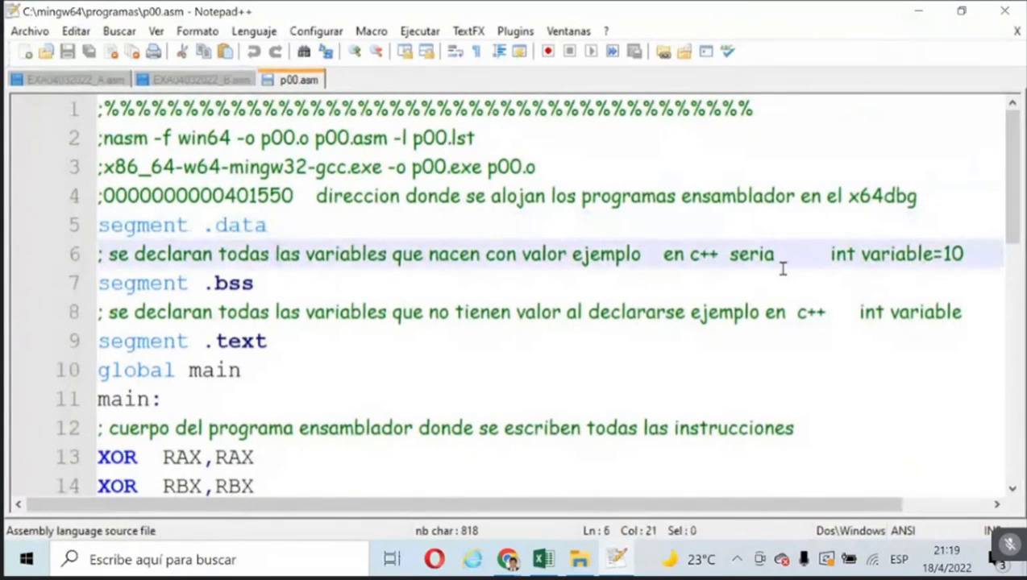
{"action": "double_click", "coordinate": [831, 254]}
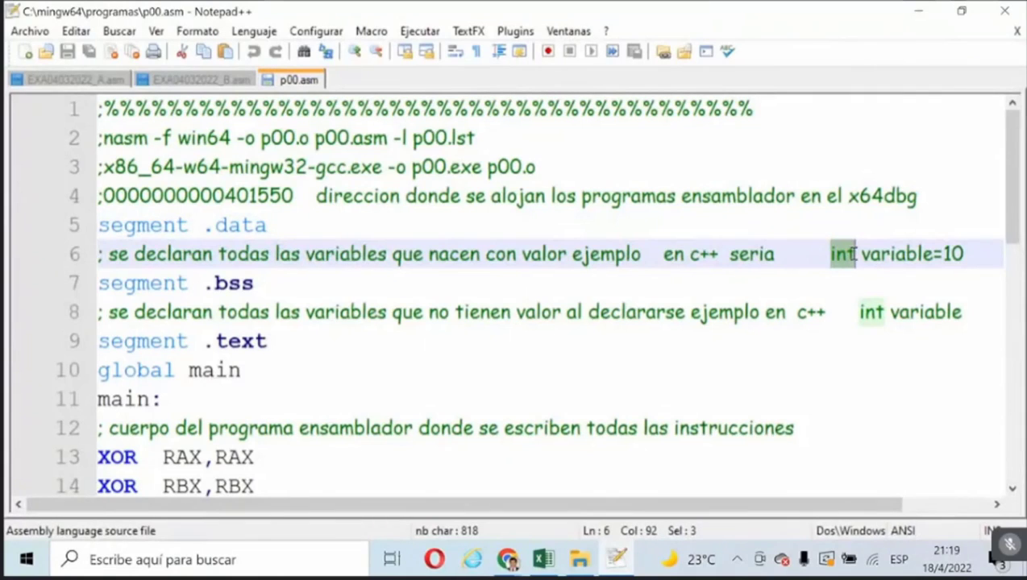
{"action": "left_click_drag", "start_coordinate": [861, 254], "coordinate": [971, 254]}
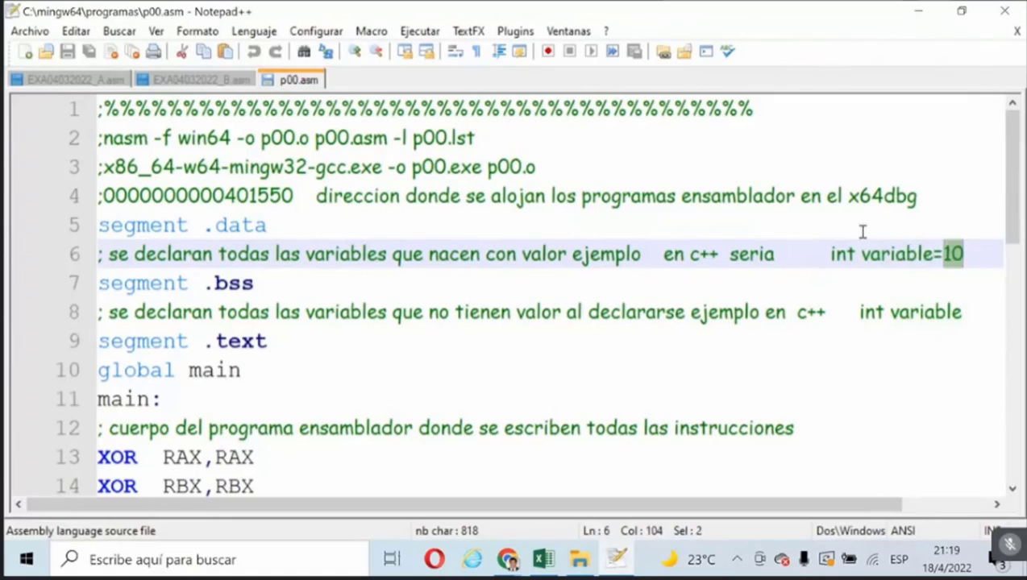
Go to the .bss segment and highlight the word variable in its "int variable" C++ example.
{"action": "left_click", "coordinate": [207, 291]}
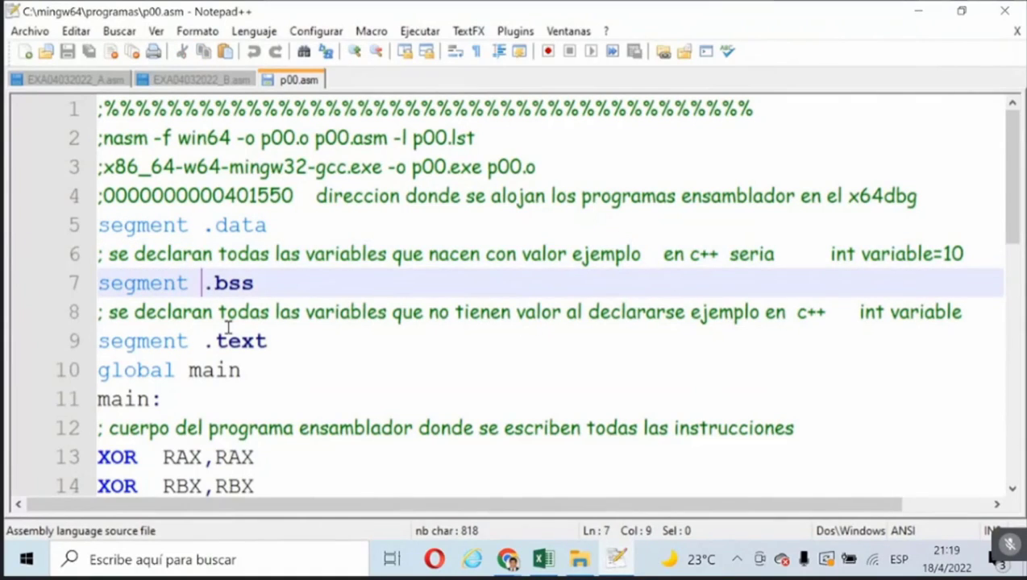
{"action": "left_click", "coordinate": [862, 313]}
{"action": "left_click_drag", "start_coordinate": [862, 313], "coordinate": [985, 306]}
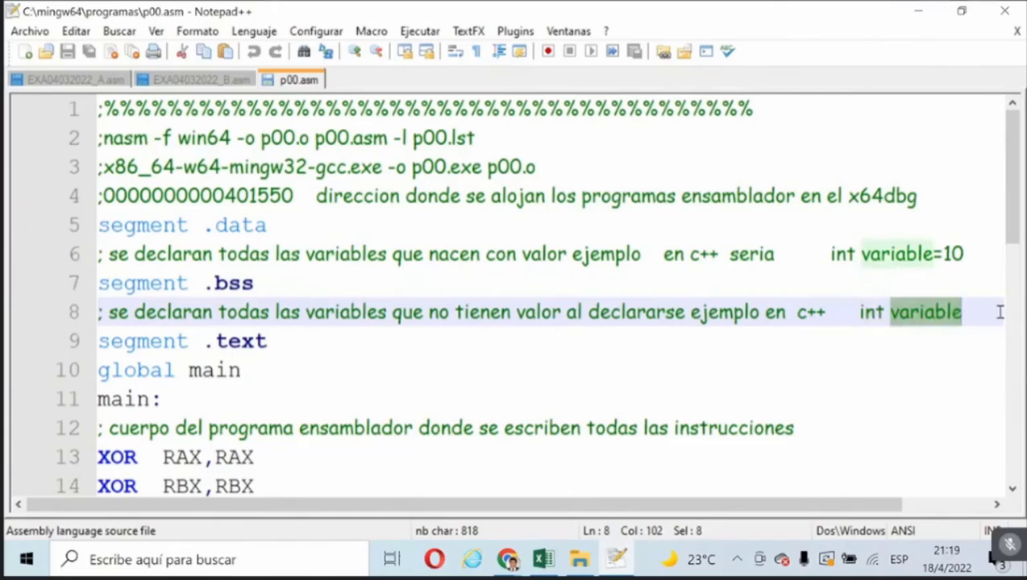
{"action": "left_click", "coordinate": [759, 294]}
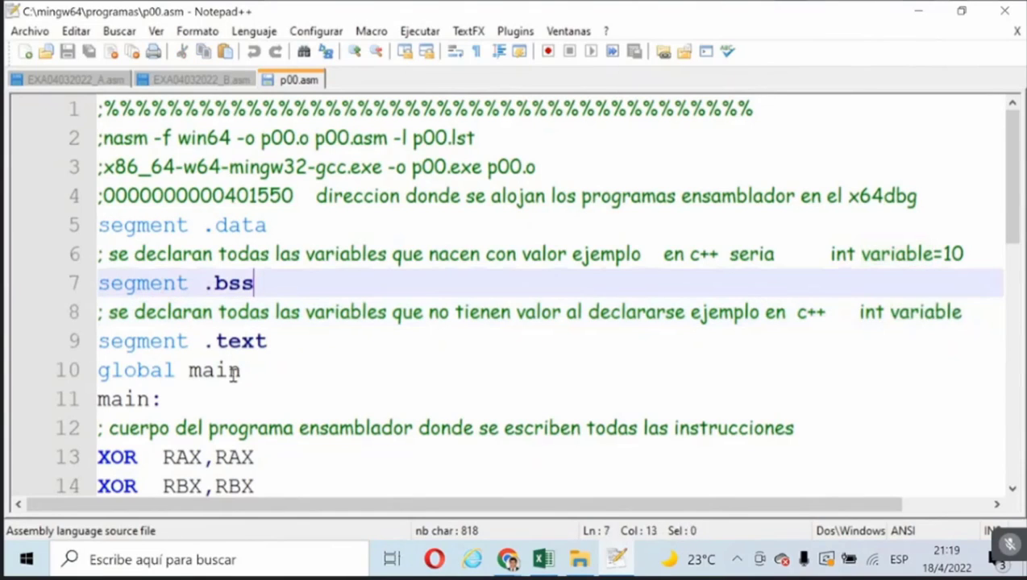
Highlight .text in the segment .text line, place the cursor on the main: label, and review the program body down to ret.
{"action": "left_click_drag", "start_coordinate": [205, 343], "coordinate": [266, 343]}
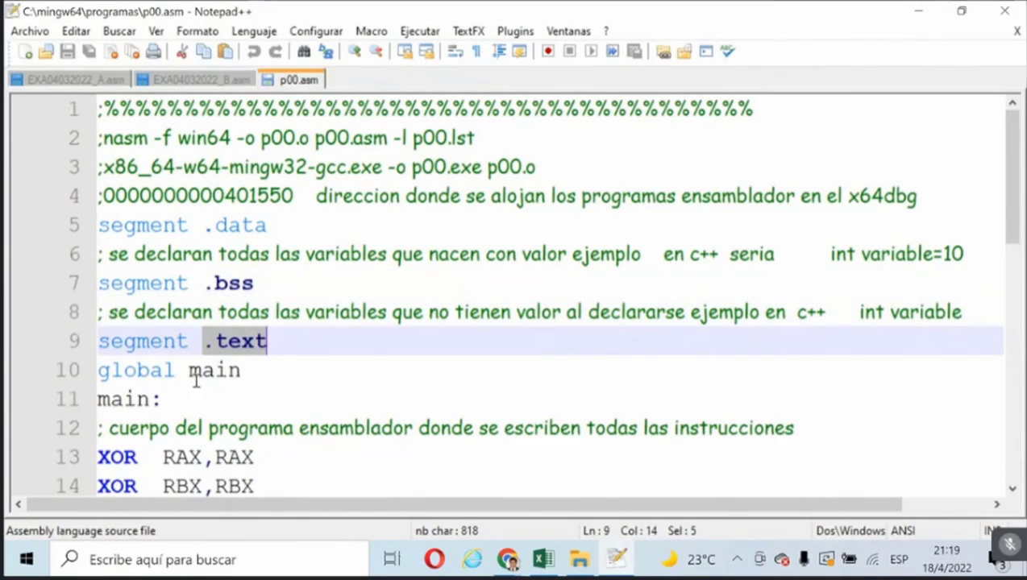
{"action": "left_click", "coordinate": [170, 399]}
{"action": "scroll", "coordinate": [170, 399], "scroll_direction": "down", "scroll_amount": 6}
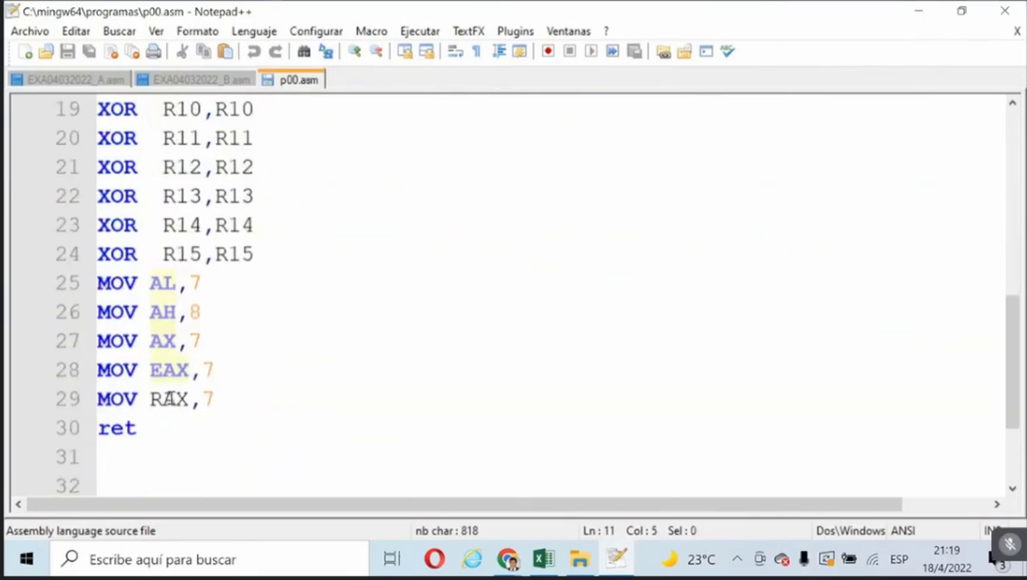
{"action": "scroll", "coordinate": [170, 399], "scroll_direction": "up", "scroll_amount": 4}
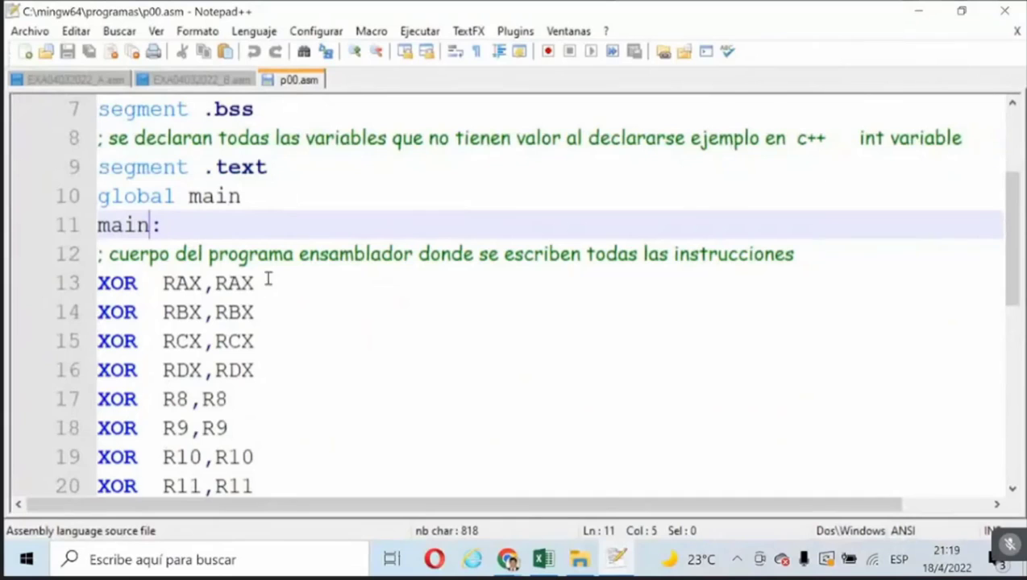
{"action": "scroll", "coordinate": [191, 349], "scroll_direction": "down", "scroll_amount": 5}
{"action": "scroll", "coordinate": [191, 348], "scroll_direction": "up", "scroll_amount": 7}
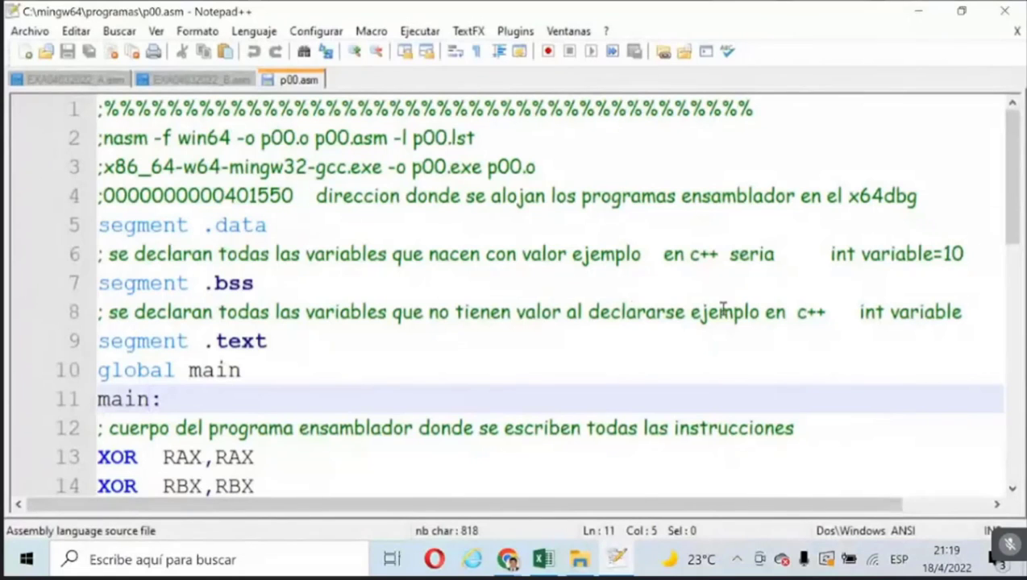
Minimize Notepad++ and switch to Chrome to view the INF221-SX course page with the programs' download link.
{"action": "left_click", "coordinate": [913, 12]}
{"action": "mouse_move", "coordinate": [507, 559]}
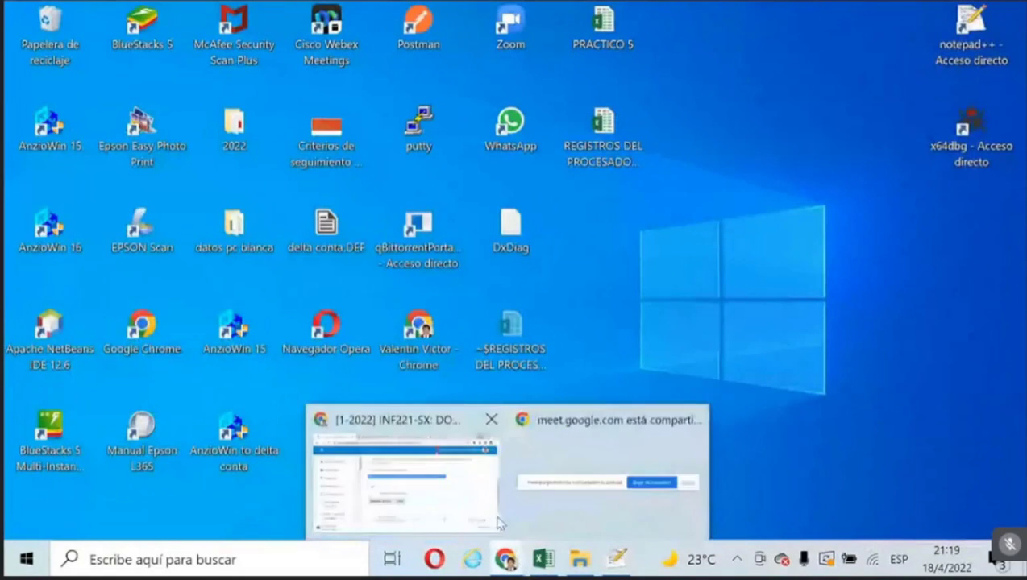
{"action": "left_click", "coordinate": [403, 476]}
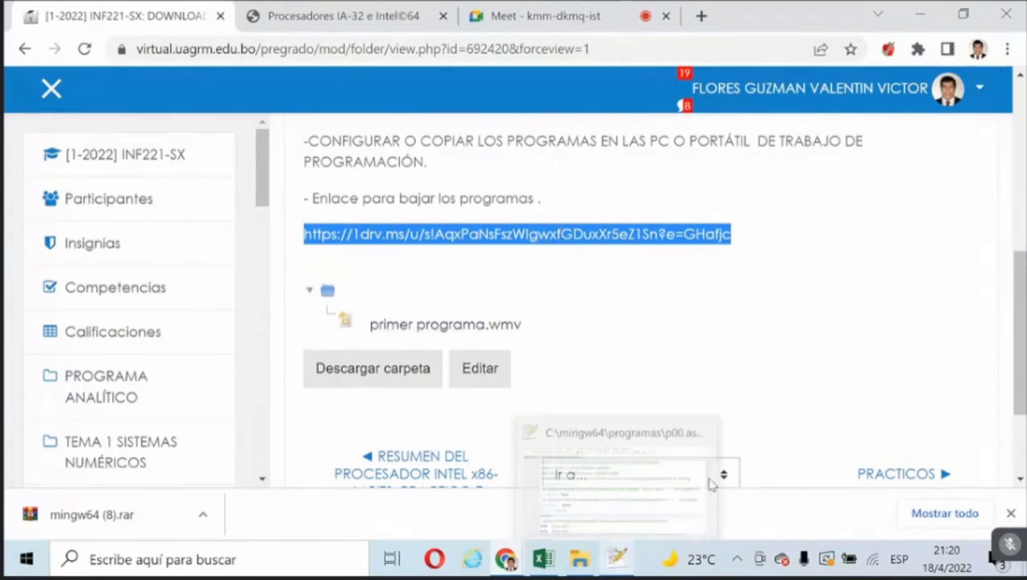
Minimize Chrome, switch back to p00.asm in Notepad++, and look over the XOR instructions below the main label.
{"action": "left_click", "coordinate": [919, 14]}
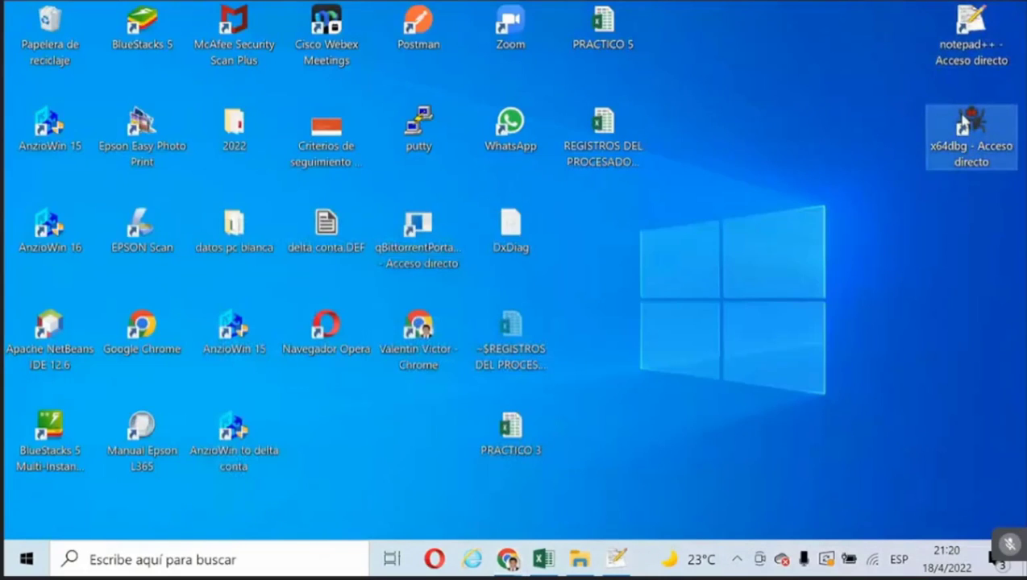
{"action": "left_click", "coordinate": [616, 560]}
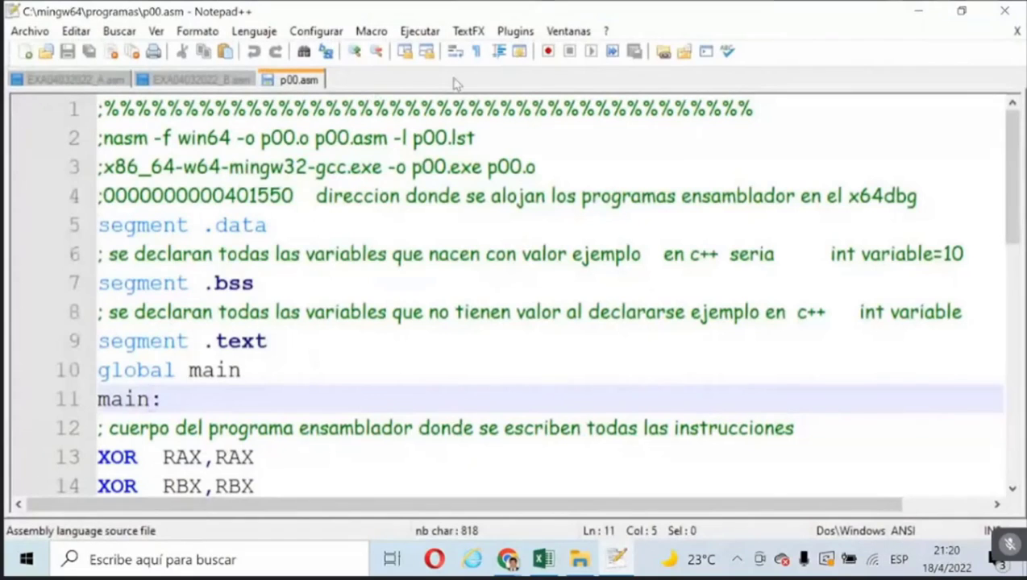
{"action": "scroll", "coordinate": [233, 346], "scroll_direction": "down", "scroll_amount": 6}
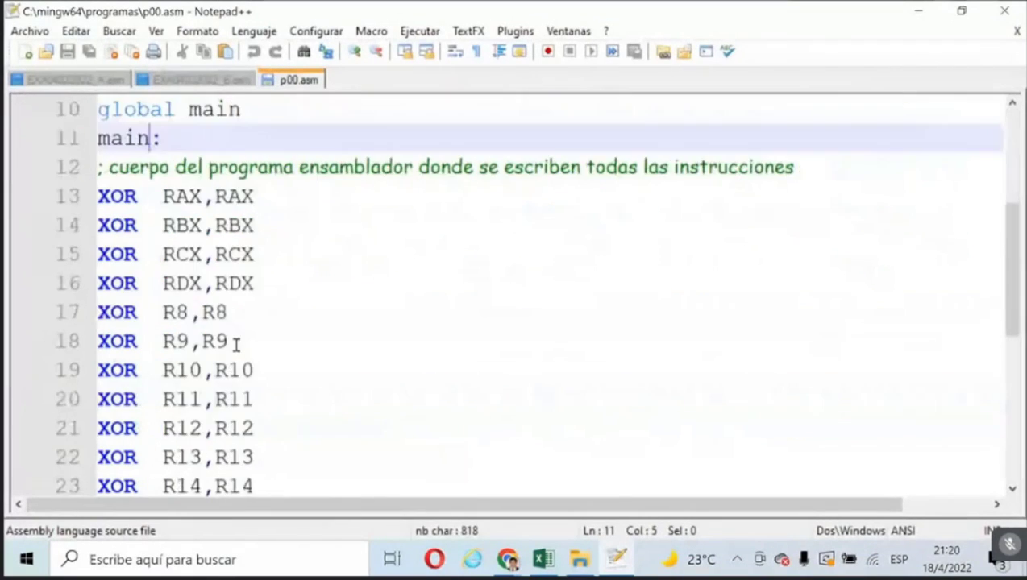
{"action": "scroll", "coordinate": [234, 345], "scroll_direction": "up", "scroll_amount": 6}
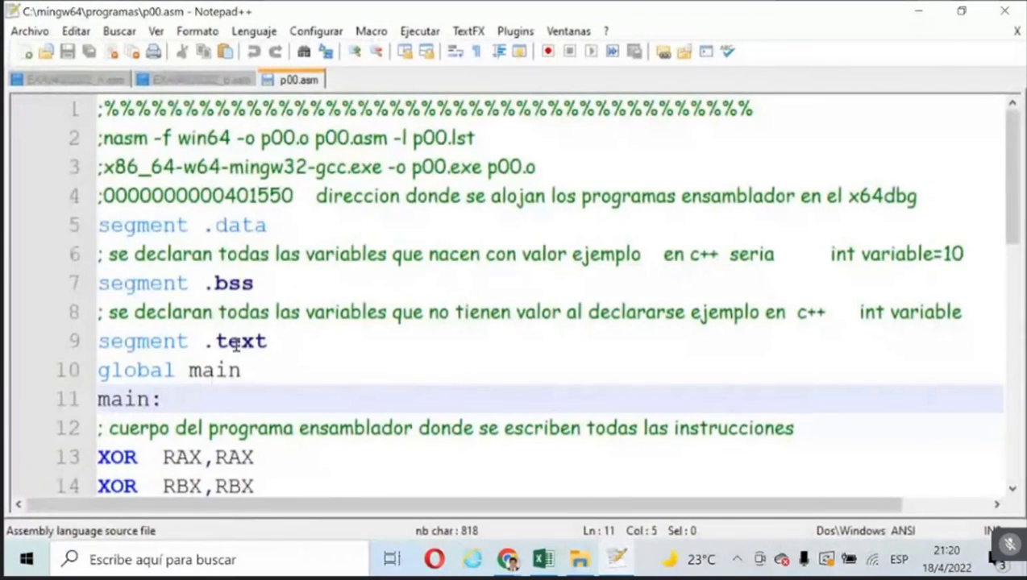